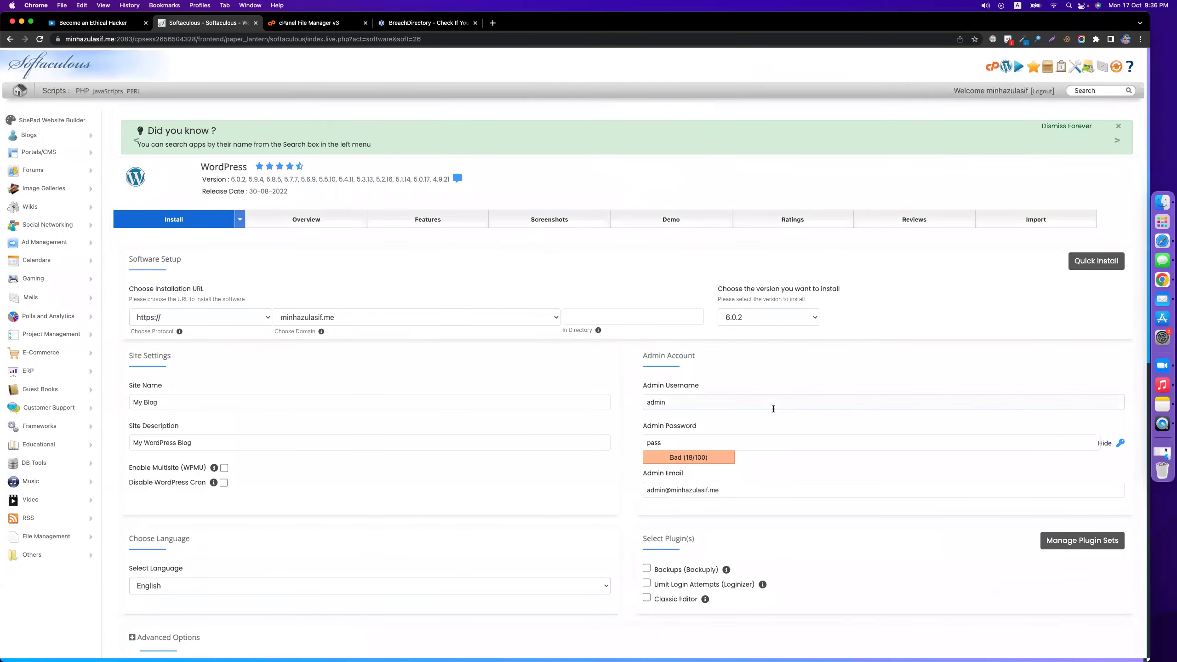
Install WordPress into the 'ethical' directory and open the new site's admin login link
left_click(628, 319)
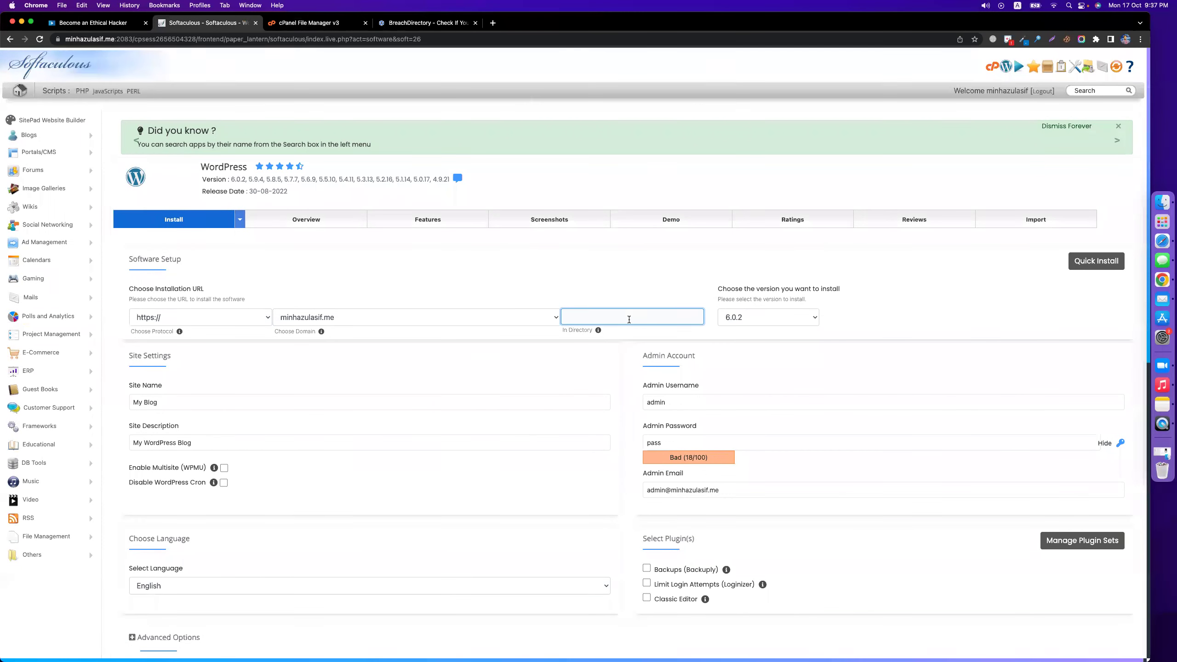
type("ethical")
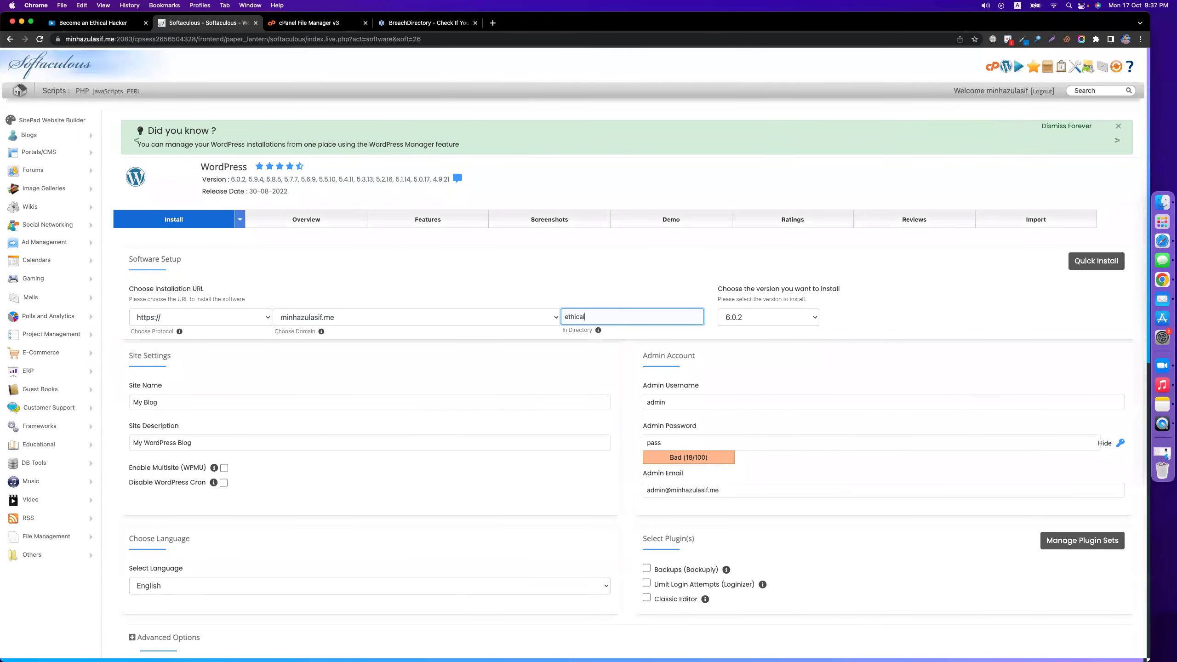
scroll(605, 282, "down", 15)
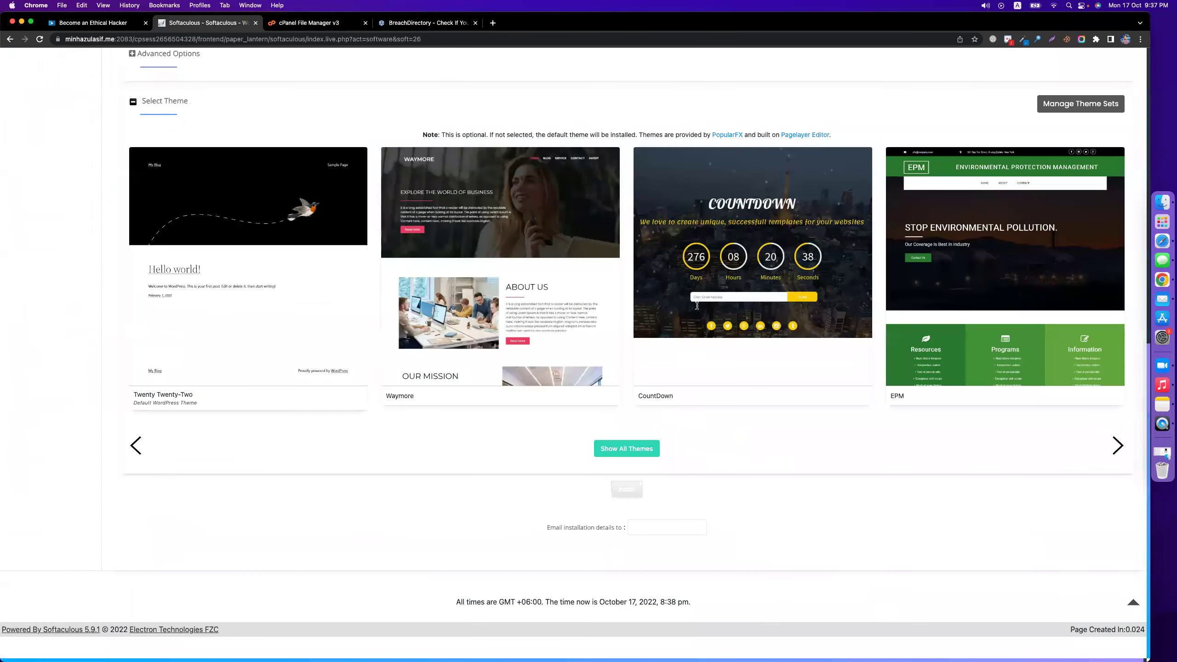
left_click(631, 495)
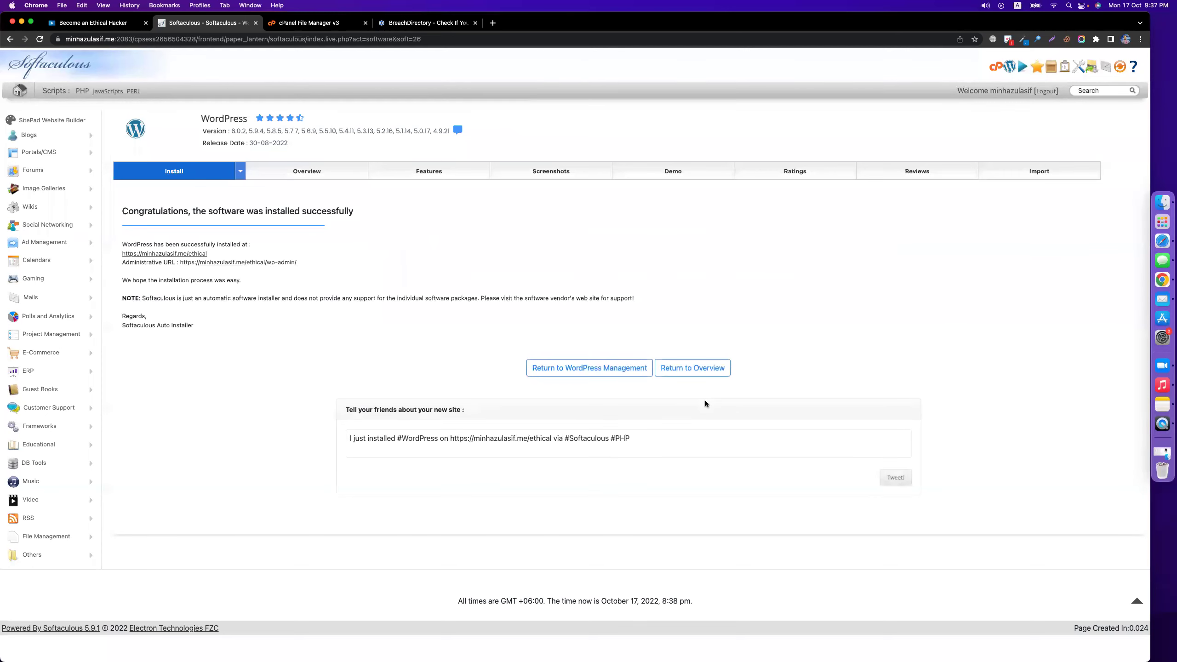
left_click(266, 262)
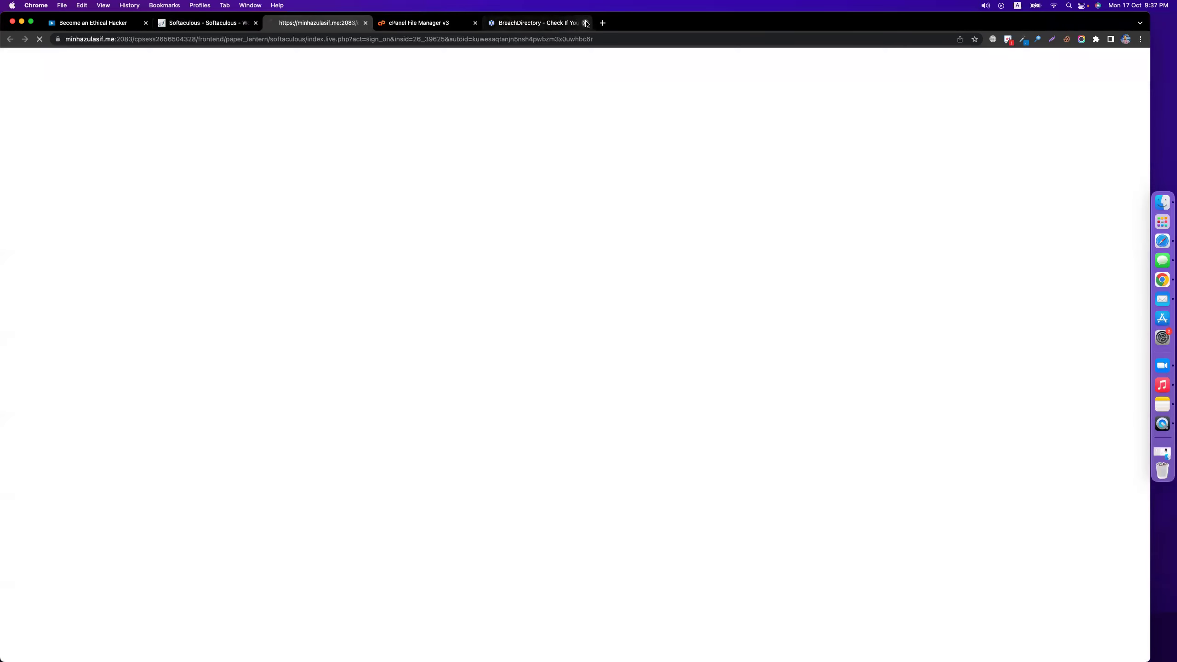
Close the breach-lookup tab, reorder the tabs, and show the new site's dashboard zoomed in
left_click(585, 23)
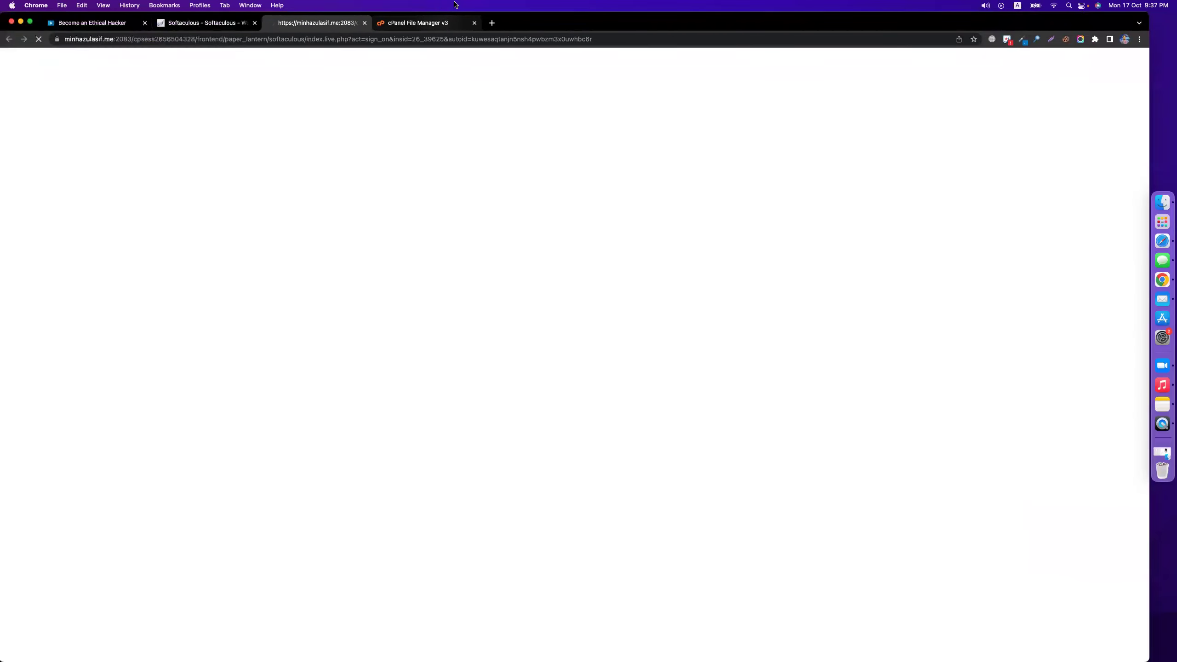
left_click_drag(419, 23, 319, 22)
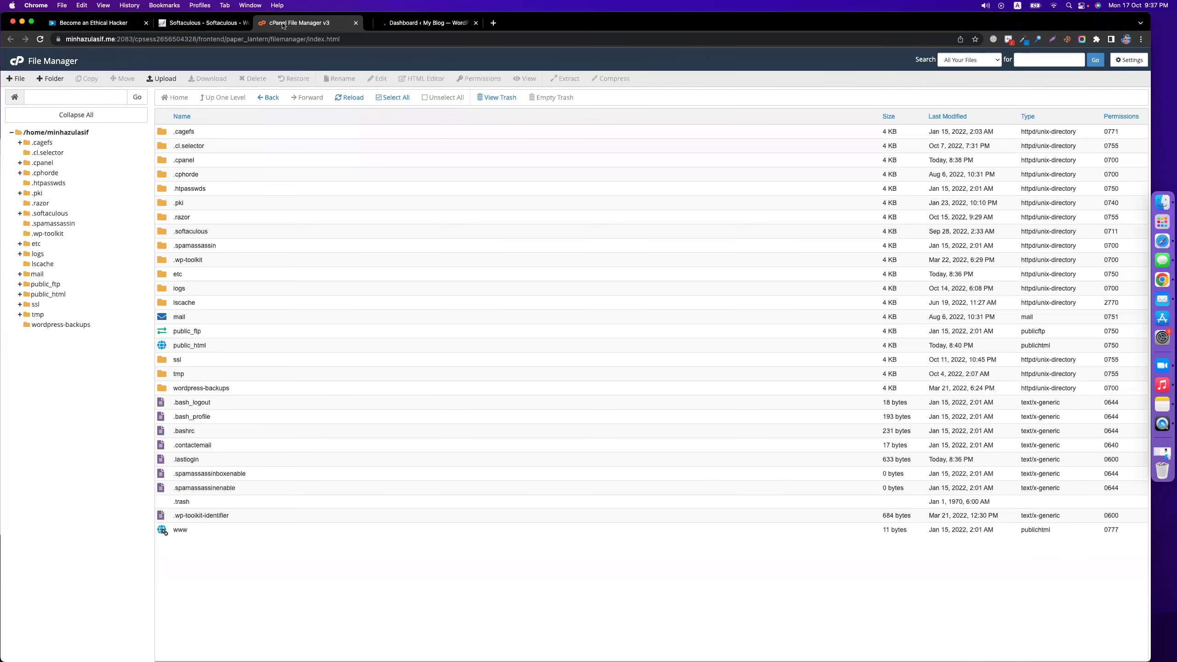
left_click(403, 23)
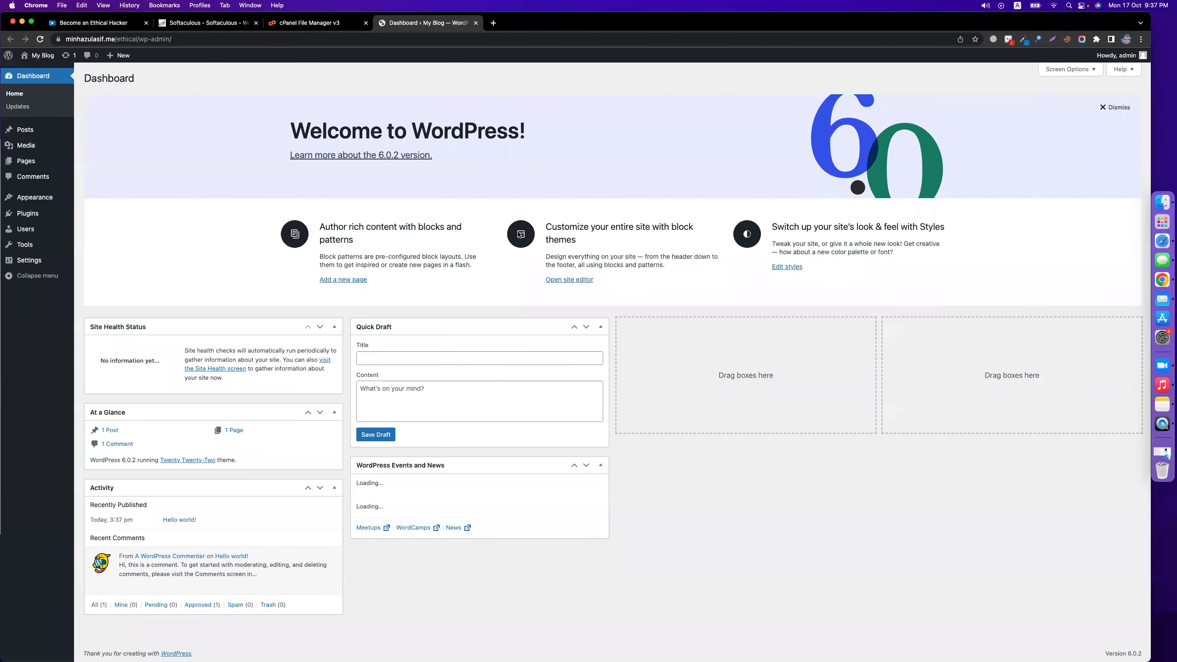
key("super+equal")
key("super+equal")
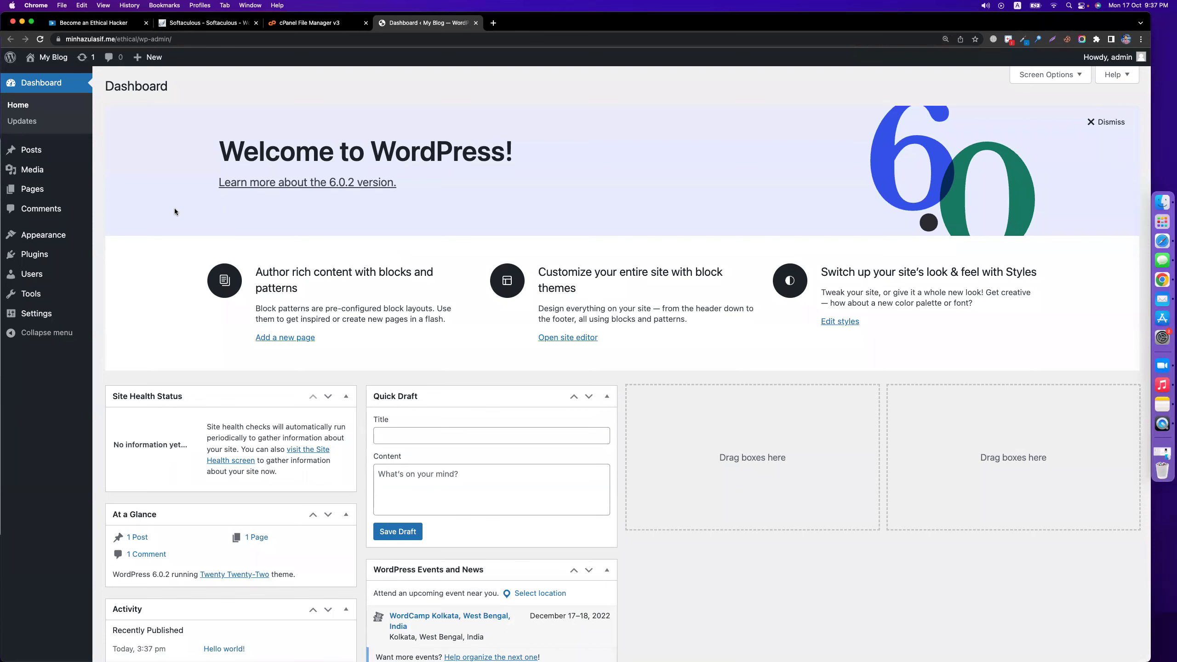
Start a new page, return to the pages list, then go to Add New Plugins
mouse_move(33, 189)
left_click(105, 208)
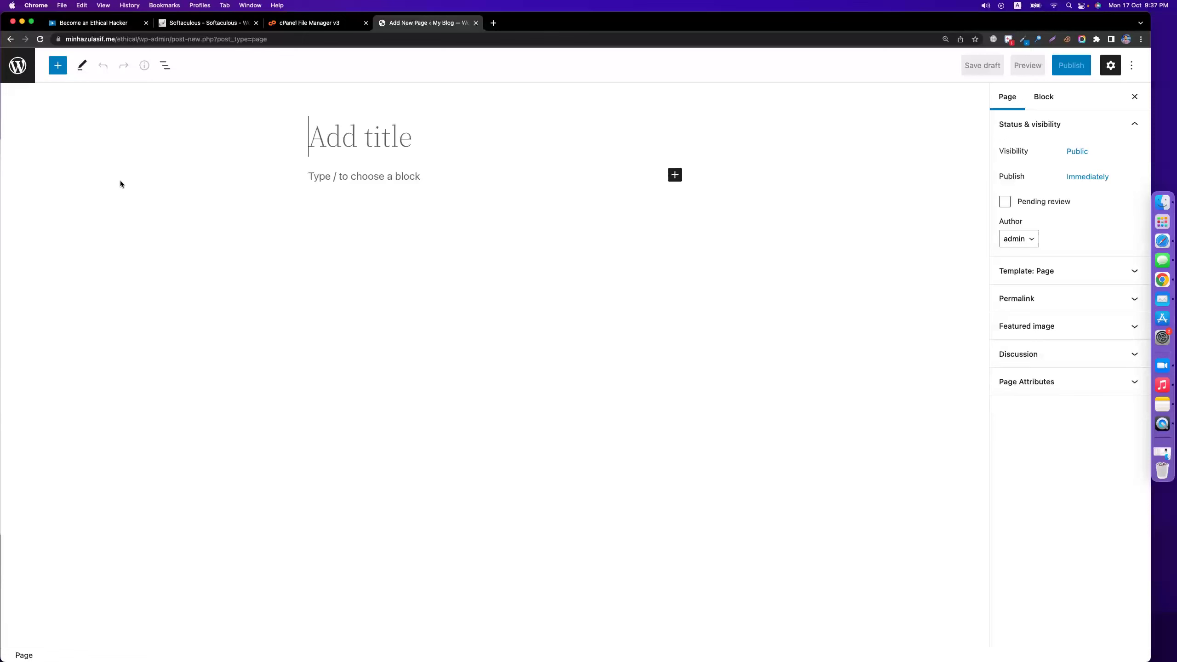
left_click(19, 66)
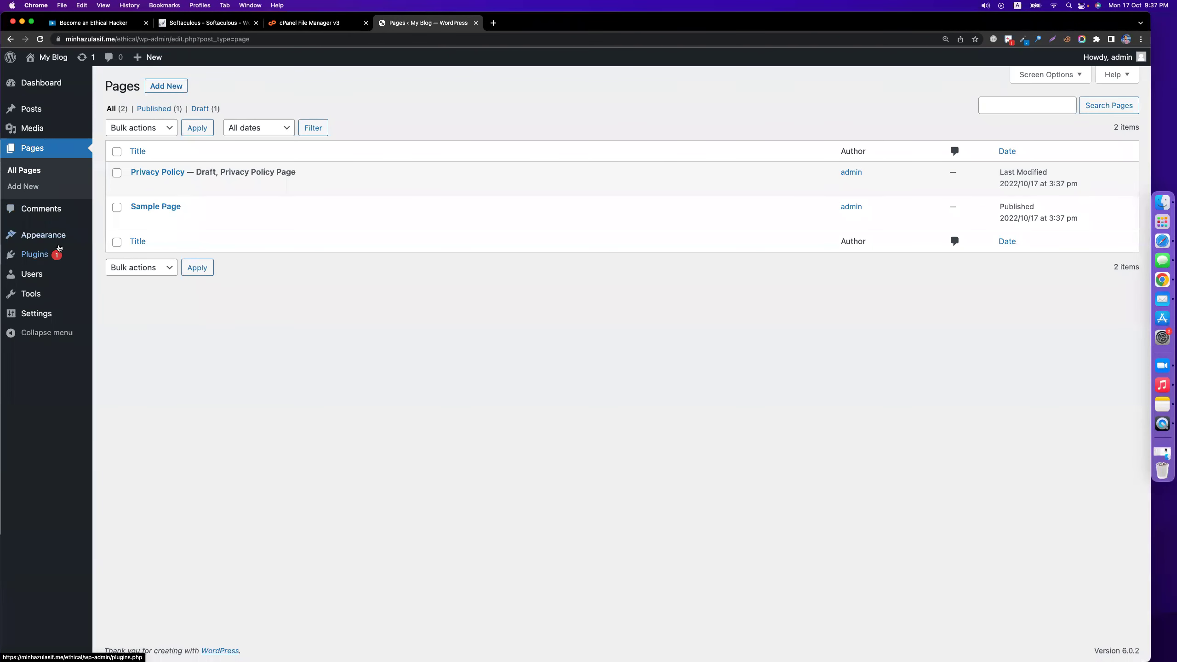
mouse_move(51, 255)
left_click(133, 275)
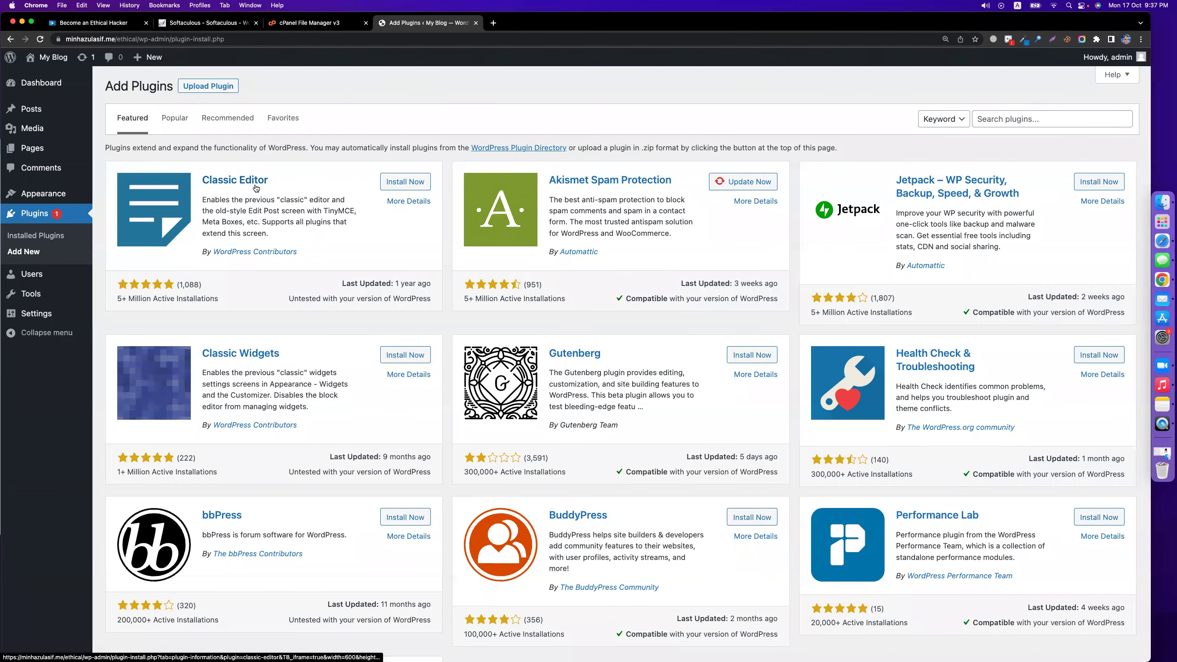
Install and activate the Classic Editor plugin
left_click_drag(231, 304, 116, 301)
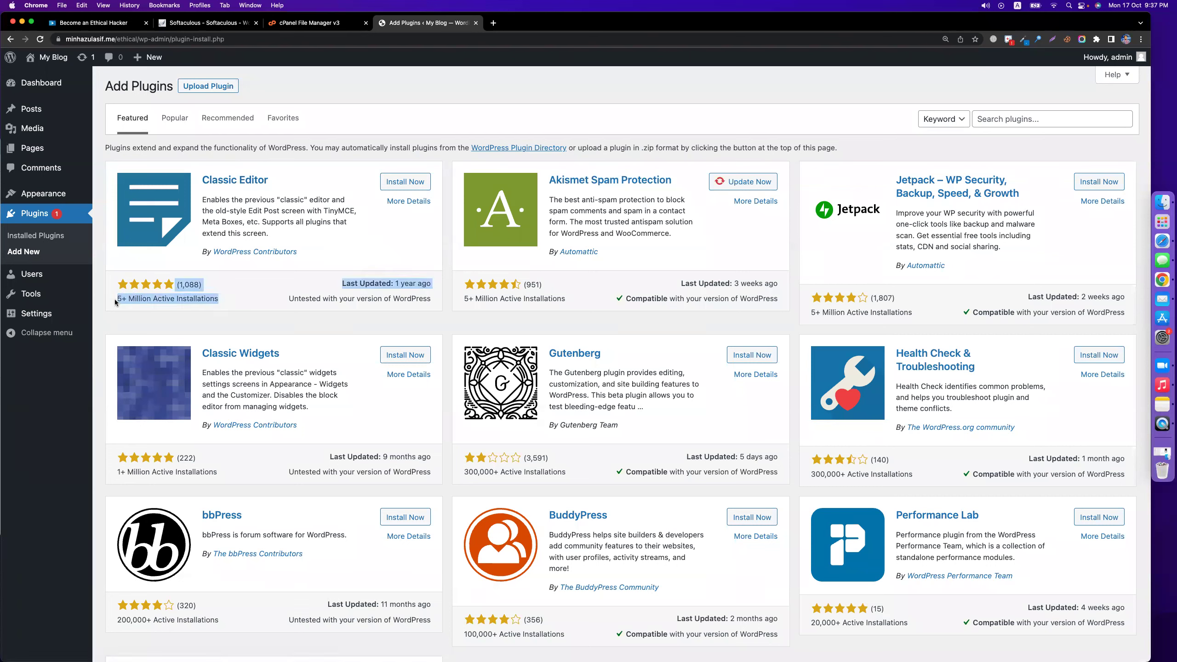
left_click(415, 181)
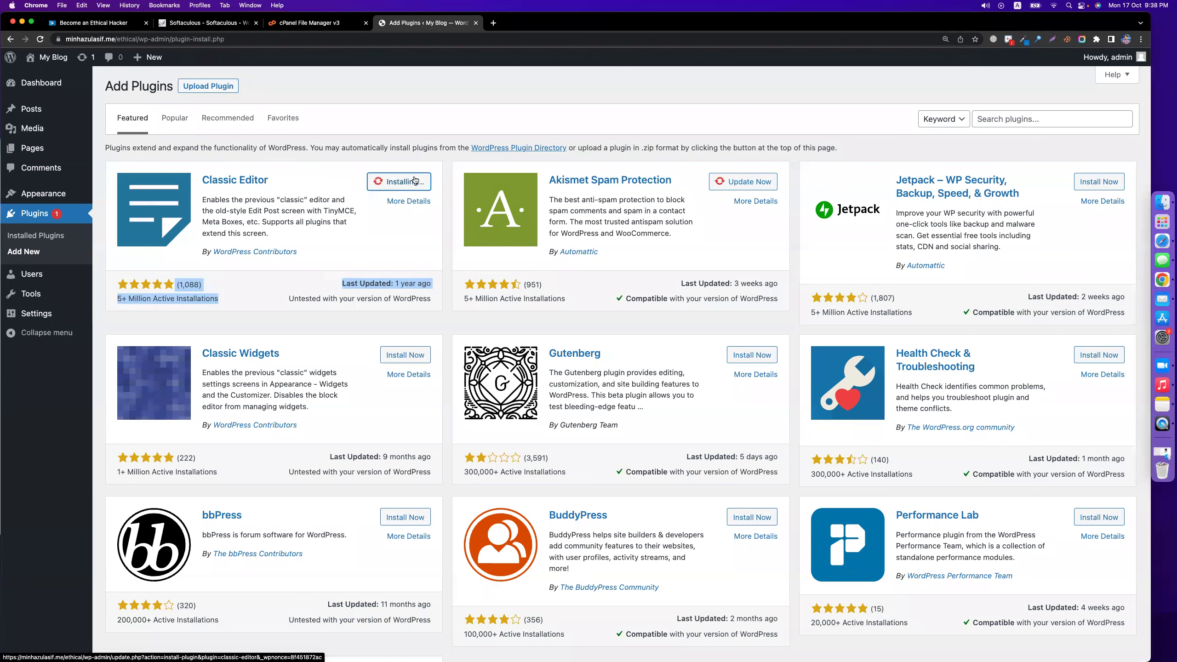
left_click(411, 185)
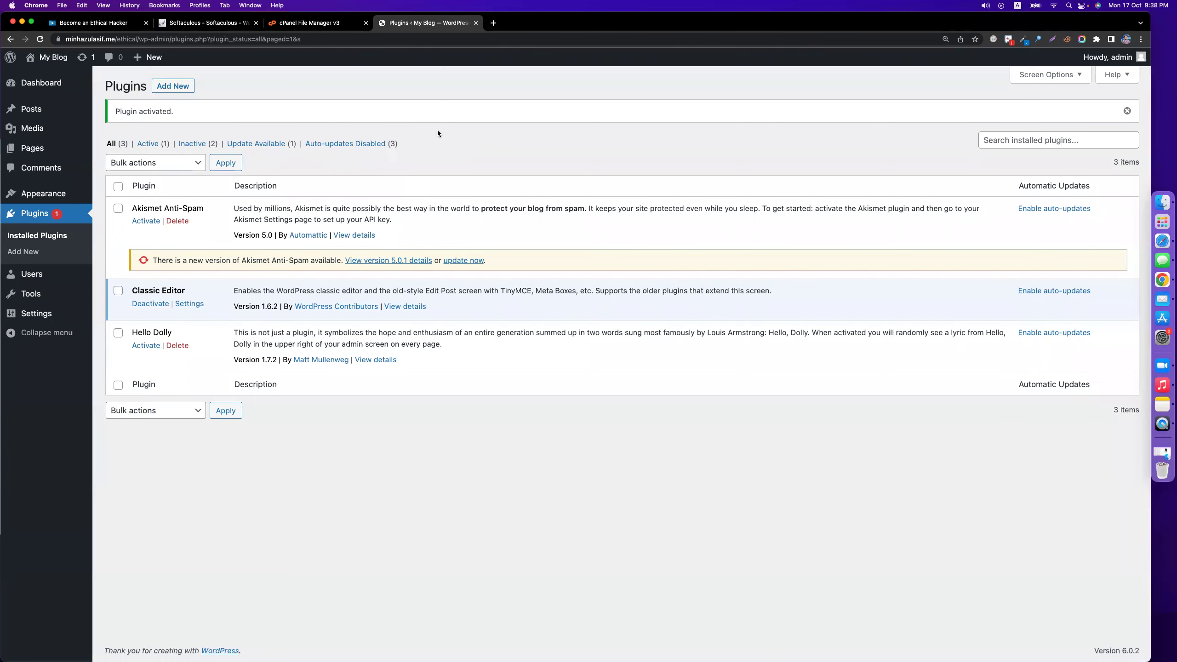
Glance at the server file listing, then return to the Add Plugins page
left_click(312, 25)
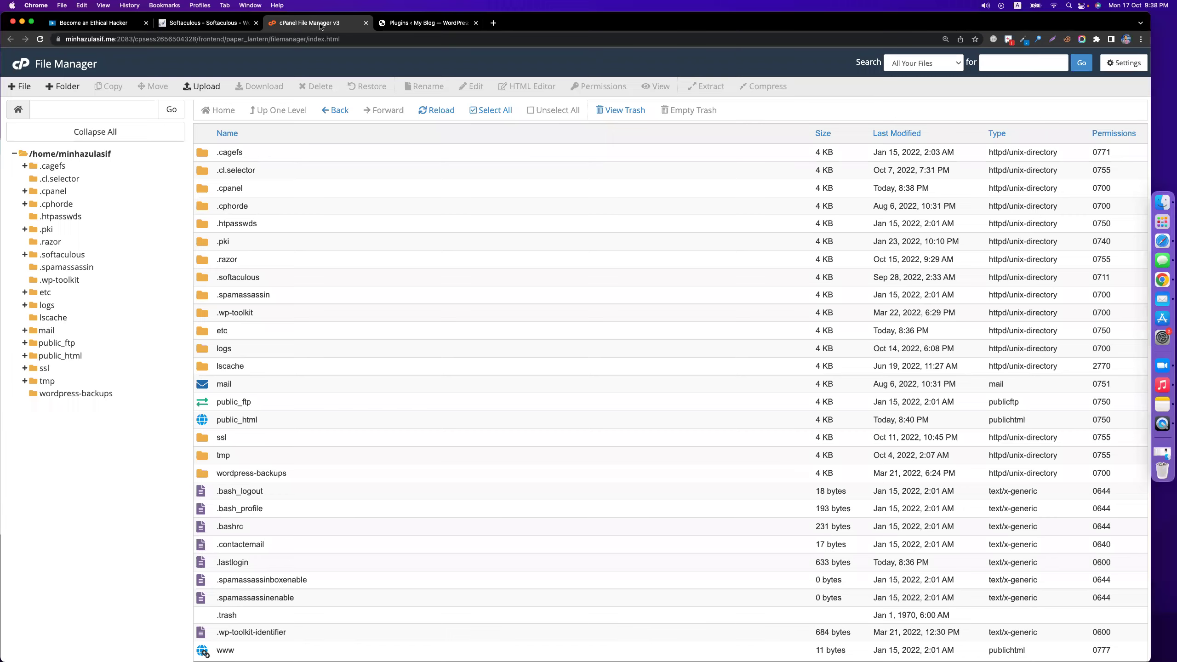
left_click(427, 24)
left_click(178, 86)
Search the plugin directory for 'file manager' and install the File Manager plugin
left_click(1003, 121)
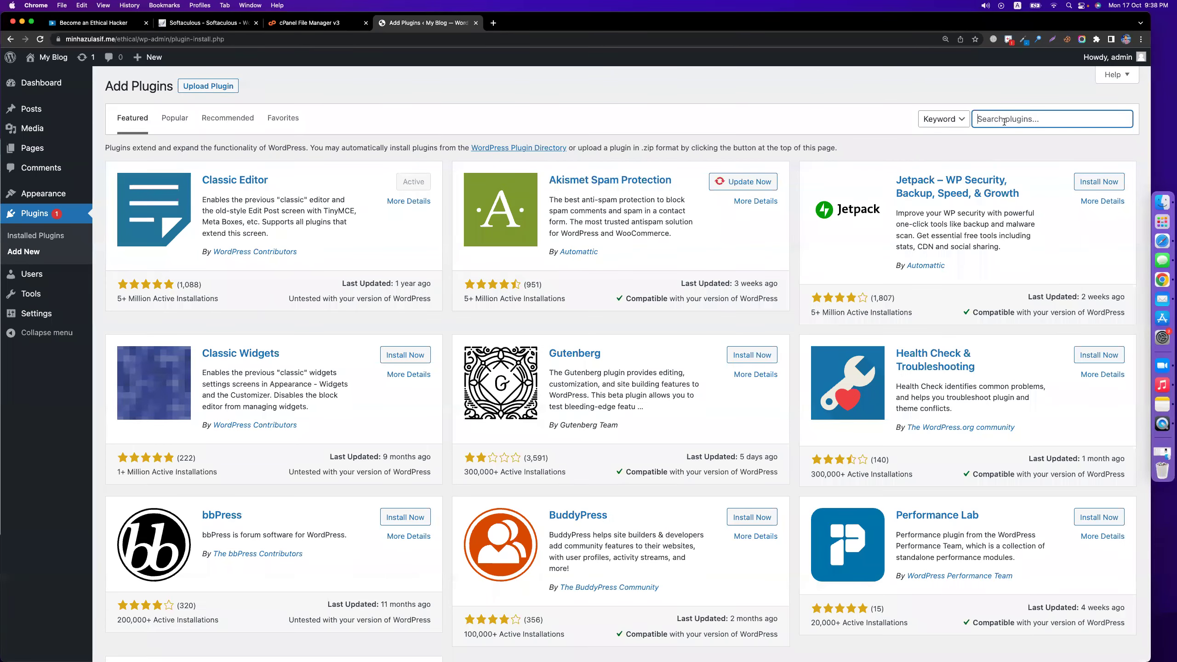
type("file manager")
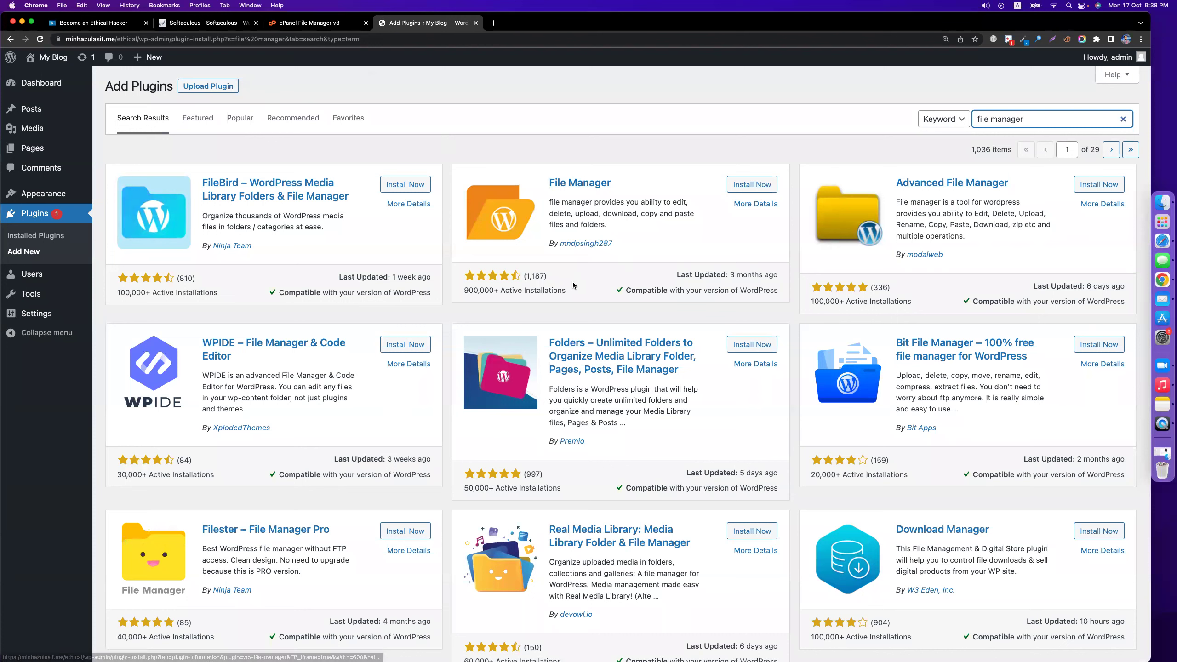
left_click_drag(566, 291, 464, 292)
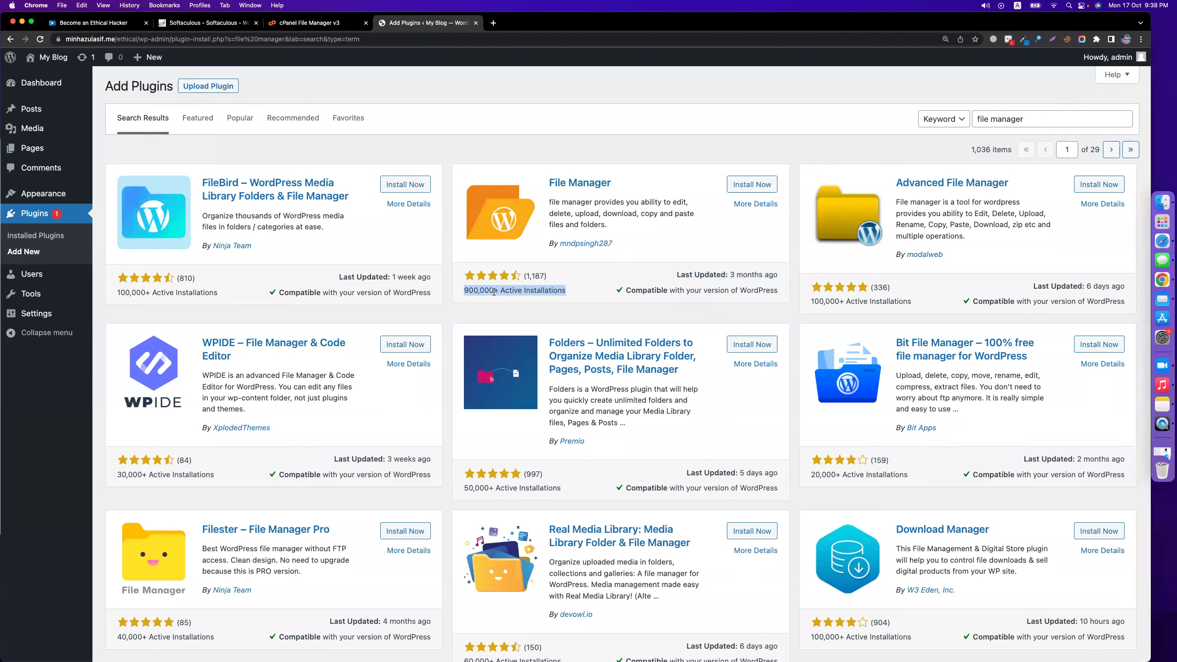
left_click(750, 183)
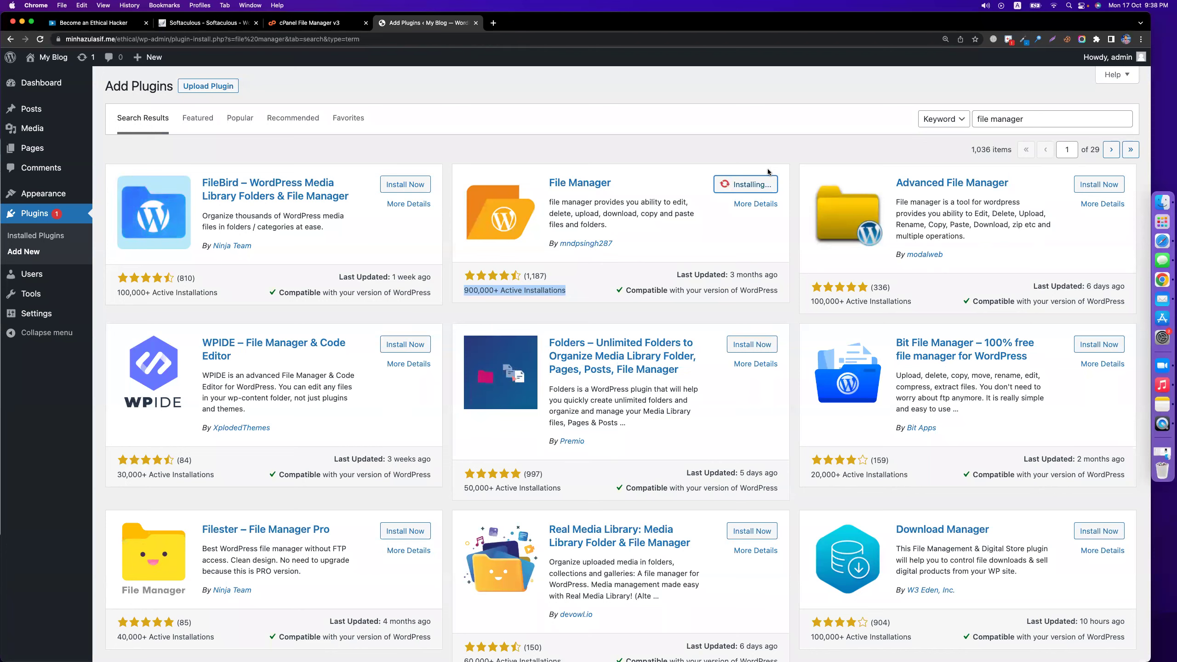
Check the network connection, then activate the File Manager plugin
left_click(1053, 6)
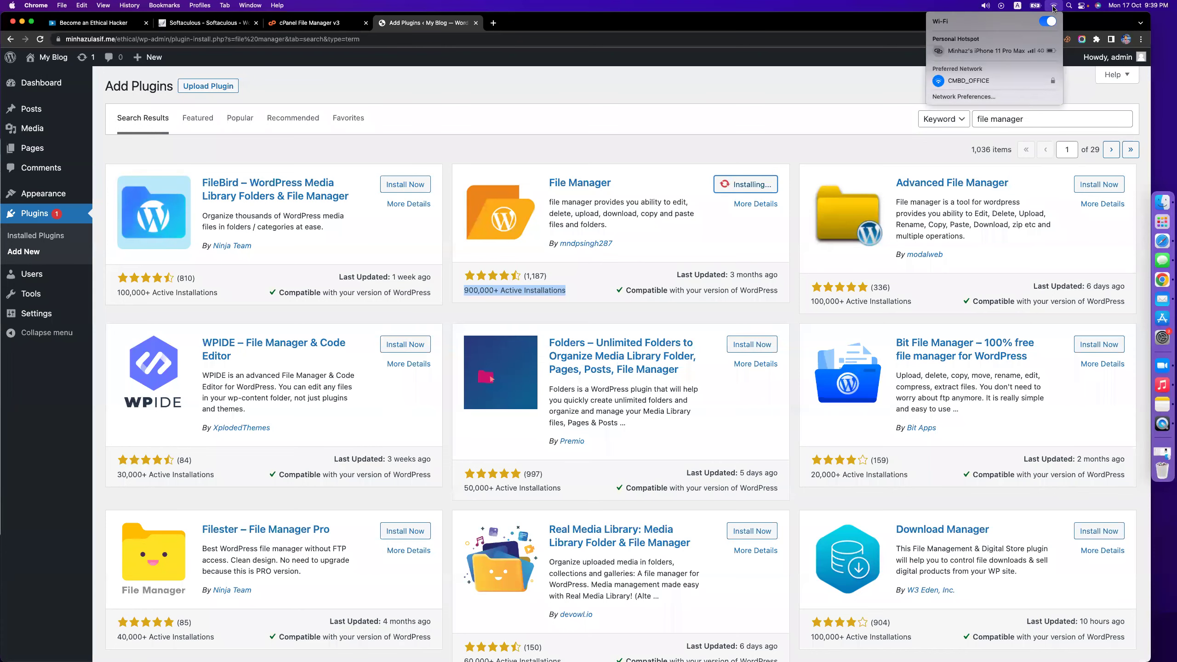
left_click(872, 111)
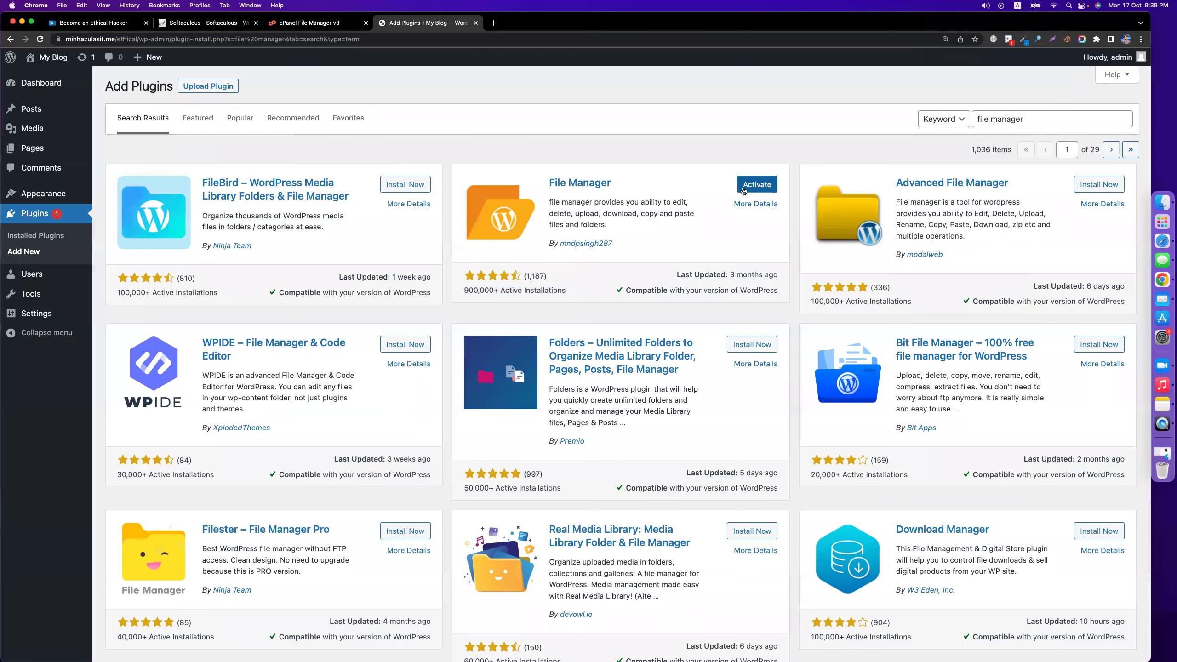
left_click(756, 184)
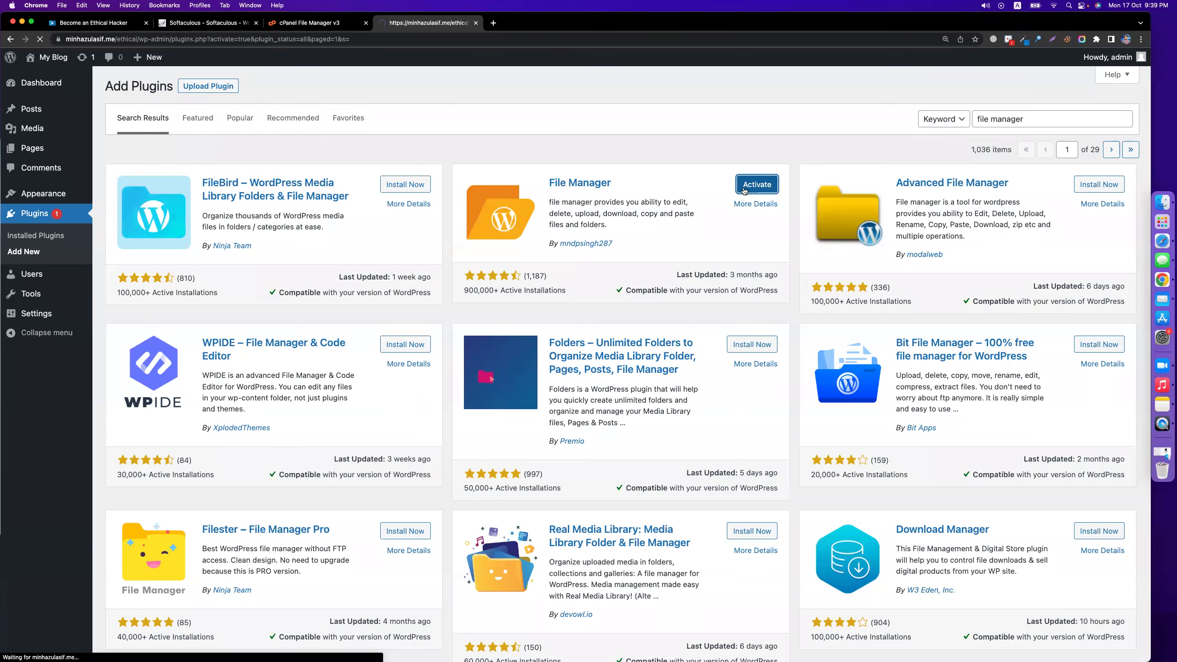
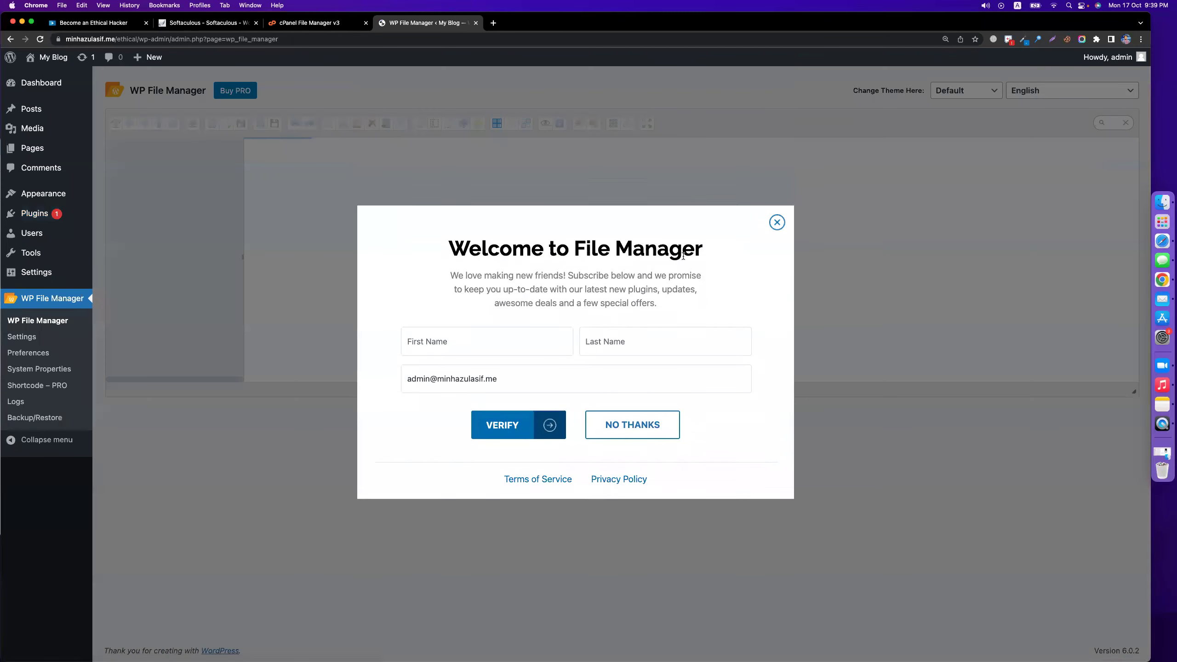
Dismiss the File Manager welcome prompt and inspect the wp-admin, wp-content and wp-includes folders
left_click(777, 223)
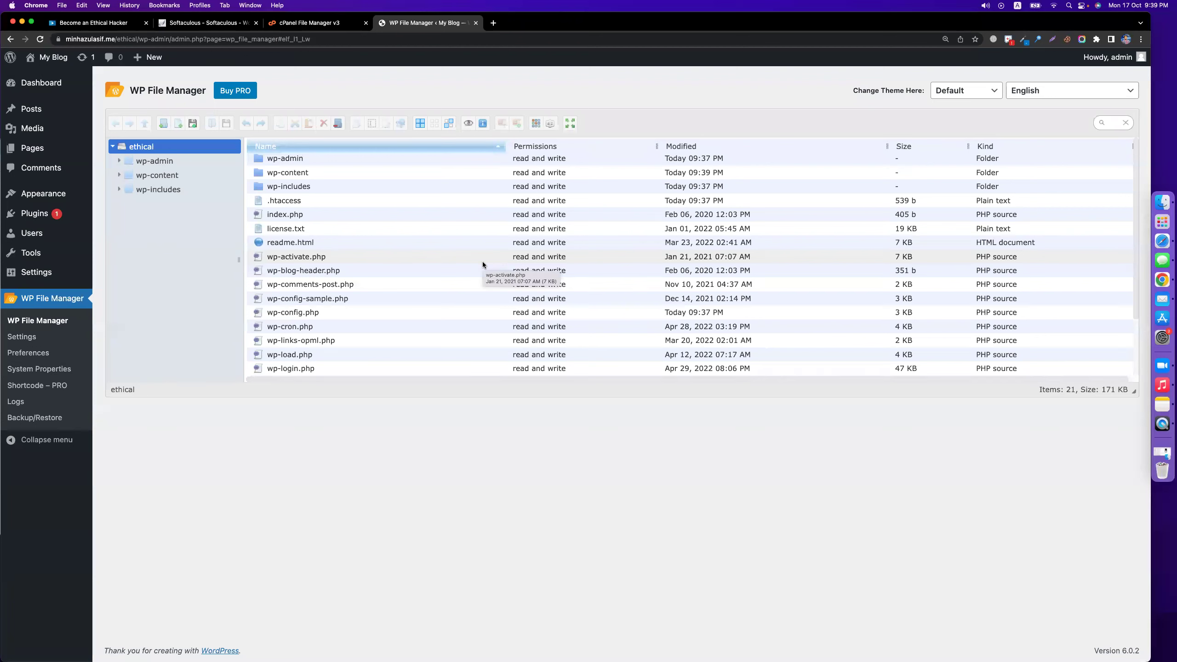
left_click(319, 160)
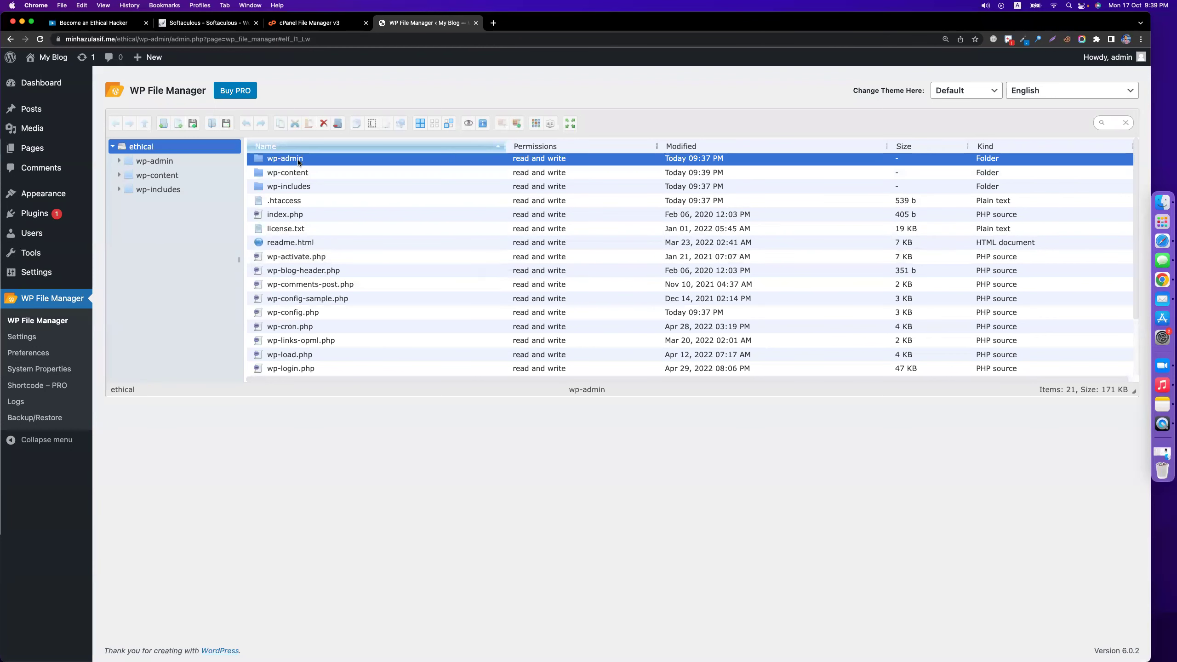
left_click(319, 174)
left_click(318, 187)
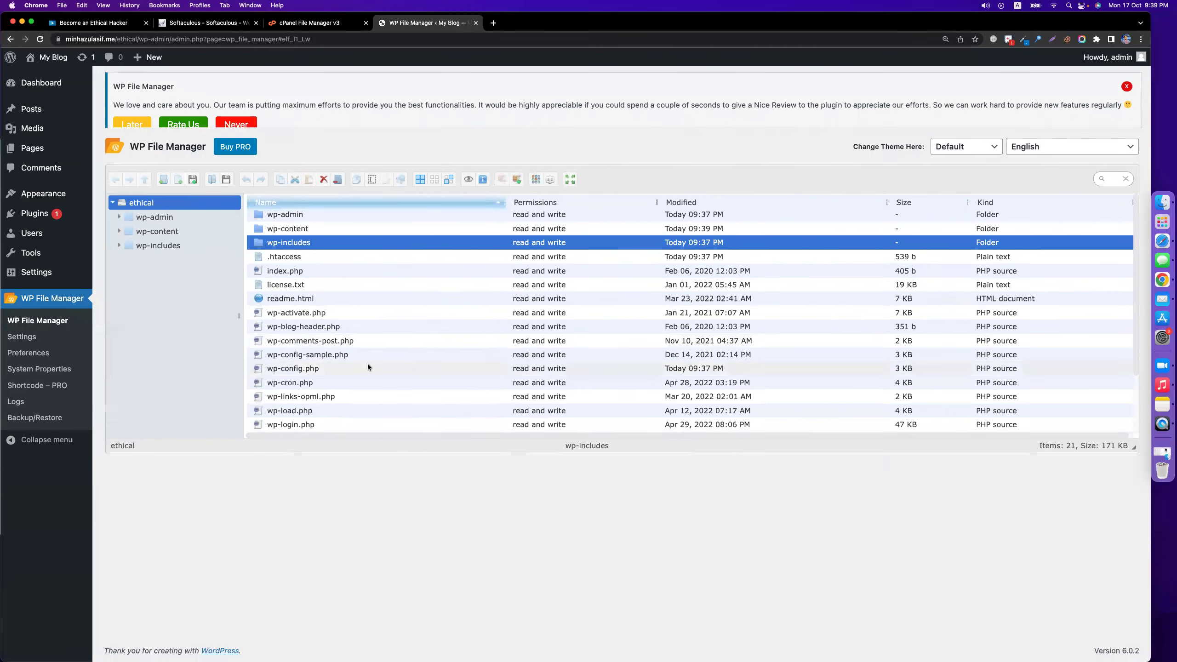
left_click(305, 24)
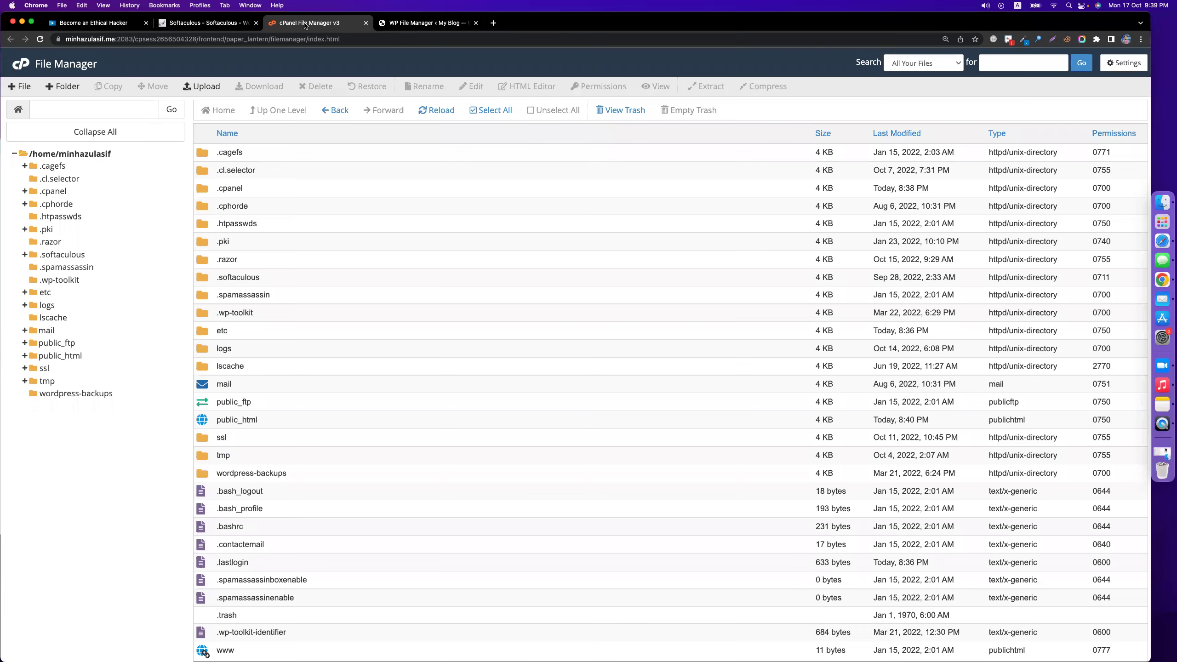
Reopen cPanel's File Manager from the cPanel dashboard
left_click(20, 65)
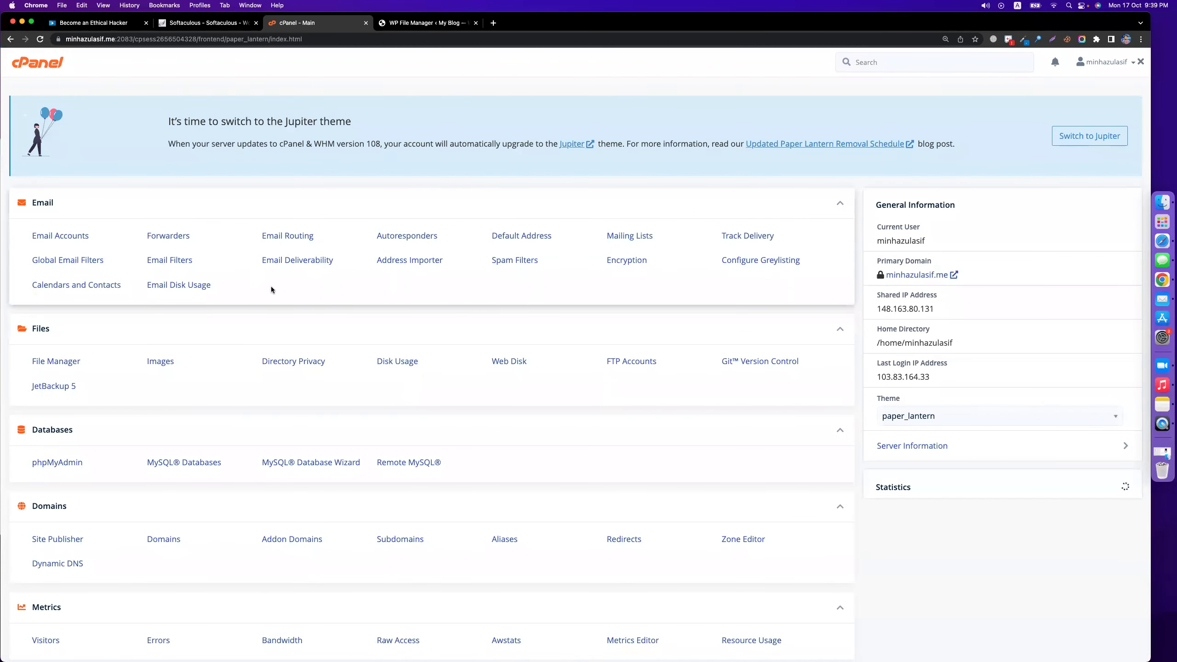
left_click(416, 24)
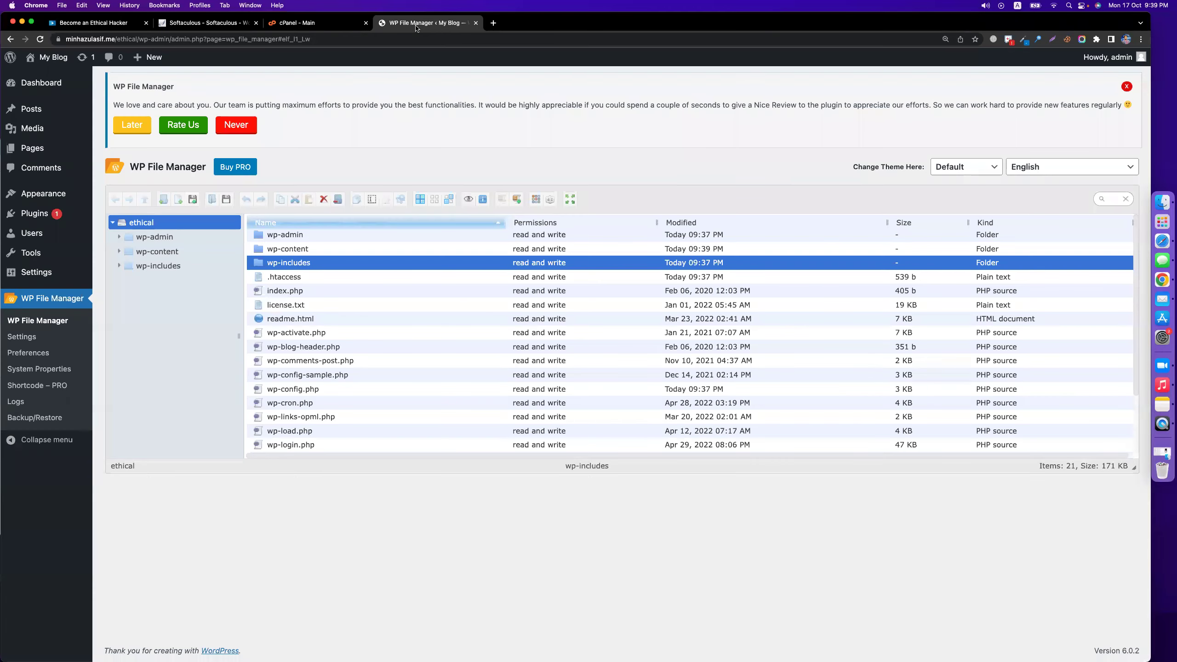
left_click(294, 24)
left_click(61, 366)
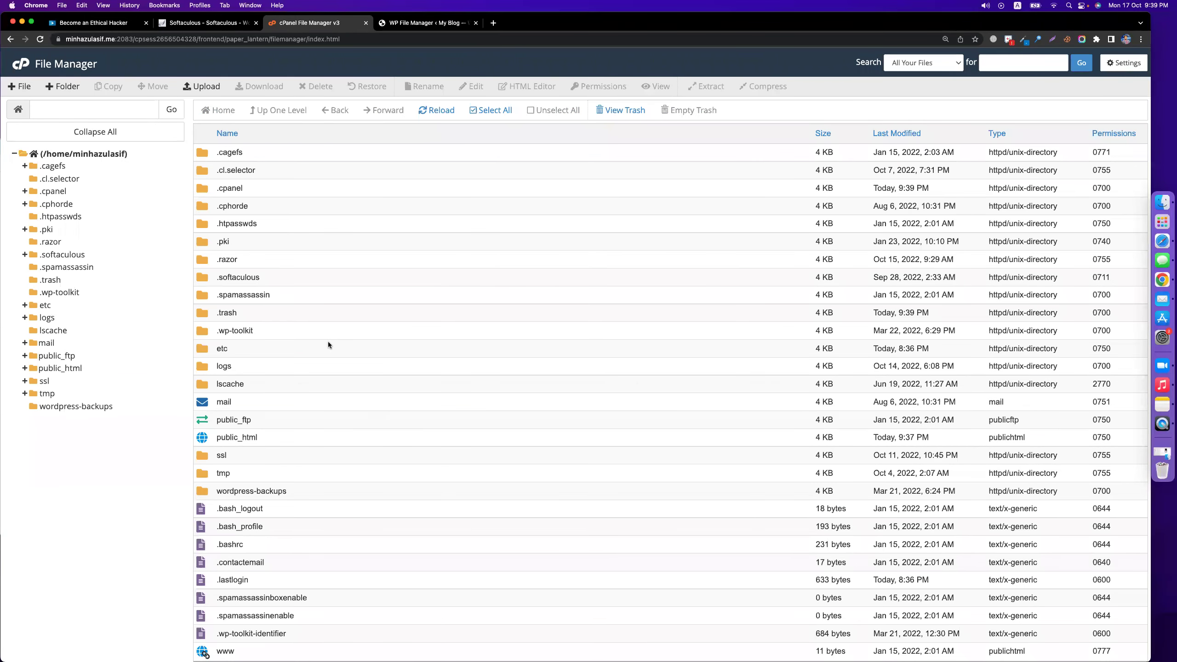
Open public_html/ethical and bring up the File Manager preferences
left_click(203, 442)
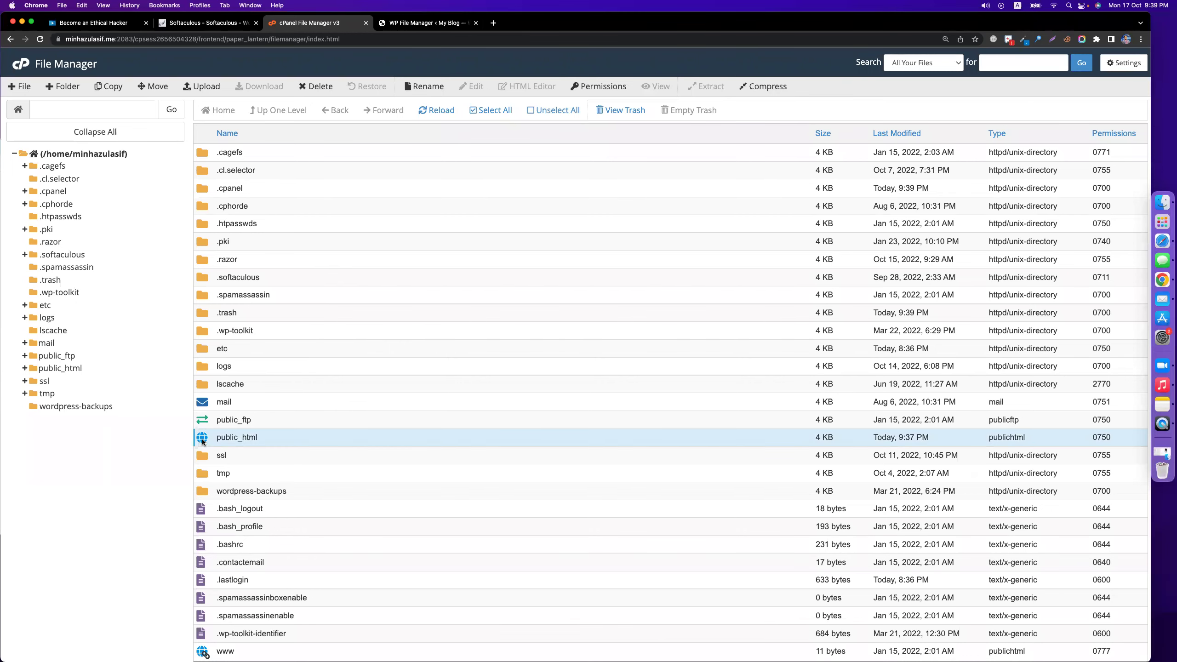
double_click(202, 442)
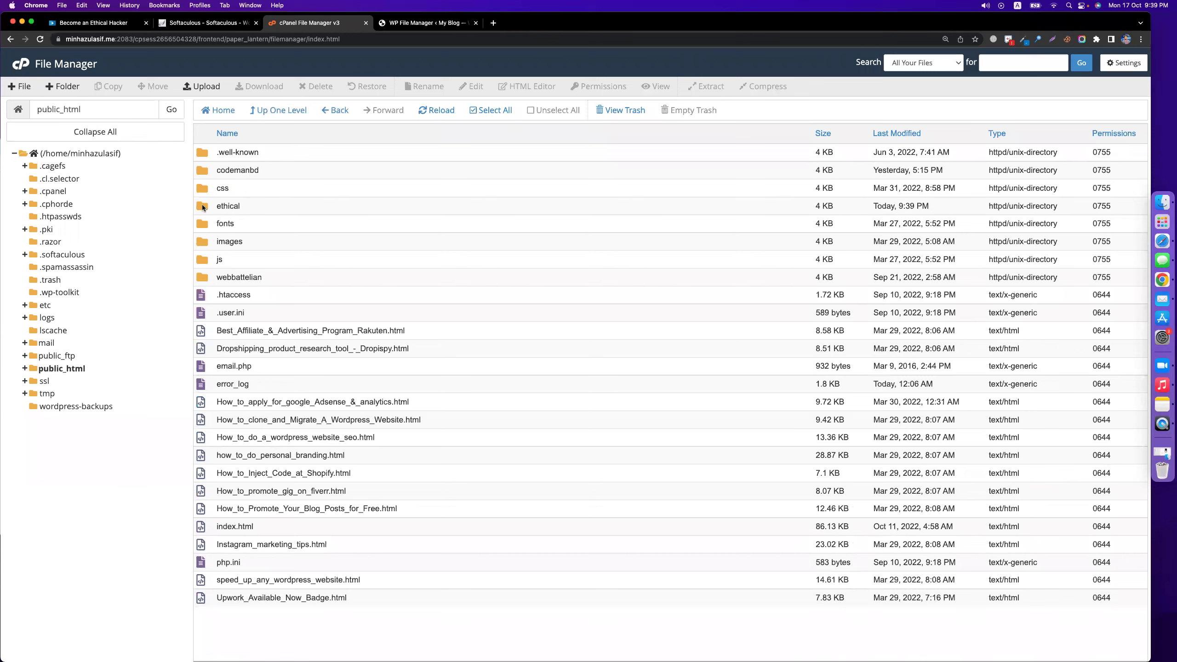
left_click(203, 208)
double_click(203, 209)
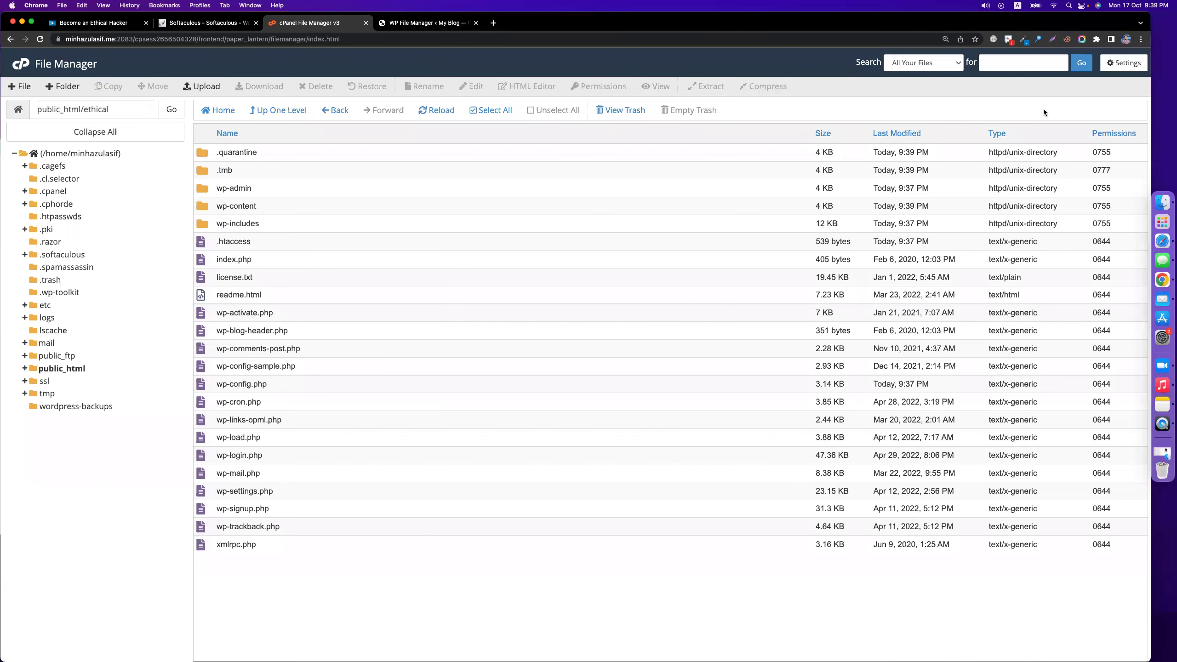
left_click(1123, 63)
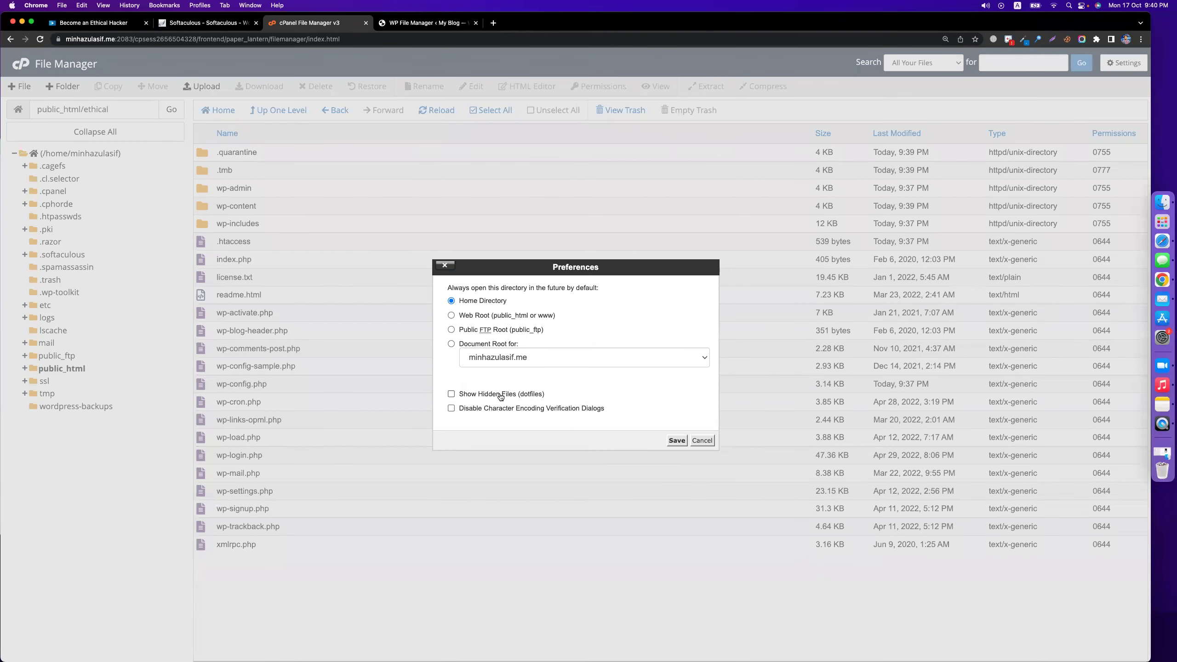
Save preferences with hidden dotfiles turned off, then check the wp-content and wp-includes folders
left_click(671, 442)
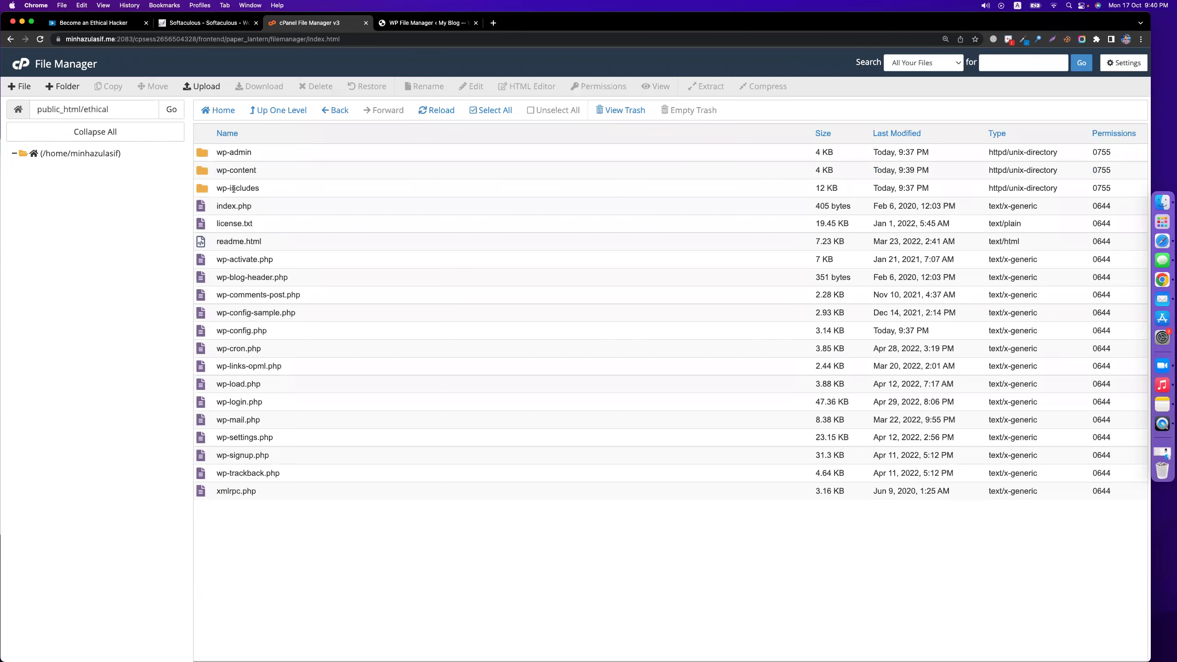
left_click(207, 171)
left_click(206, 188)
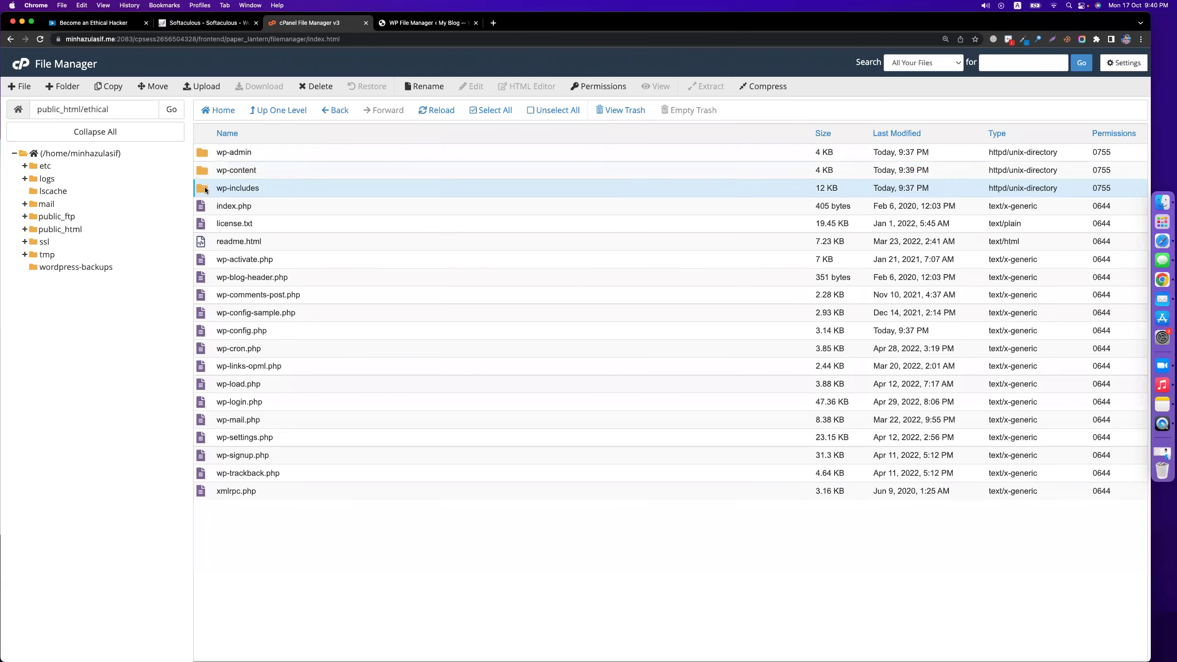
Compare the wp-admin, wp-content and wp-includes folders in WordPress's WP File Manager
left_click(418, 22)
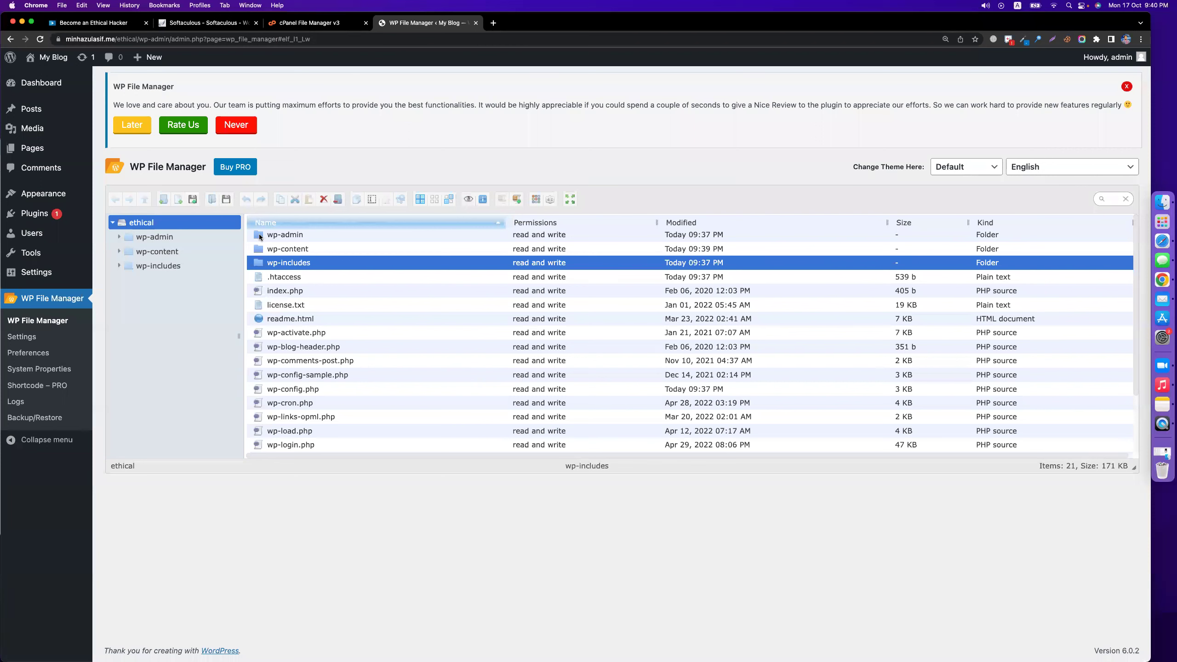
left_click(259, 236)
left_click(265, 249)
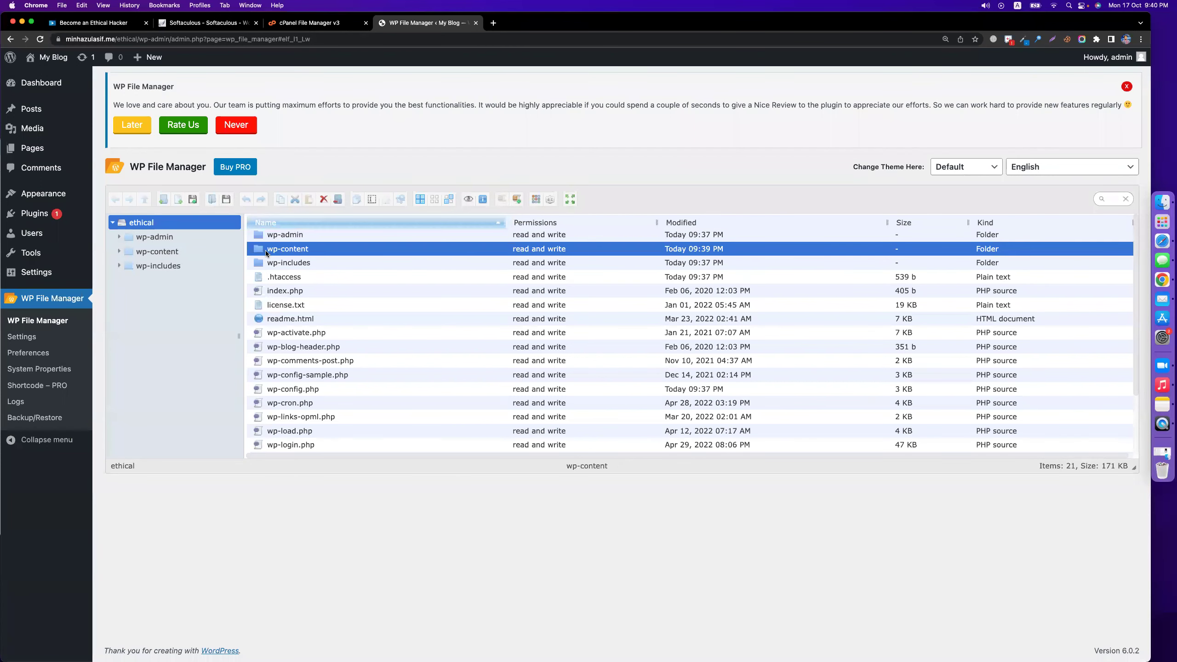
left_click(270, 261)
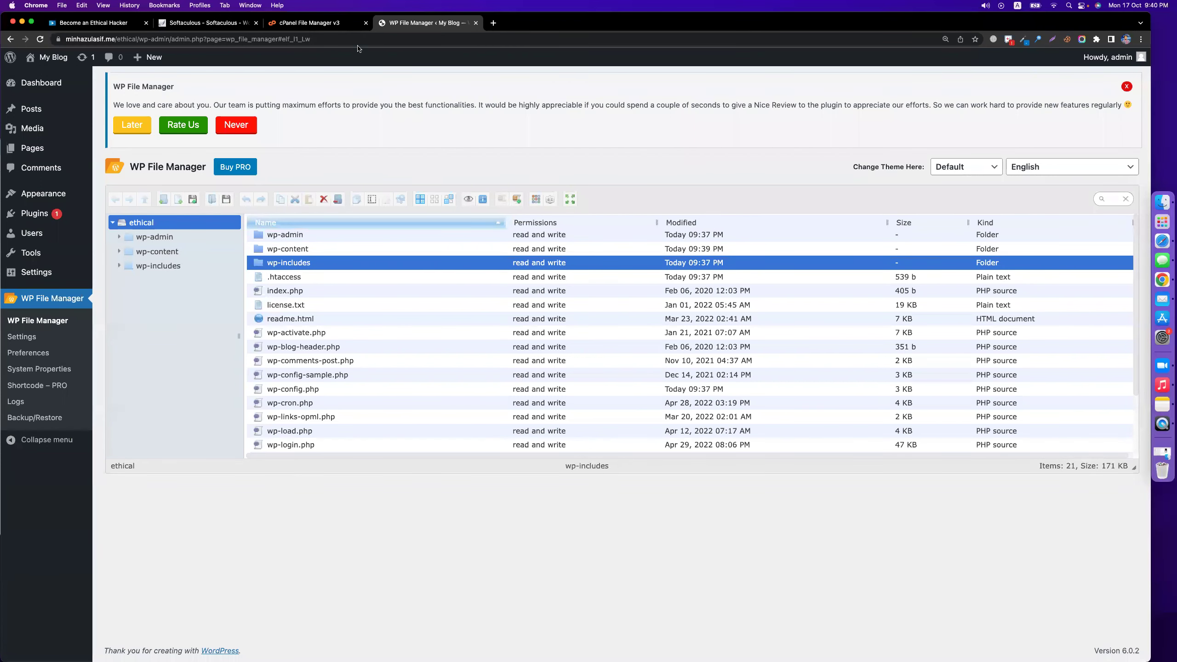
left_click(341, 24)
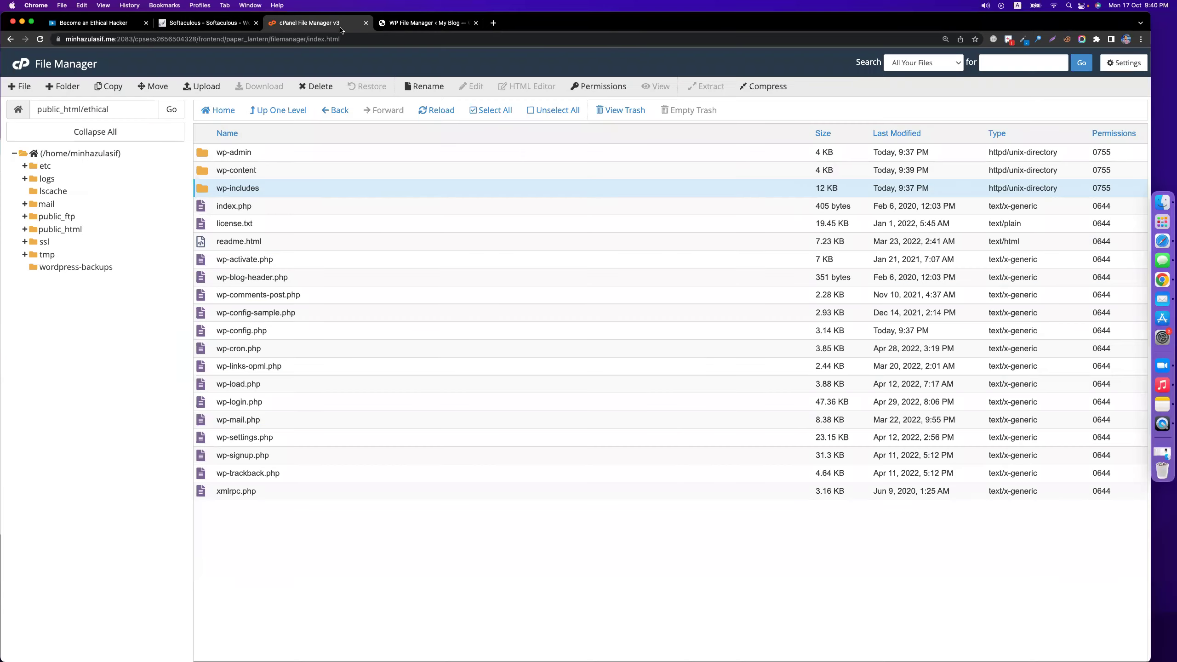
Look over index.php, license.txt and the core wp-* folders in cPanel's ethical folder
left_click(226, 210)
left_click(240, 227)
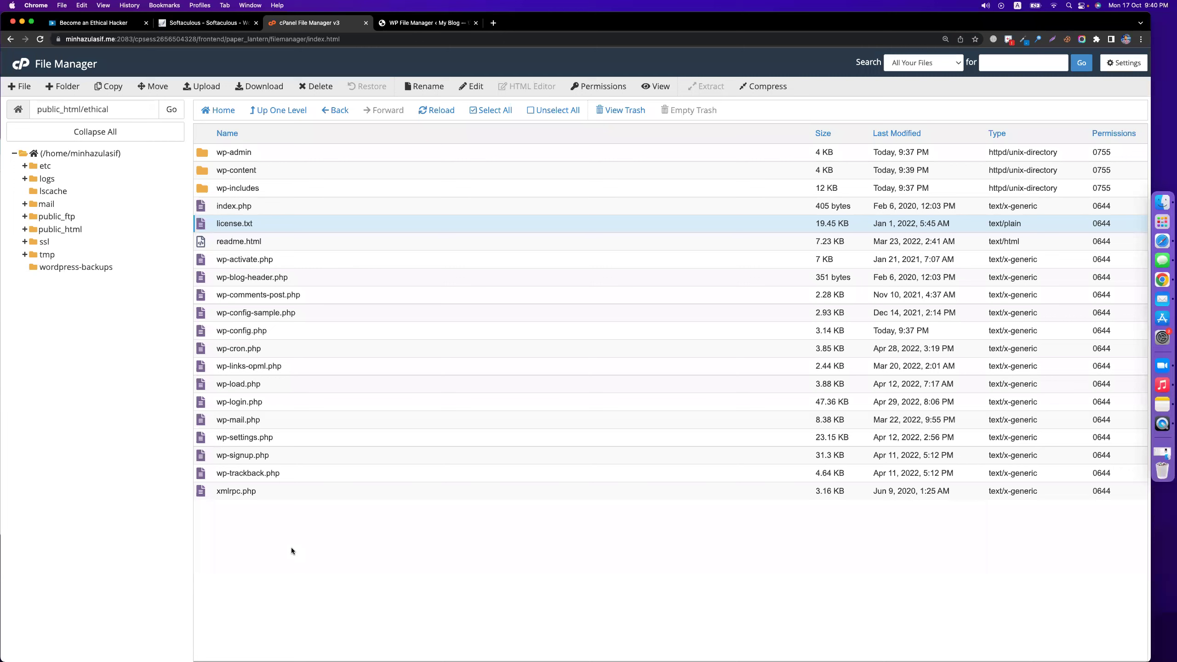
left_click(206, 156)
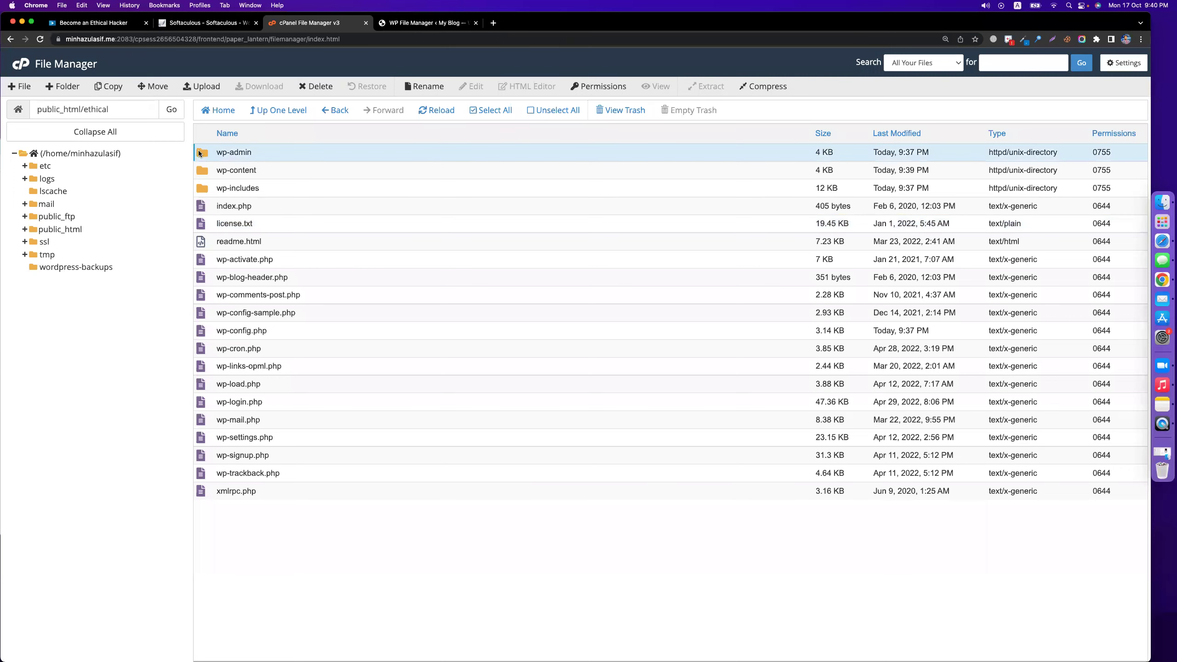
left_click(206, 172)
left_click(205, 188)
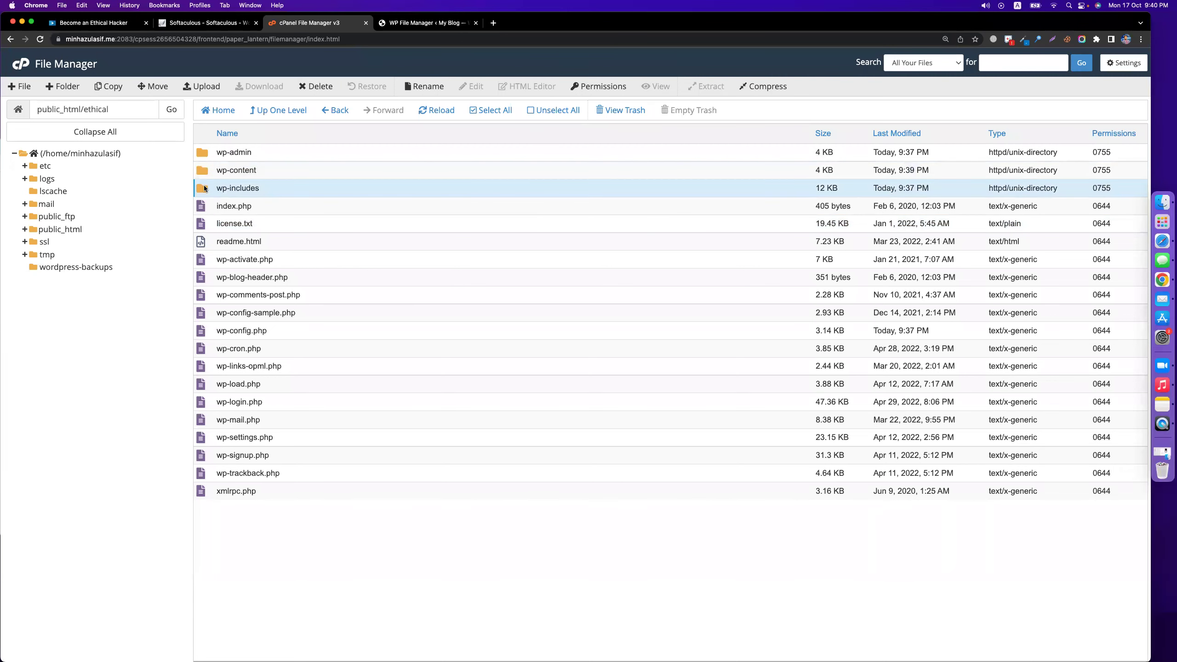
left_click(205, 152)
left_click(206, 173)
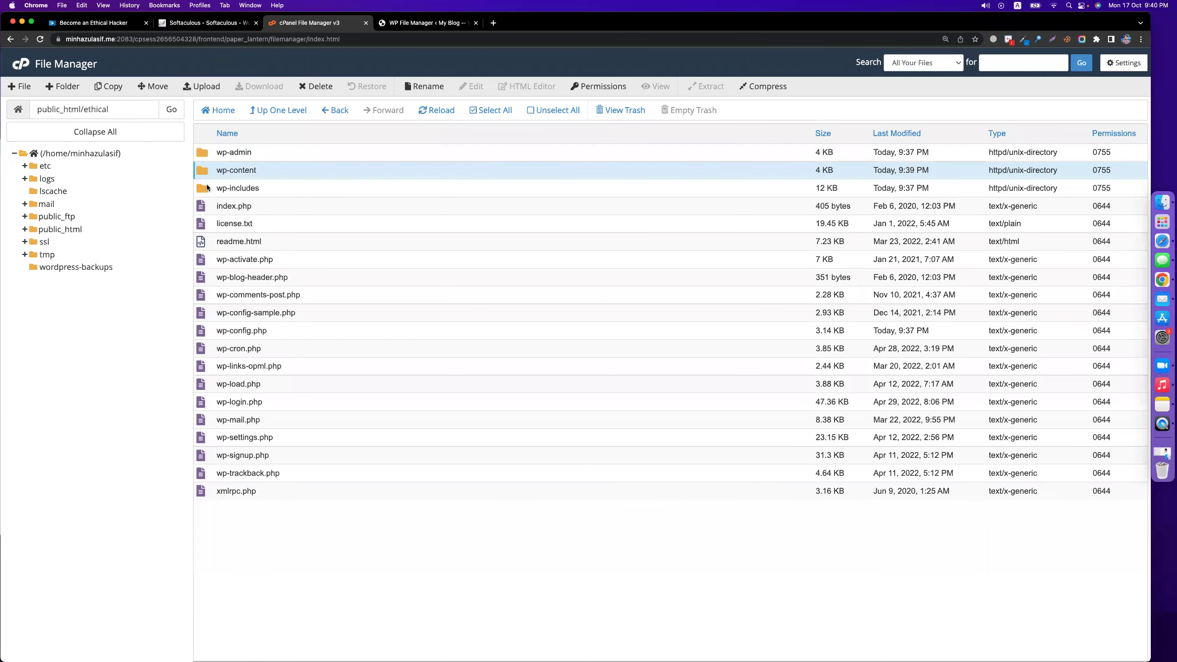
left_click(207, 190)
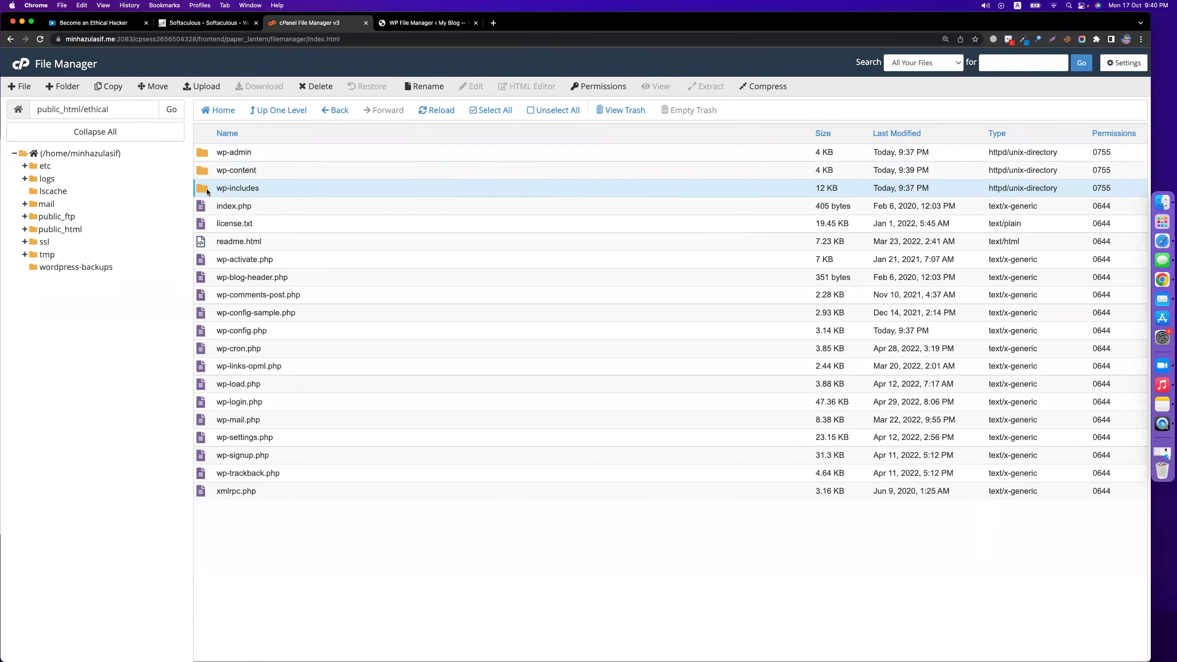
left_click(243, 208)
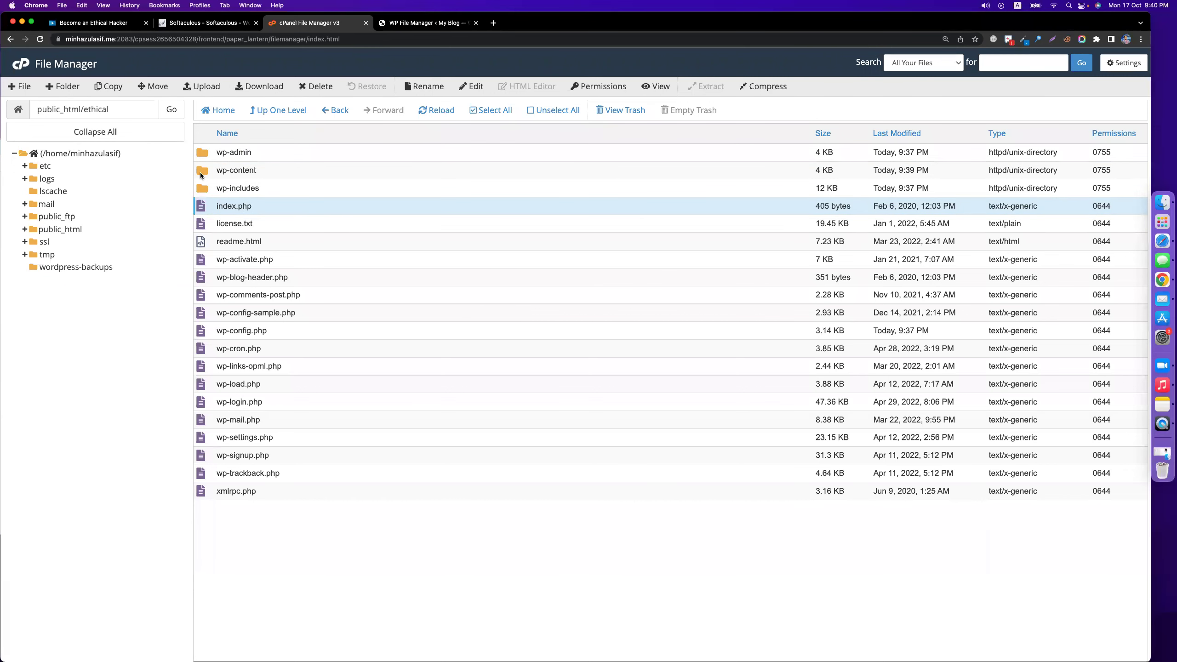
Browse wp-content's plugins folder (classic-editor, akismet), then open the themes folder
double_click(200, 171)
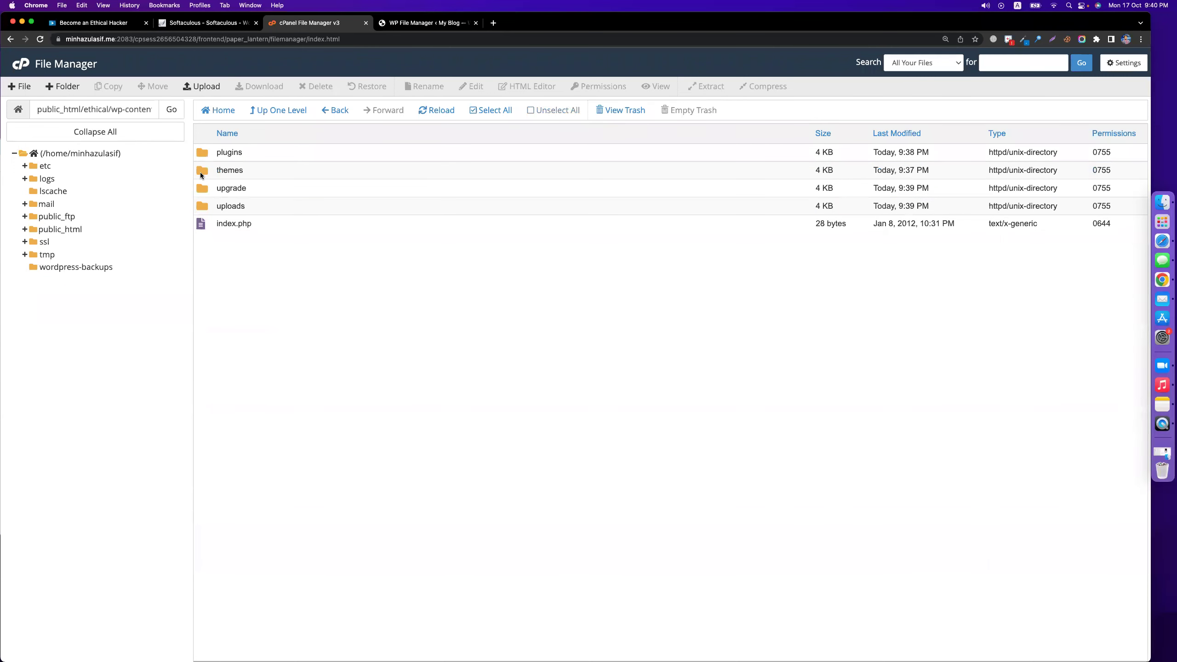
double_click(200, 155)
left_click(225, 173)
left_click(234, 187)
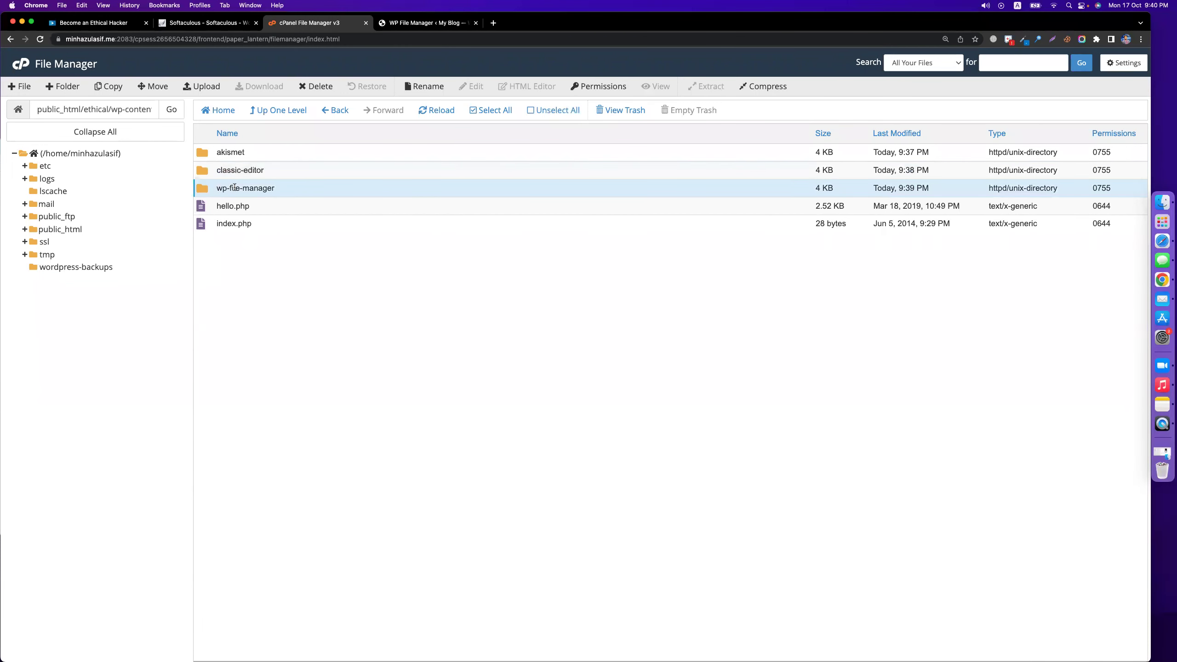
left_click(245, 153)
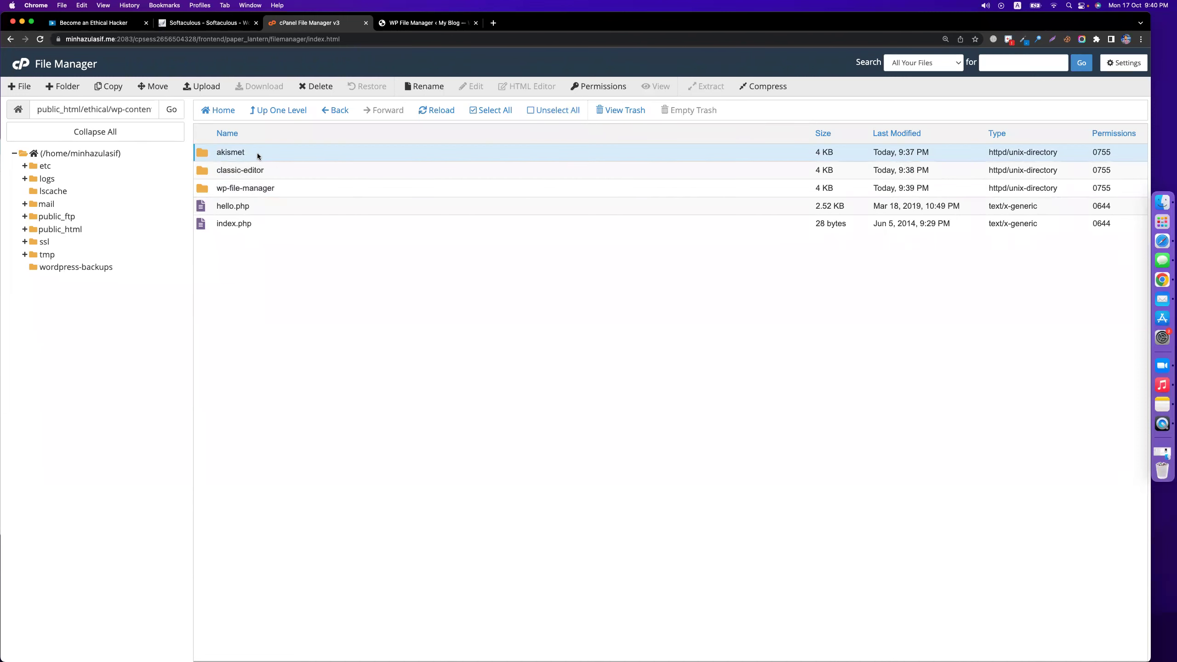
left_click(280, 111)
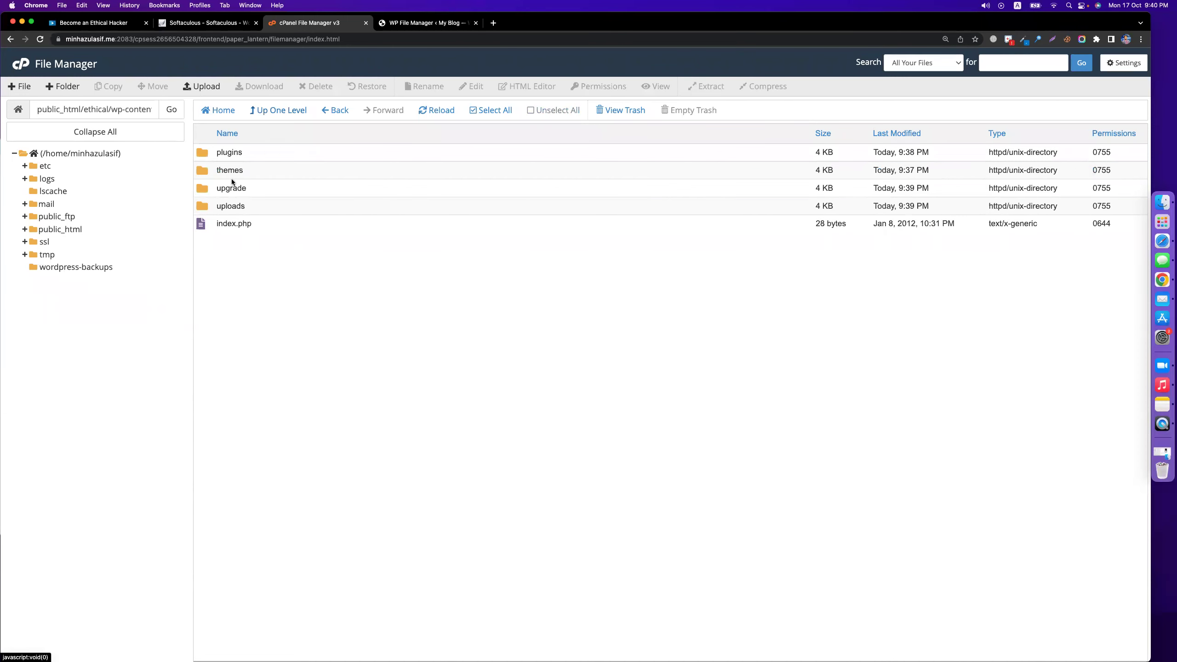
double_click(204, 170)
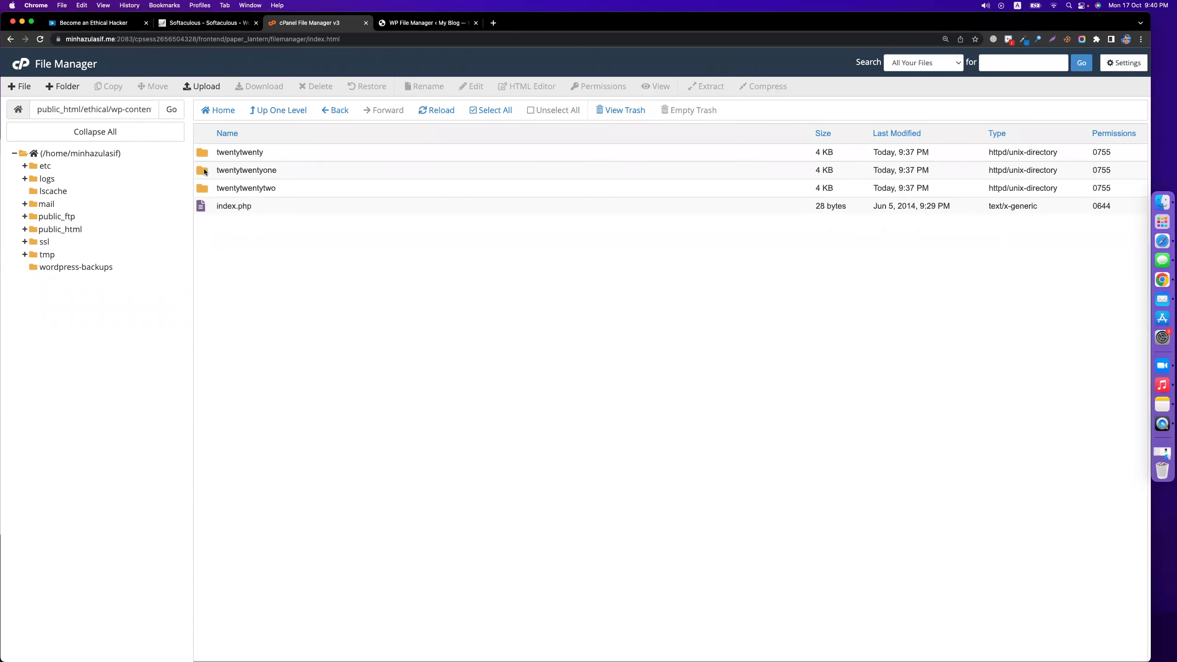
Search the installed themes under Appearance > Themes for 'hello elementor'
left_click(406, 25)
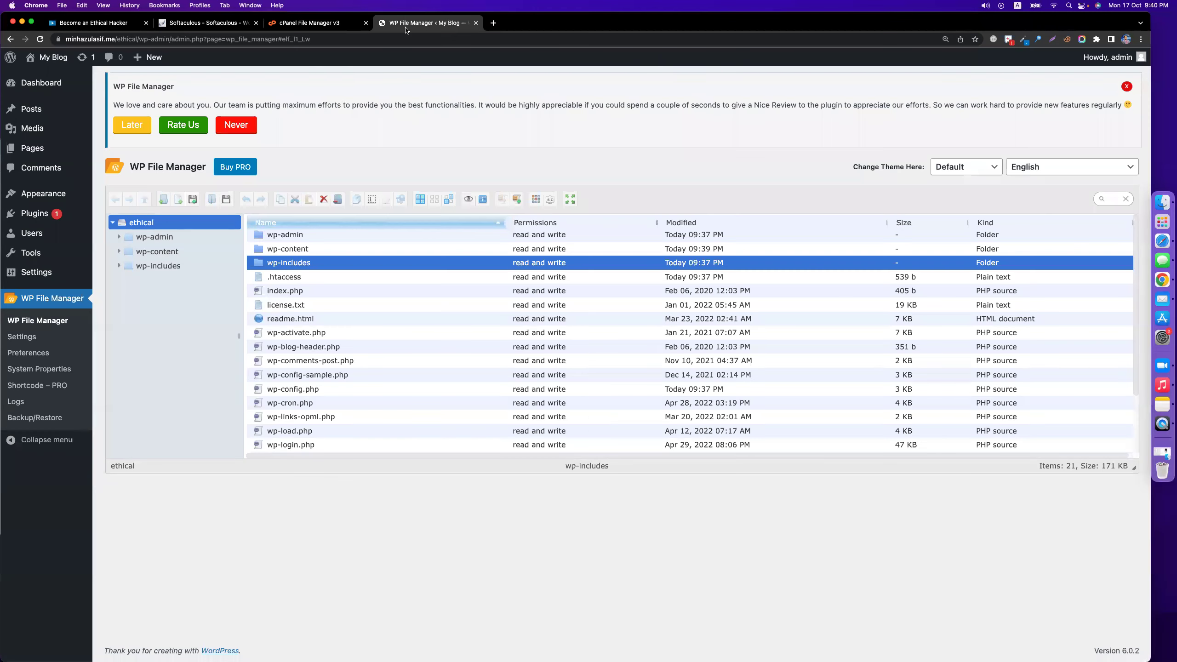
mouse_move(43, 200)
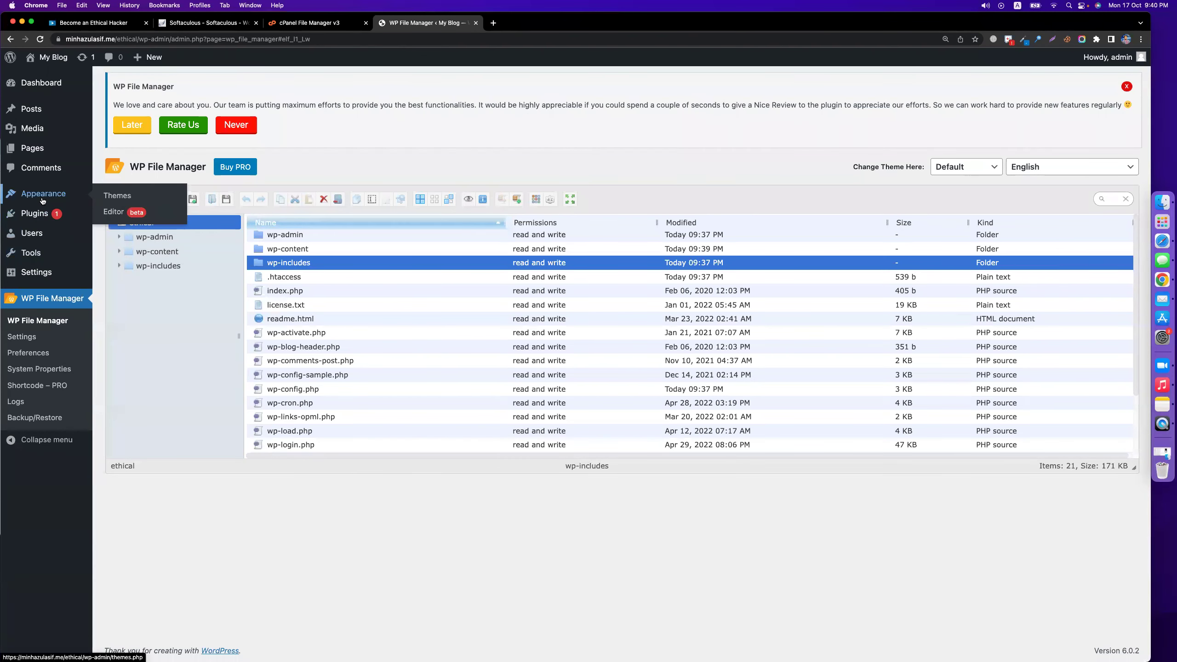
left_click(107, 199)
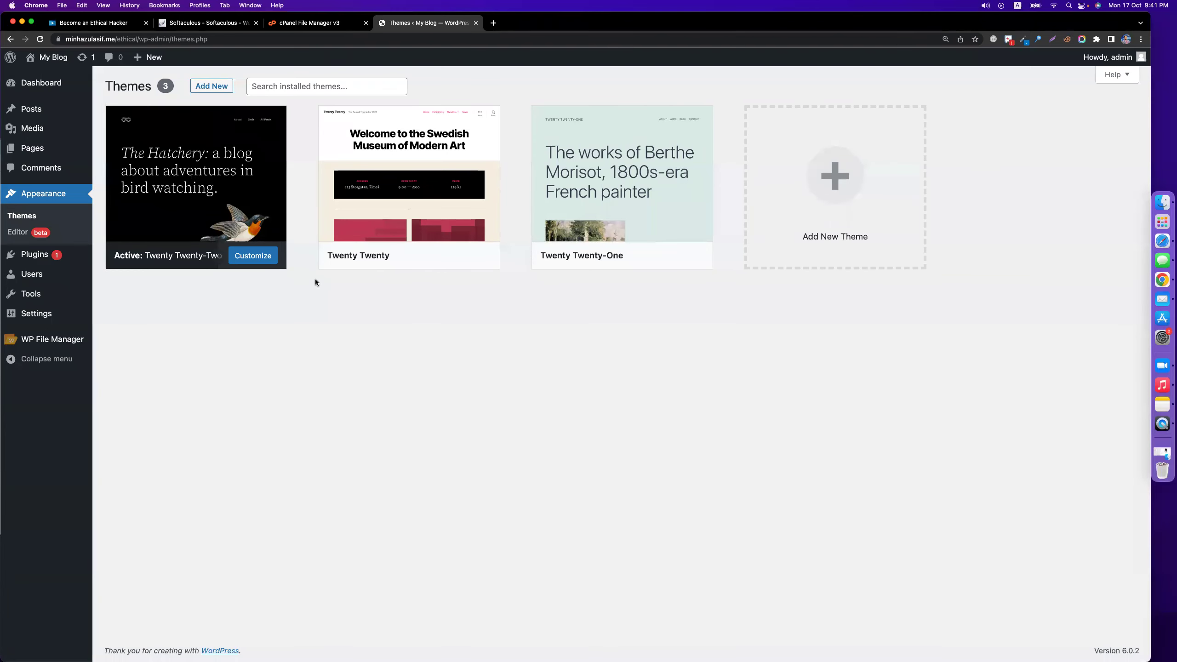
left_click(271, 85)
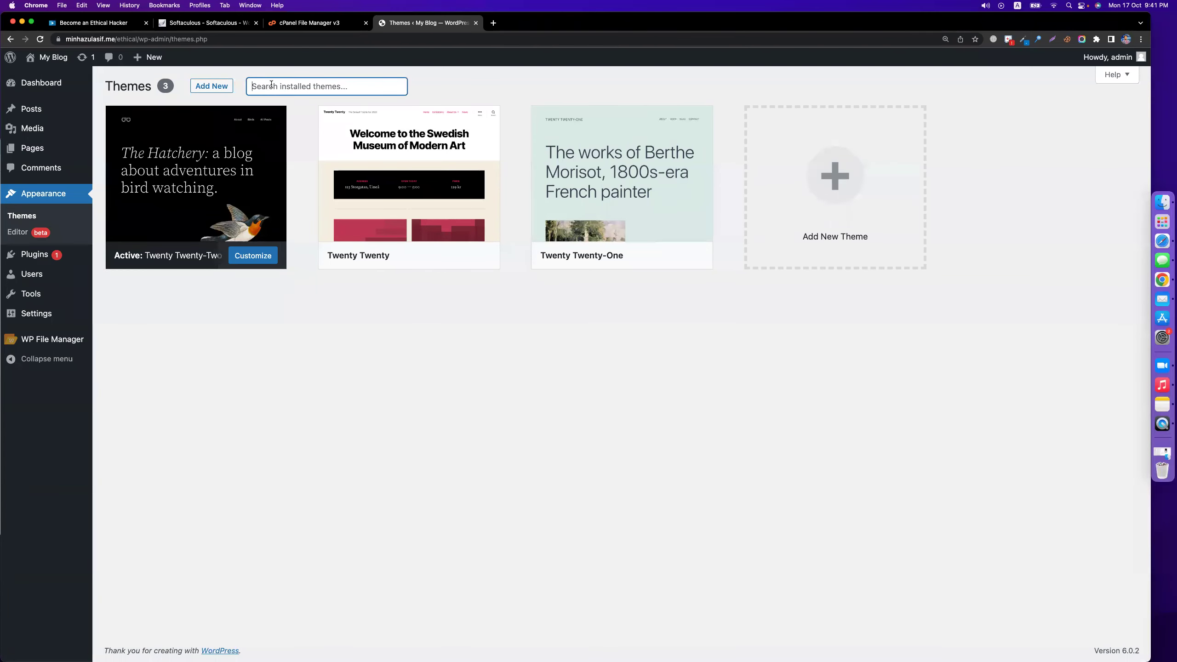
type("hello elementor")
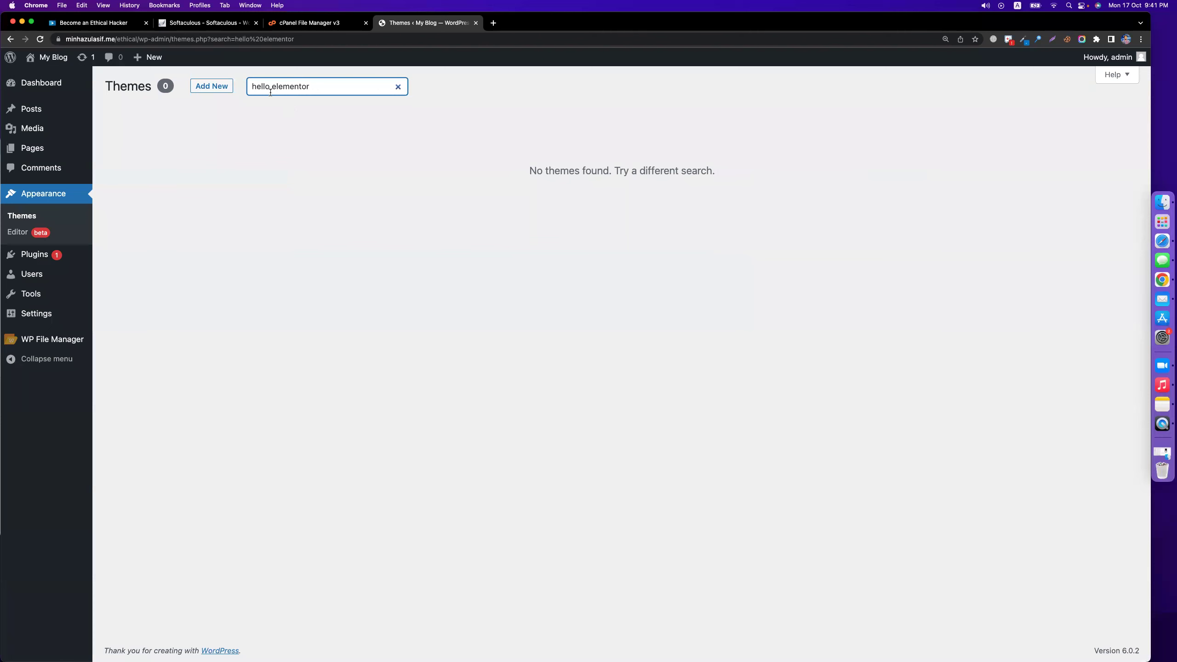
Install the Hello Elementor theme from Add New and activate it
left_click(222, 91)
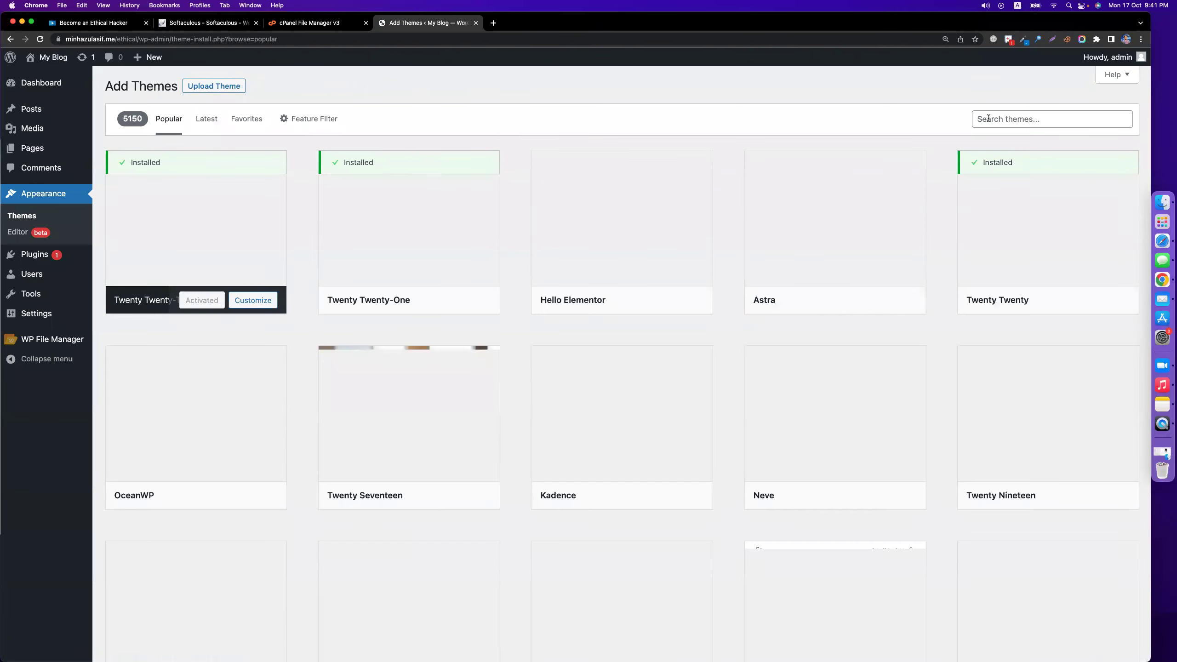
mouse_move(669, 248)
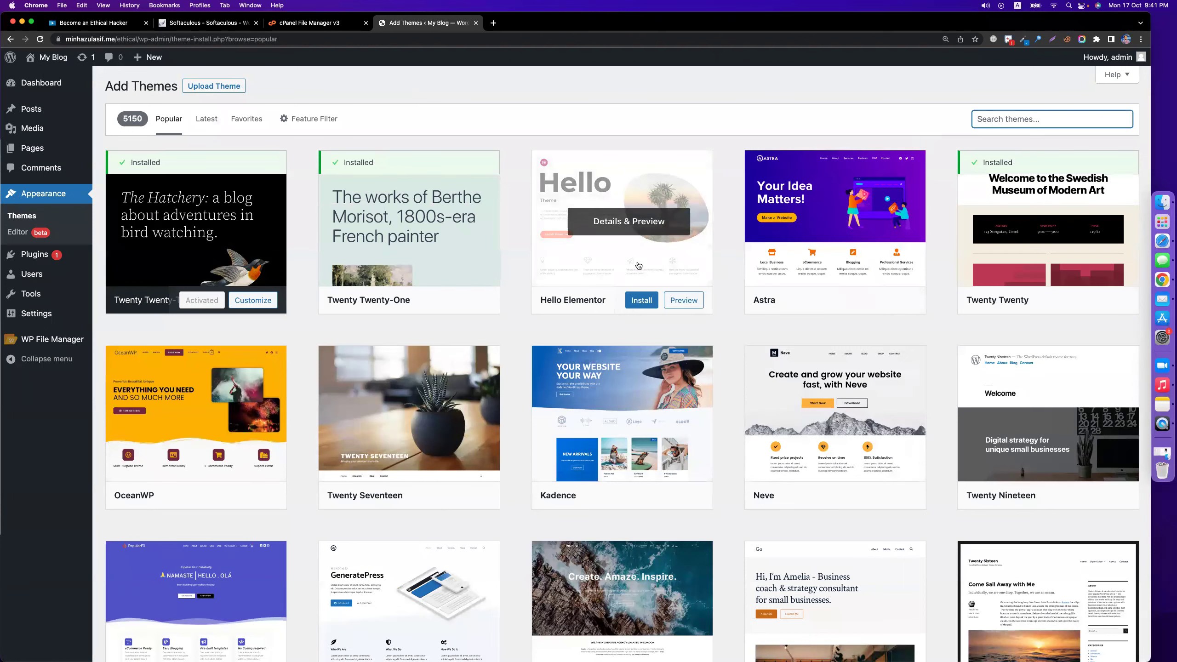
left_click(641, 301)
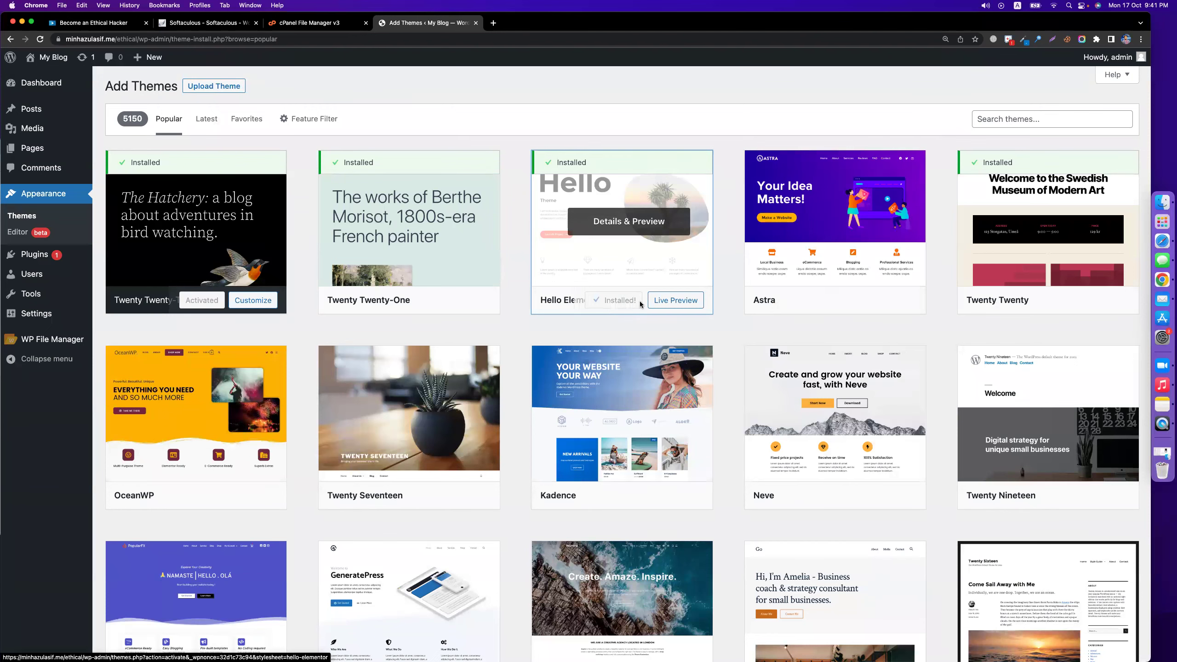
left_click(639, 304)
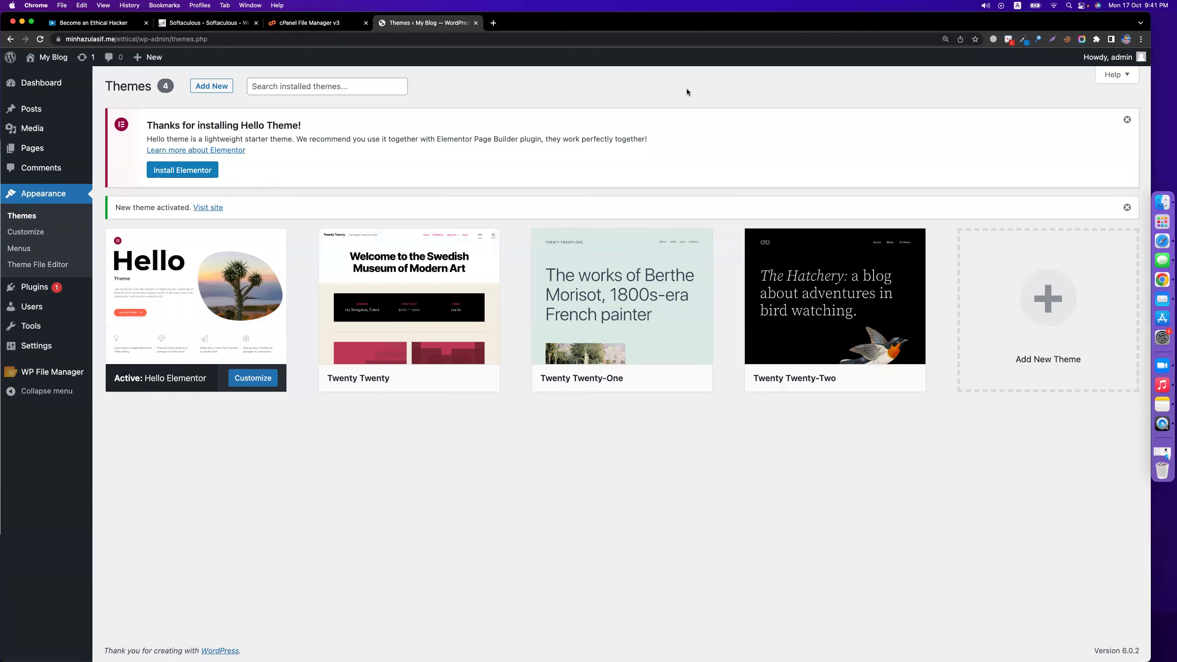
Refresh the themes folder and select twentytwenty, twentytwentyone and twentytwentytwo
left_click(326, 25)
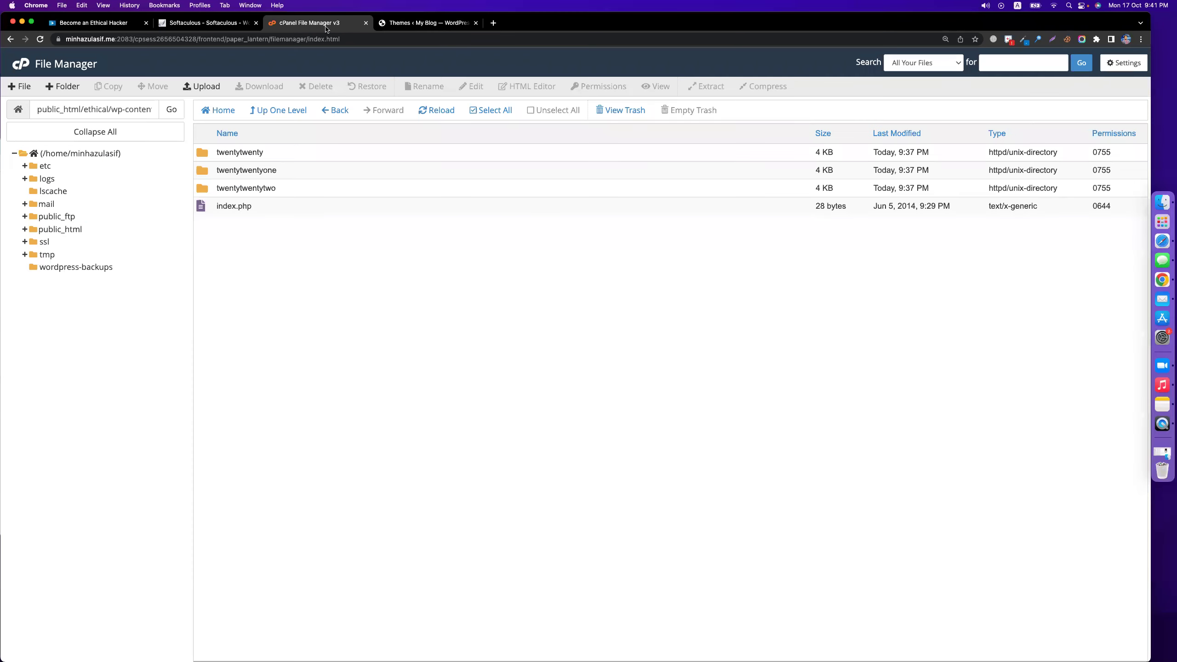
left_click(423, 120)
left_click(231, 151)
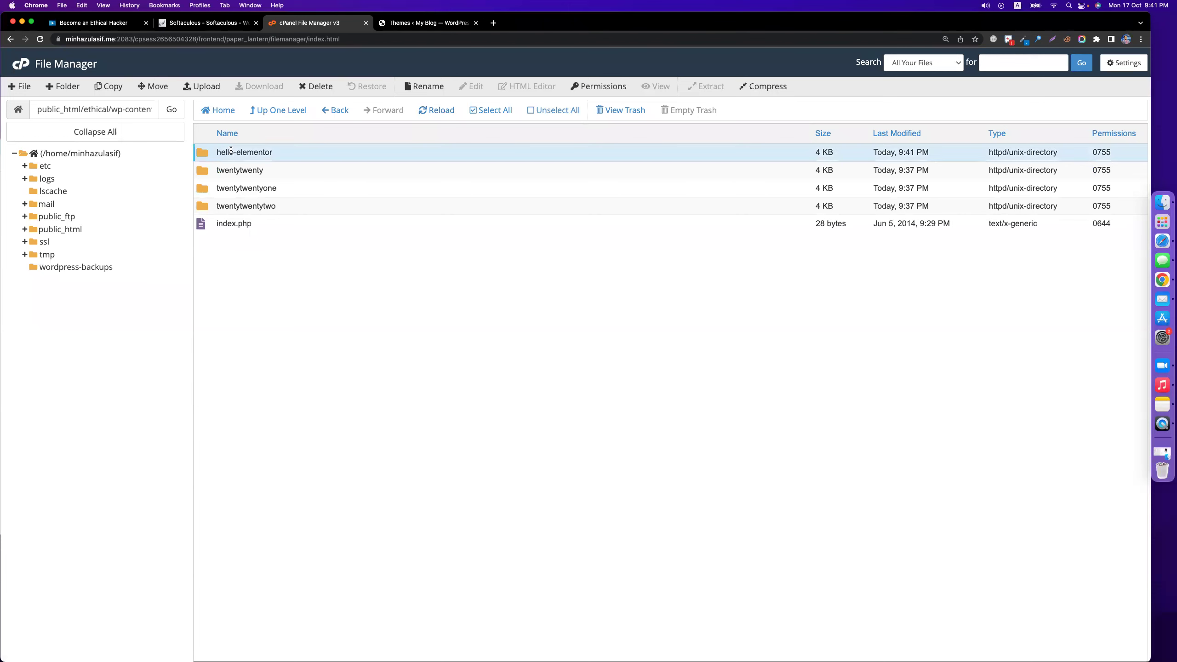
left_click(224, 166)
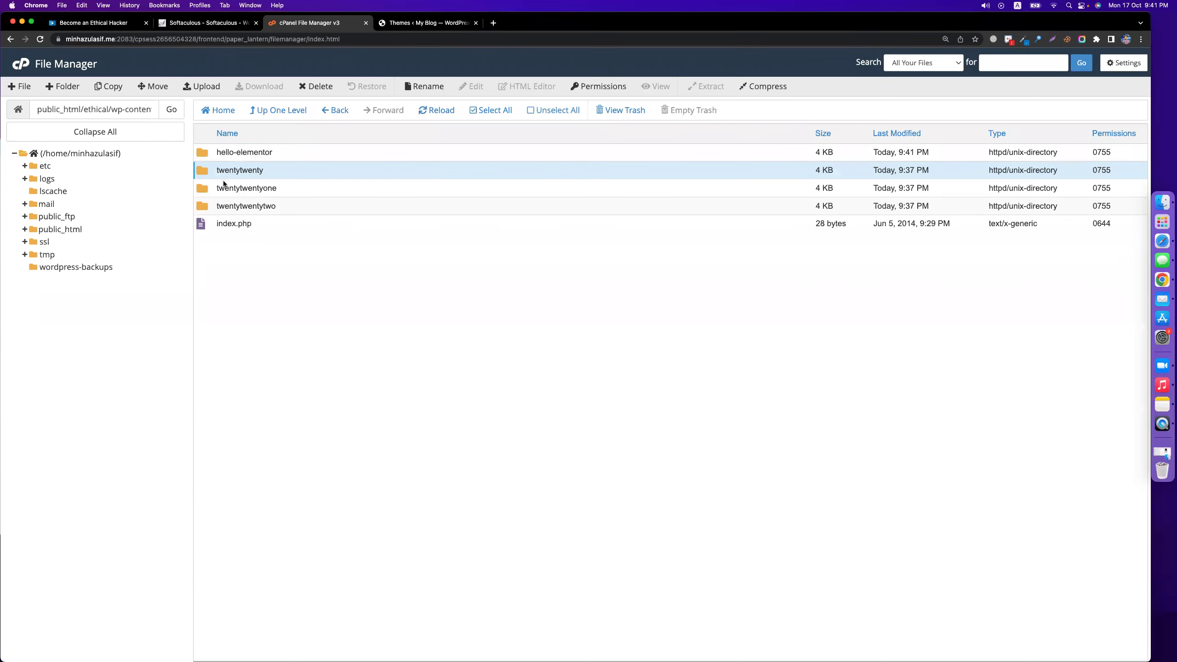
key("Down")
key("Down")
left_click(221, 176)
key("shift+Down")
key("shift+Down")
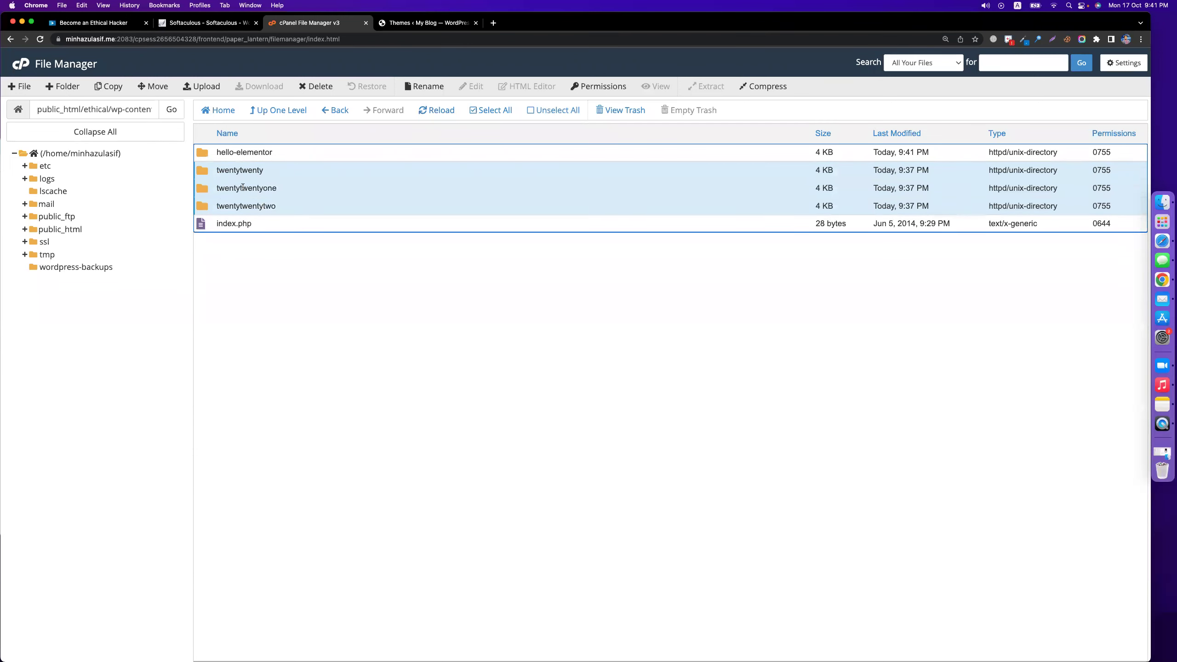
Permanently delete the three twenty* theme folders, skipping the trash
right_click(242, 188)
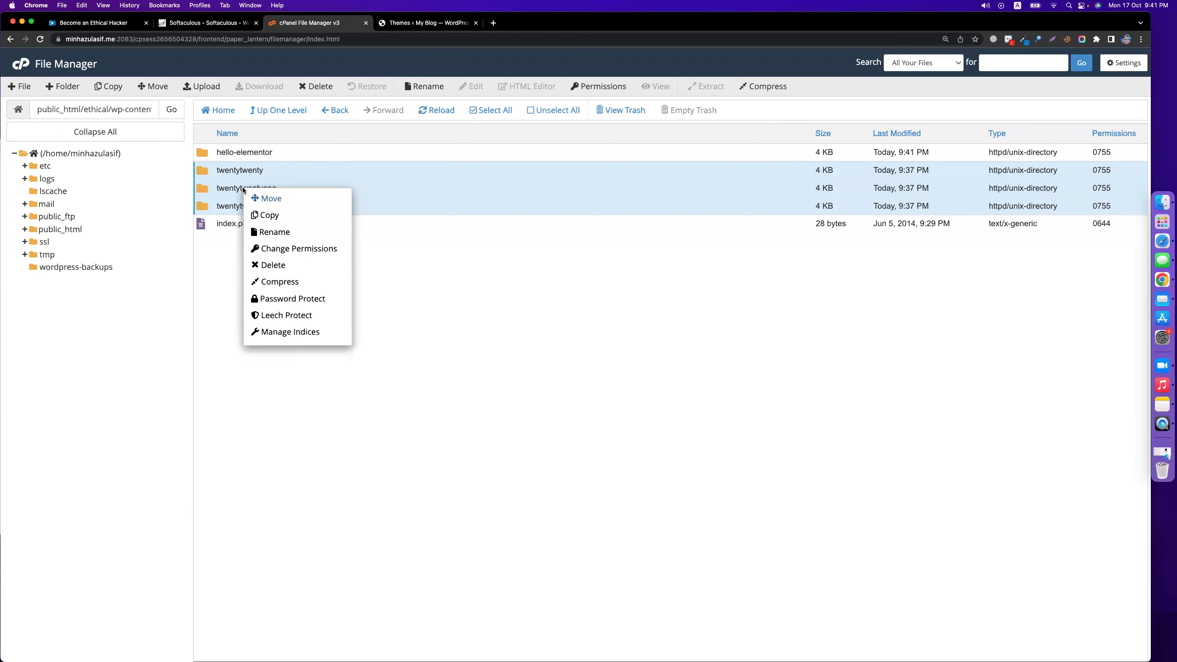
left_click(504, 312)
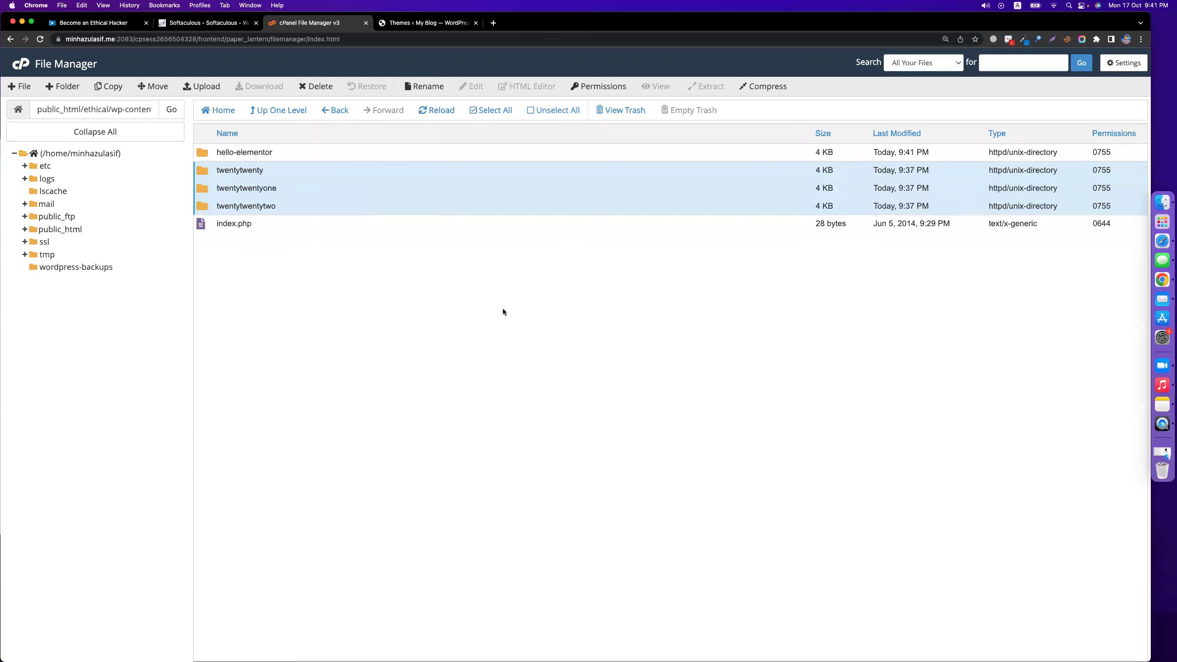
right_click(298, 204)
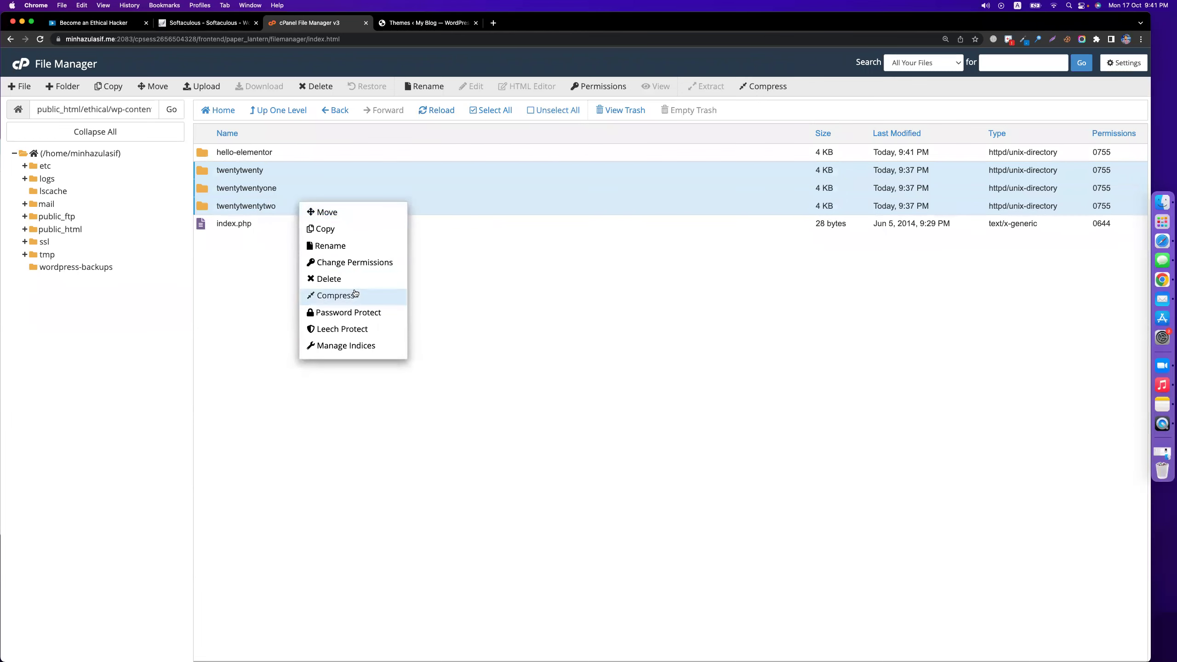
left_click(344, 281)
left_click(539, 368)
left_click(663, 400)
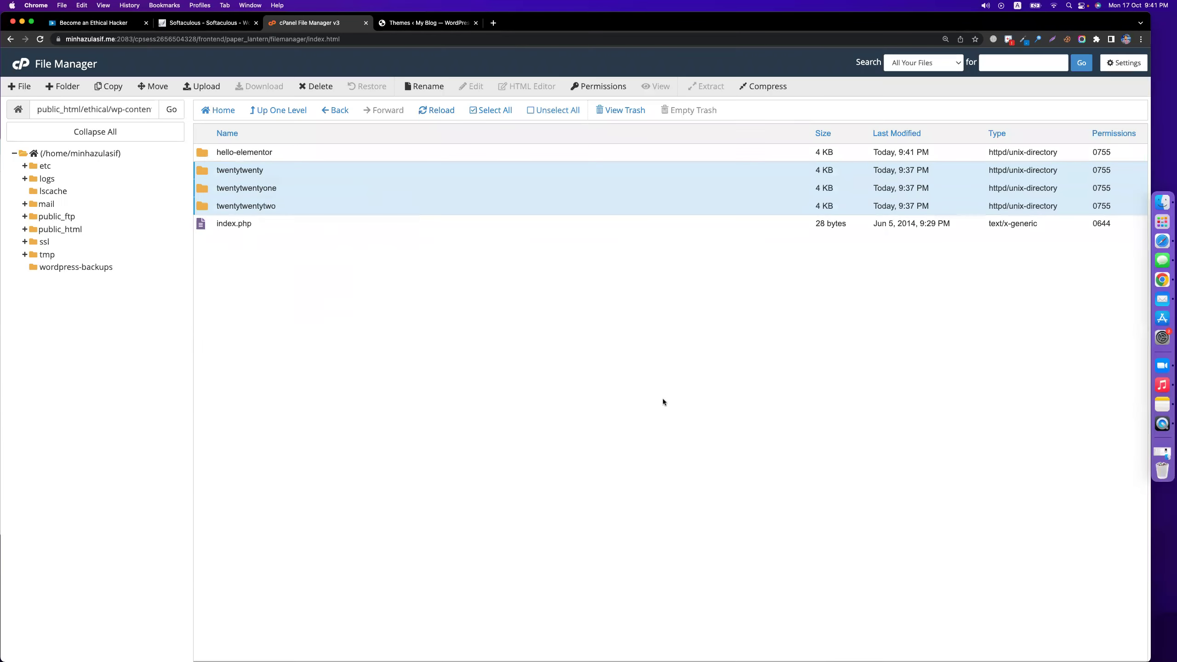
left_click(424, 23)
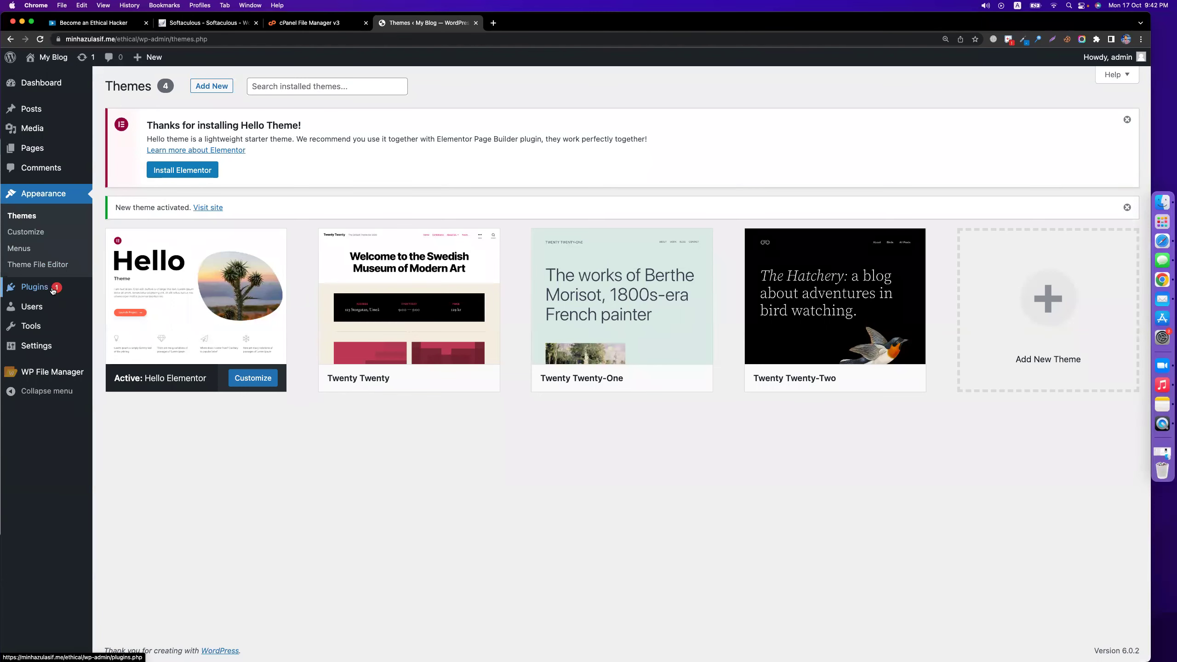
Search Plugins > Add New for 'elementor', then install and activate Elementor Website Builder
mouse_move(35, 287)
left_click(125, 307)
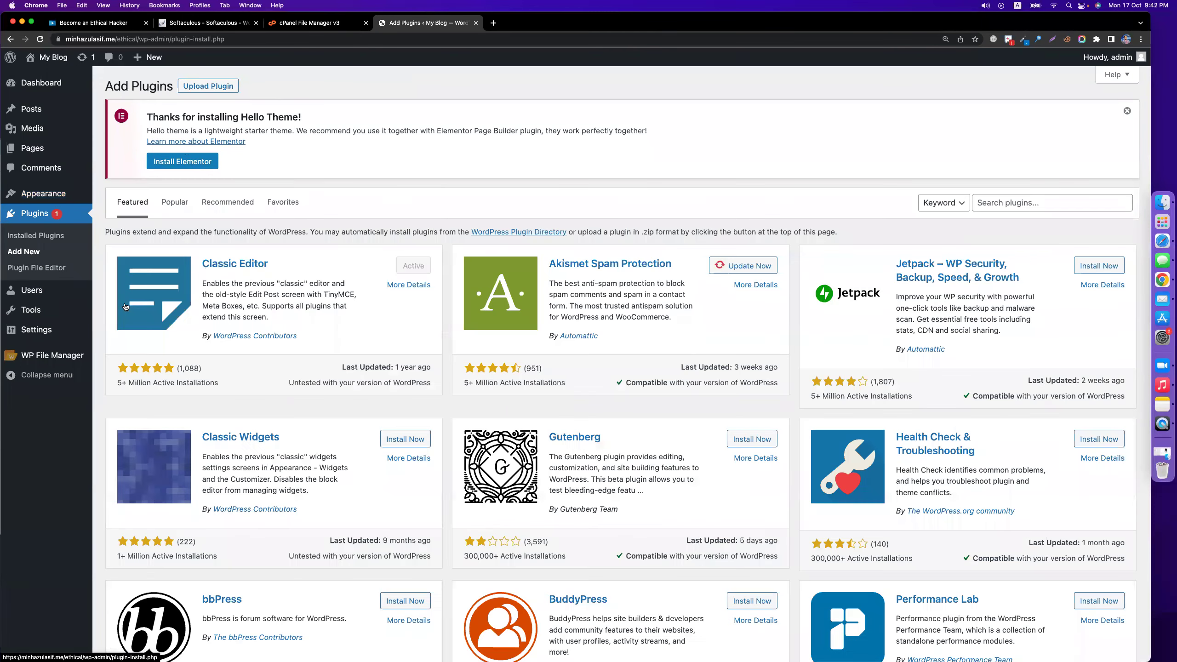
left_click(1061, 203)
type("elementor")
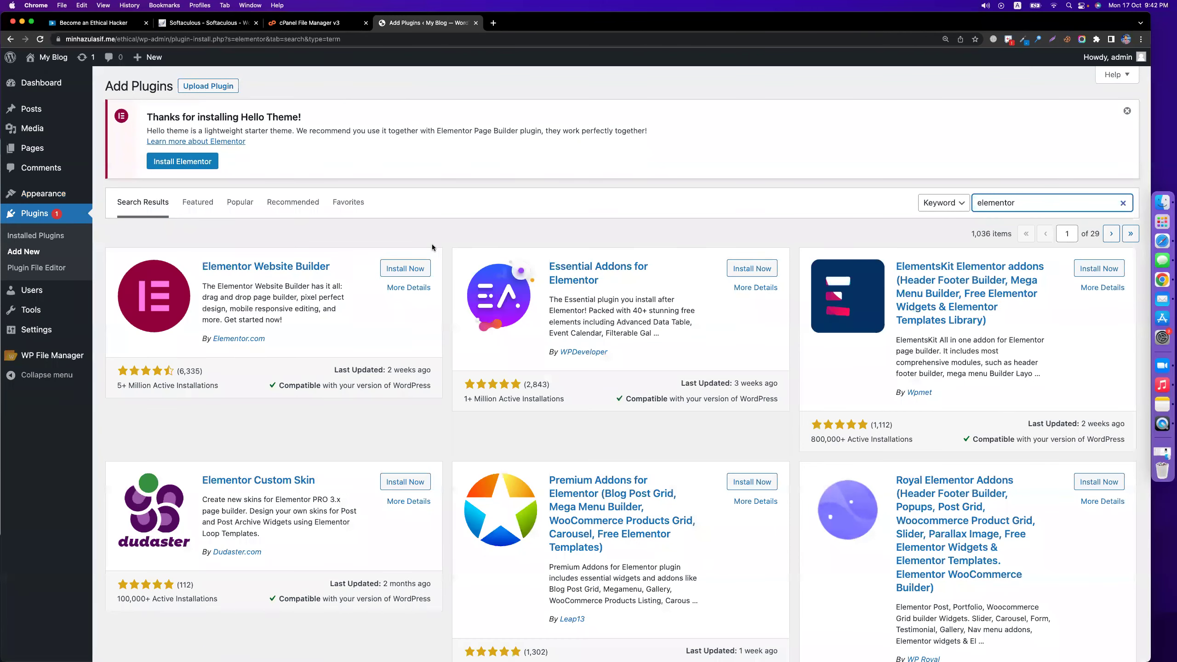
left_click(406, 268)
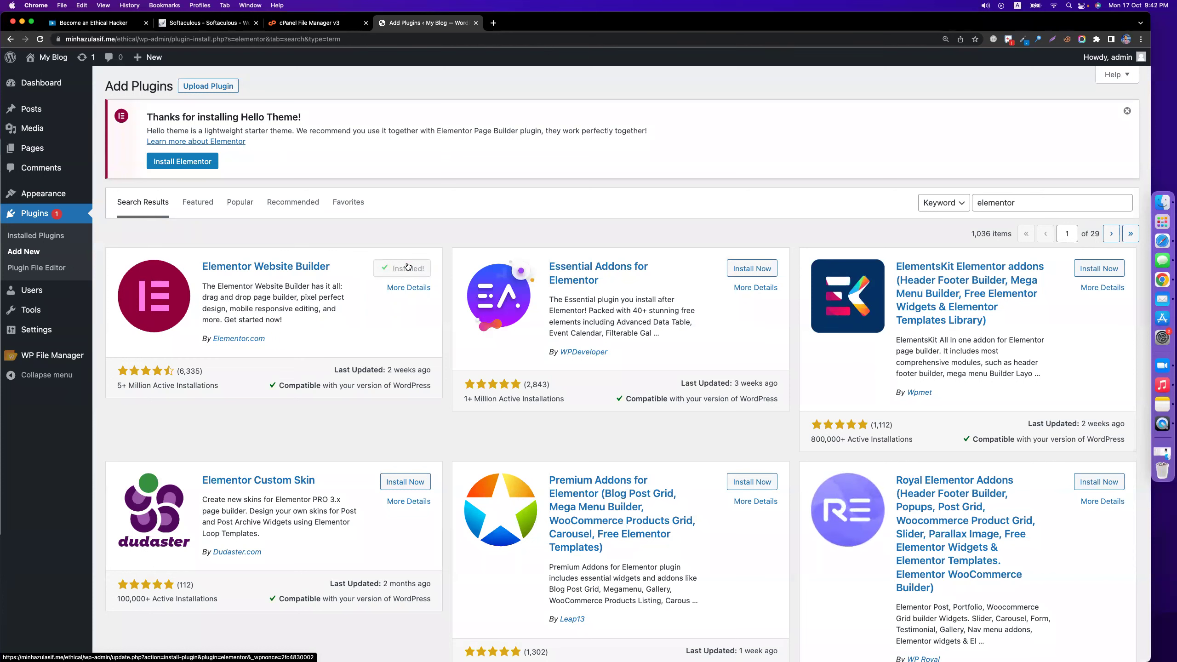
left_click(407, 268)
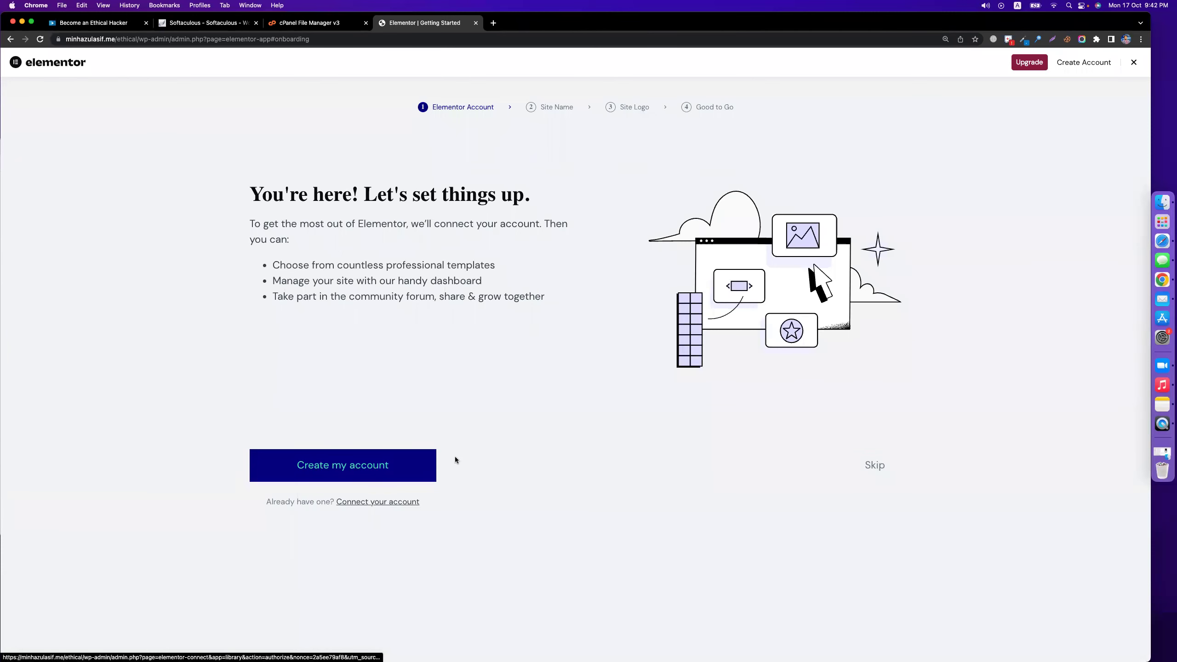
Connect the site to an Elementor account by signing in with Google
left_click(388, 502)
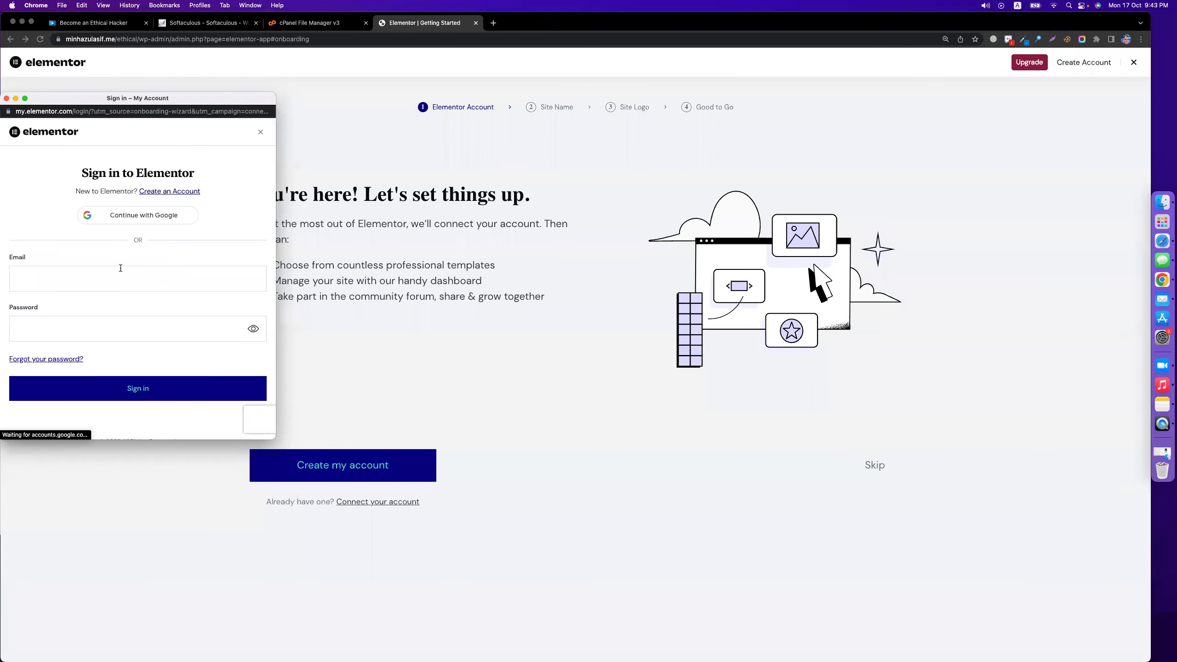
left_click(117, 218)
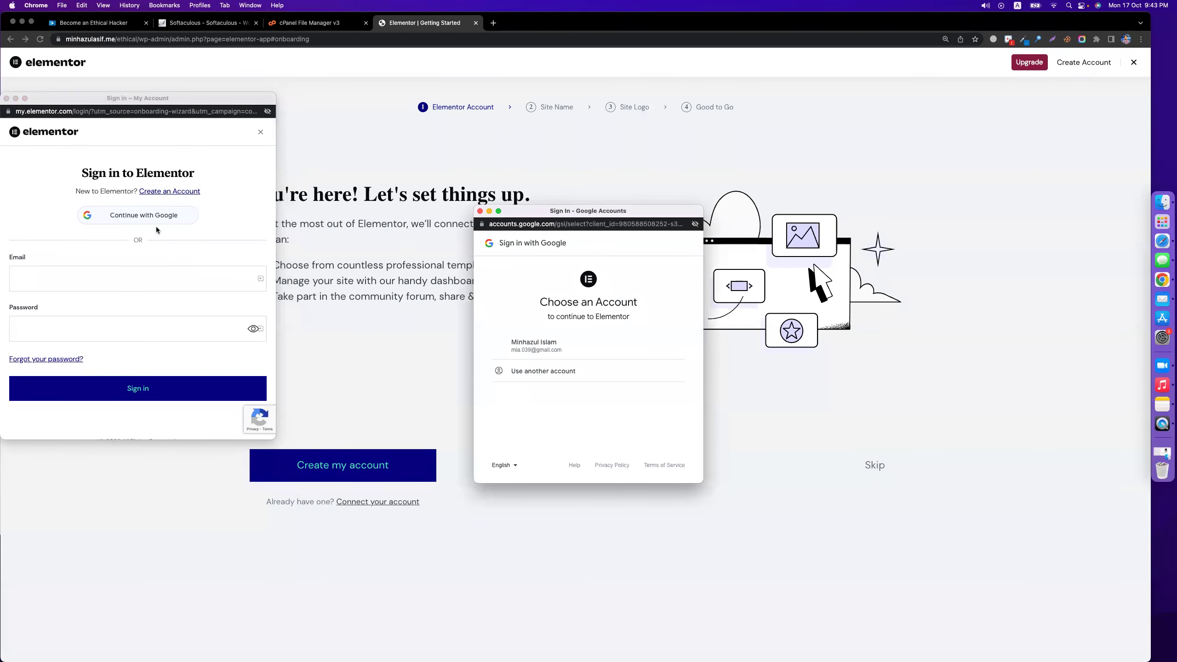
left_click(556, 348)
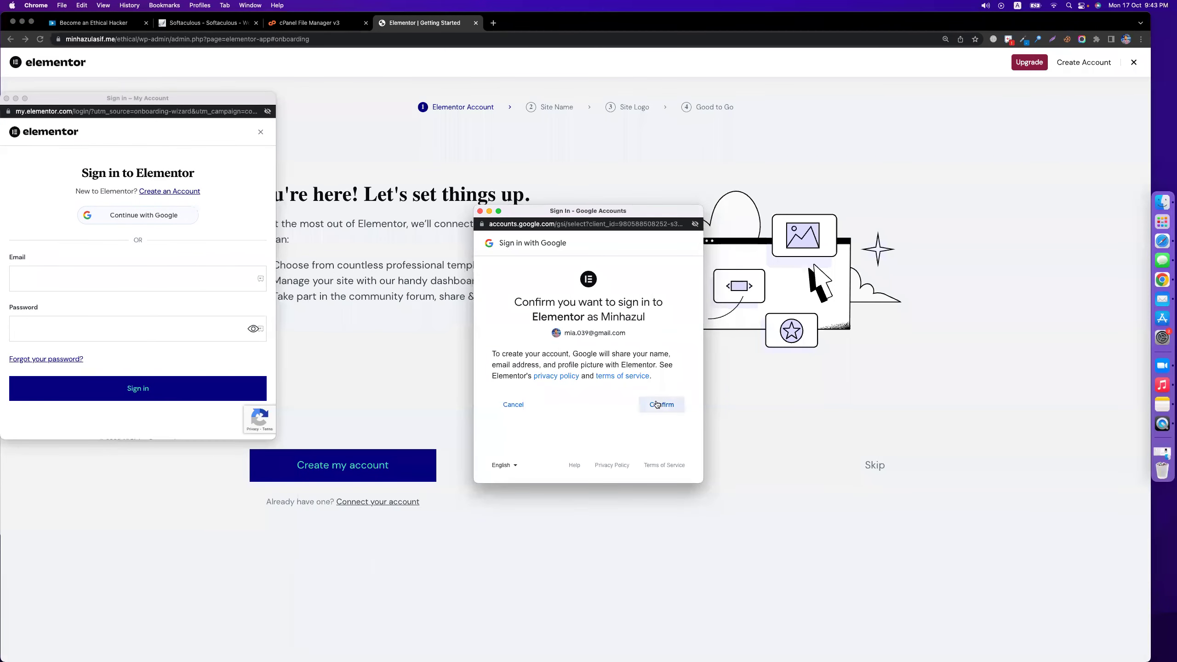
left_click(661, 404)
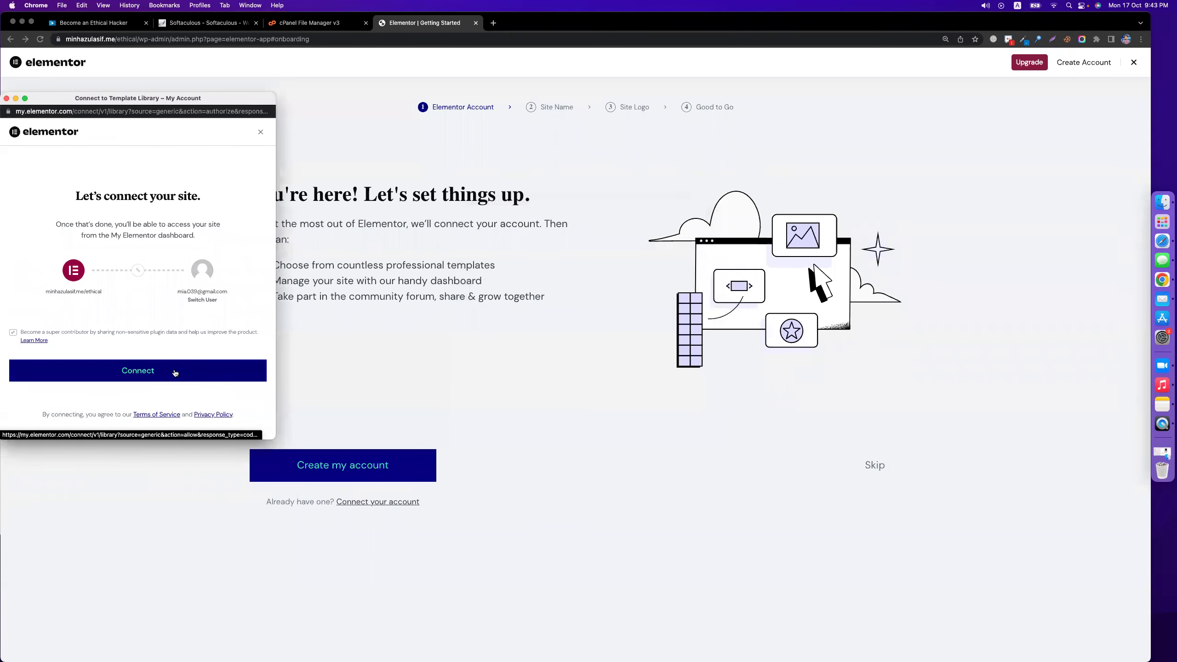
left_click(176, 373)
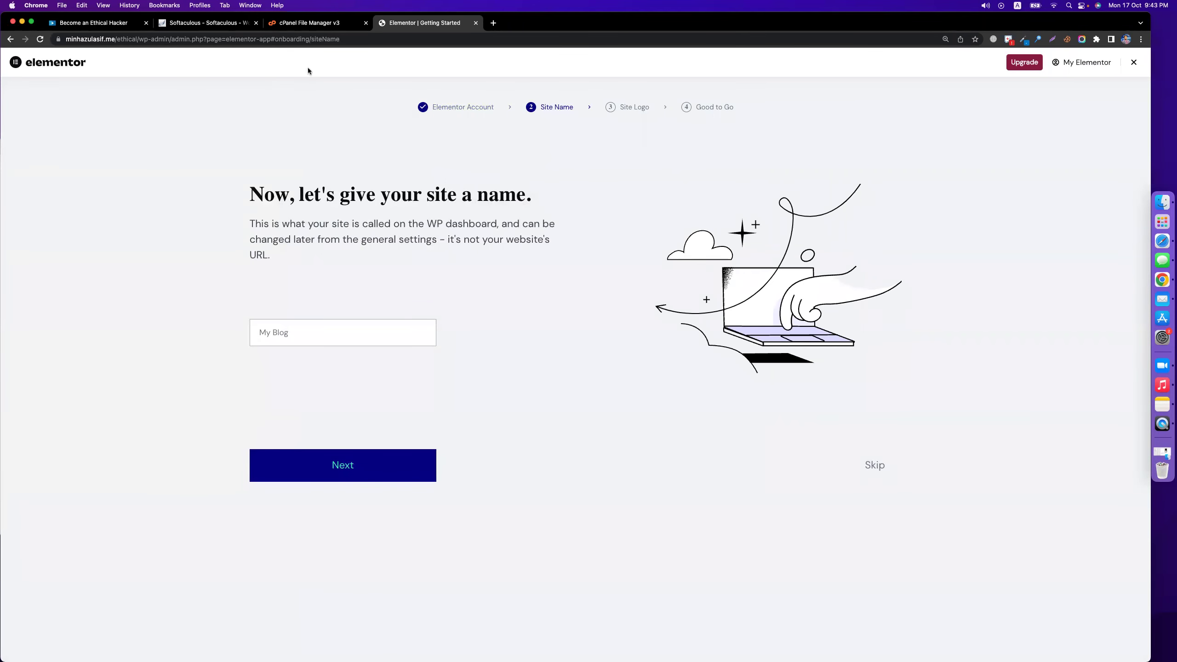
Skip the Site Name and Site Logo steps and start a blank Elementor page
left_click(321, 475)
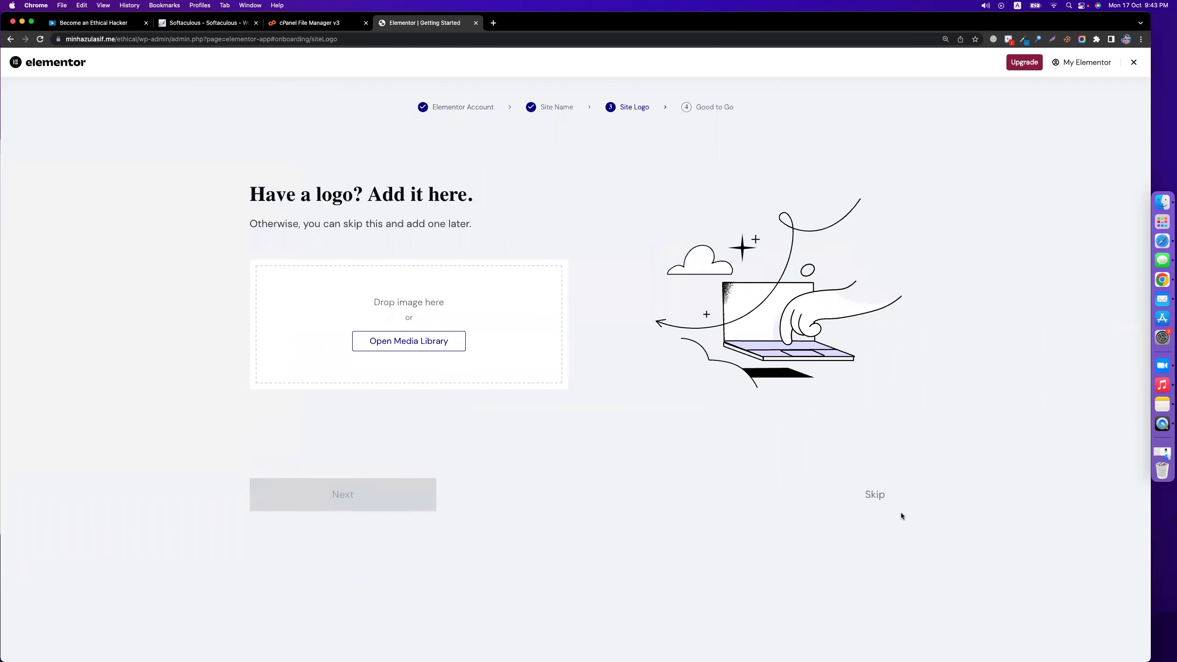
left_click(874, 494)
left_click(875, 490)
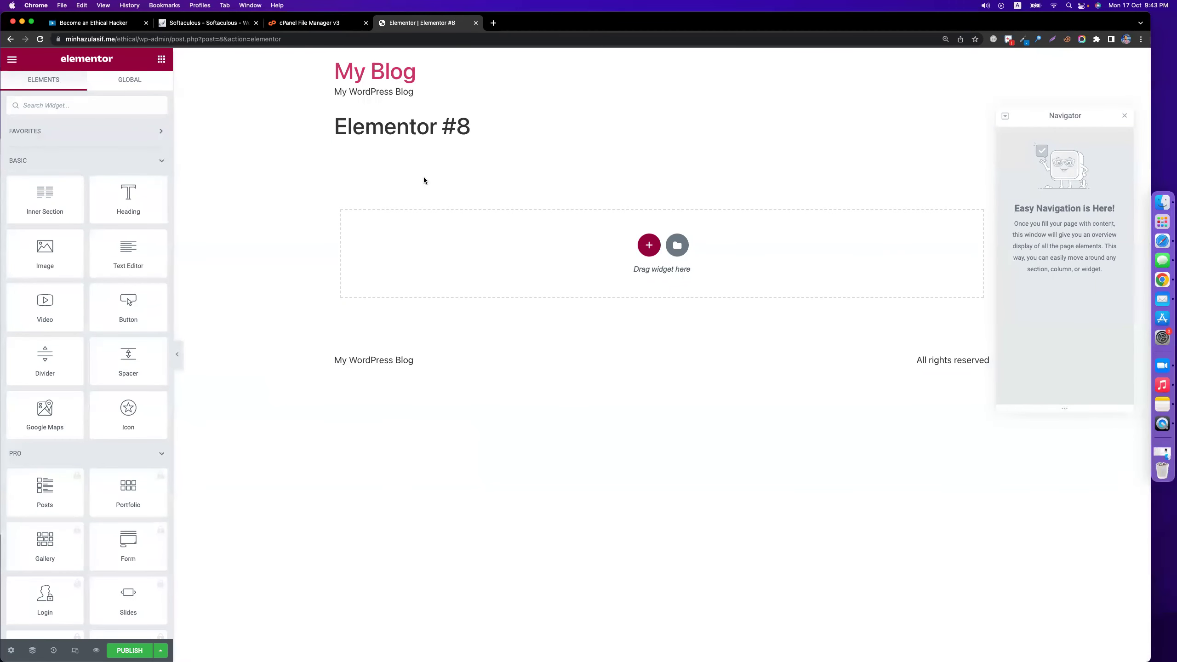
Exit Elementor to the Elementor #8 page's WordPress edit screen, confirming the leave prompt
left_click(11, 63)
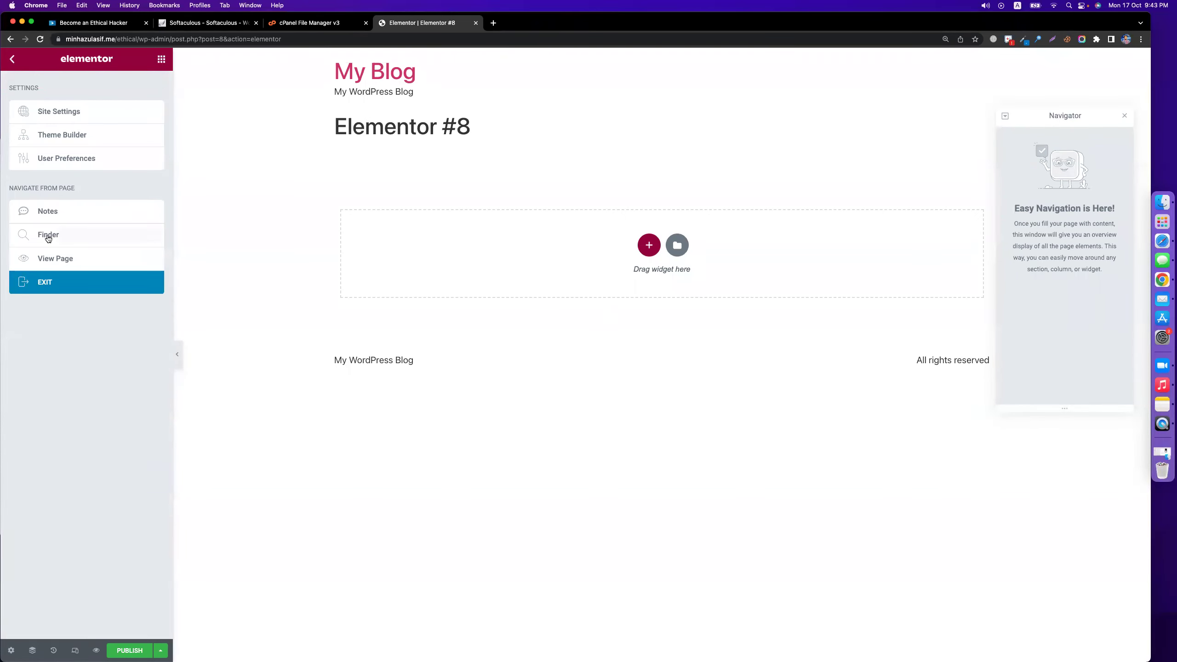
left_click(45, 283)
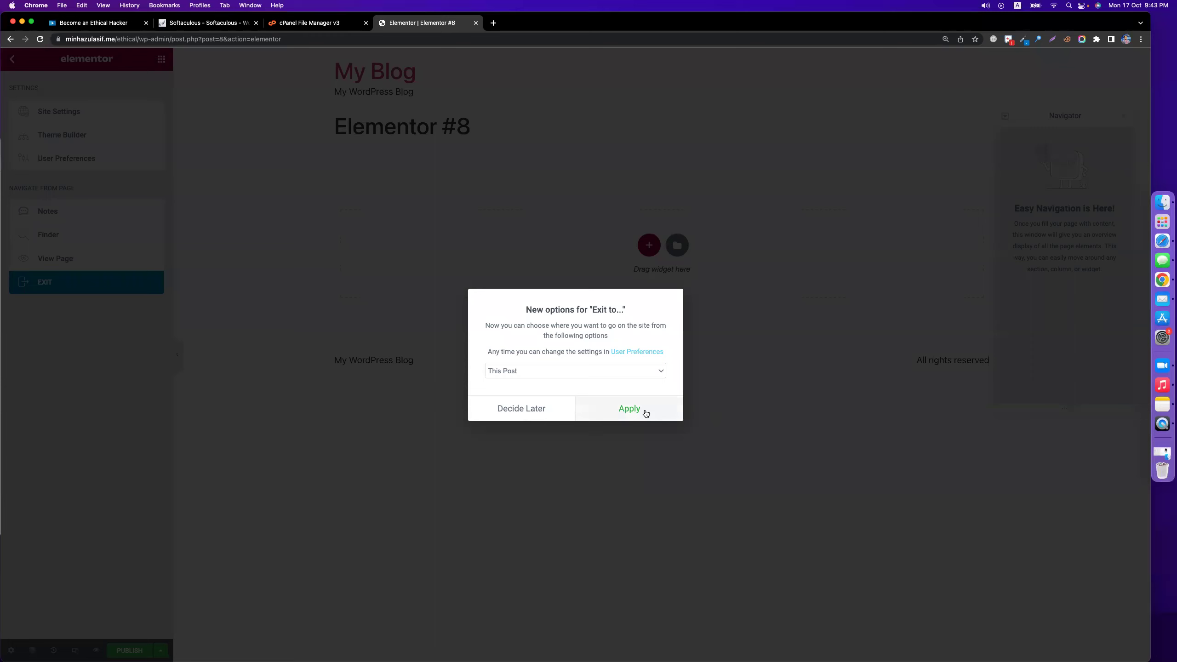
left_click(633, 415)
left_click(602, 236)
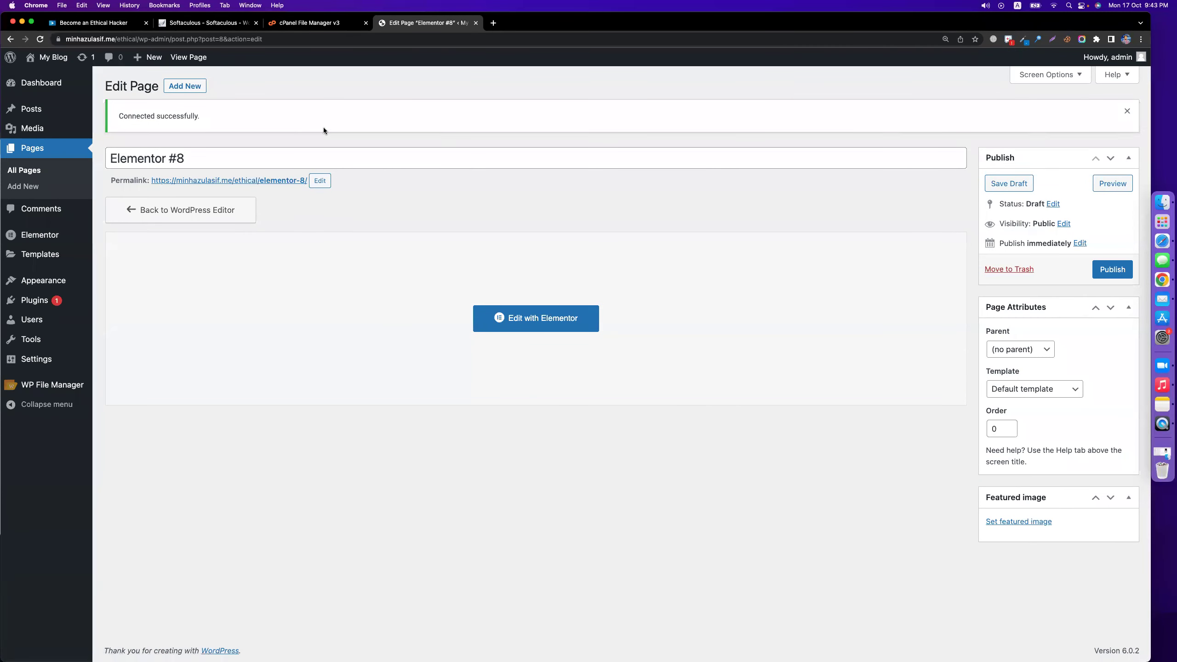
Bulk-trash Elementor #8, Privacy Policy and Sample Page, then empty the Trash
left_click(53, 171)
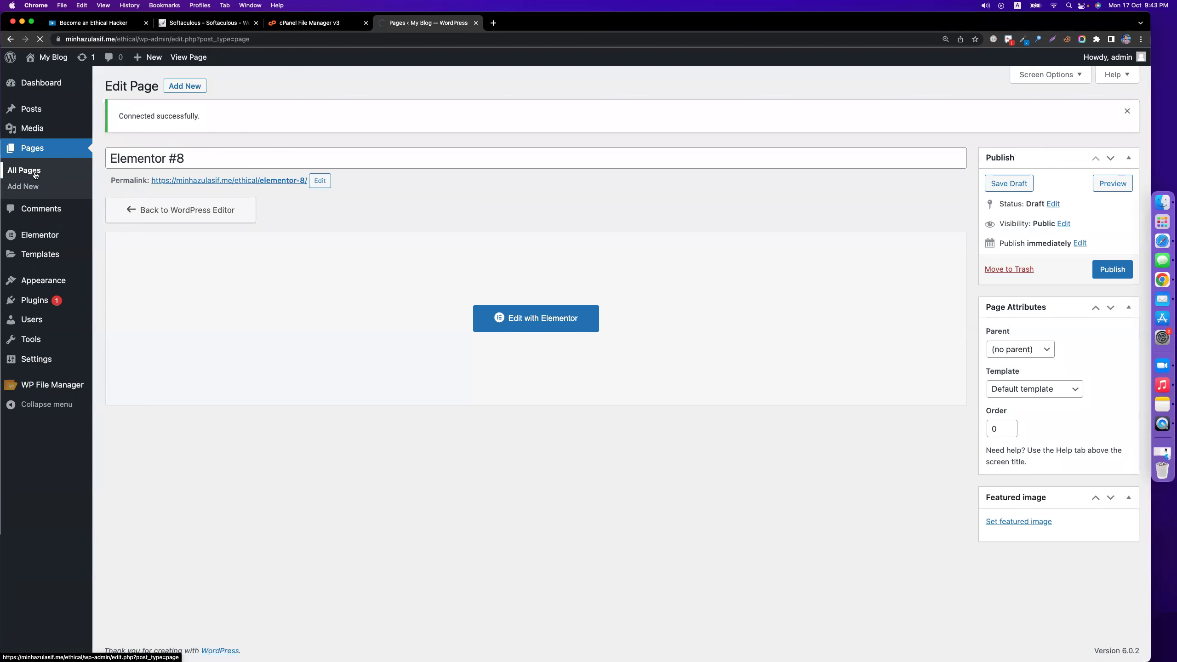
left_click(116, 152)
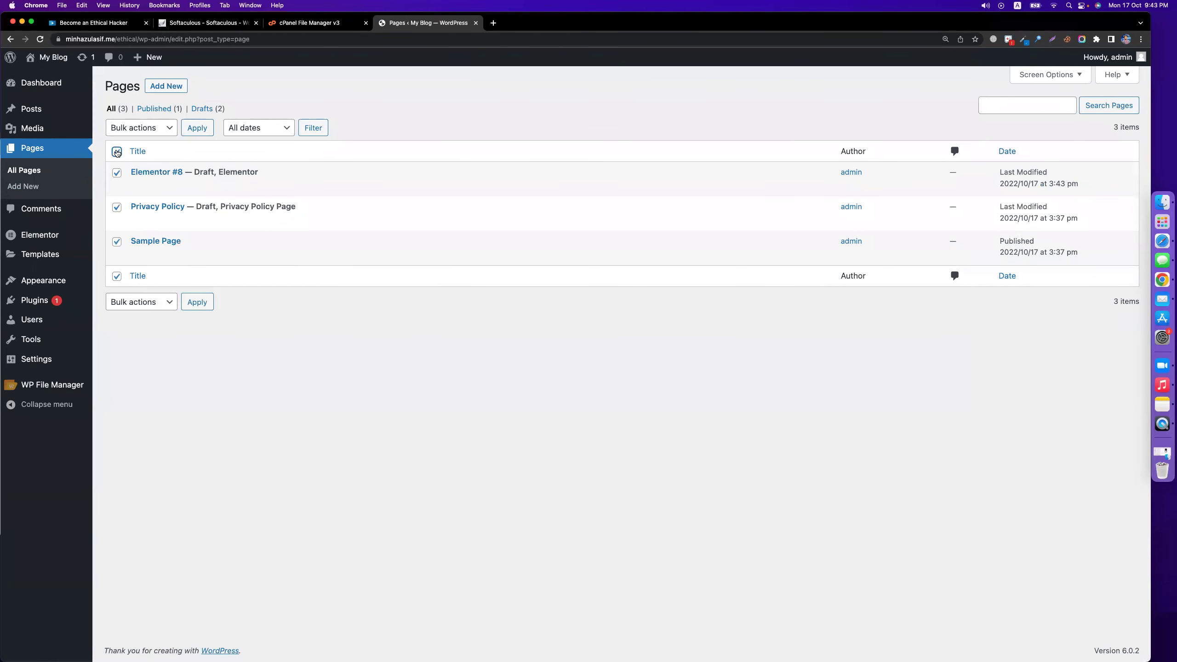
left_click(145, 133)
left_click(134, 152)
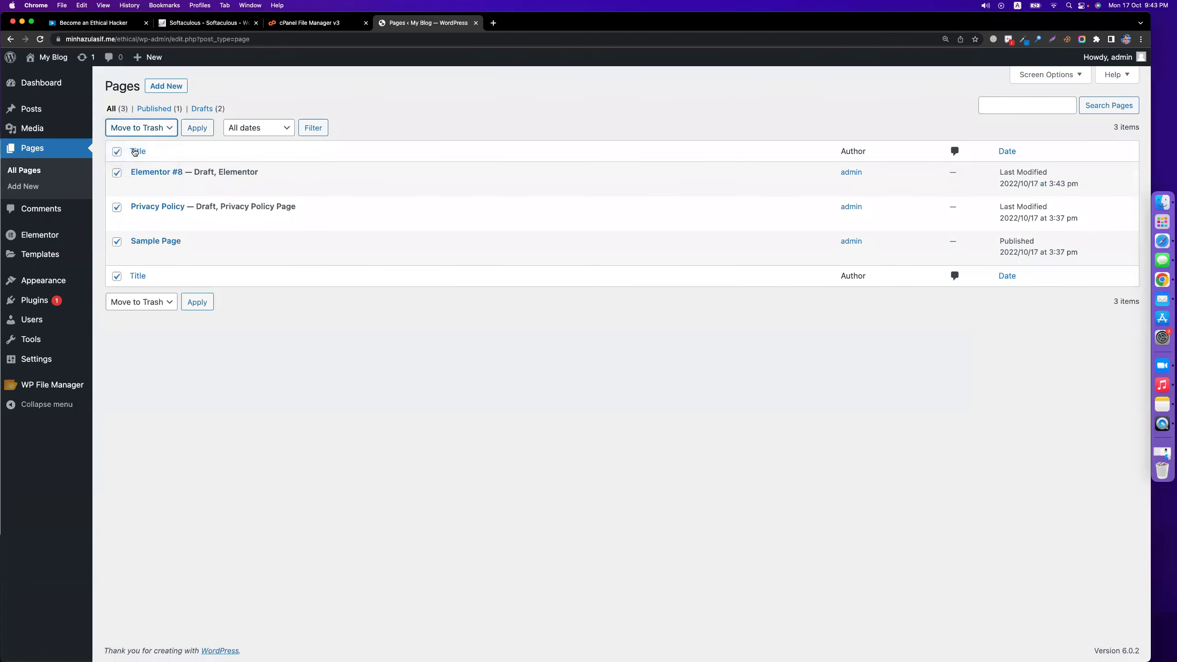
left_click(195, 128)
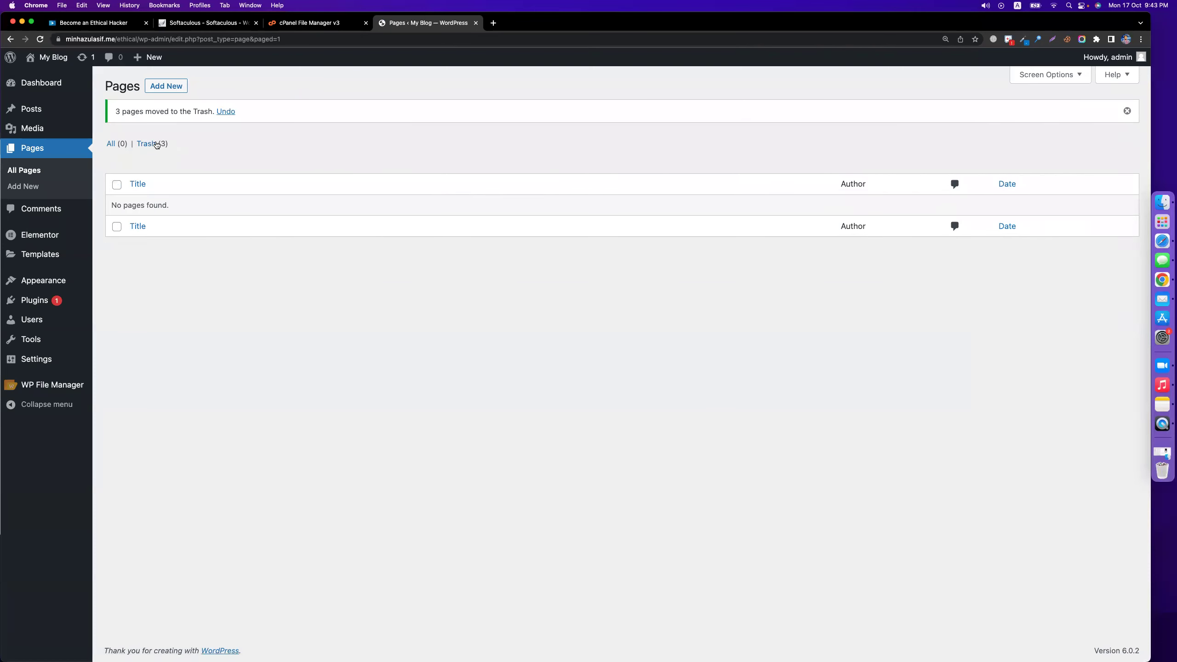
left_click(157, 144)
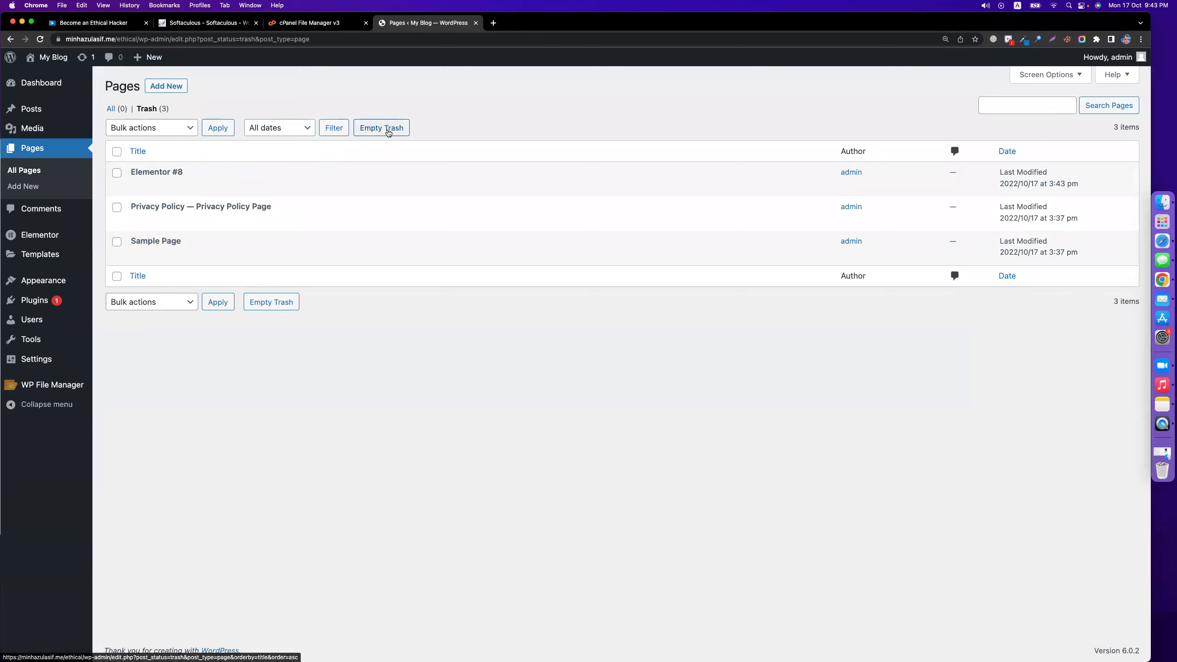
left_click(388, 133)
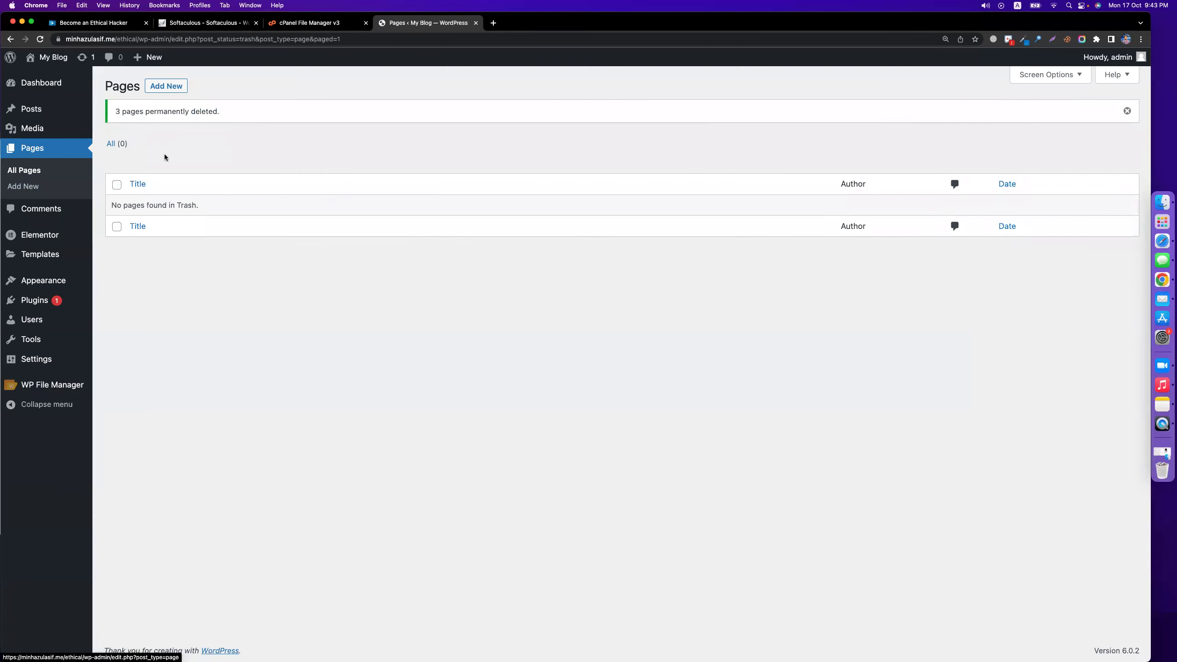
Publish three new pages titled 'Home', 'About' and 'Contact'
left_click(165, 86)
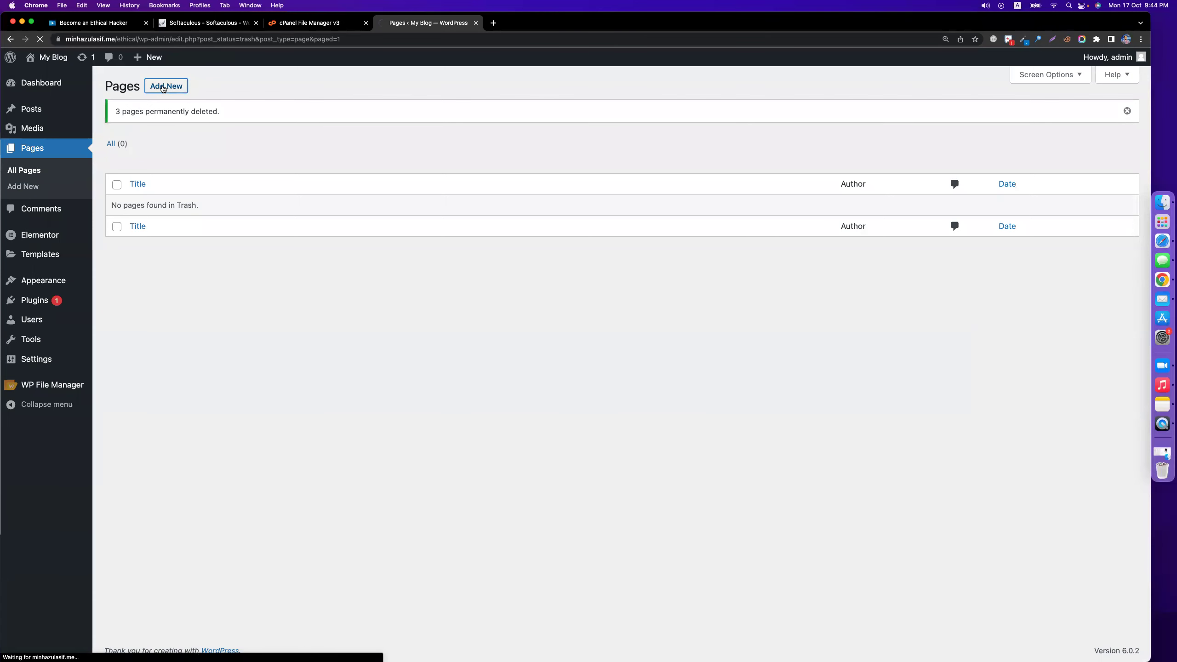
type("Home")
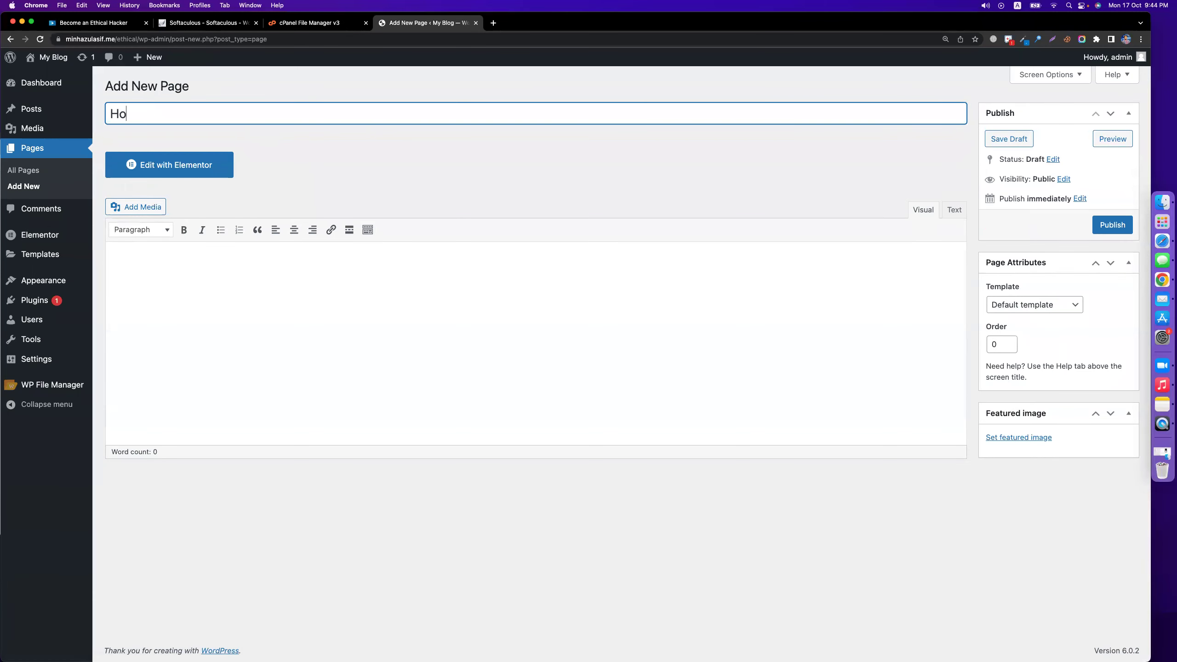
left_click(1112, 225)
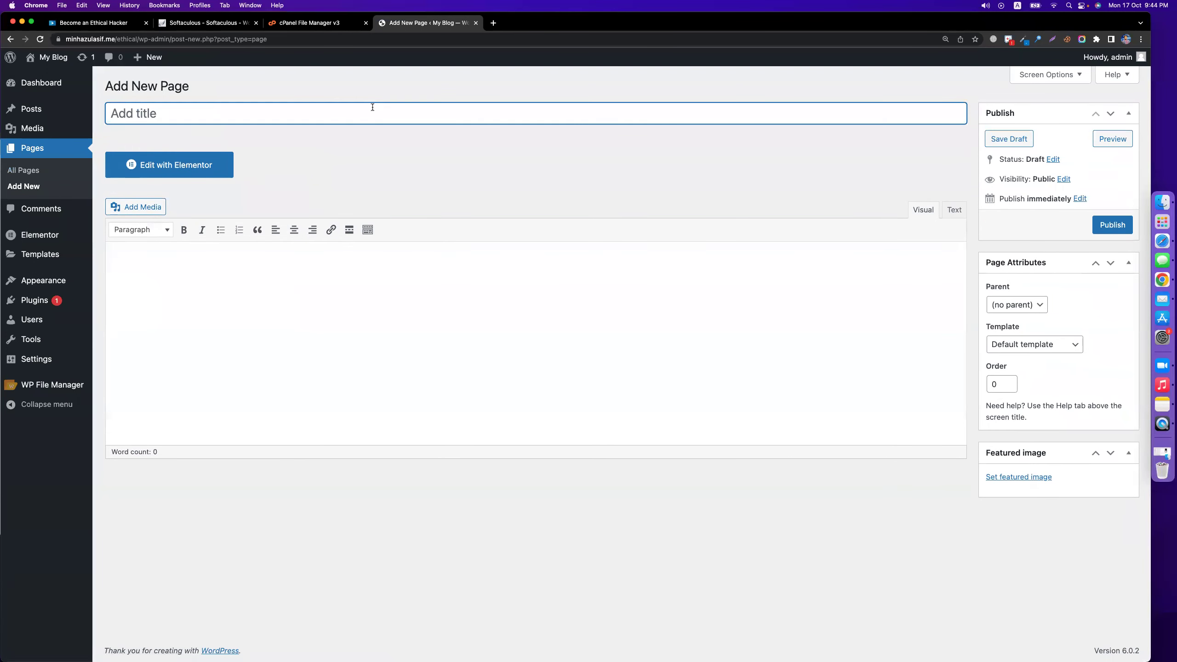
type("About")
left_click(1112, 225)
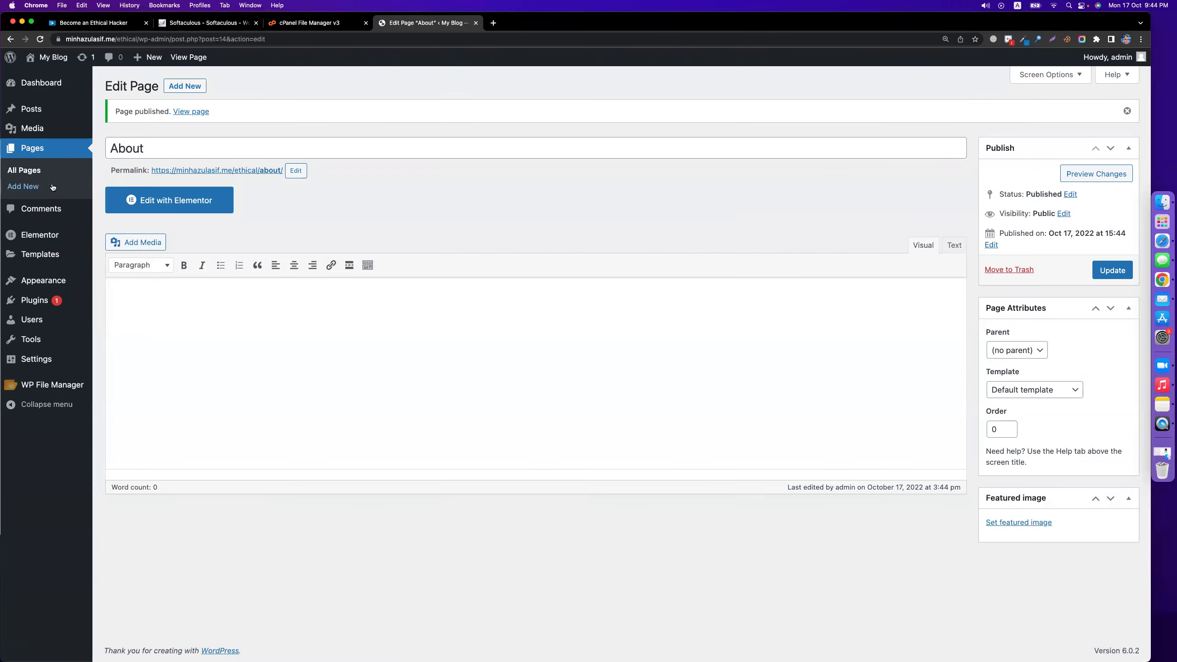
left_click(30, 185)
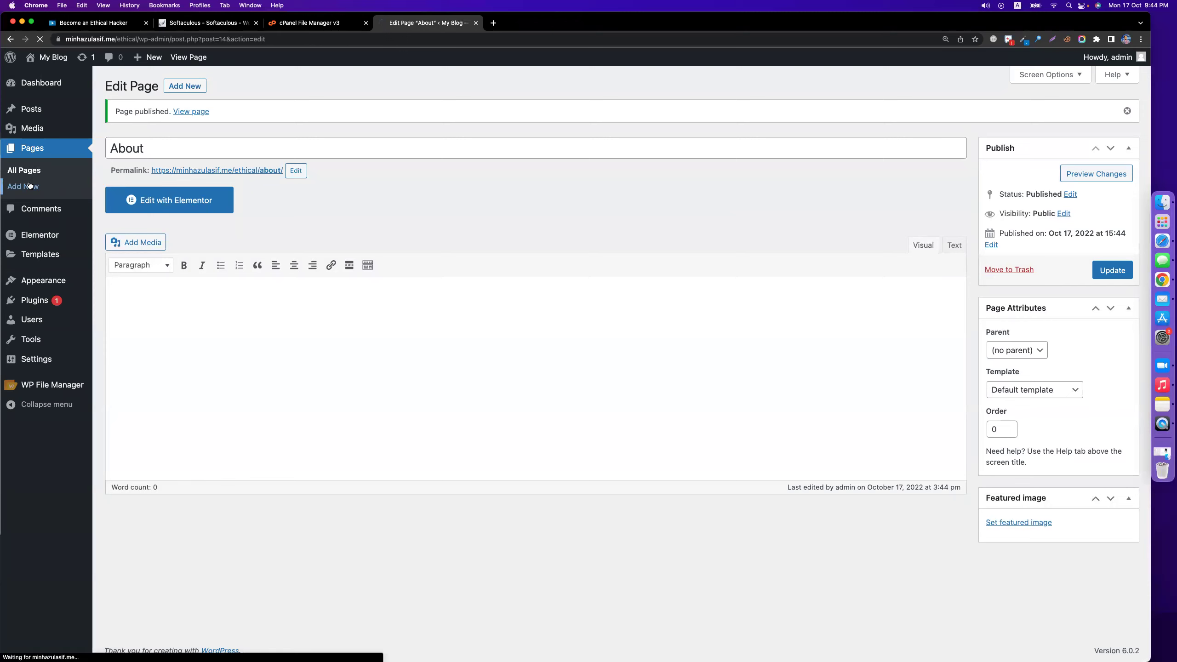
type("Contact")
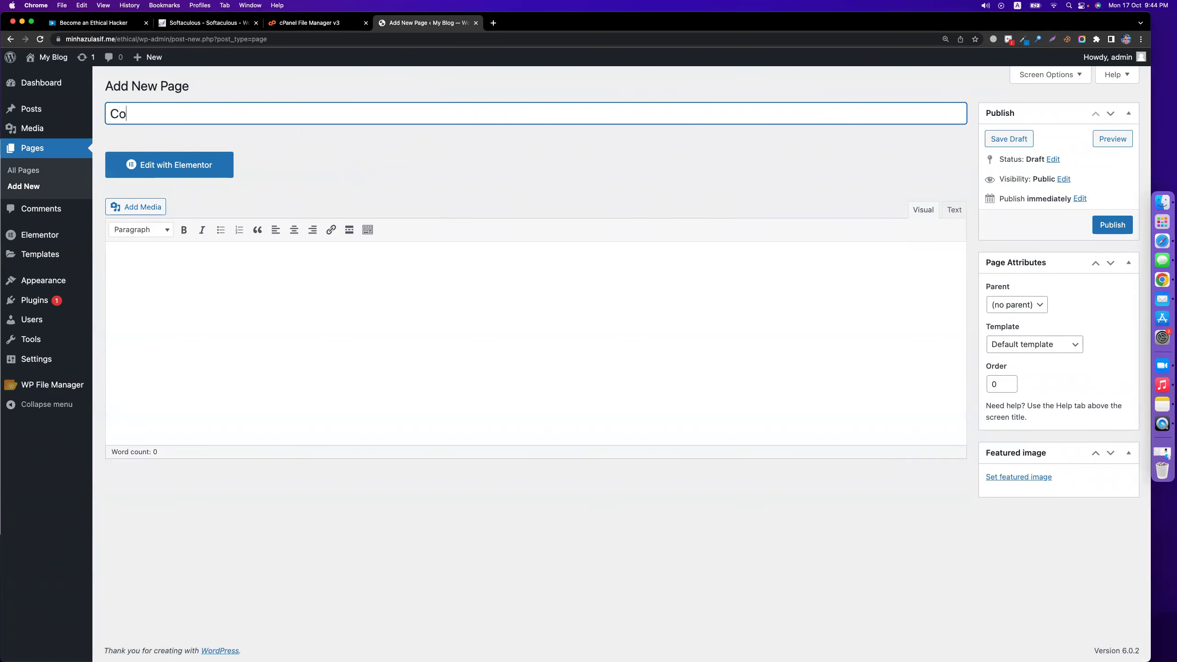
left_click(1111, 222)
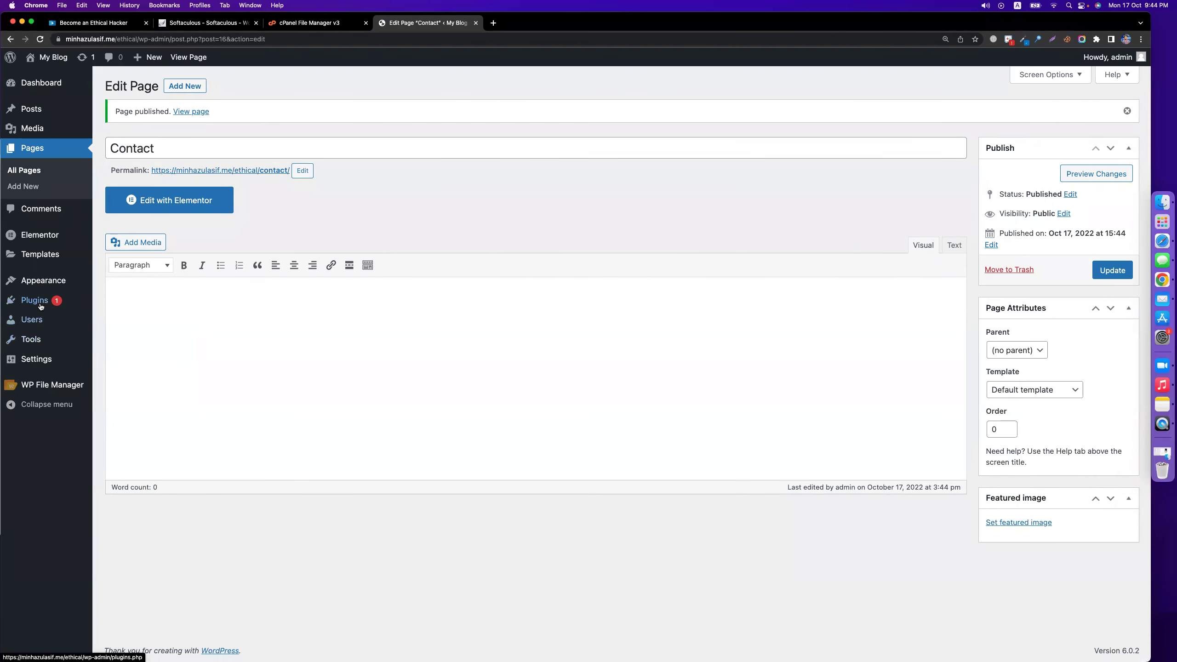
Create a new navigation menu named 'main menu'
mouse_move(41, 289)
left_click(122, 314)
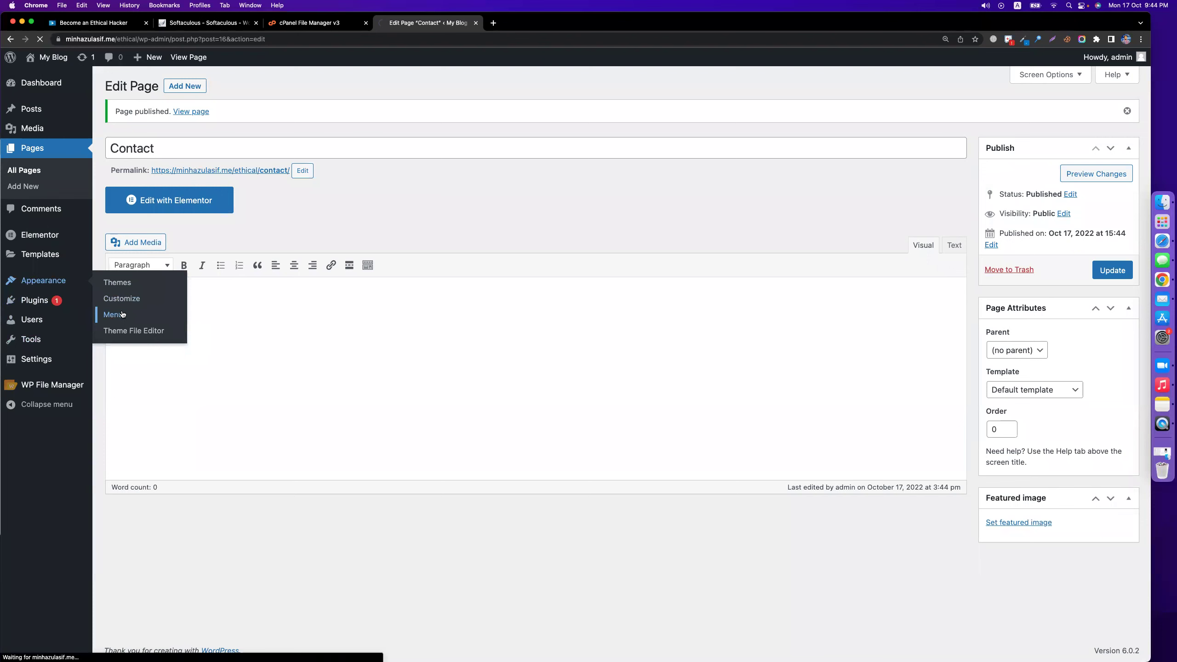
left_click(407, 217)
type("main menu")
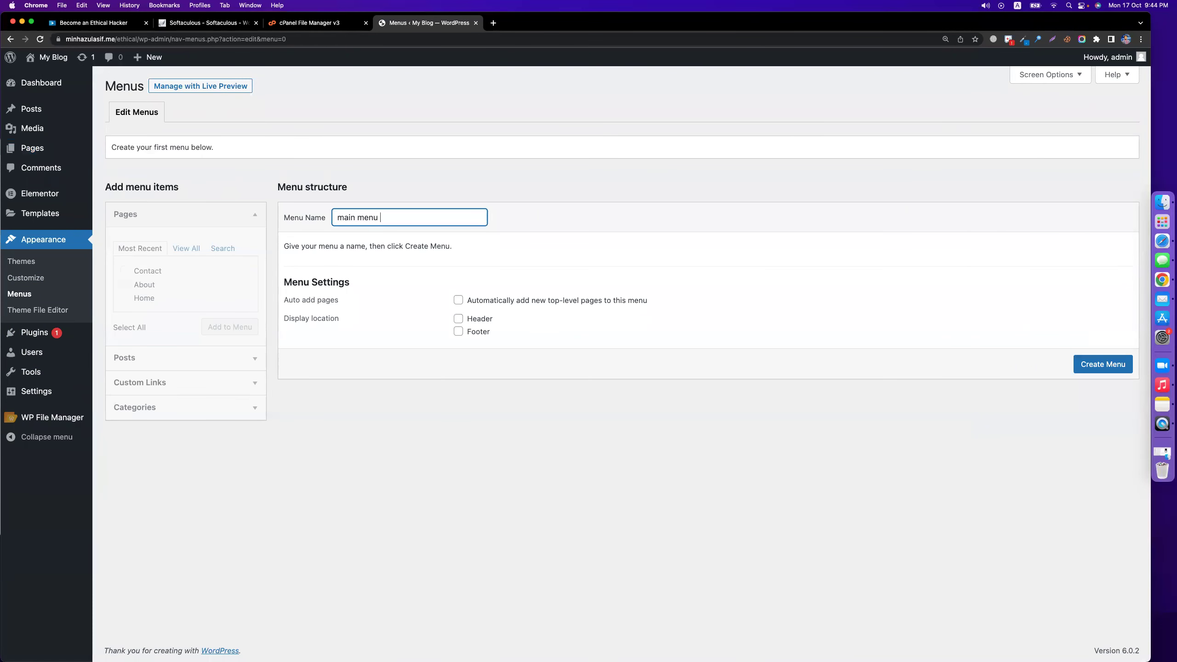
key("Return")
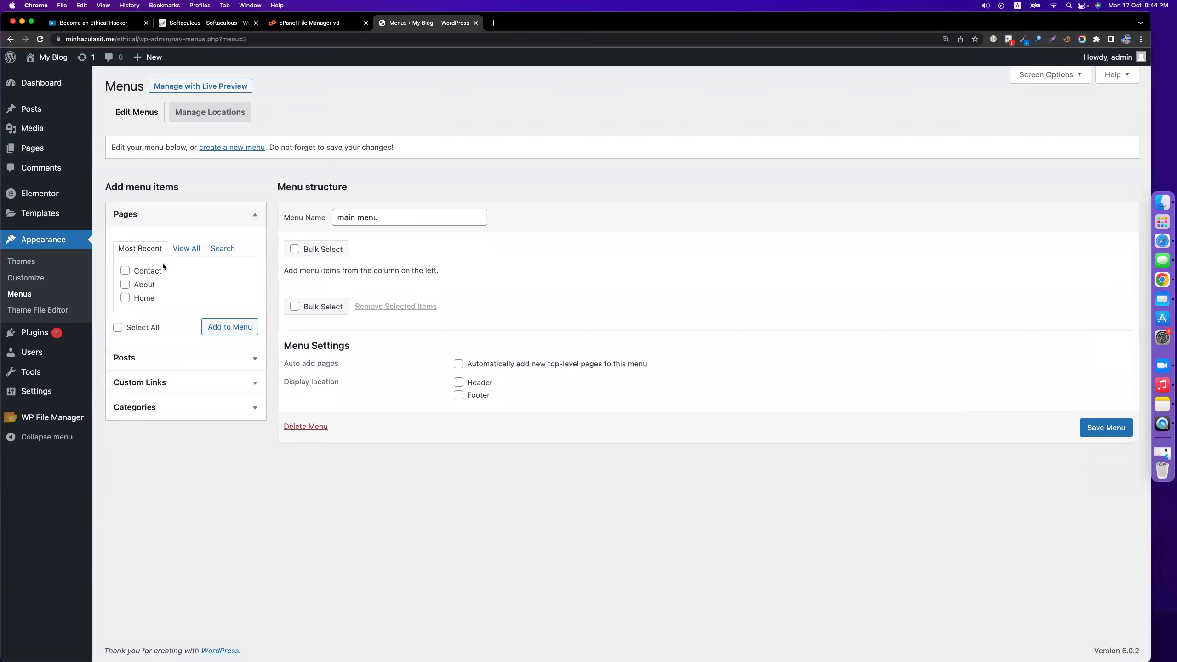
Add the Home, About and Contact pages, assign the Header location, and save the menu
left_click(186, 251)
left_click(125, 271)
left_click(125, 284)
left_click(125, 297)
left_click(243, 343)
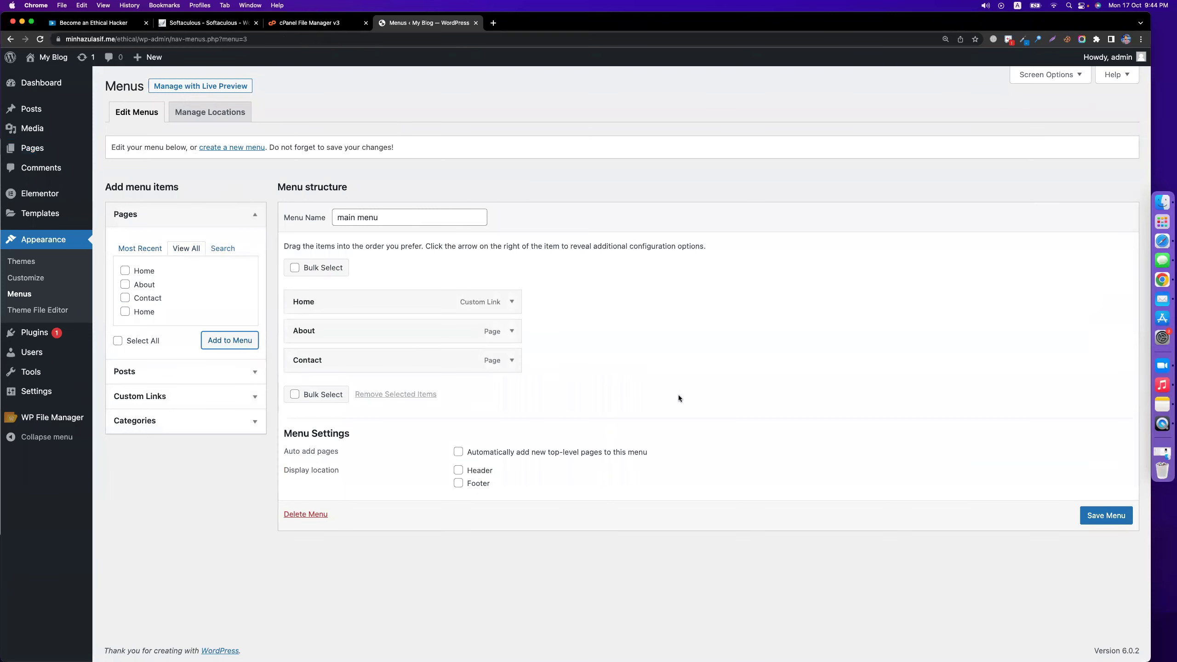
left_click(458, 470)
left_click(1103, 515)
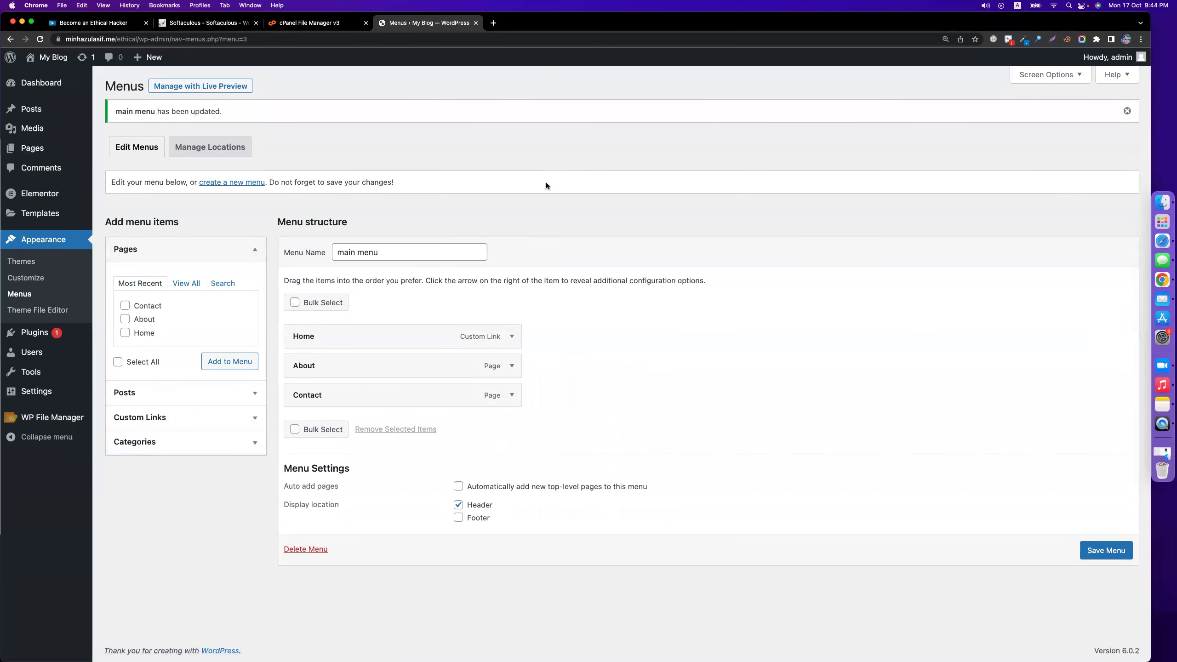
Open the live site in a new browser tab
mouse_move(51, 57)
right_click(46, 78)
left_click(60, 81)
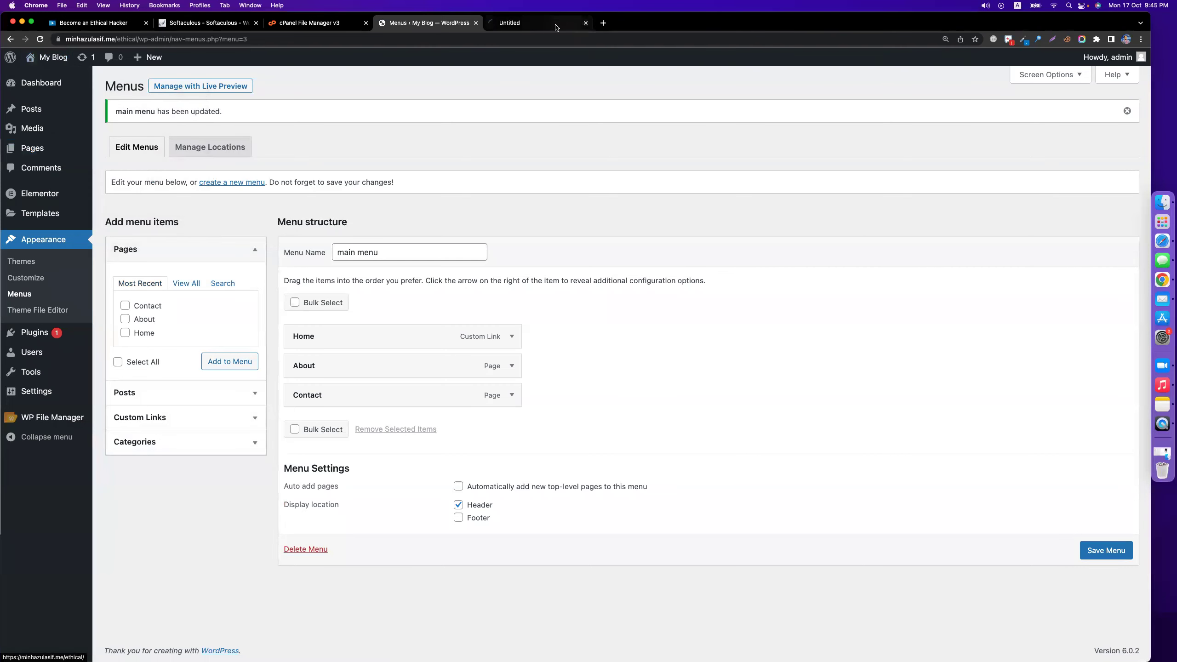
Confirm the live site's header shows Home, About and Contact links, then return to Menus
left_click(551, 26)
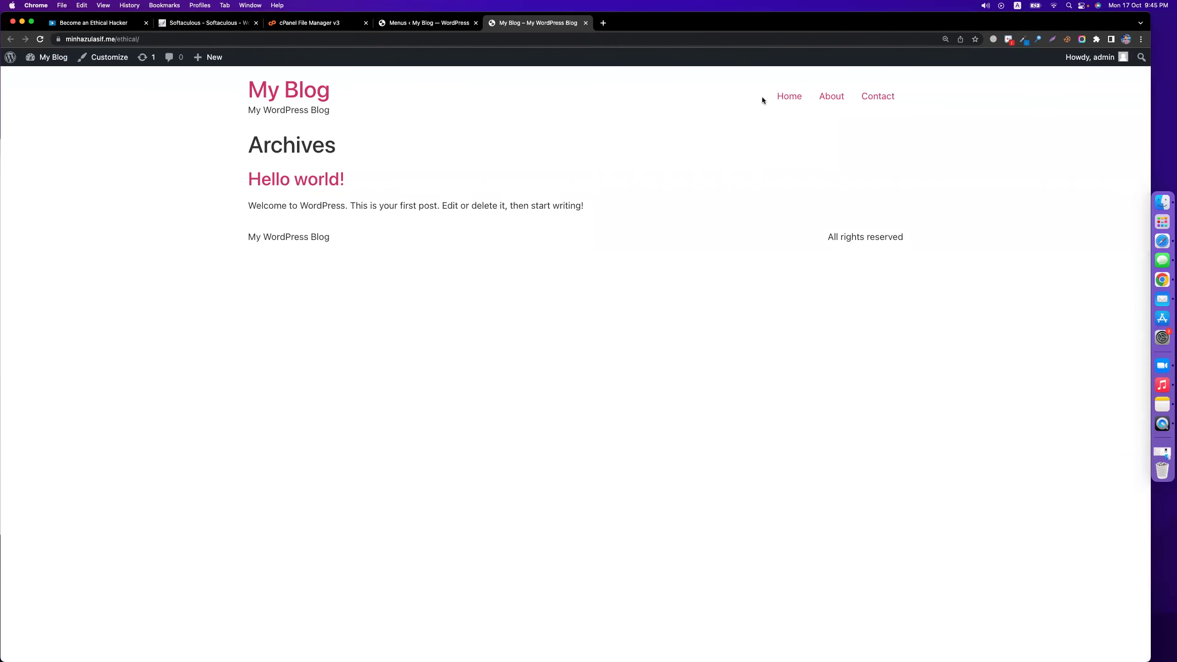
left_click_drag(761, 96, 922, 95)
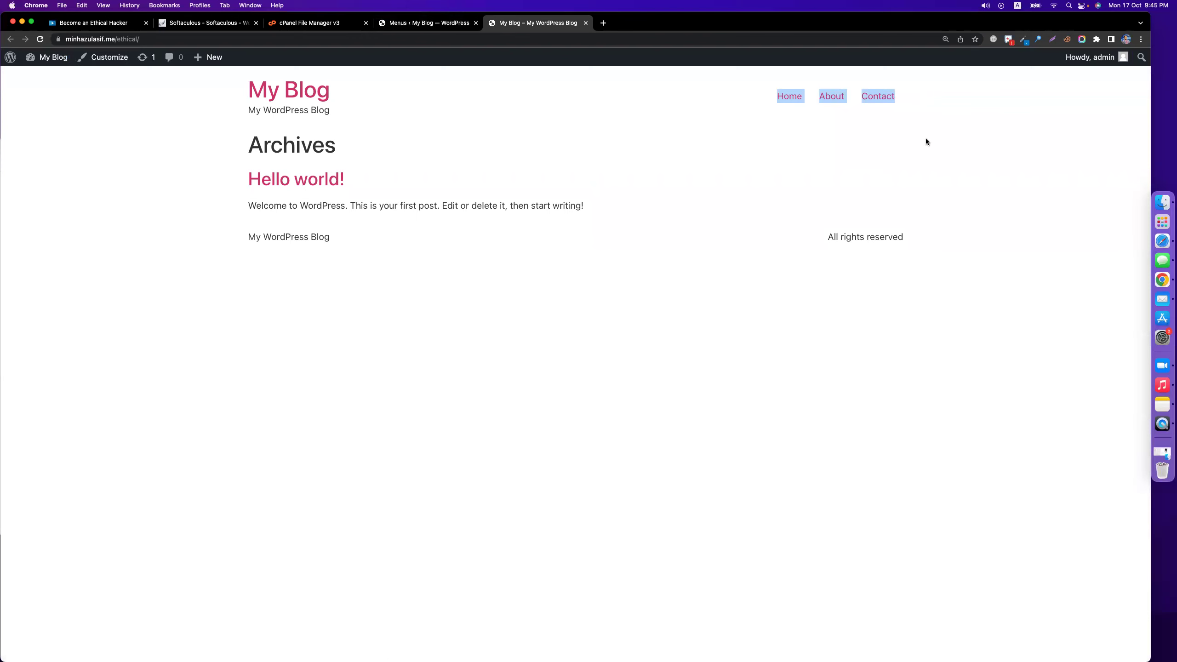
left_click(476, 89)
left_click(429, 25)
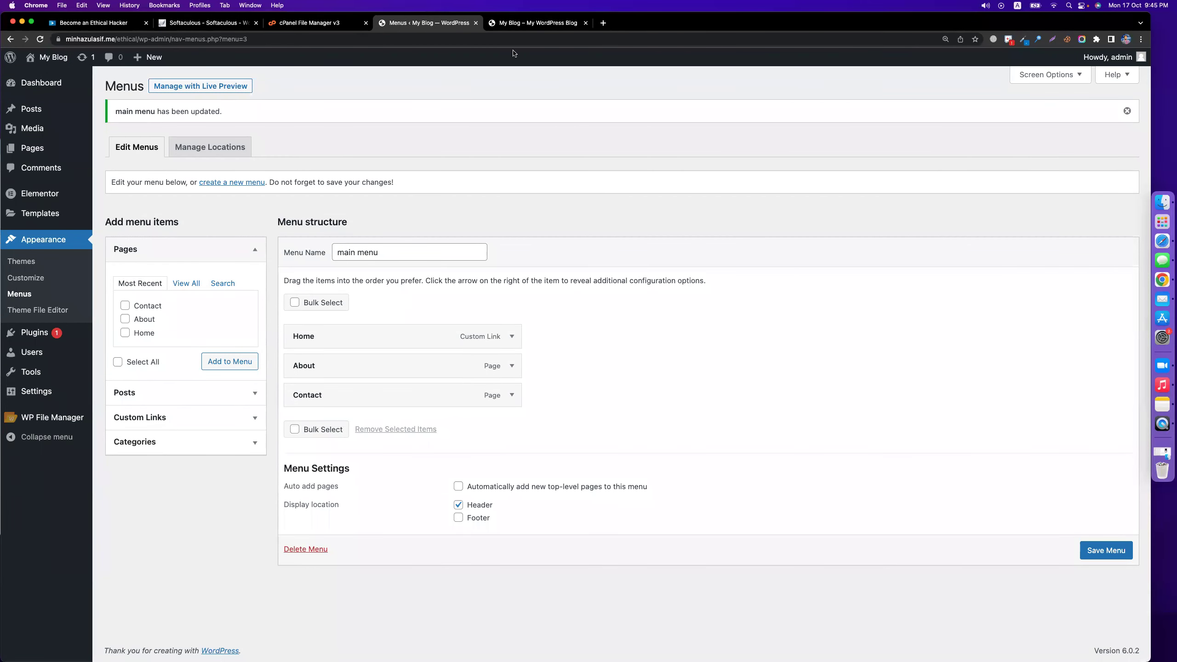
left_click(512, 25)
key("super+l")
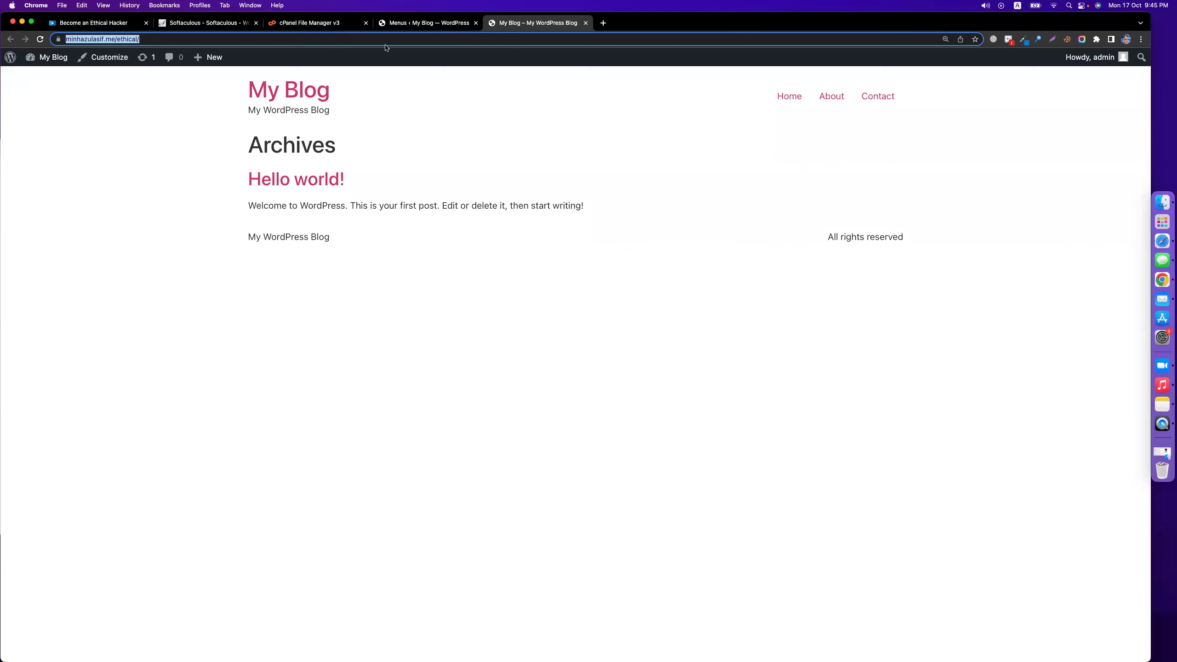
left_click(394, 26)
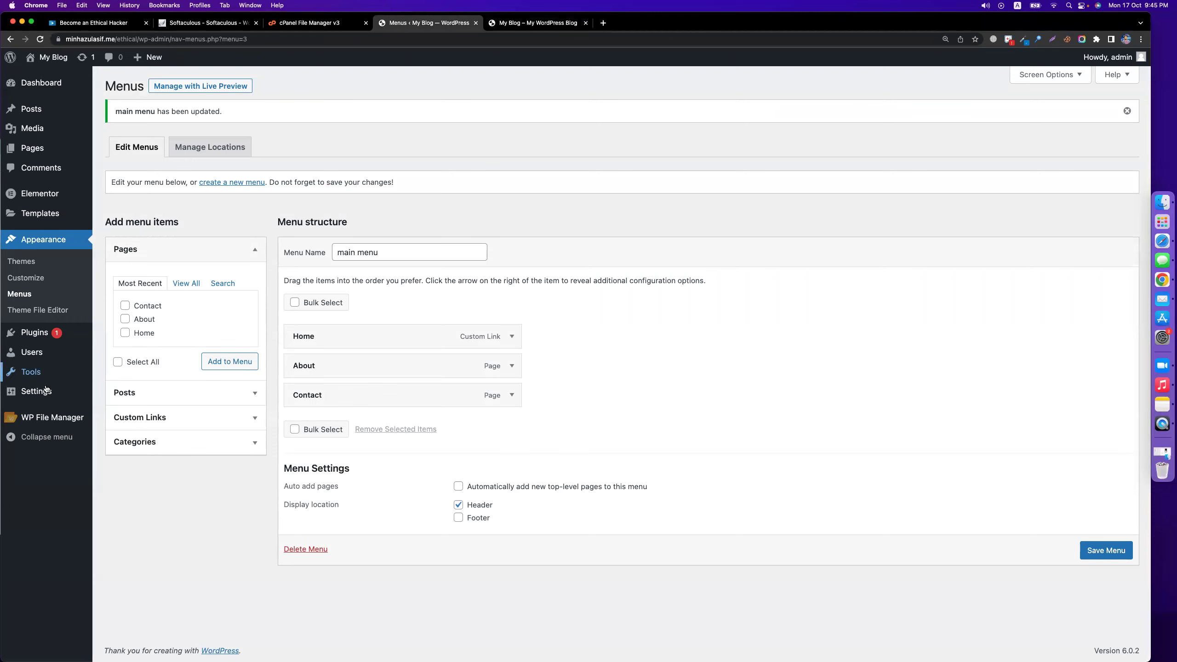
In Reading settings, set the homepage to the static page 'Home' and save
mouse_move(34, 392)
left_click(122, 427)
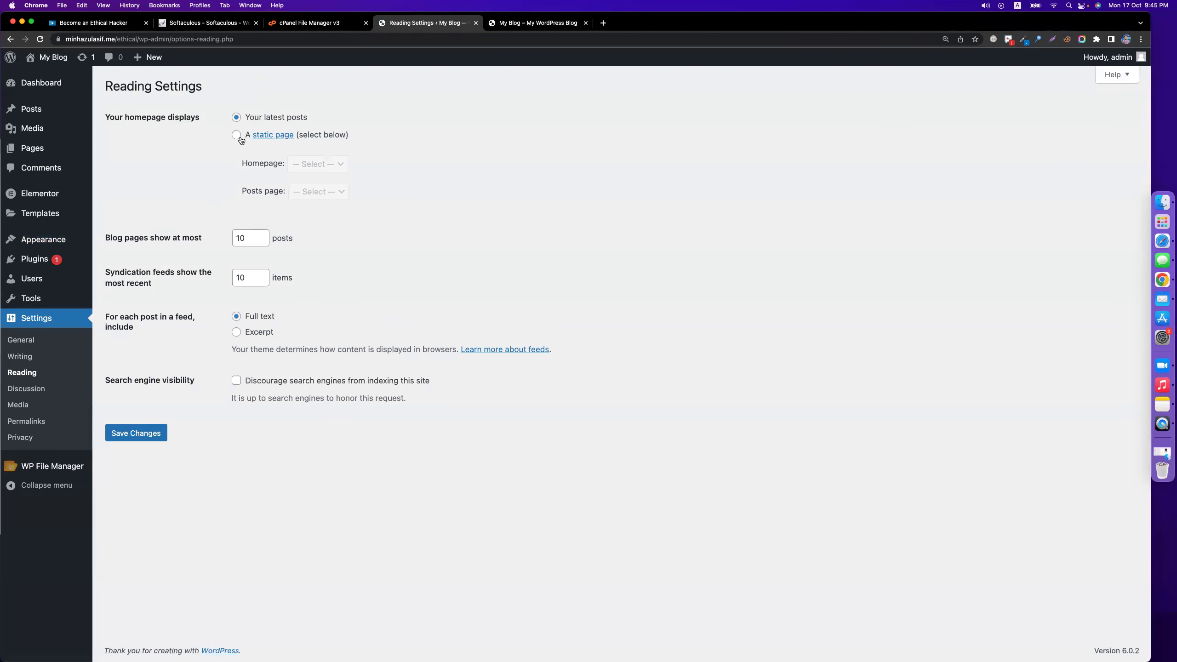
left_click_drag(244, 117, 318, 117)
left_click(238, 134)
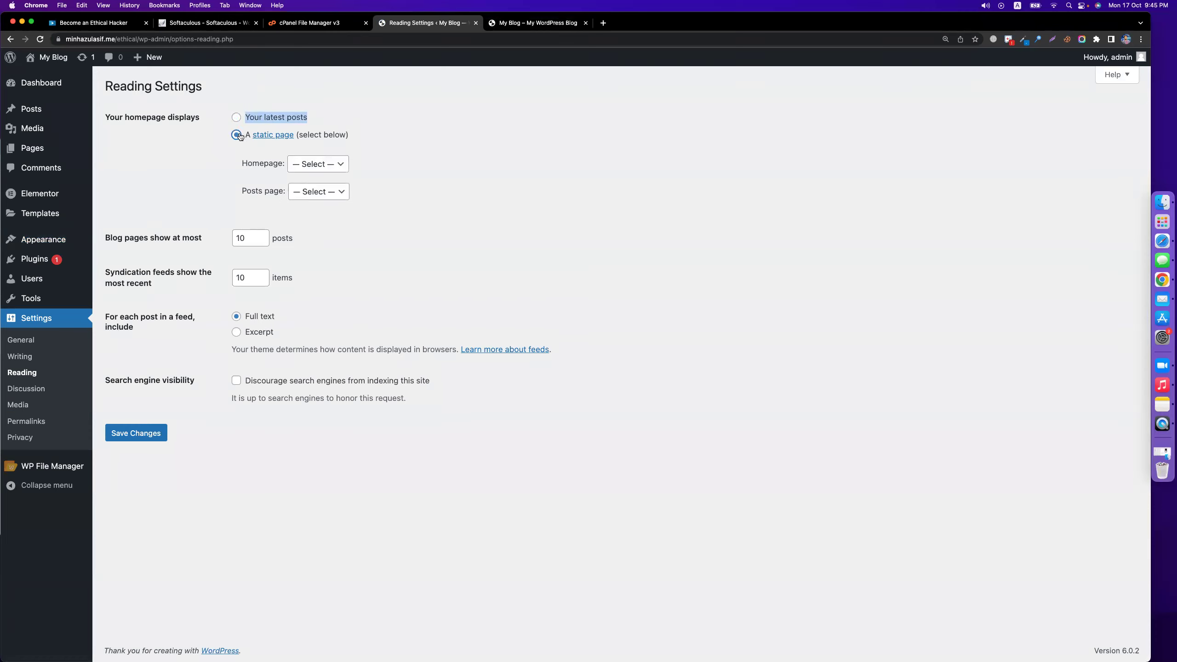
left_click(308, 167)
left_click(310, 201)
left_click(143, 433)
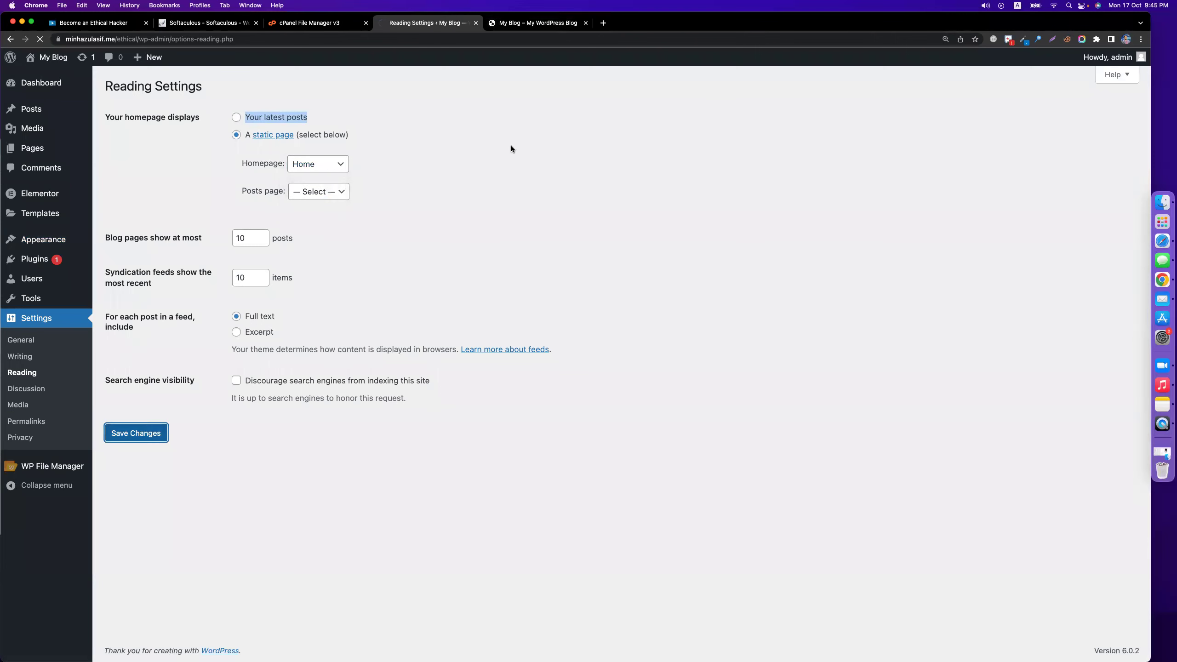
Reload the live site to check the new front page, then list all pages
left_click(522, 24)
key("Return")
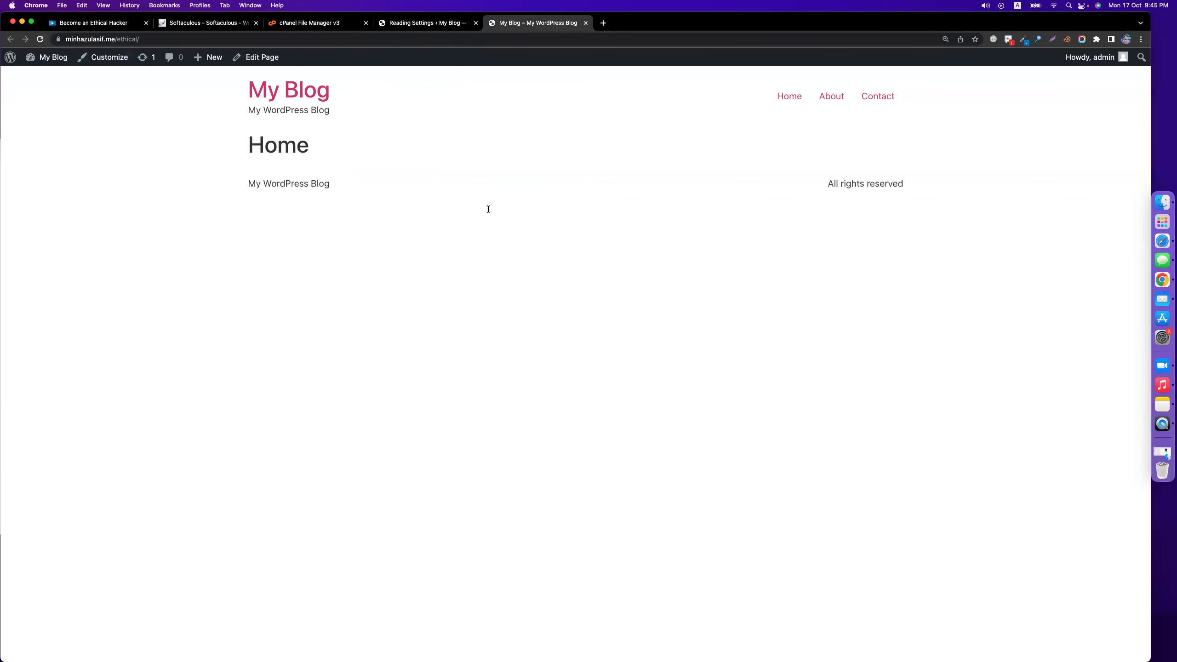
left_click(426, 23)
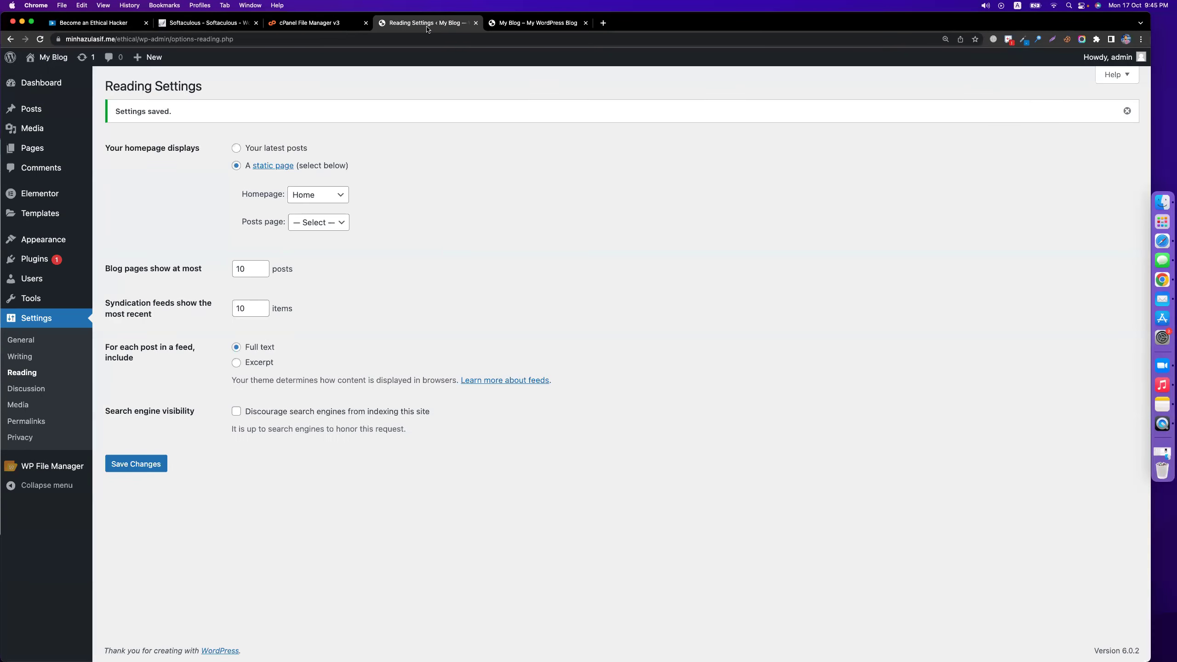
mouse_move(29, 150)
left_click(112, 154)
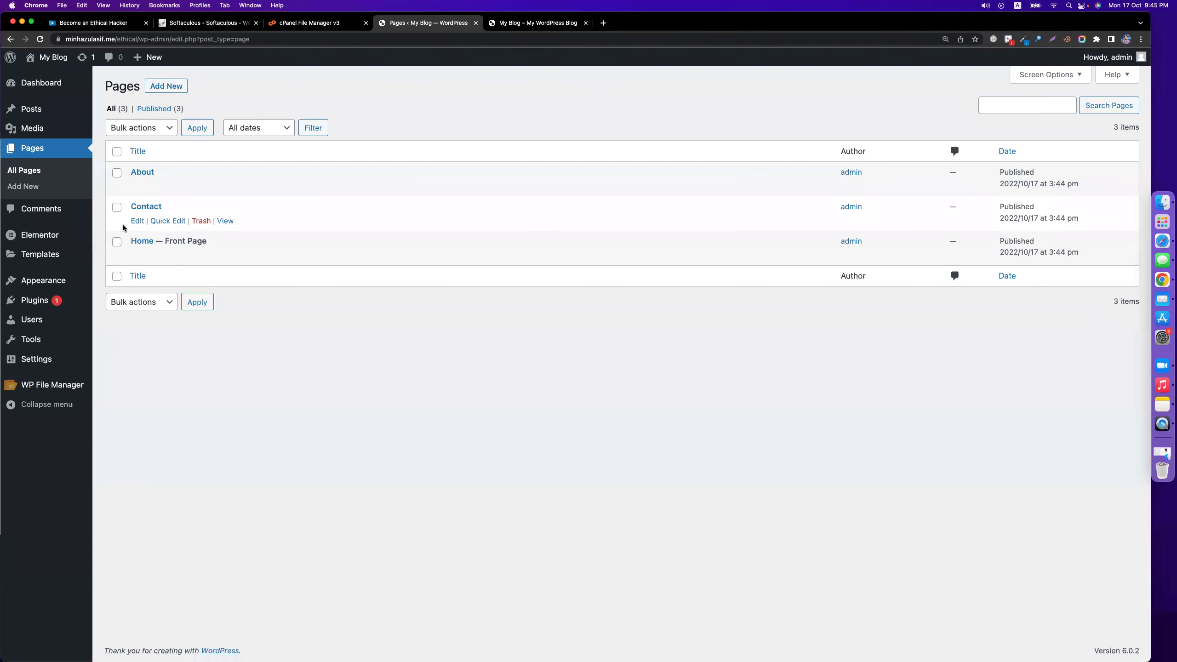
Edit the Home page from the Pages list and launch Edit with Elementor
left_click(138, 255)
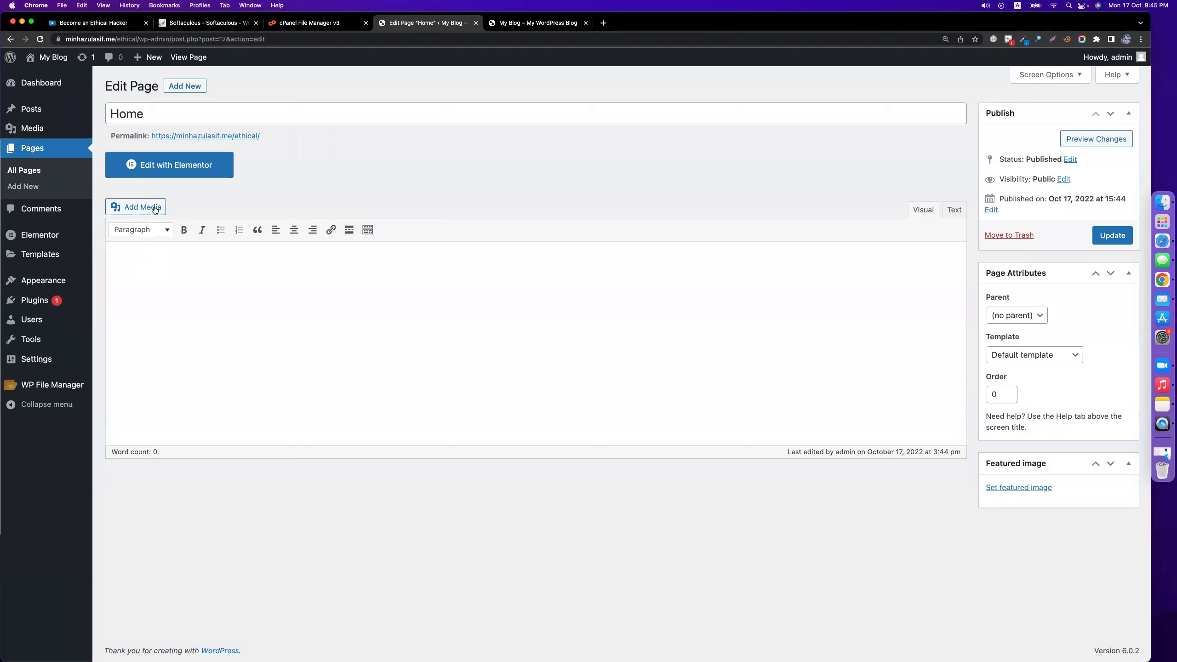
left_click(157, 173)
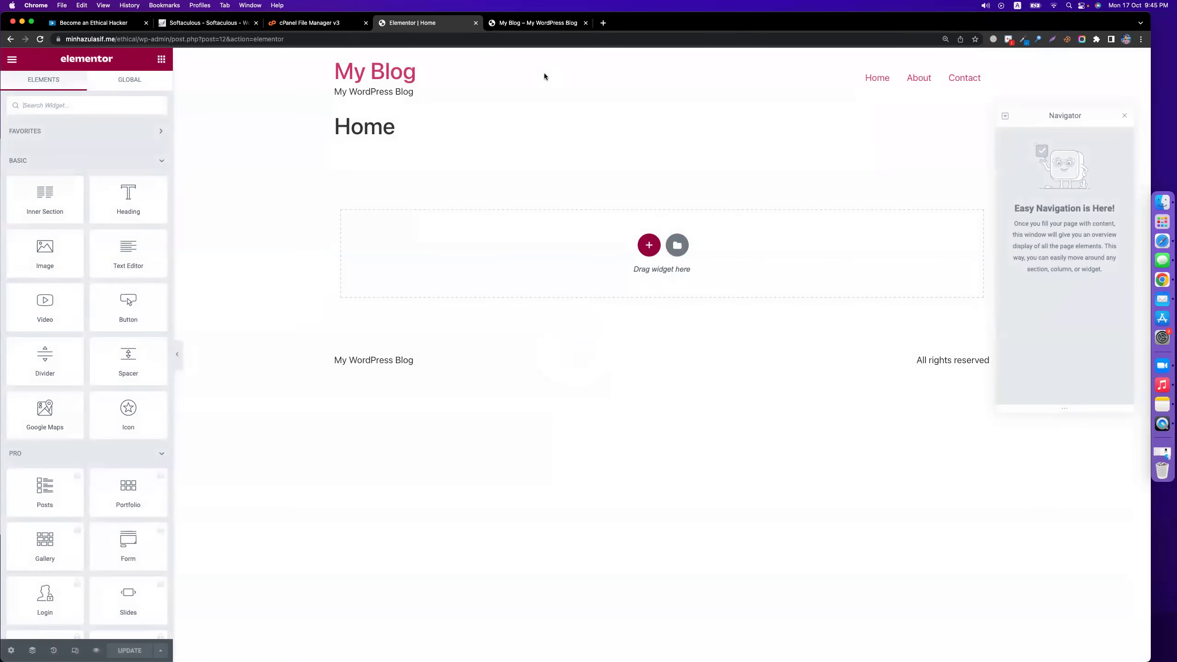
Close the Navigator, set Page Layout to Elementor Full Width, and insert a two-column section
left_click(1124, 116)
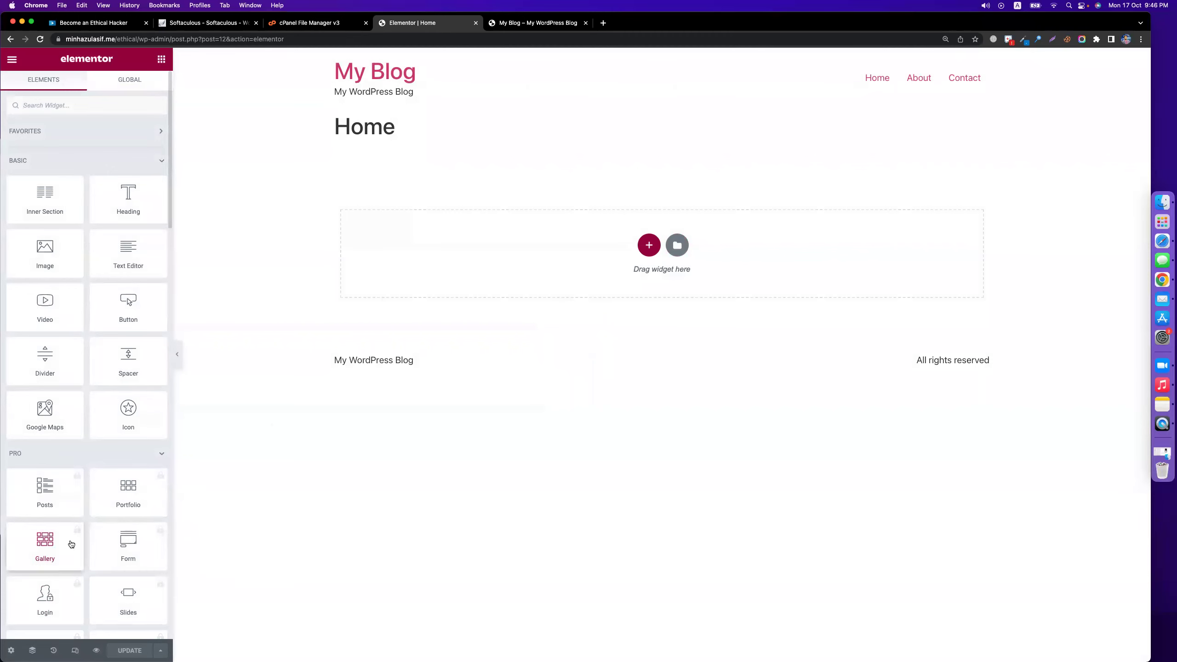
left_click(11, 650)
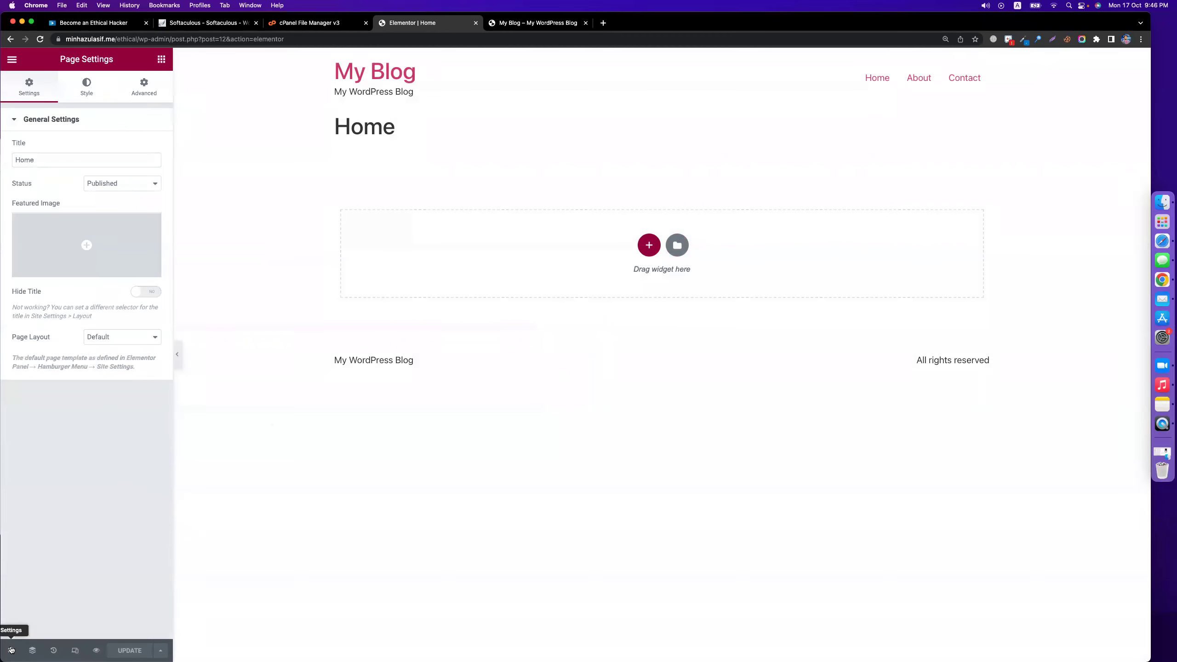
left_click(142, 337)
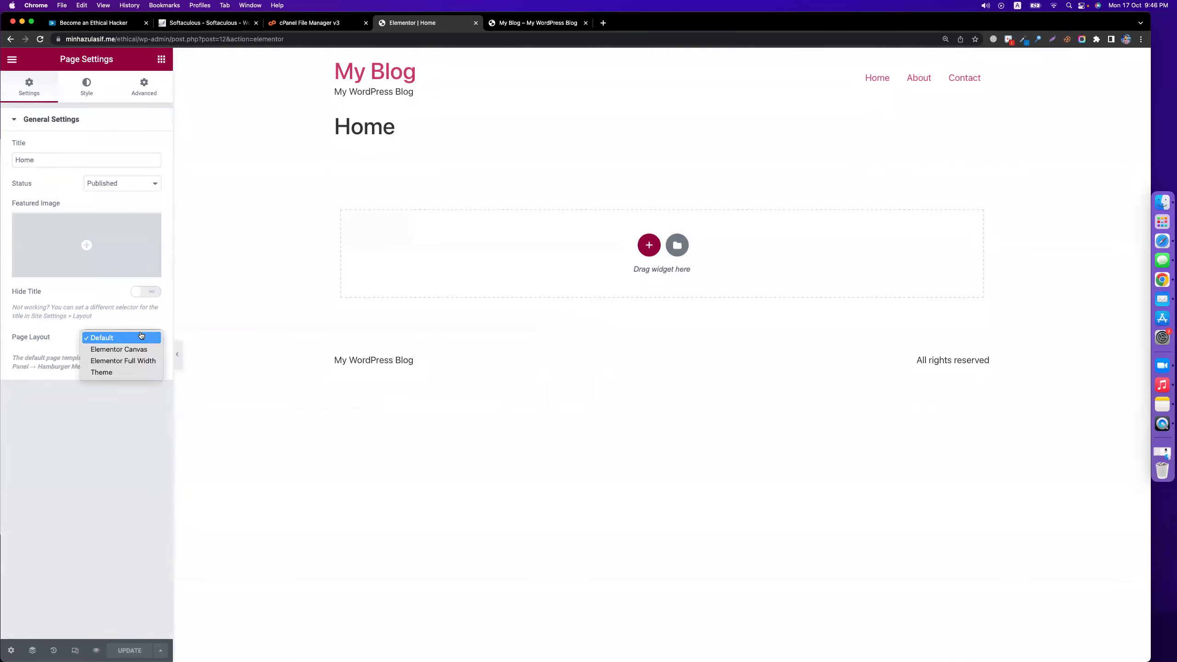
left_click(132, 361)
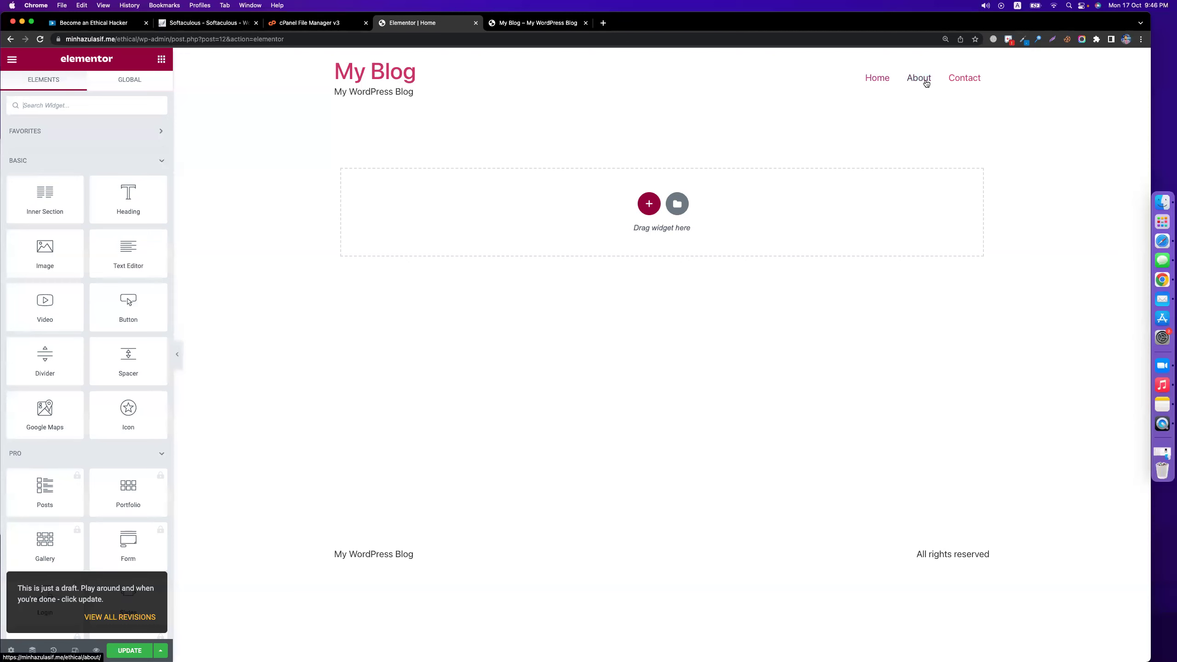
left_click(650, 204)
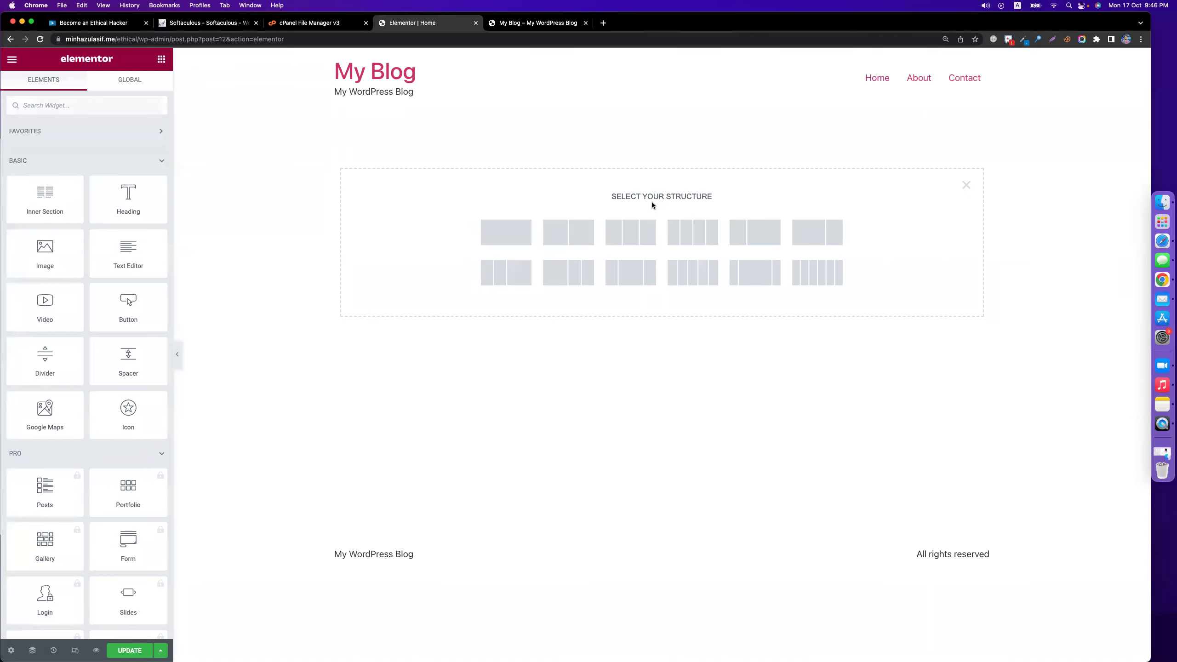
left_click(573, 233)
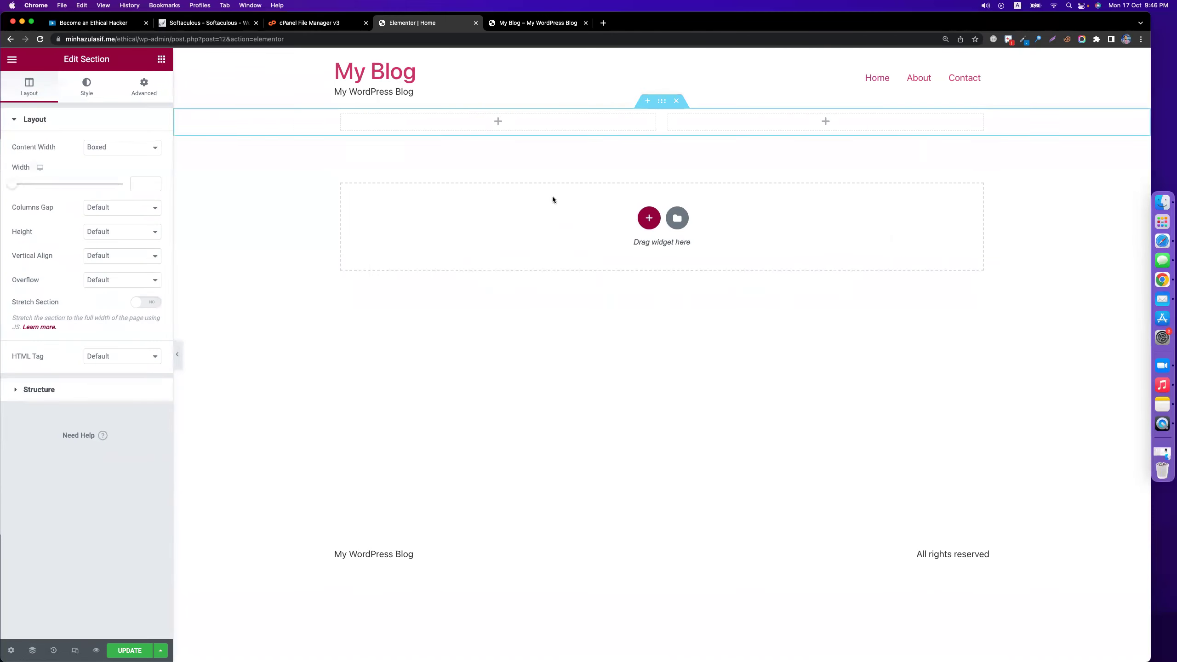
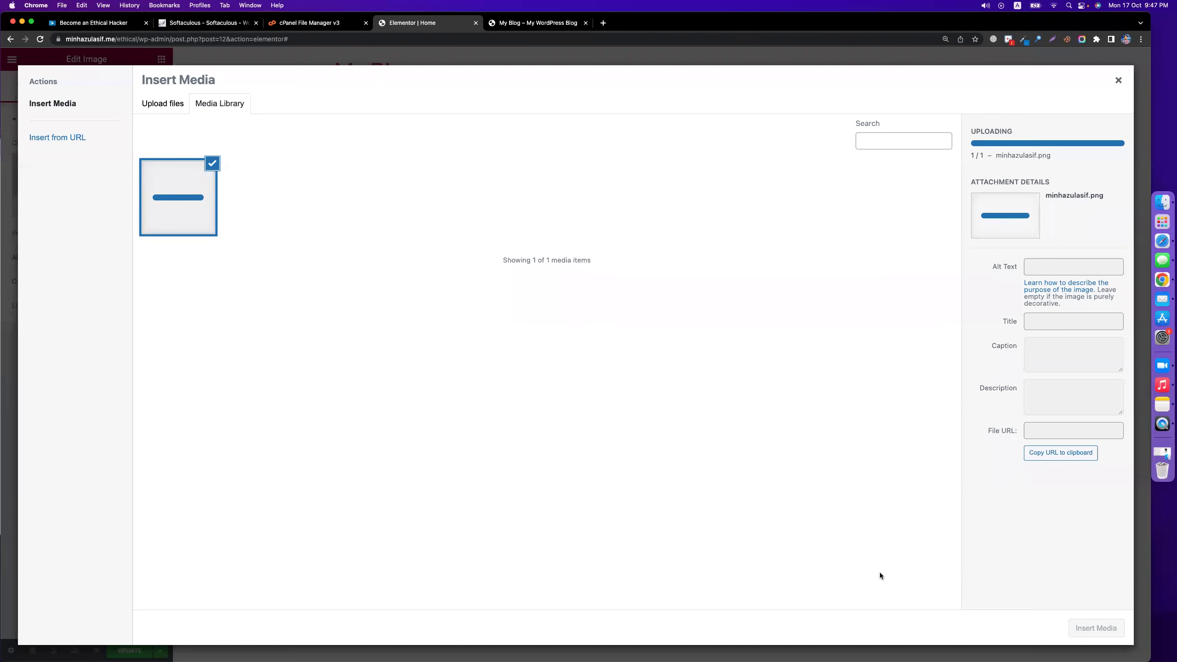
Insert the uploaded photo into the left column's Image widget
left_click(1099, 628)
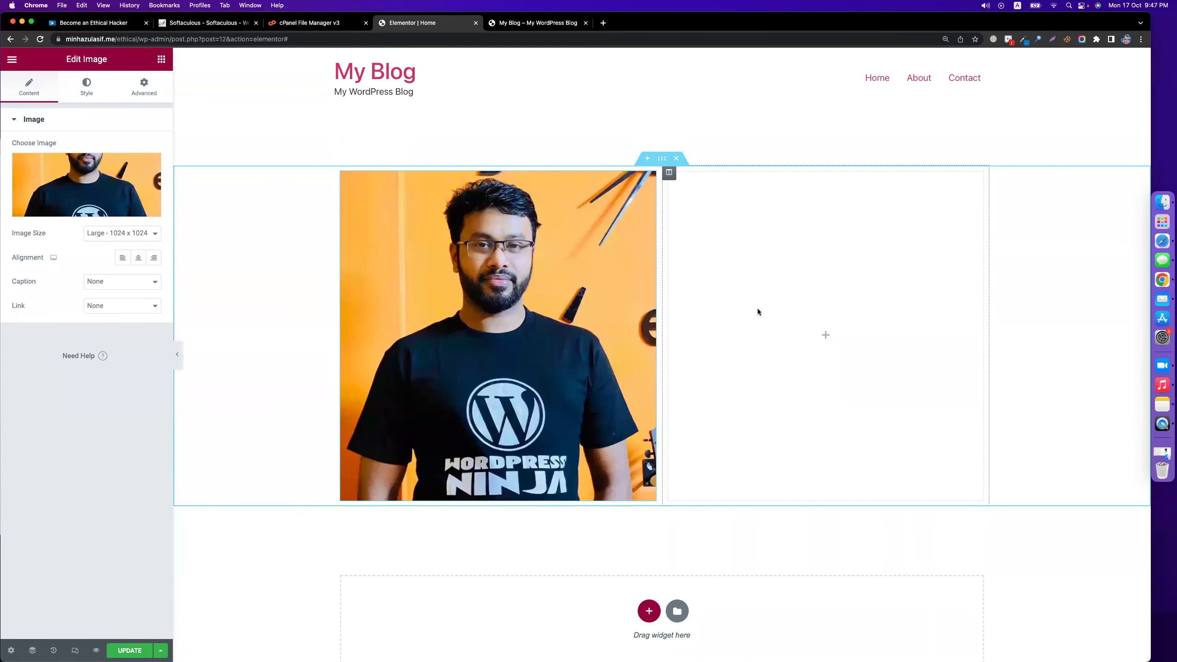
Open the minhaz reference portfolio site in a new tab placed before the blog tab
left_click(535, 23)
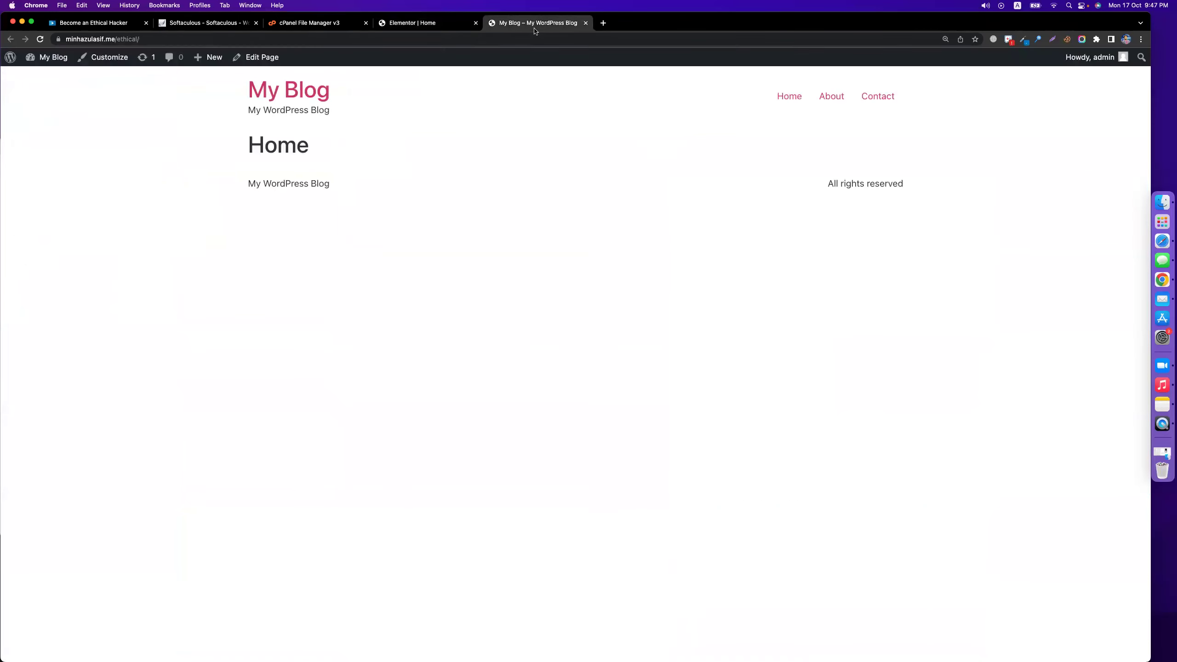
left_click(603, 22)
type("minhaz")
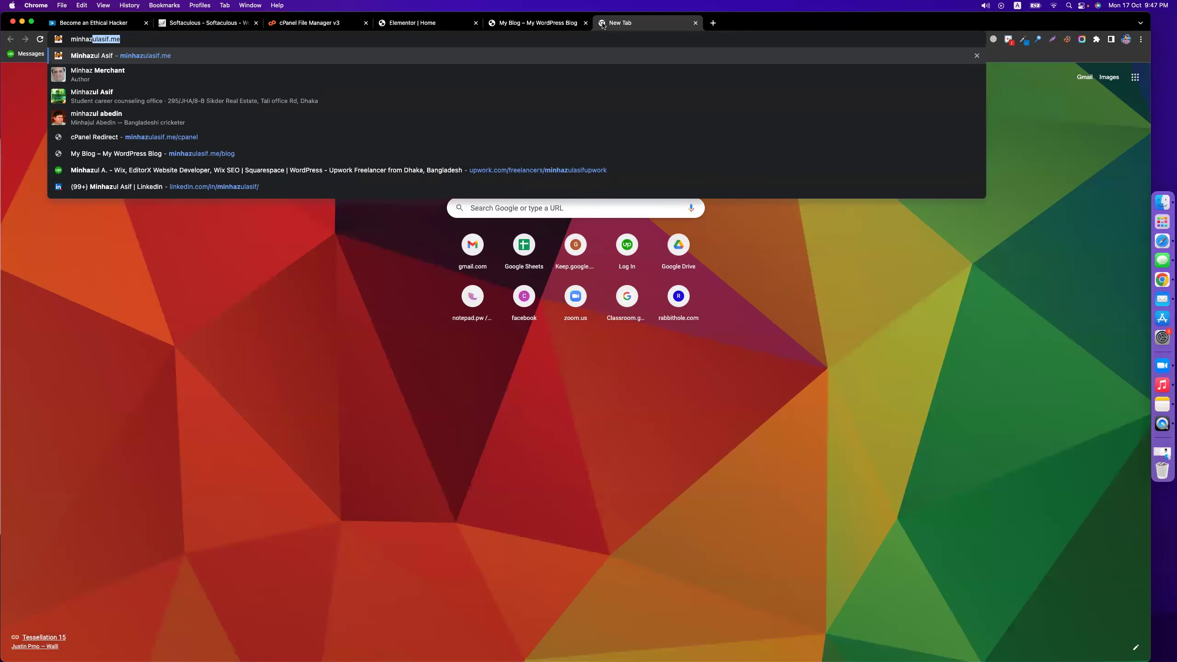
key("Return")
left_click_drag(604, 23, 492, 23)
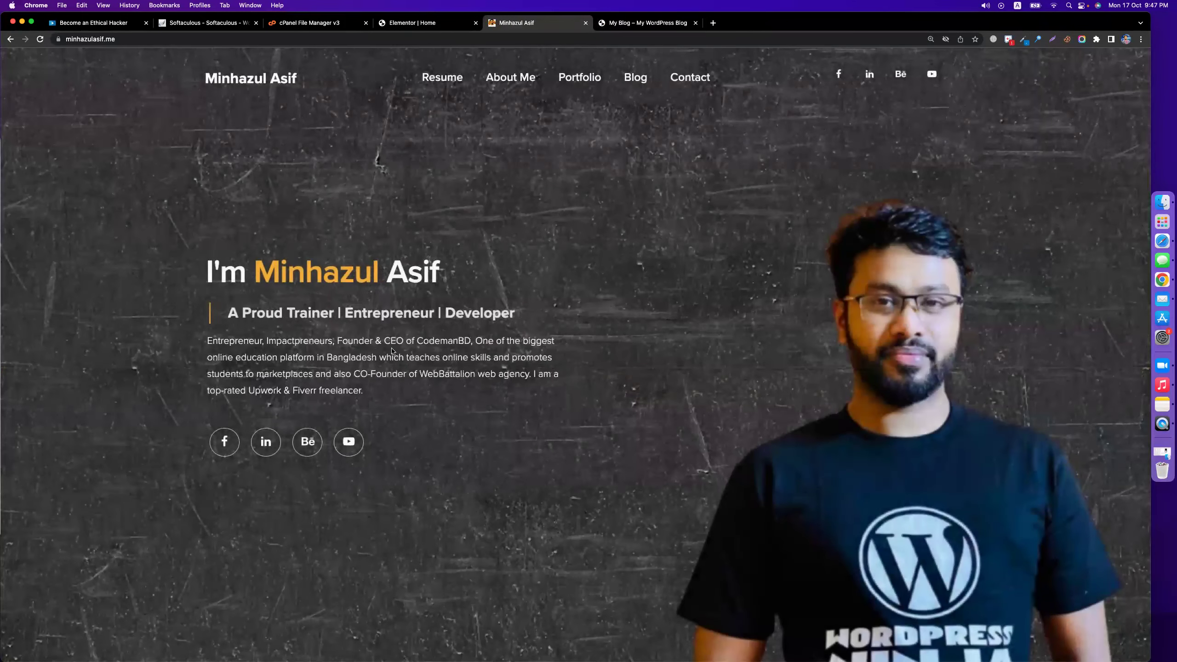
Copy the reference site's intro heading and return to the Elementor editor
left_click_drag(453, 280, 193, 271)
key("super+c")
left_click(412, 23)
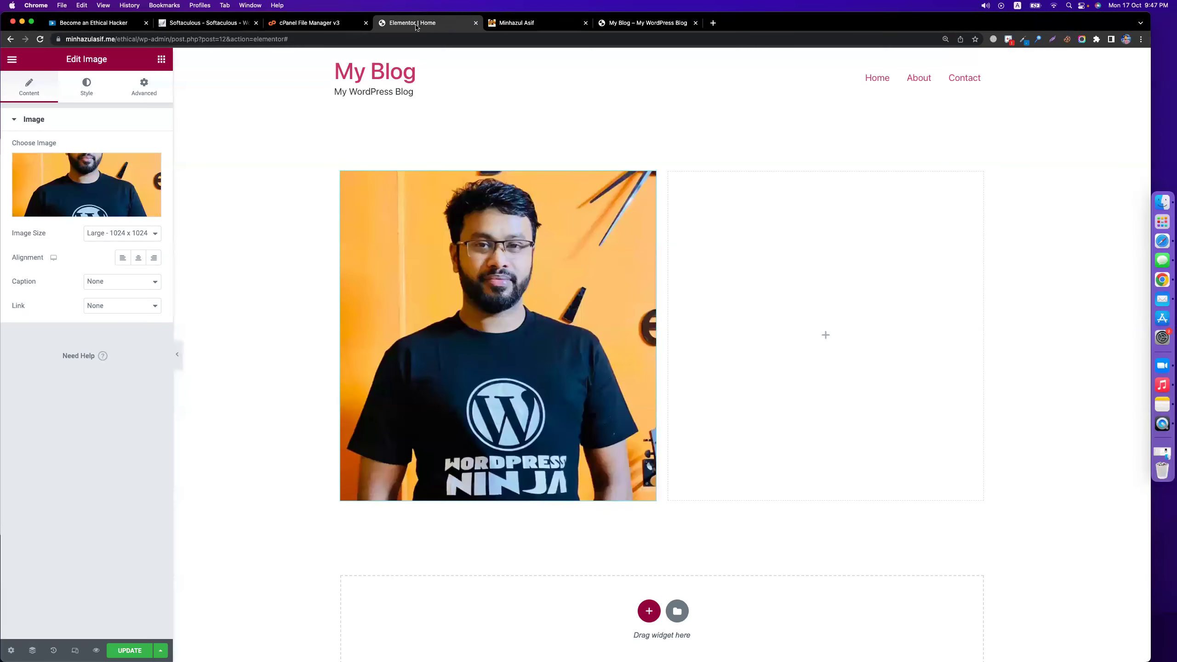
Add a Heading widget to the right column showing the copied intro line as plain text
left_click(162, 59)
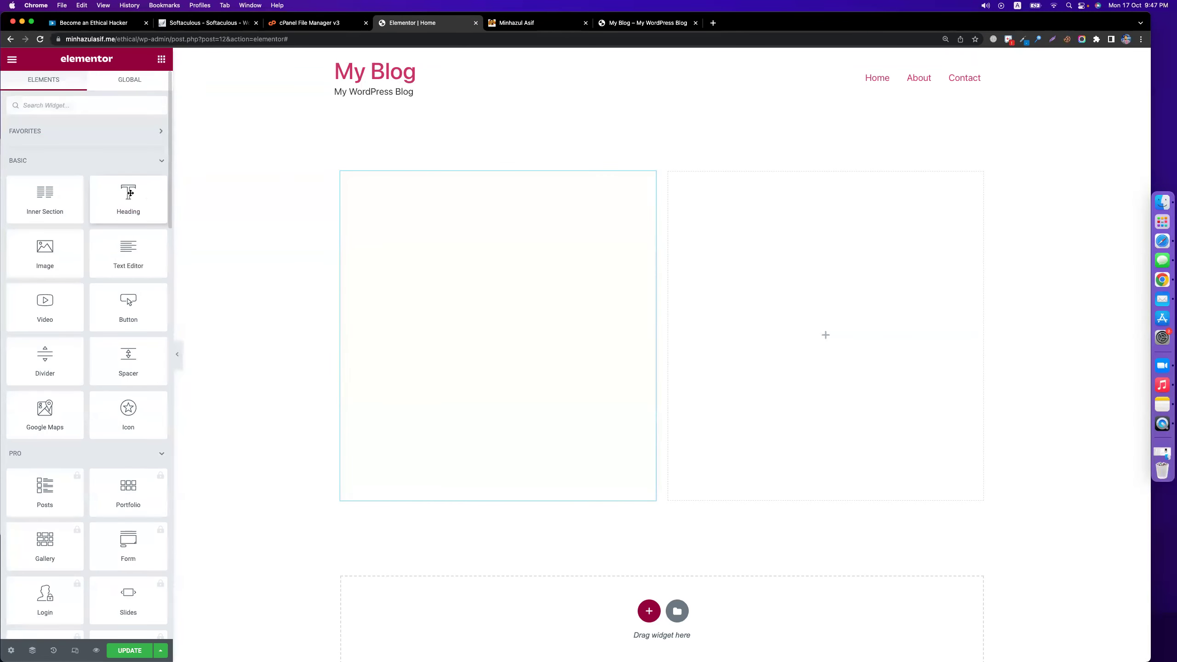
left_click_drag(146, 198, 788, 365)
triple_click(761, 179)
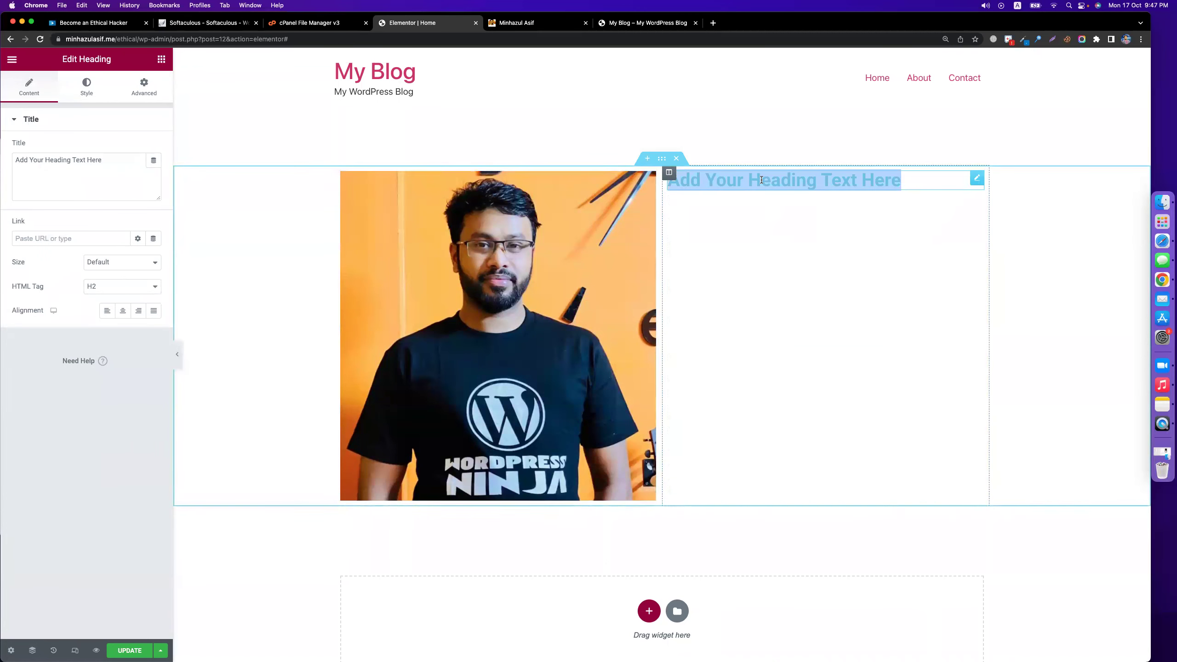
key("super+v")
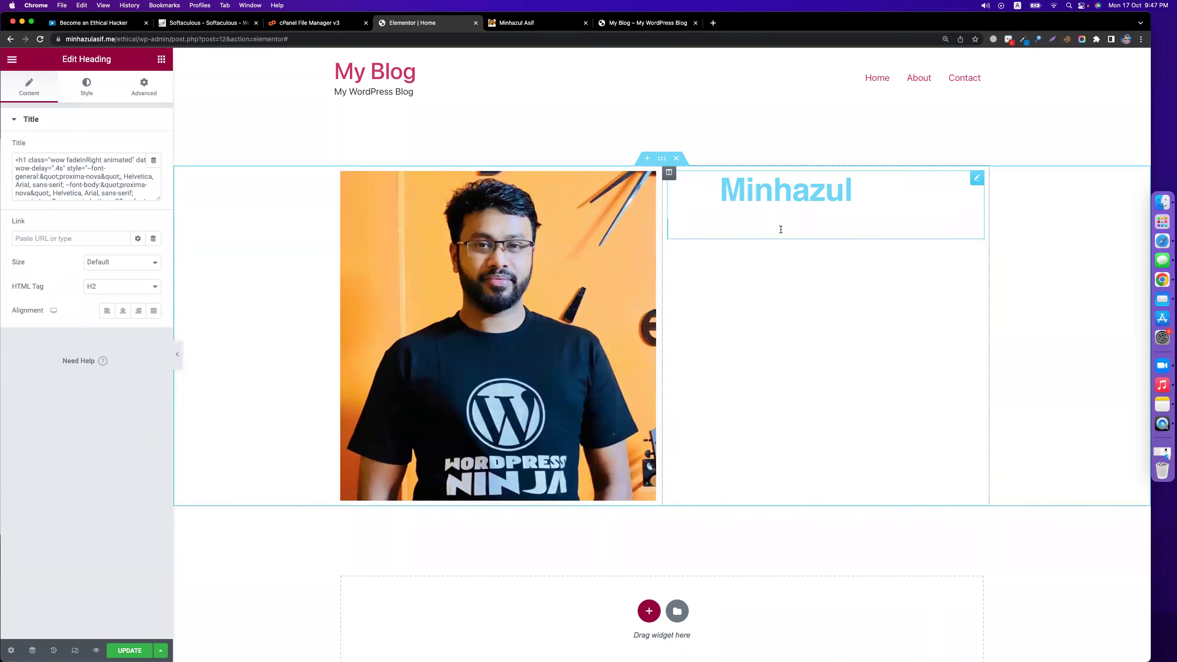
key("super+a")
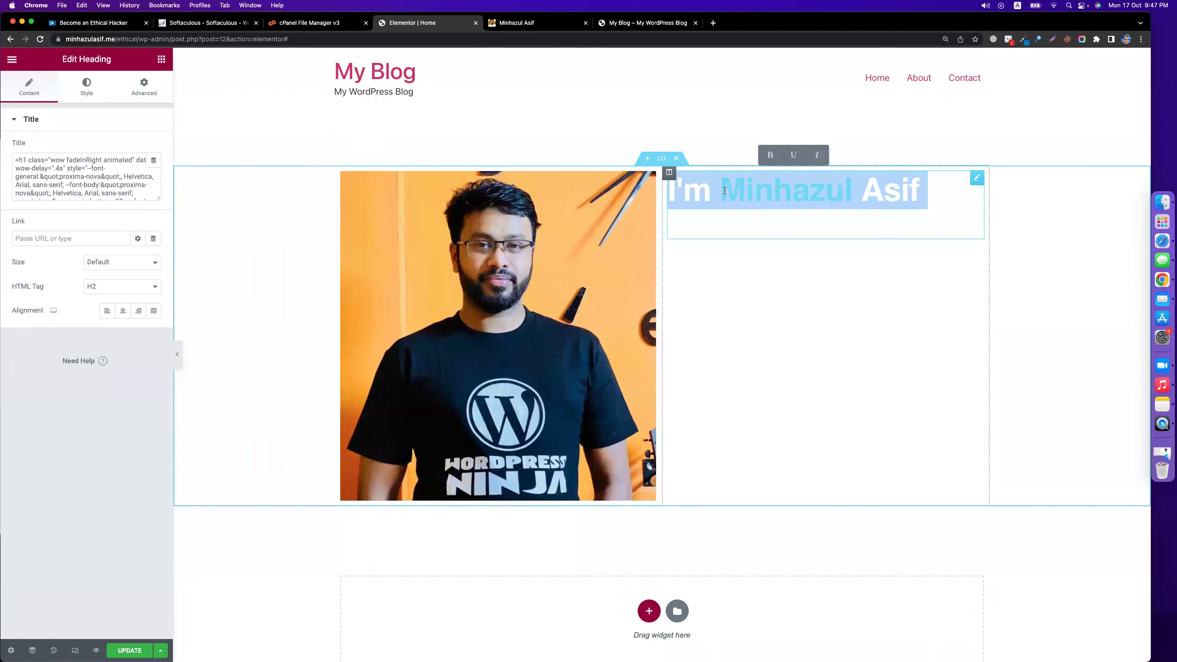
key("super+x")
key("super+shift+v")
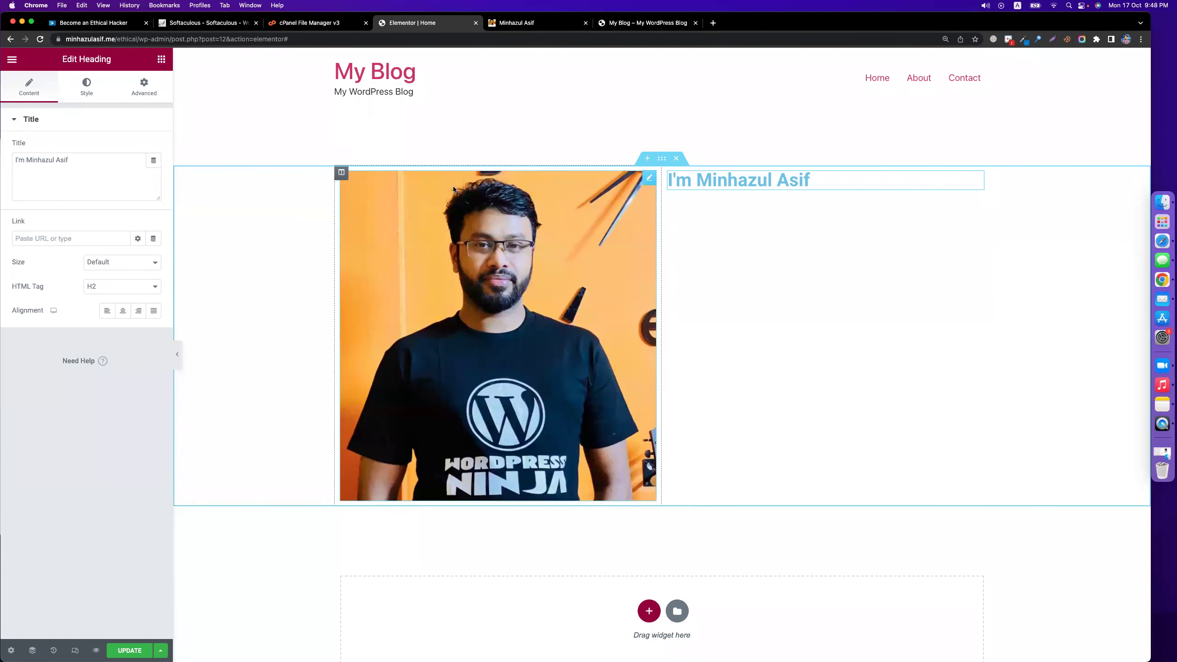
Make the intro heading's text black and right-aligned
left_click(93, 93)
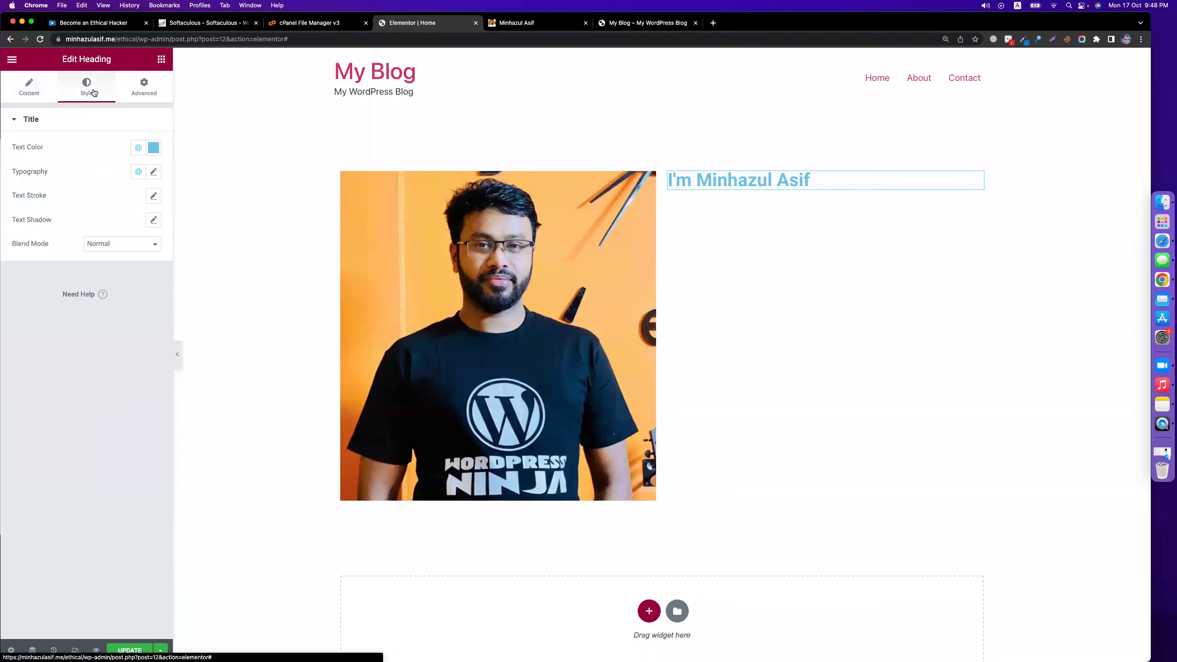
left_click(153, 148)
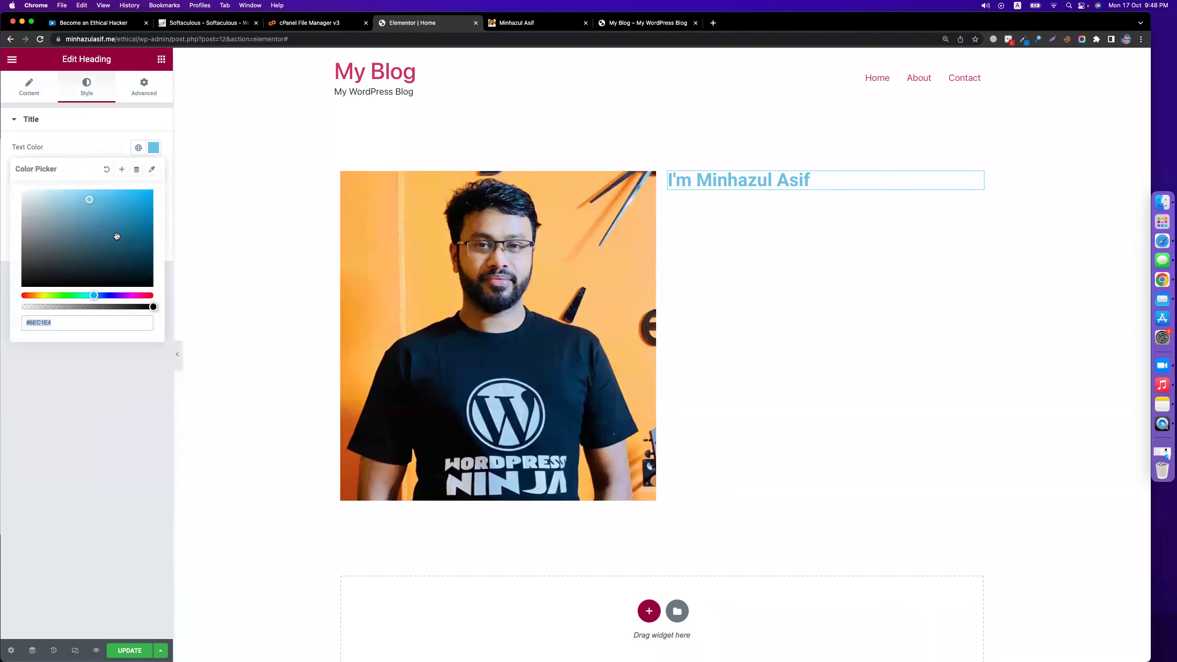
type("#00B3FF")
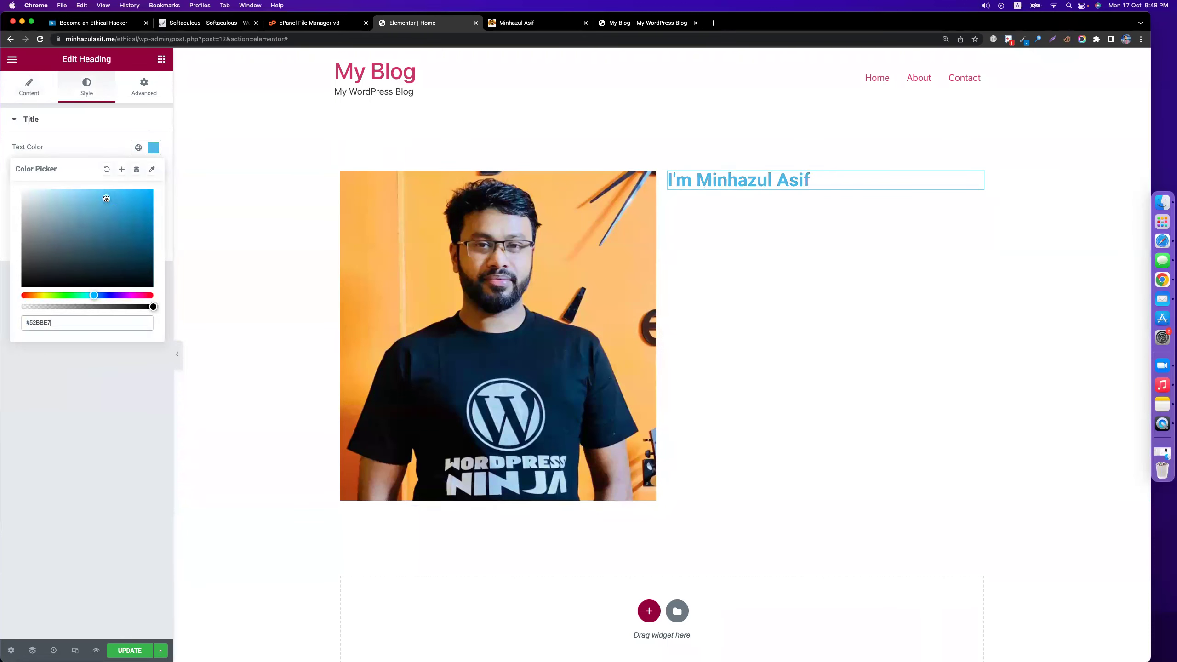
left_click_drag(143, 257, 165, 288)
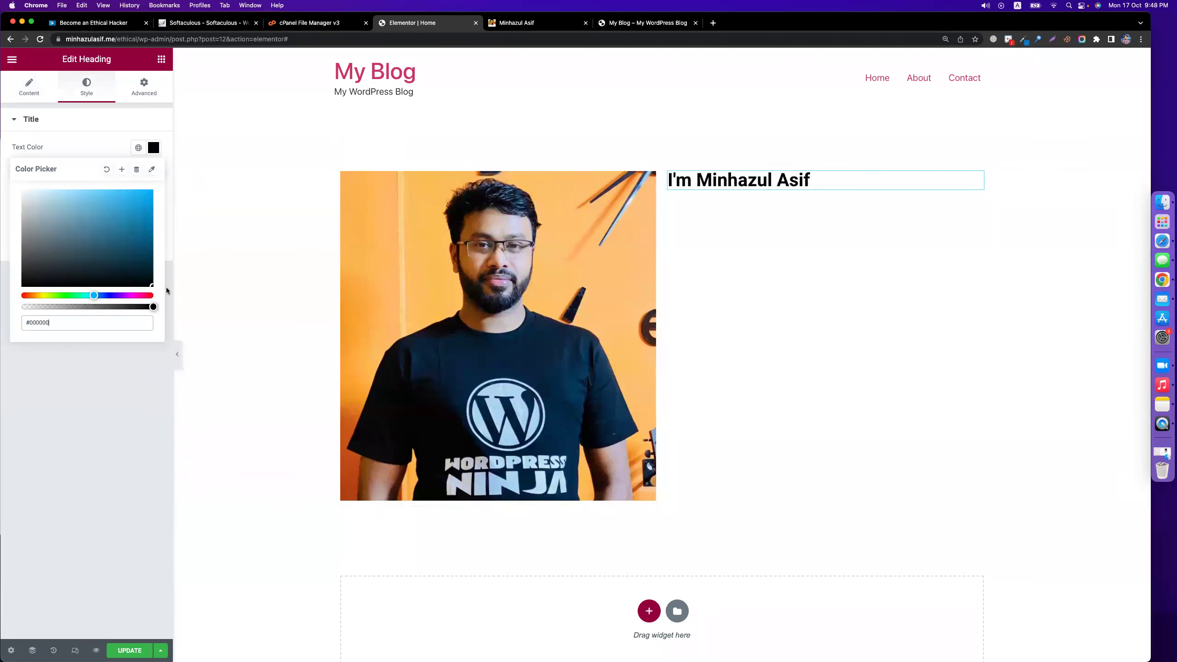
left_click(113, 119)
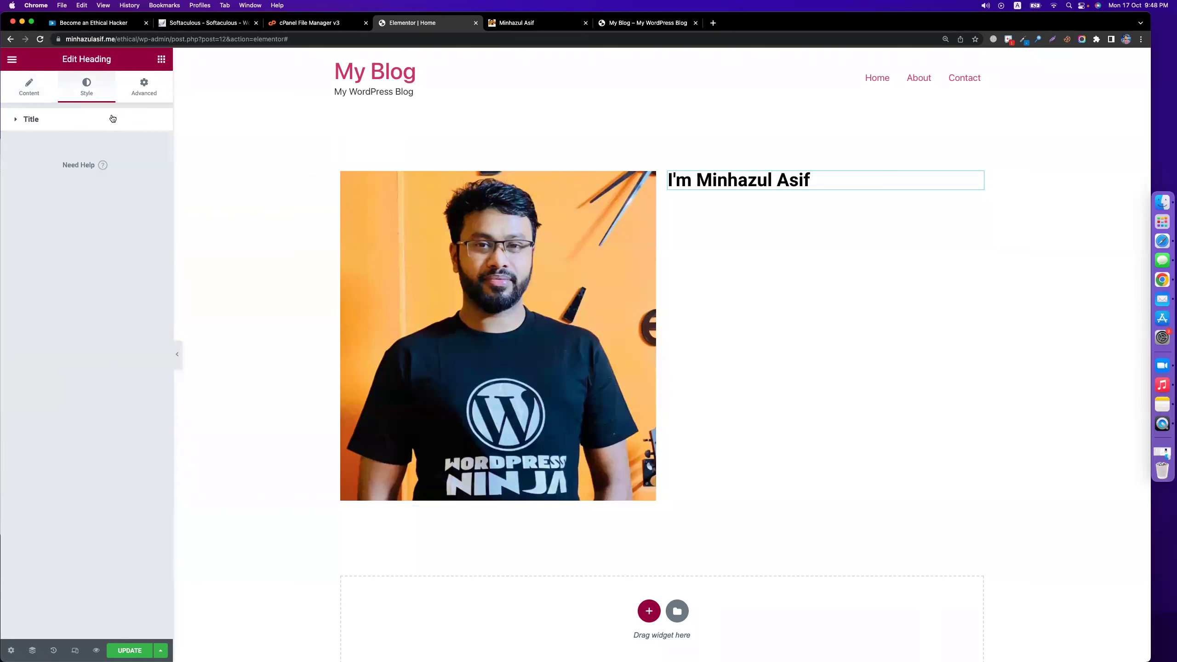
left_click(32, 87)
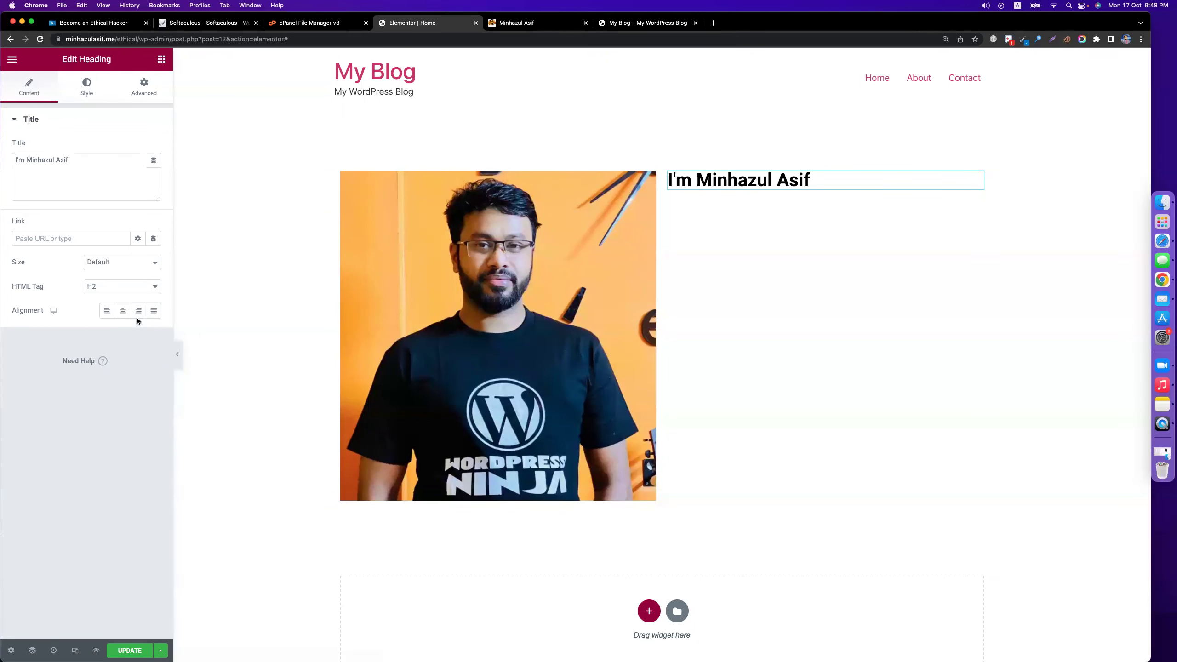
left_click(138, 311)
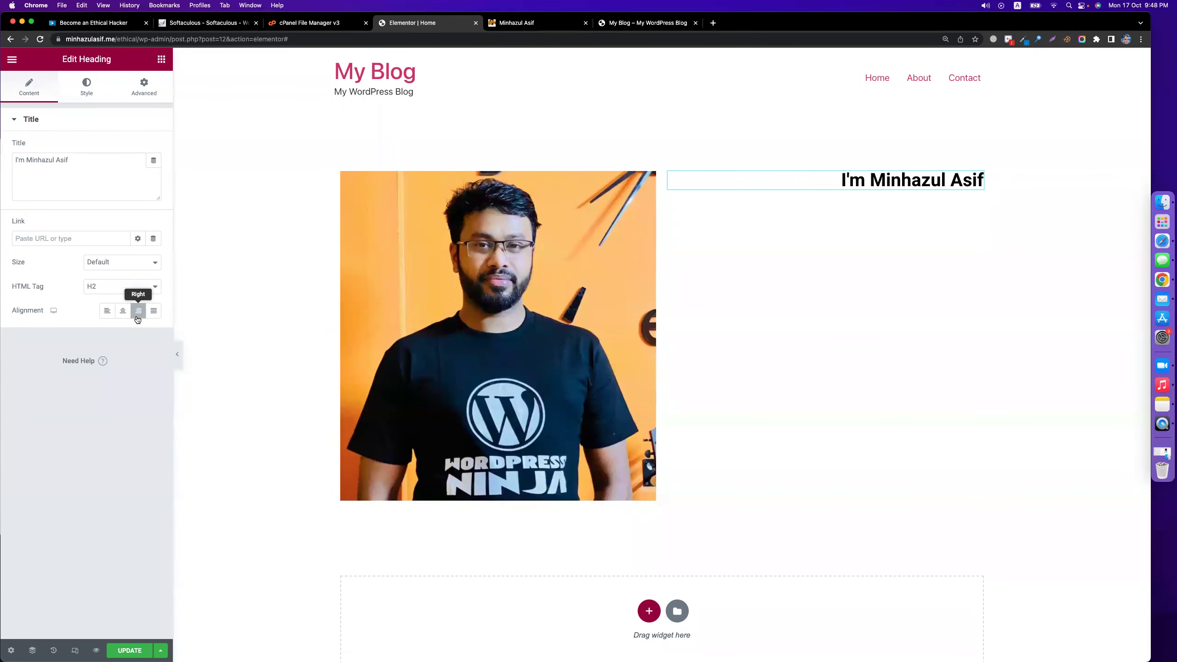
Set the heading's typography to the Rochester font at size 79
left_click(86, 95)
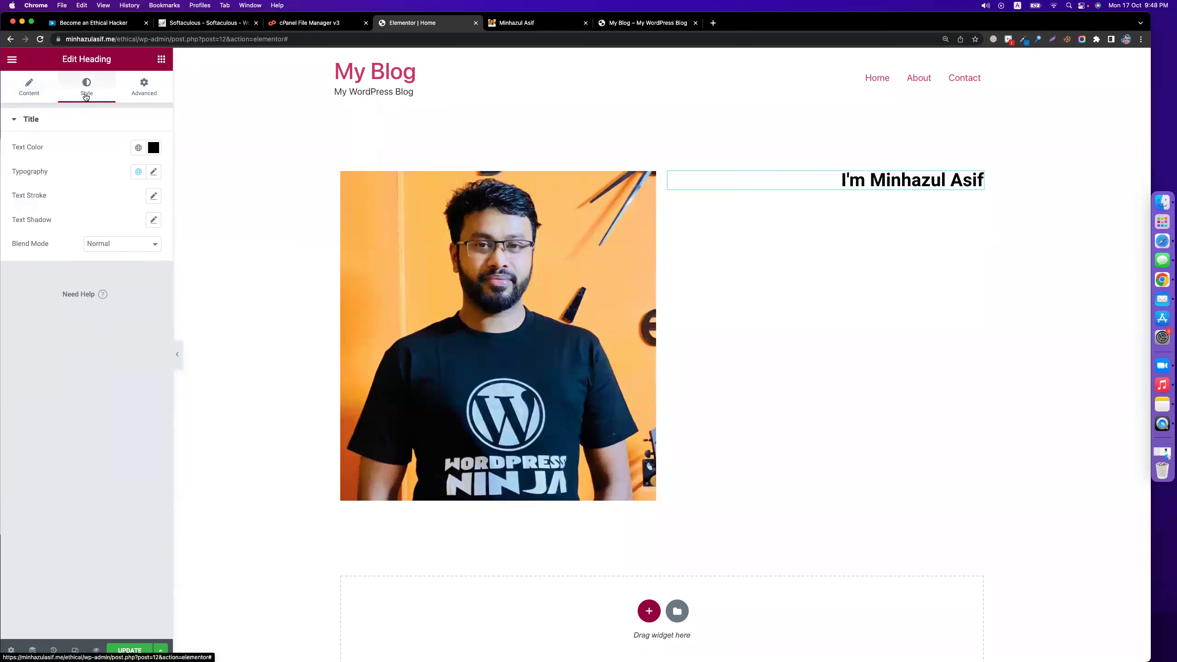
left_click(154, 172)
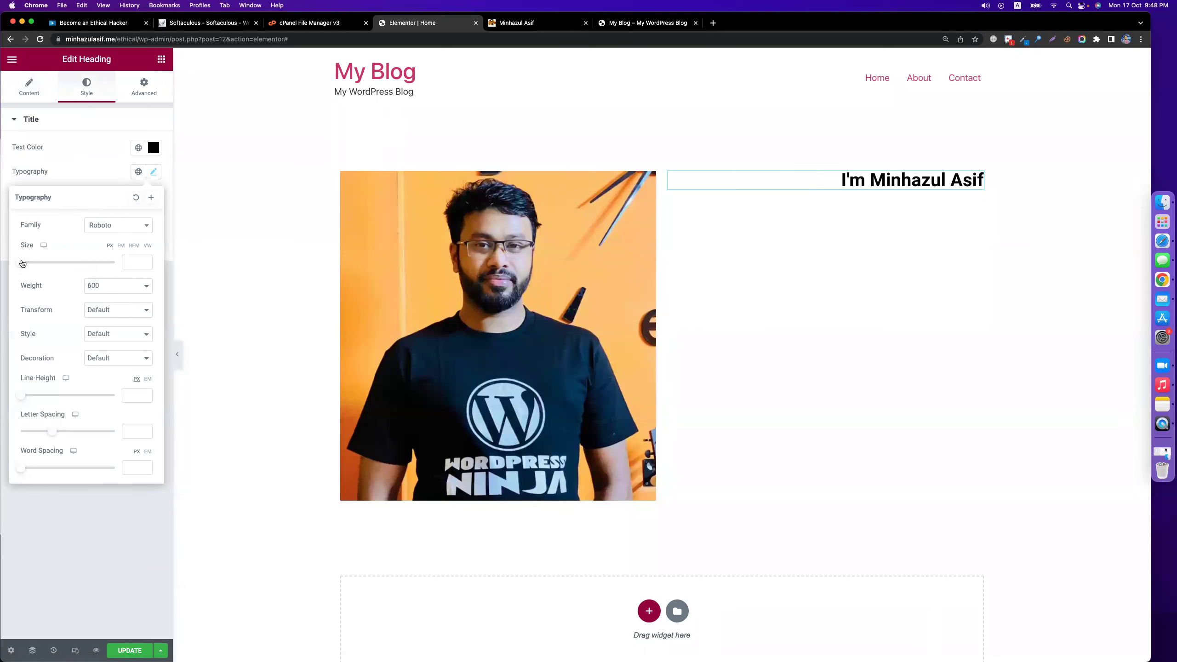
left_click(114, 231)
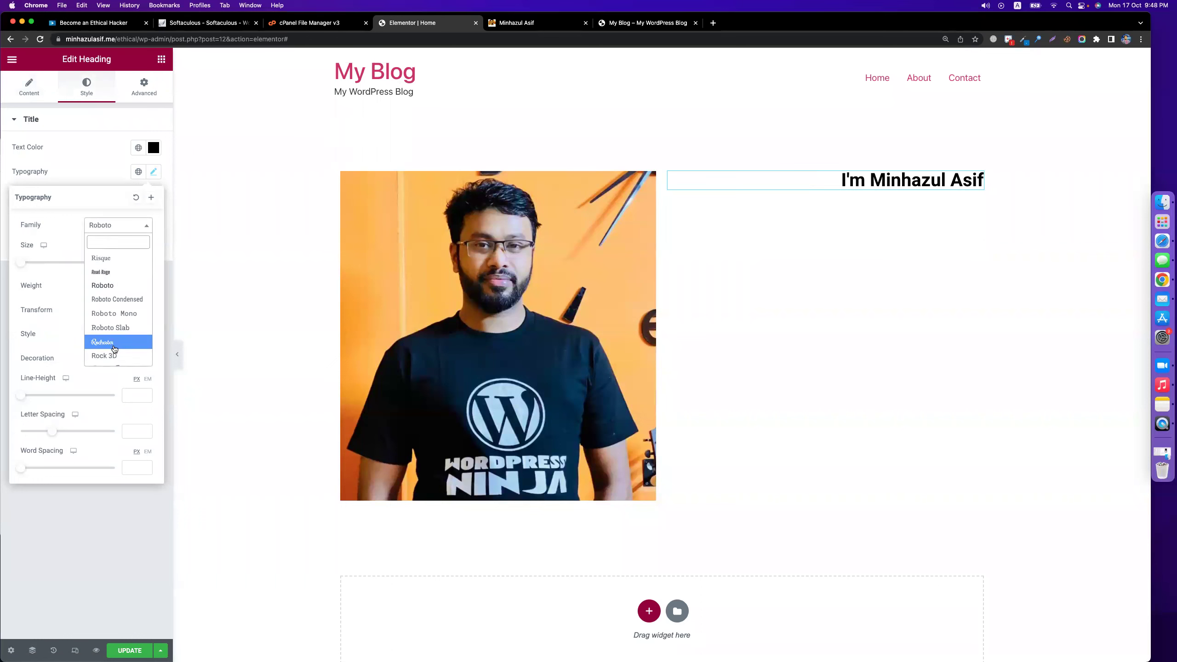
left_click(114, 344)
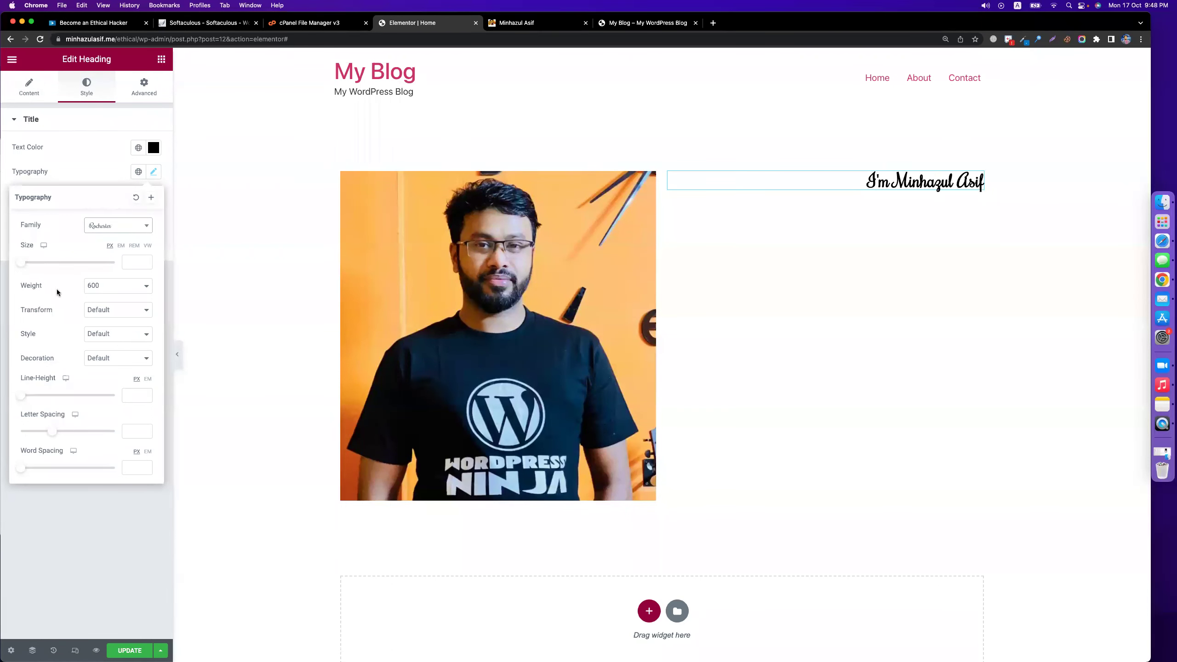
left_click_drag(20, 266, 61, 278)
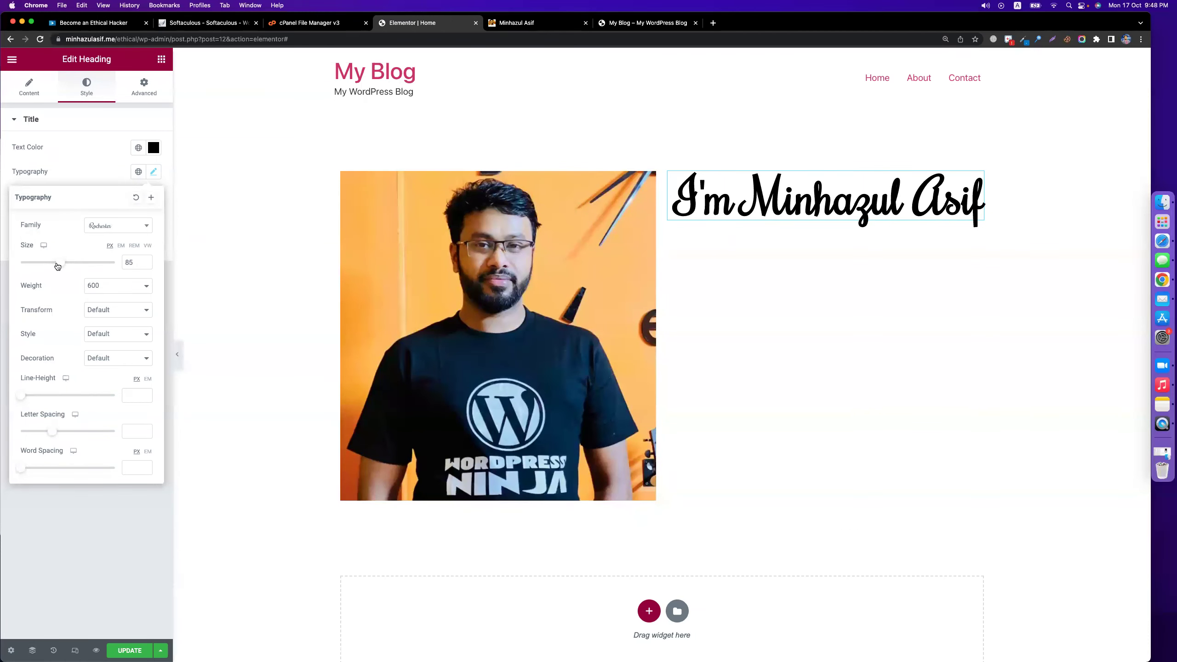
left_click(55, 263)
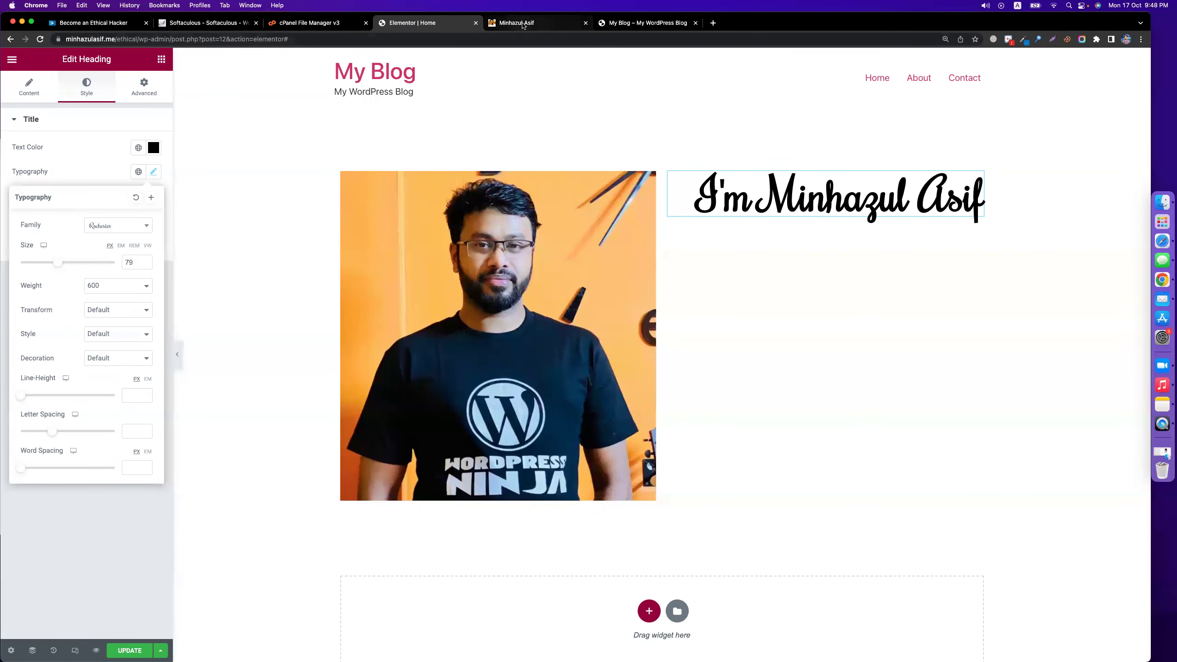
left_click(521, 23)
Select the reference site's subtitle line and bring up Elementor's widget list
left_click(497, 338)
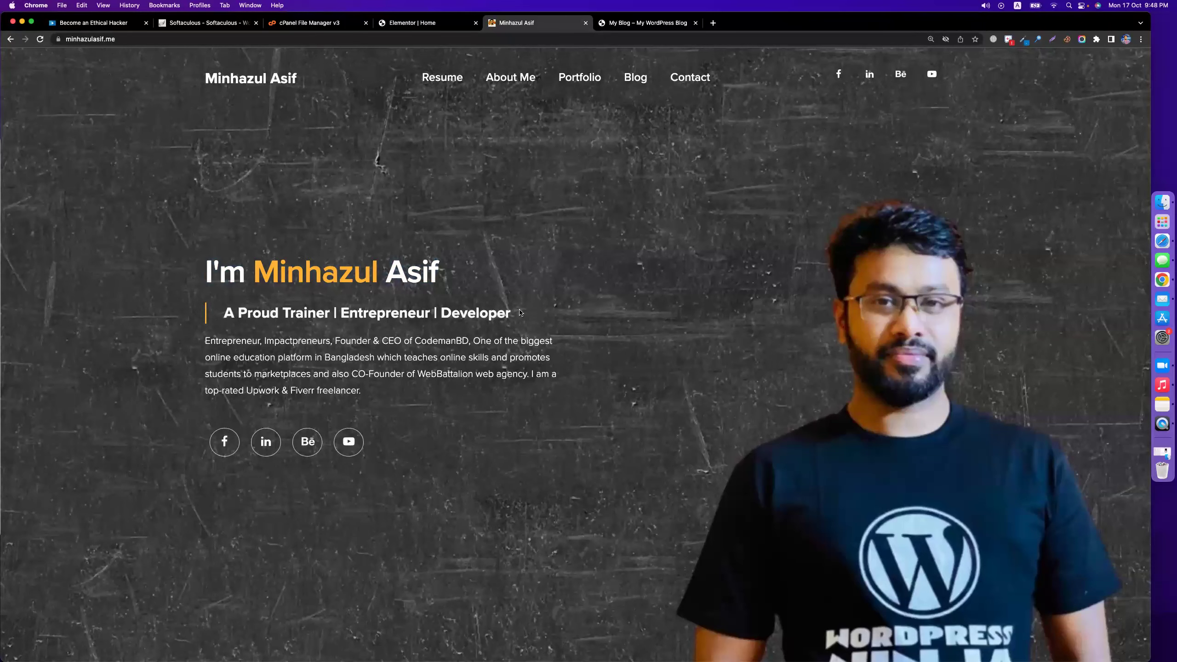
left_click_drag(521, 313, 246, 303)
key("super+c")
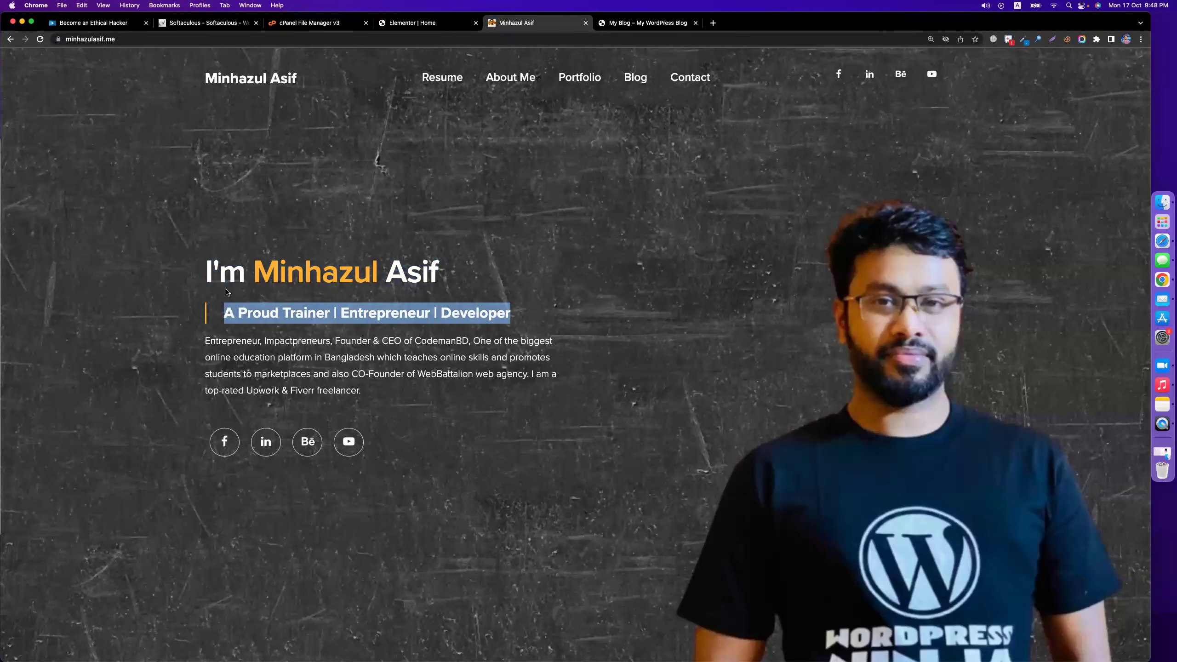
left_click(433, 25)
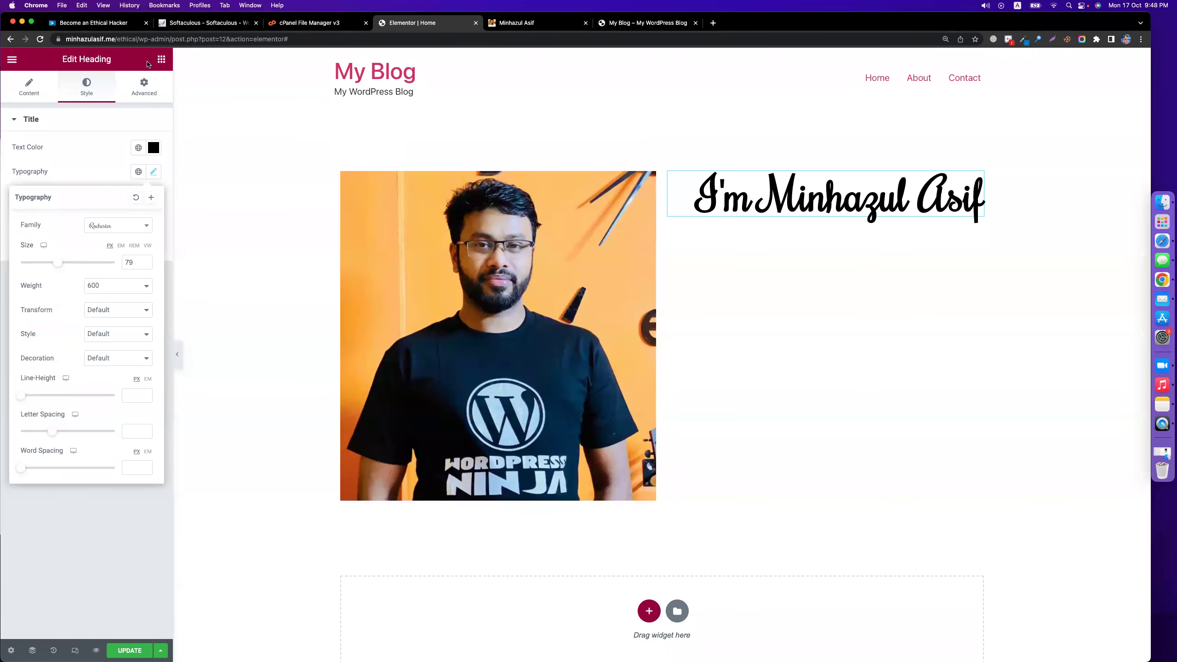
left_click(165, 58)
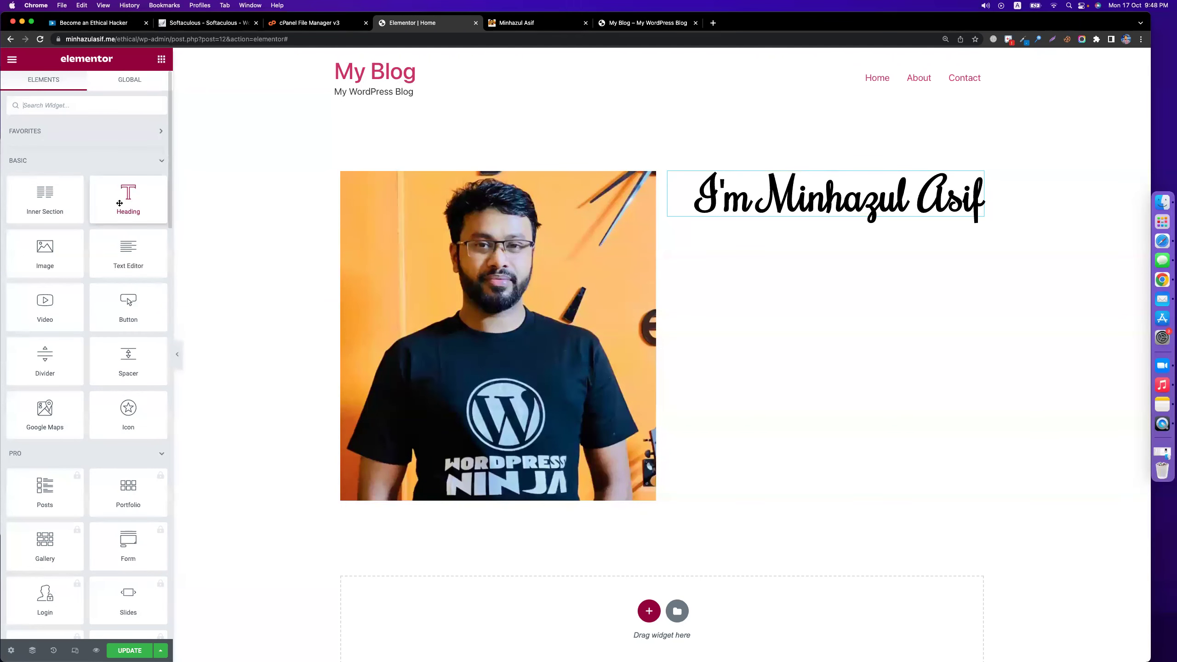
Select the reference site's intro paragraph and return to the Elementor editor
left_click(607, 26)
left_click(526, 24)
left_click_drag(362, 391, 201, 339)
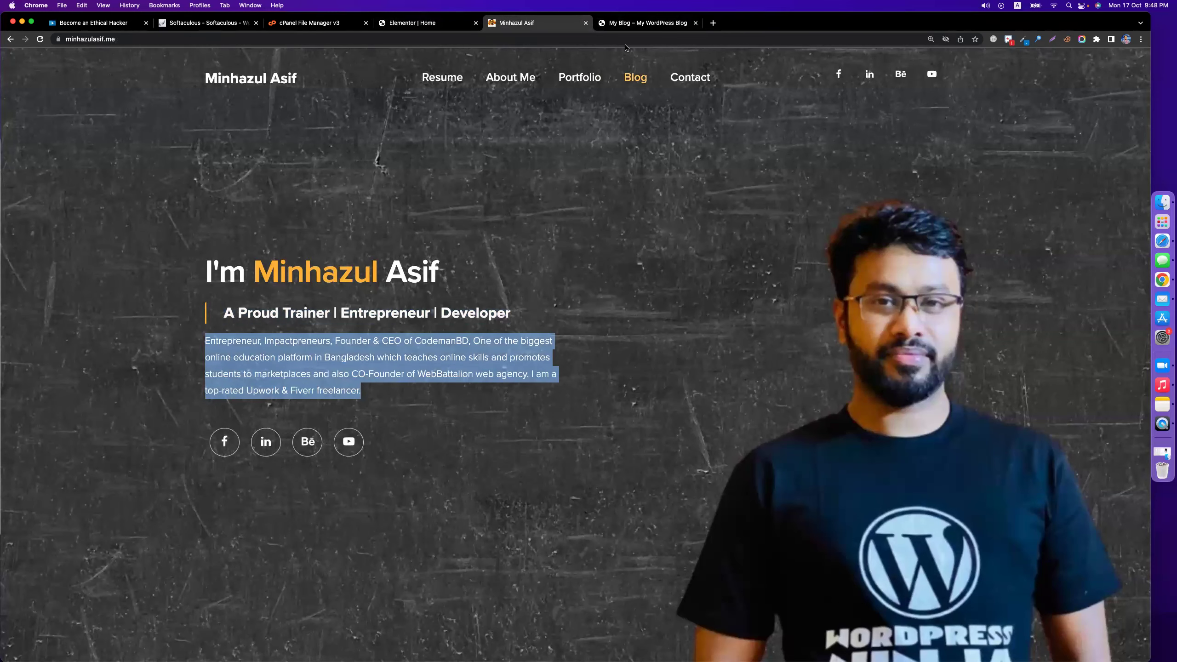
left_click(410, 23)
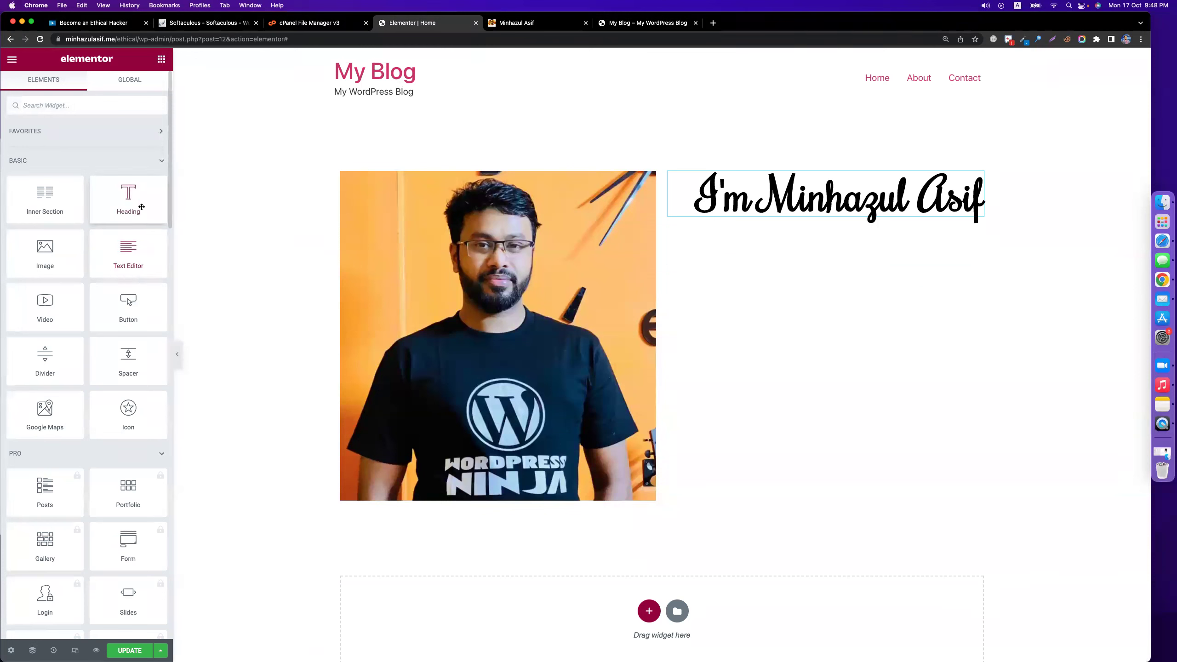
Add a second heading under the name reading 'A Proud Trainer | Entrepreneur | Developer'
left_click_drag(138, 204, 836, 223)
triple_click(805, 238)
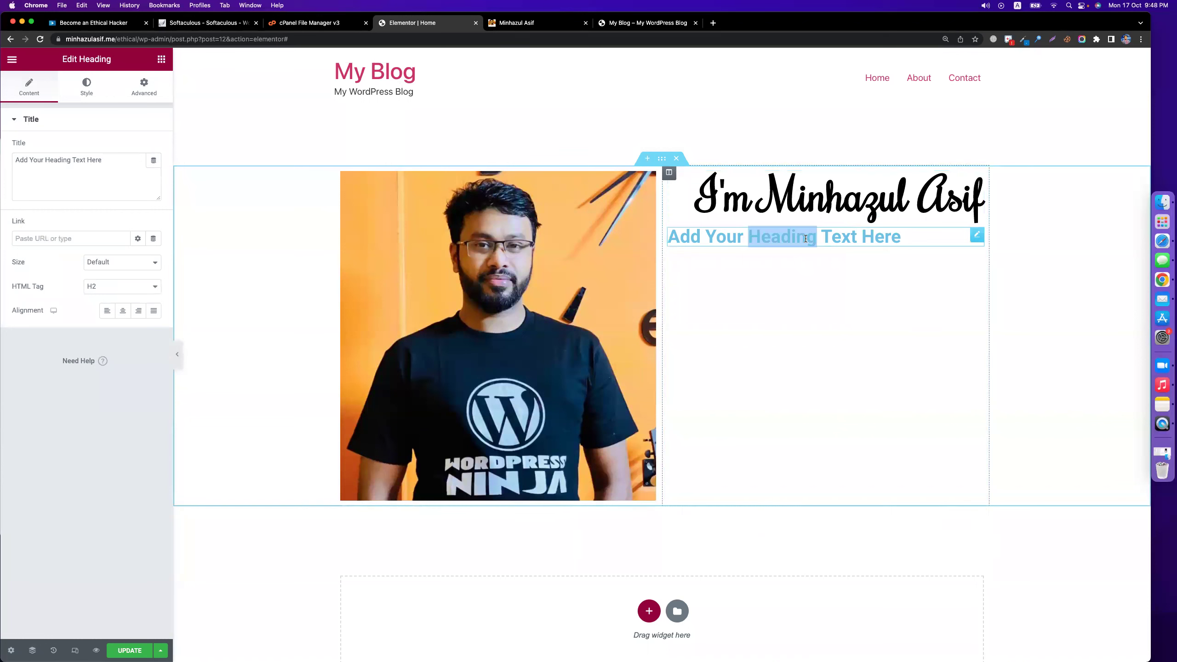
key("super+v")
key("super+a")
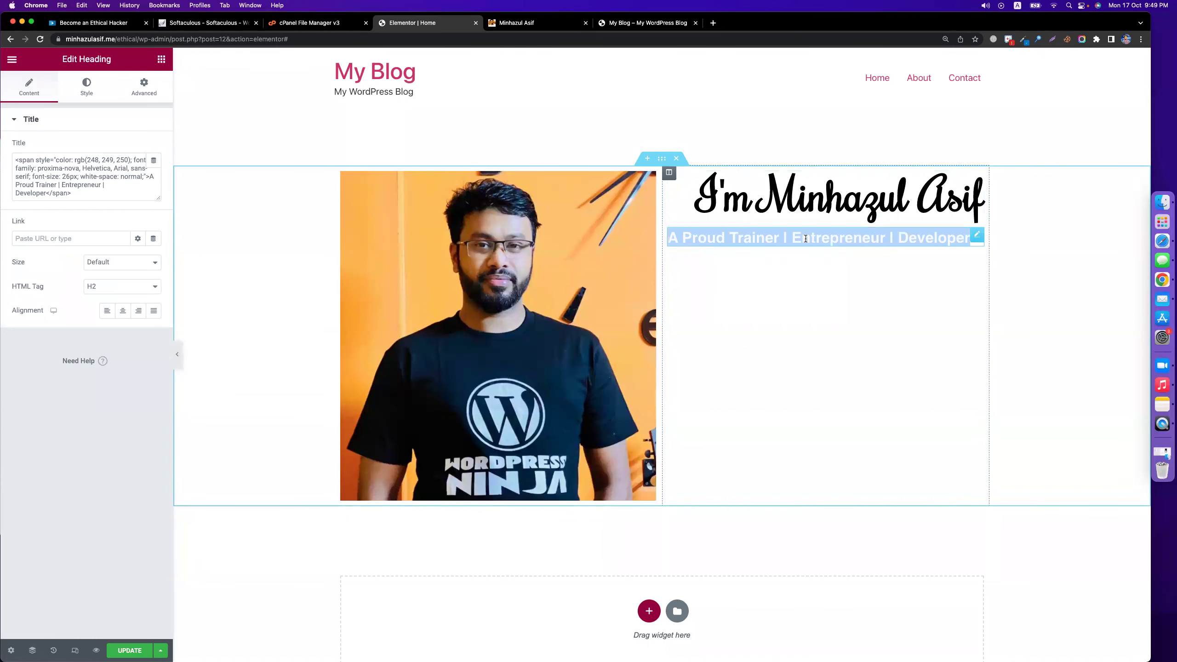
key("super+a")
key("super+c")
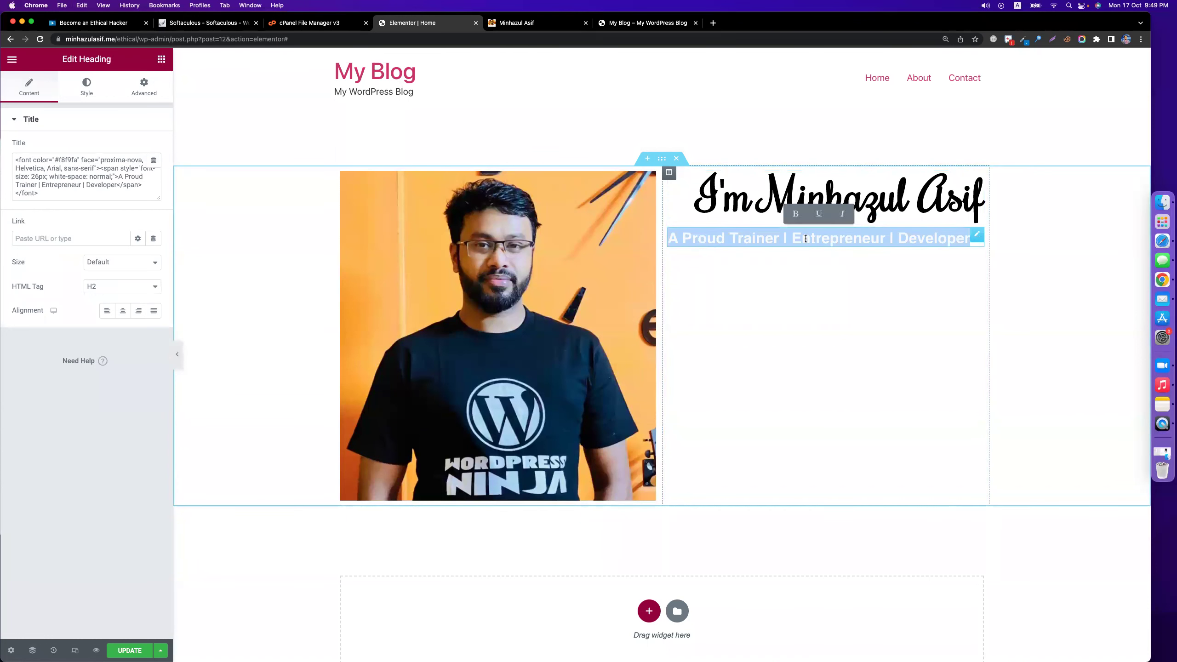
left_click(713, 23)
Strip the tagline's formatting by pasting it into notepad.pw and copying it again
type("notepad.pw")
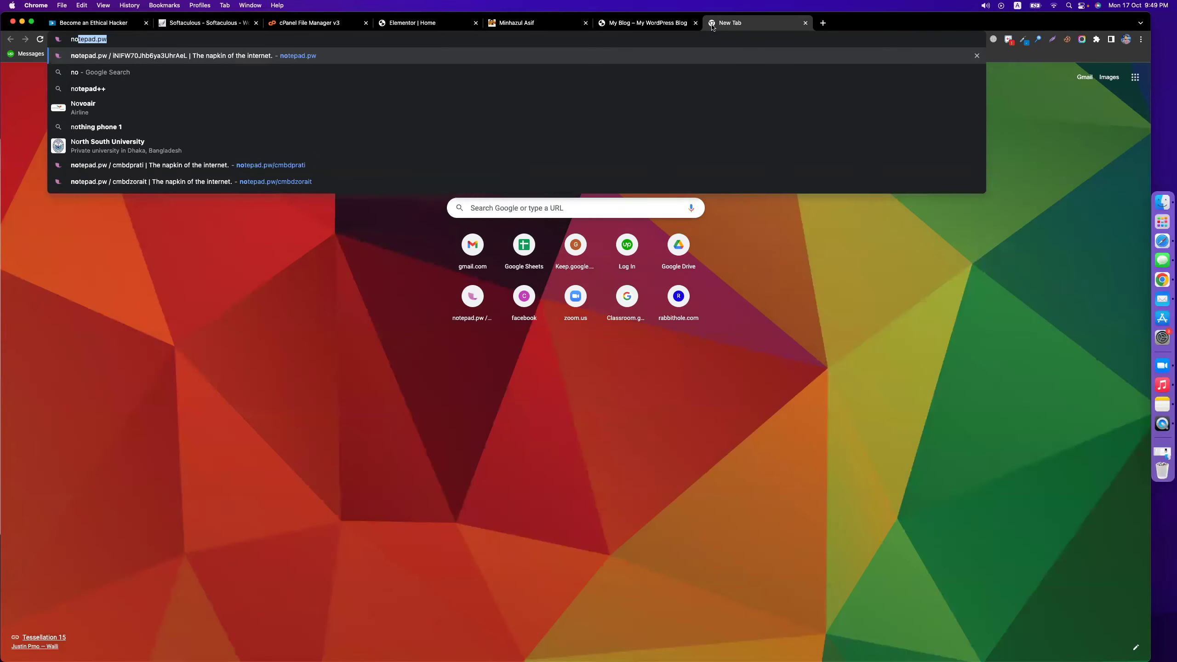
key("Return")
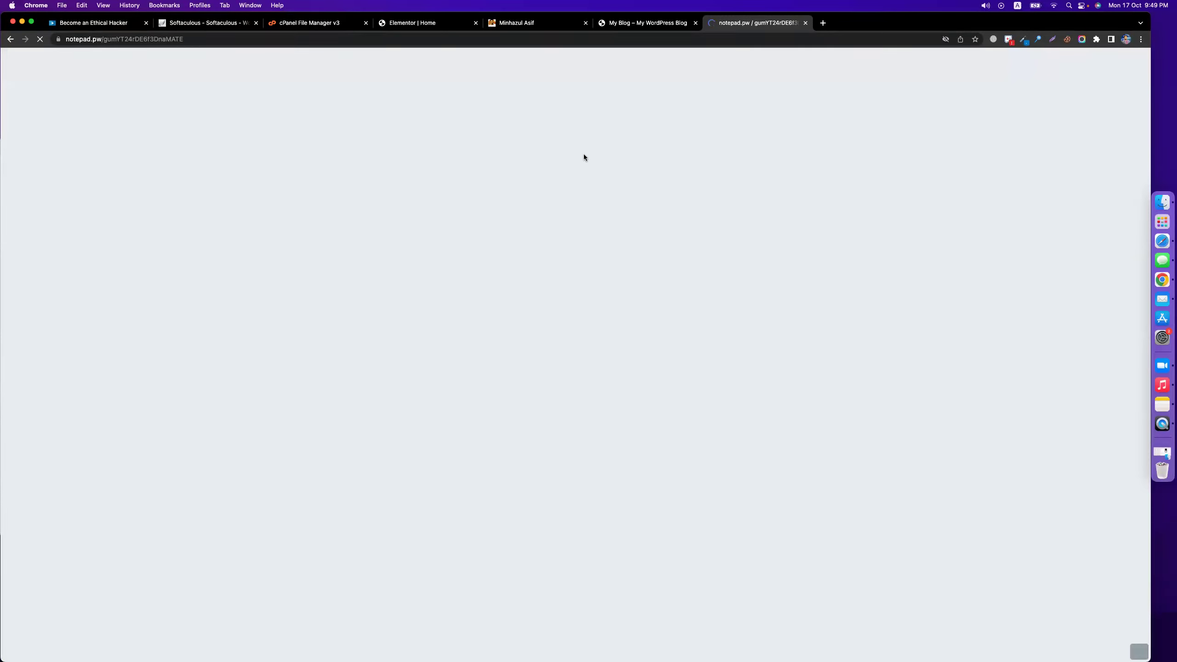
key("super+v")
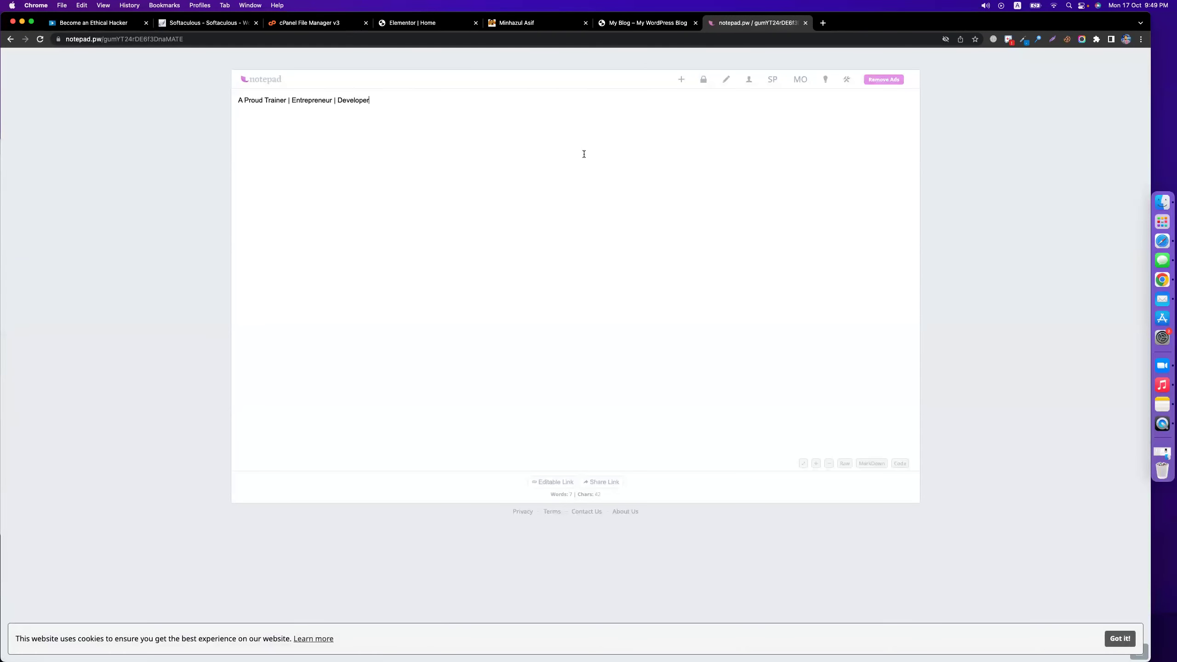
key("super+a")
key("super+c")
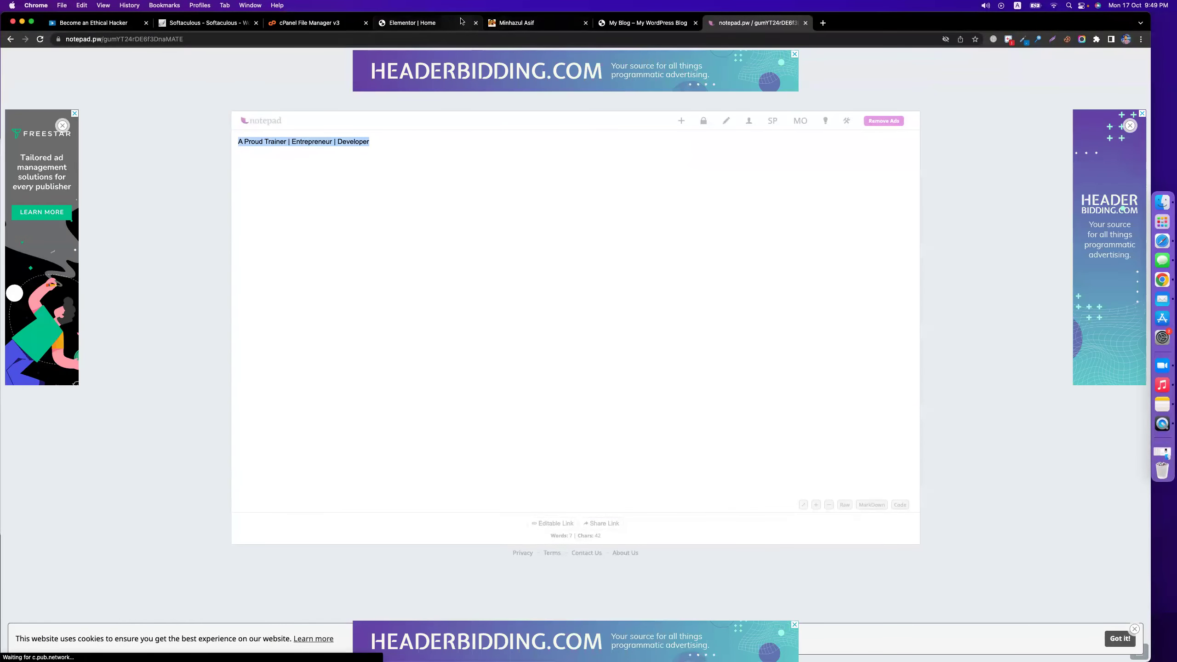
Back in Elementor, select the subtitle heading's text
left_click(412, 22)
left_click(713, 239)
triple_click(713, 240)
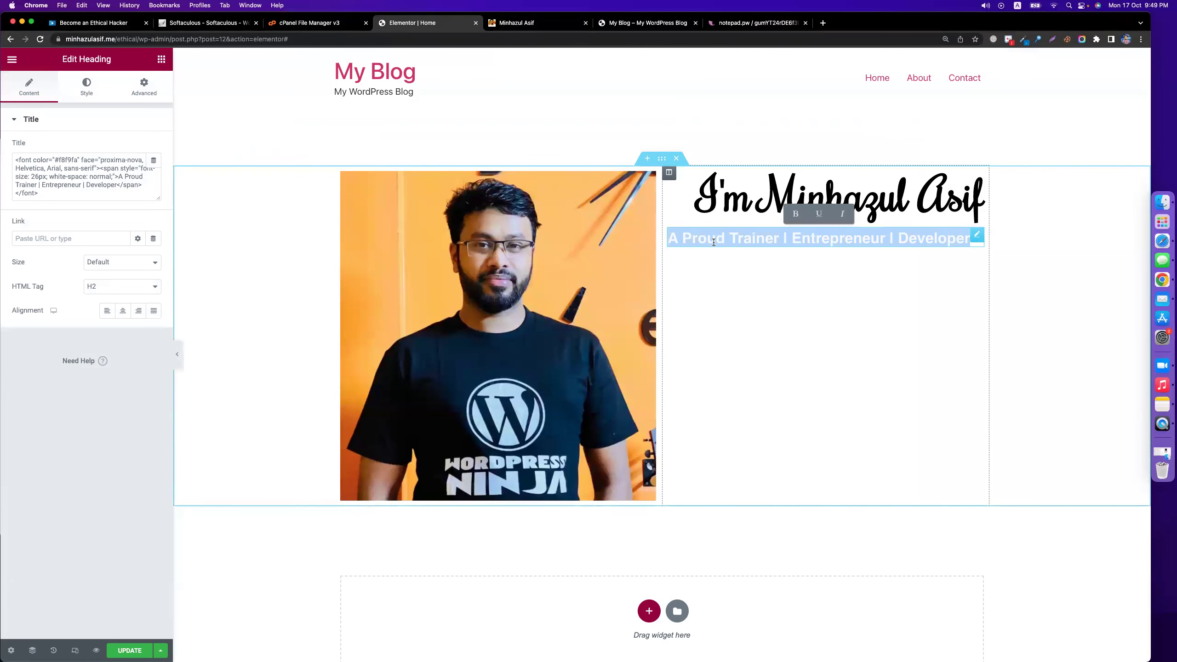
Replace the subtitle's Title field content with the plain-text tagline
key("super+v")
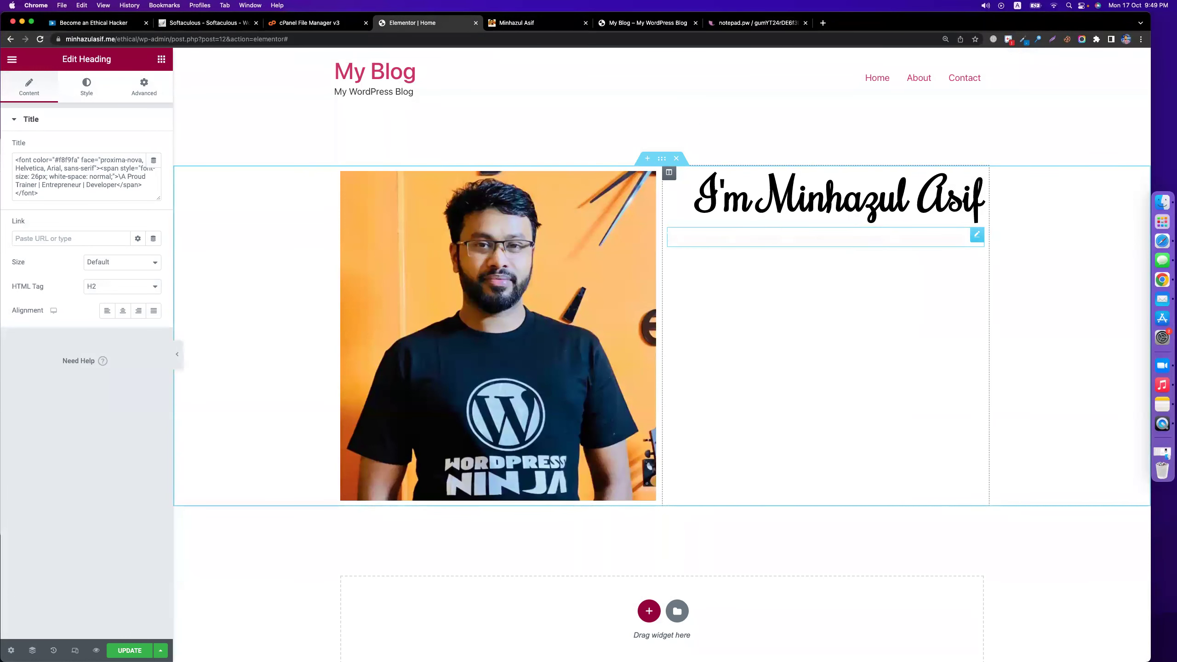
left_click(143, 180)
key("super+a")
key("BackSpace")
key("super+v")
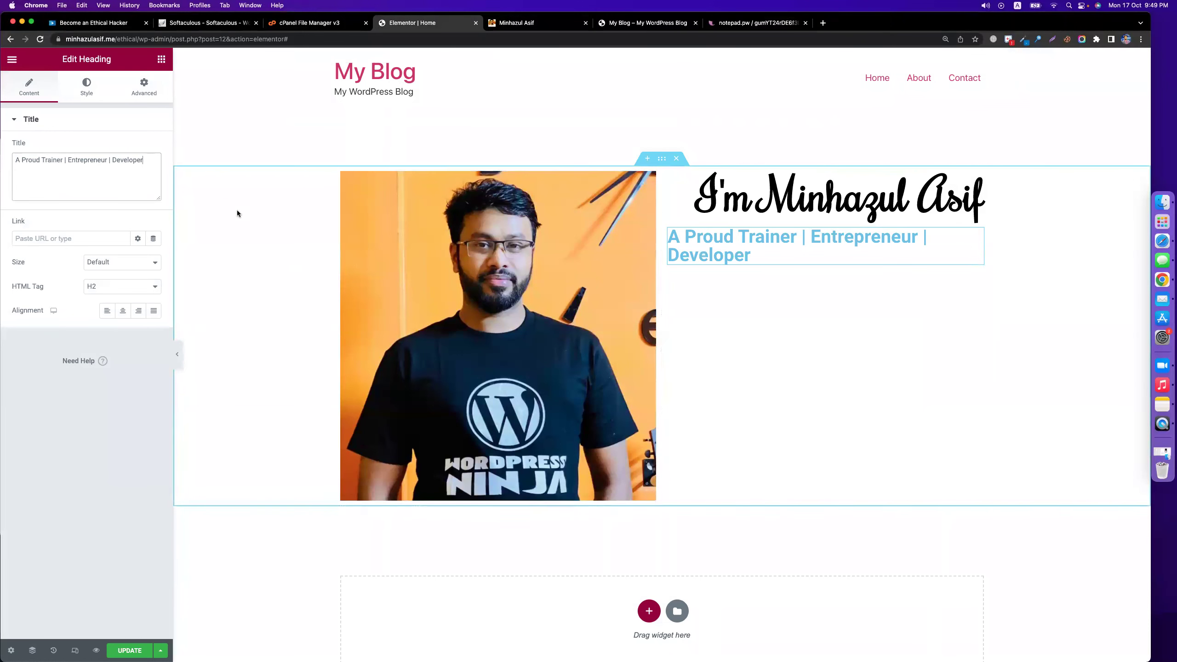
Right-align the subtitle and colour it yellow #E4D76E
left_click(84, 96)
left_click(29, 86)
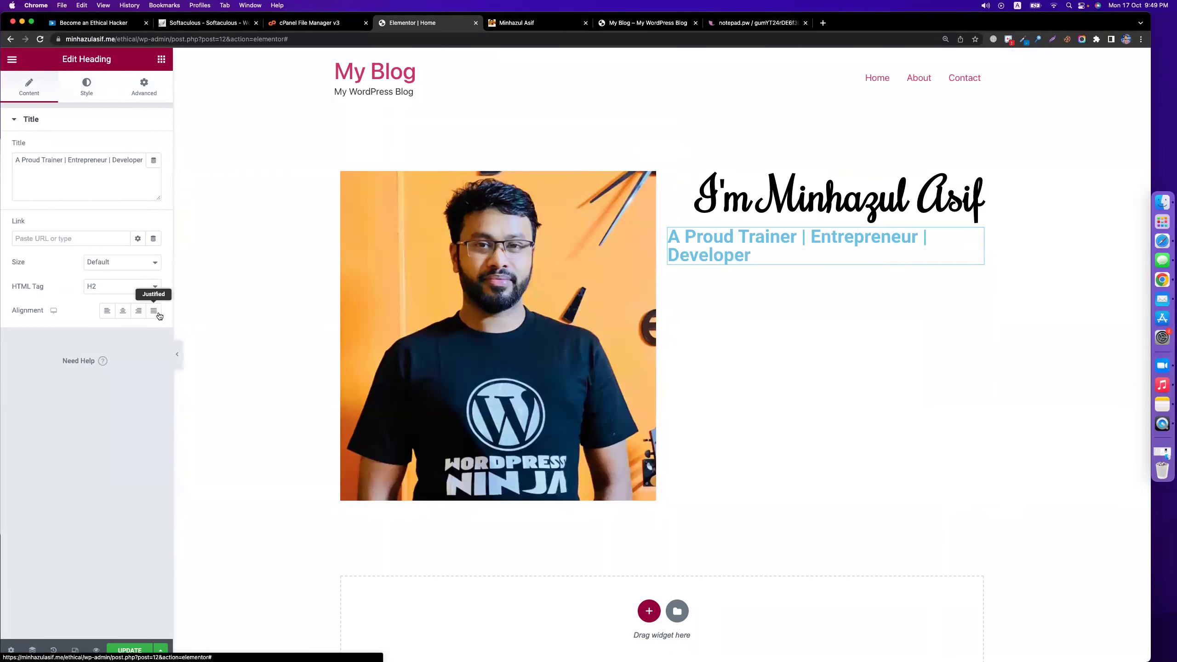
left_click(137, 310)
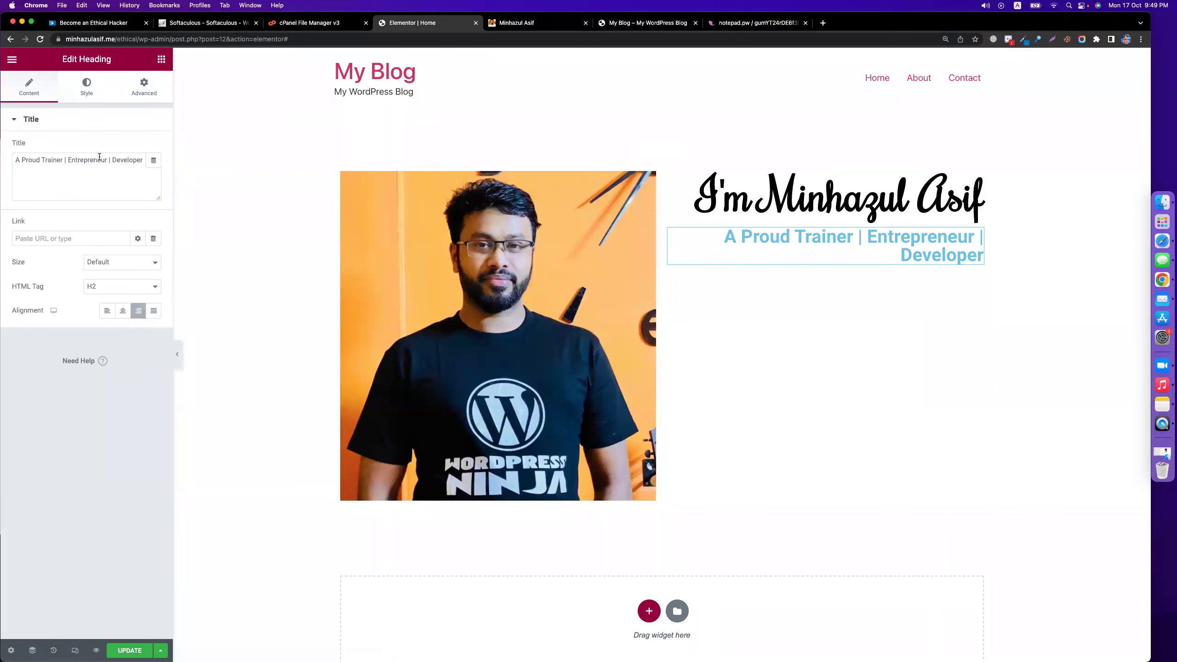
left_click(98, 98)
left_click(154, 147)
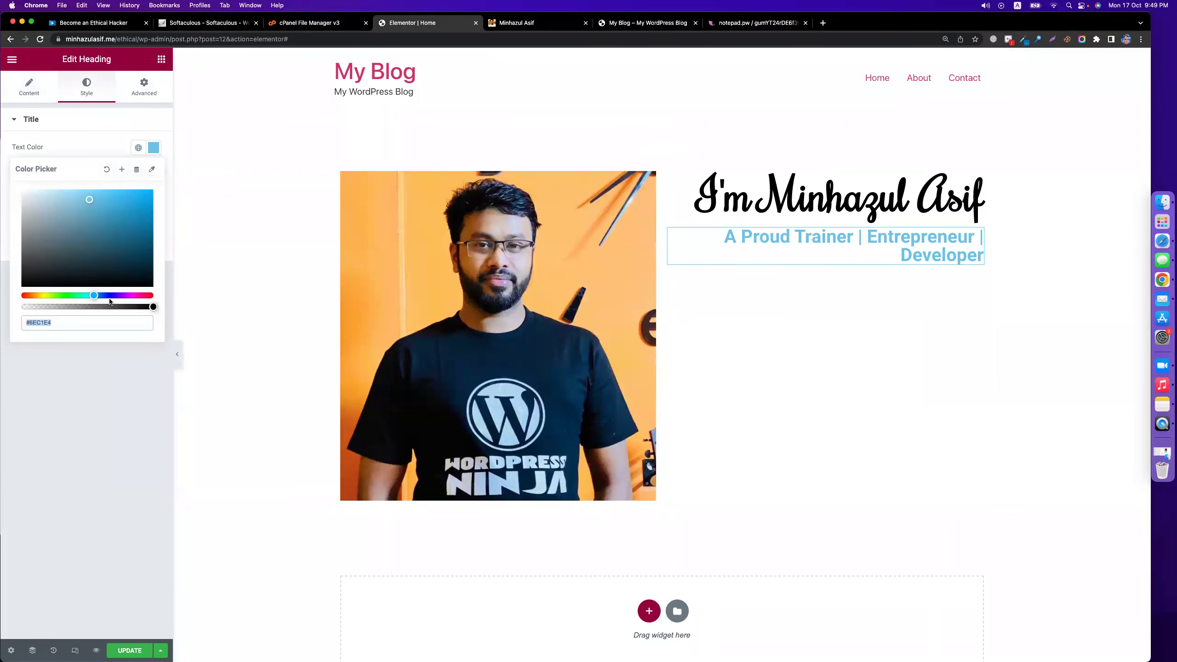
left_click(41, 294)
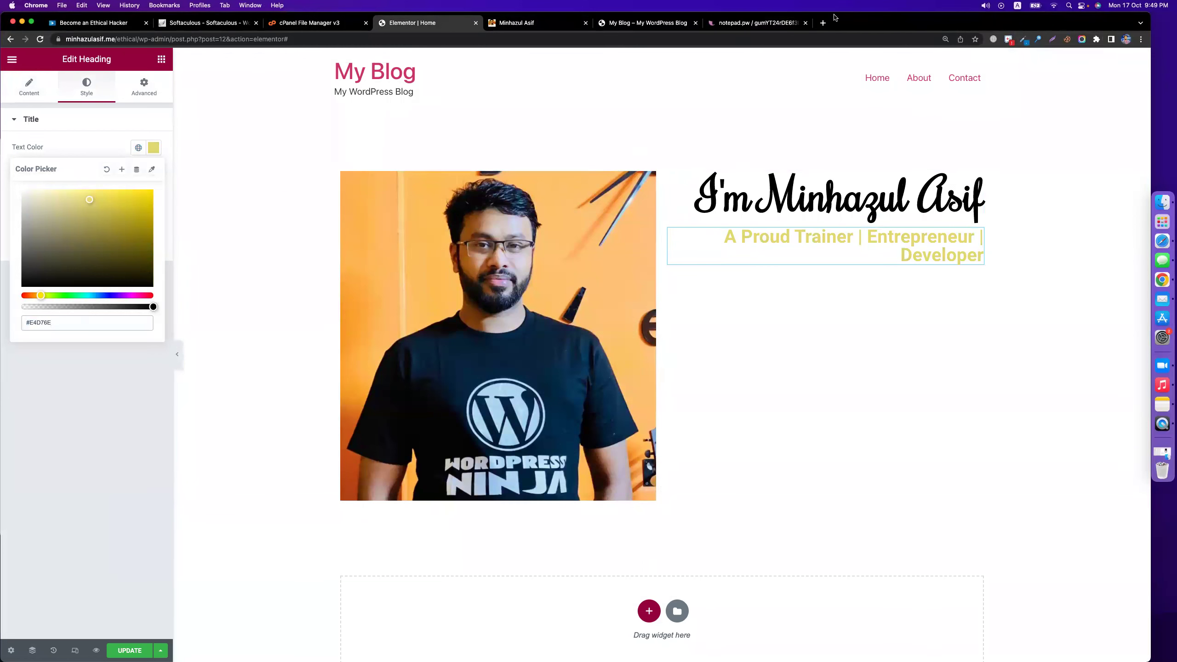
Search Google for 'color picker chrome' and open the ColorZilla extension page
left_click(823, 23)
type("col")
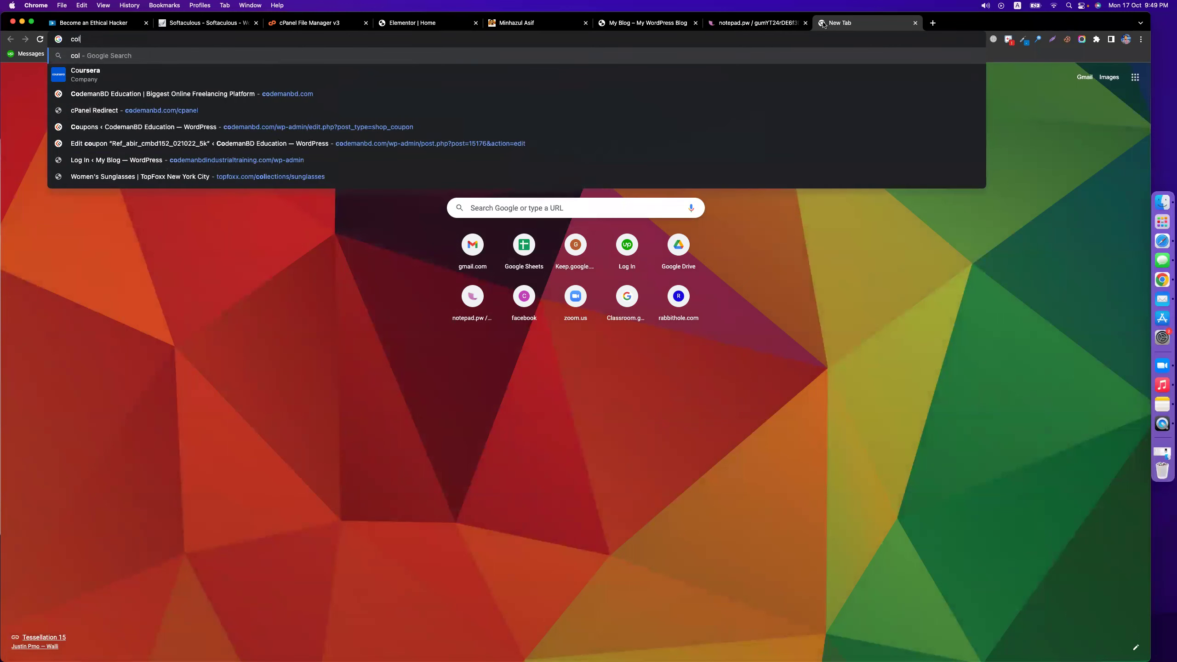
type("or picker chrome")
key("Return")
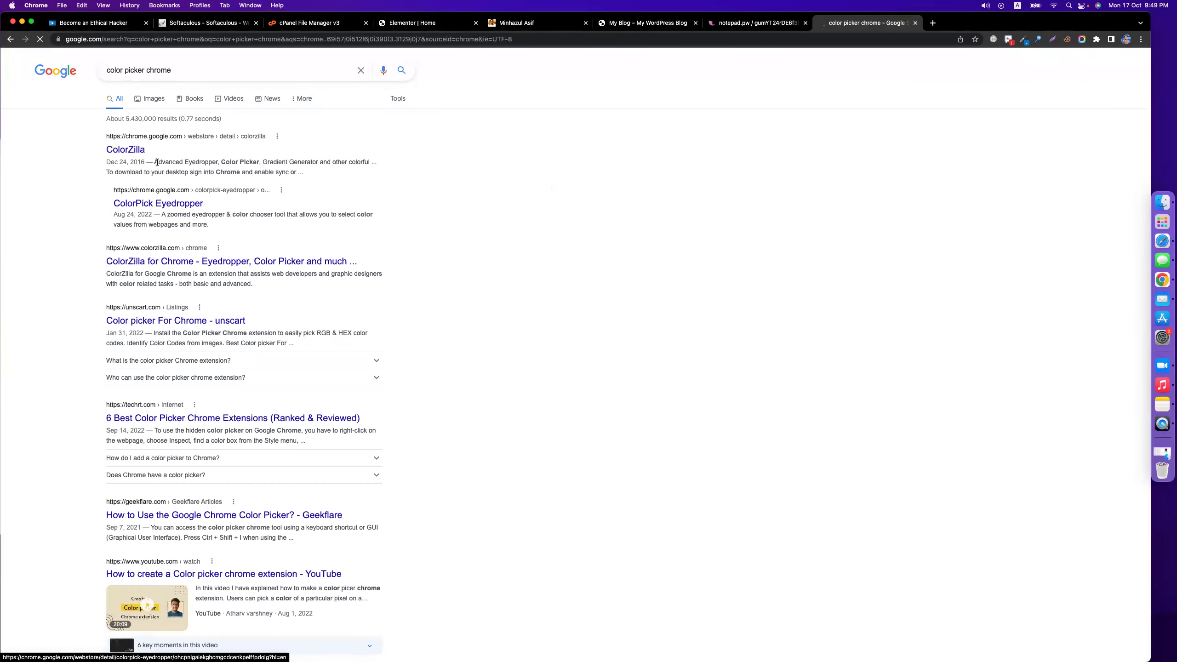
left_click(126, 150)
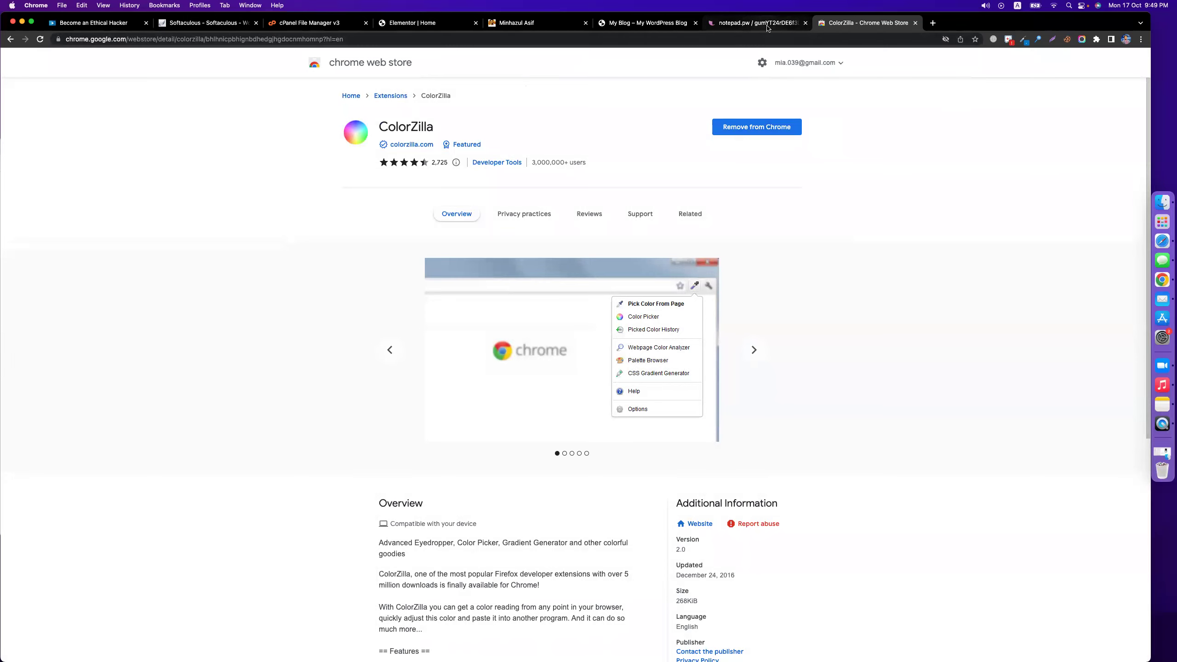
left_click(671, 21)
Sample an orange from the photo's background with ColorZilla's page colour picker
left_click(431, 23)
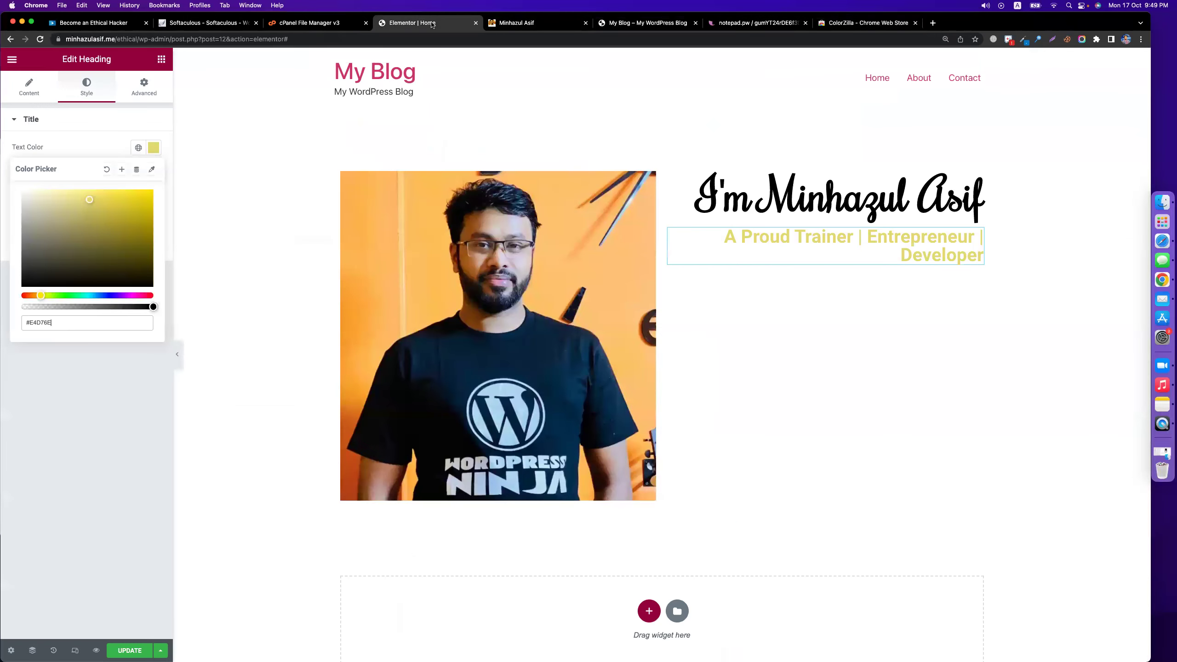
left_click(1023, 41)
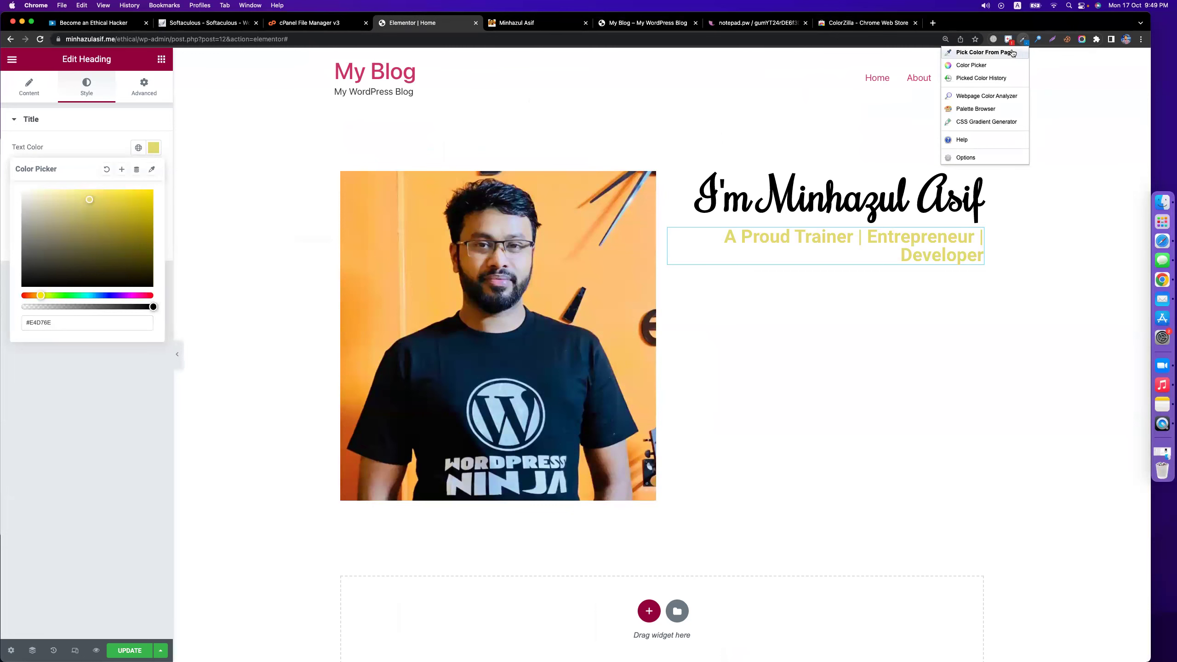
left_click(983, 53)
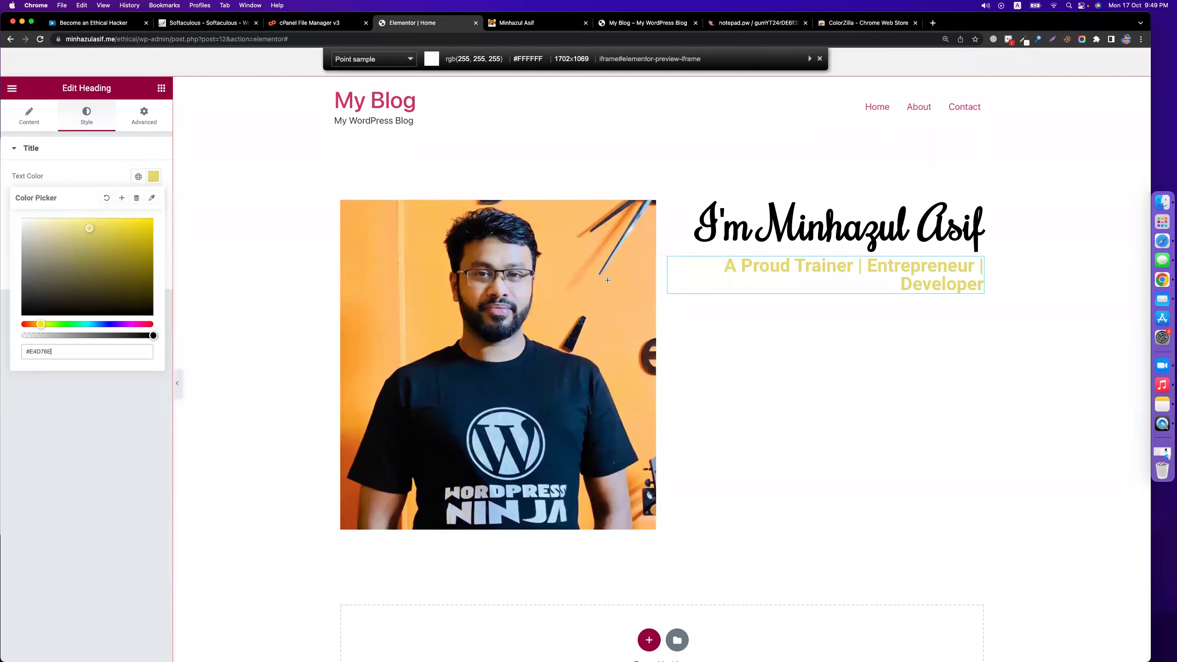
left_click(442, 281)
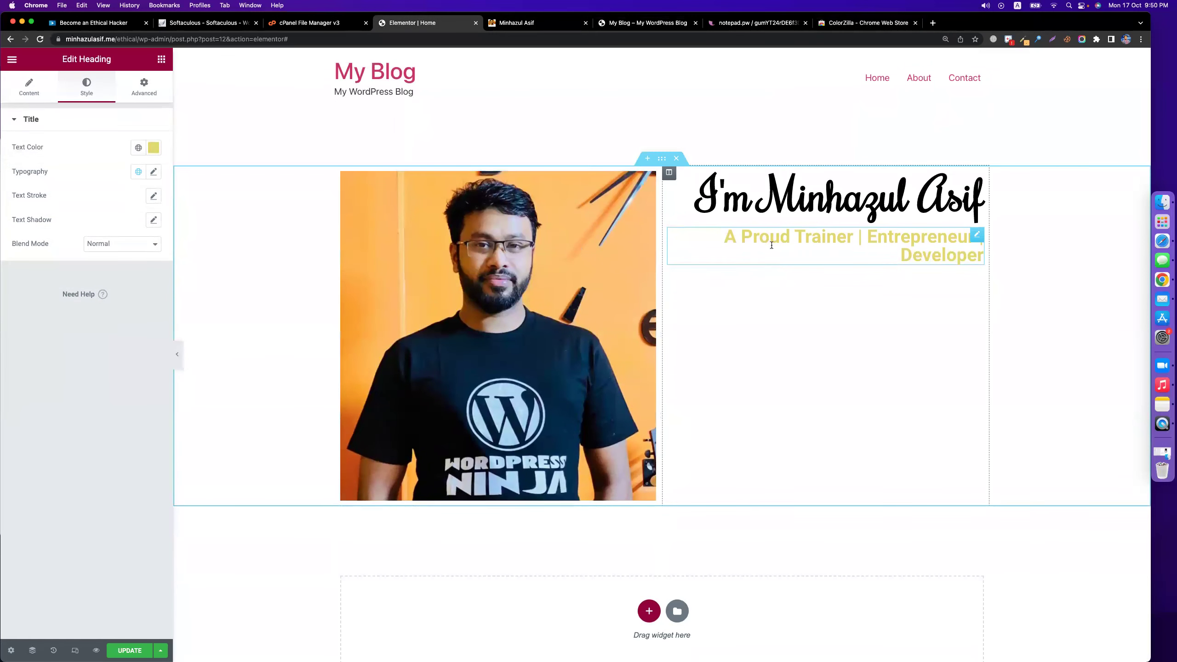
Apply the sampled hex as the subtitle's text colour, settling on orange #F4AF49
triple_click(771, 244)
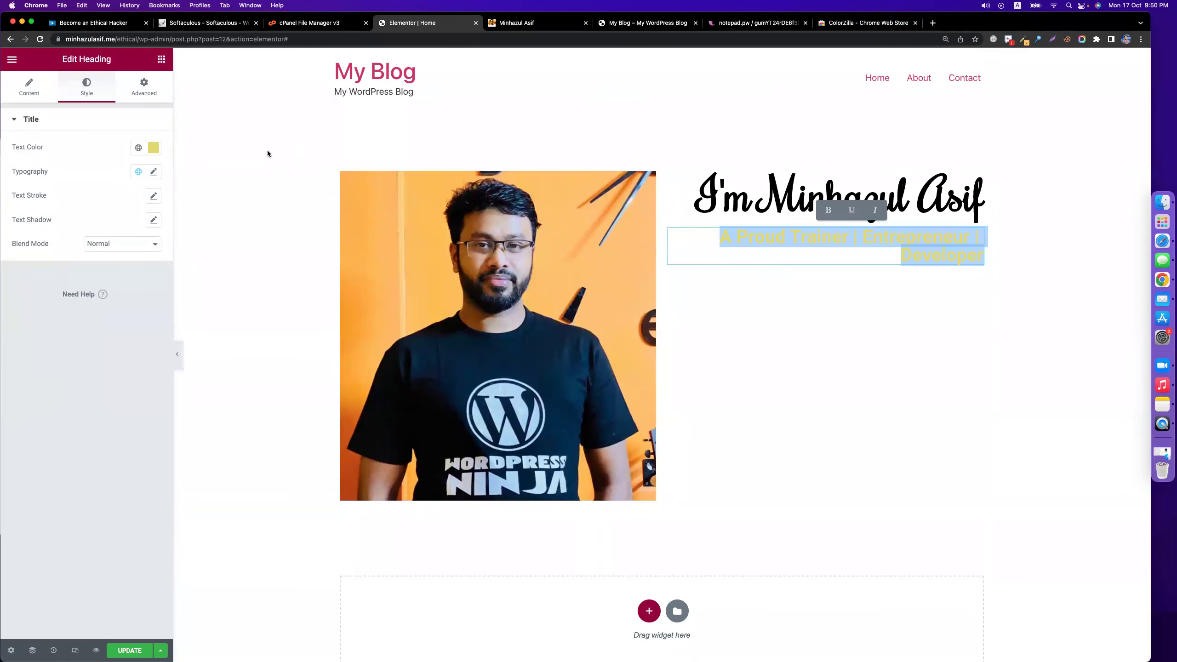
left_click(154, 148)
left_click(50, 323)
key("super+a")
key("super+v")
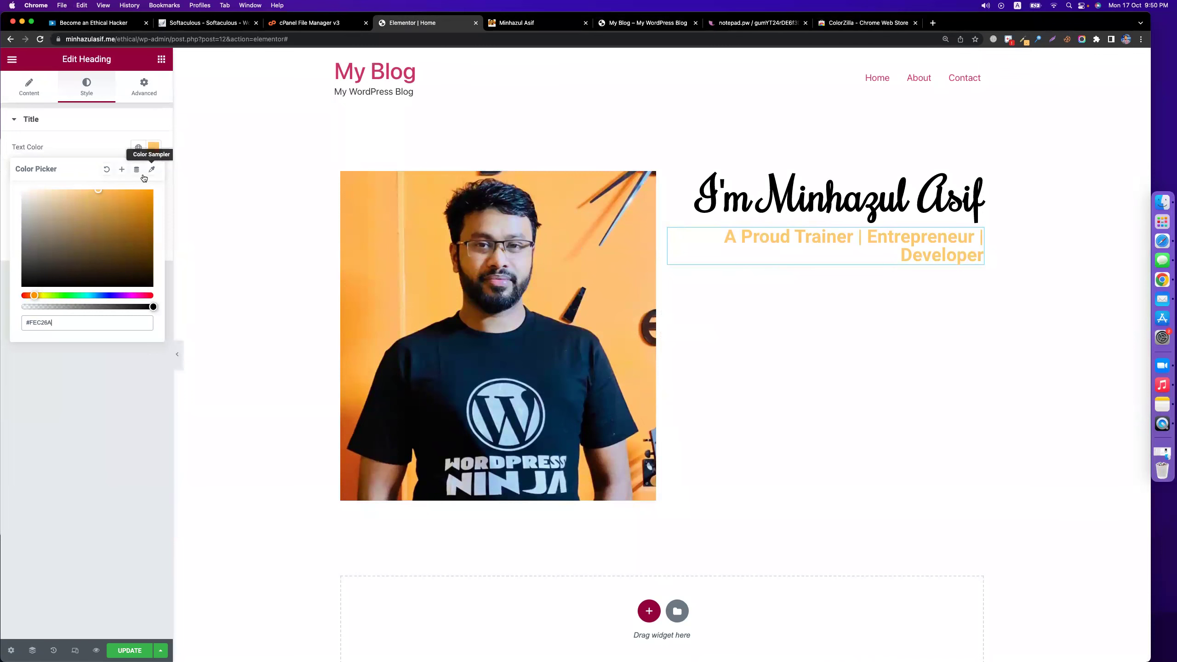
left_click(113, 196)
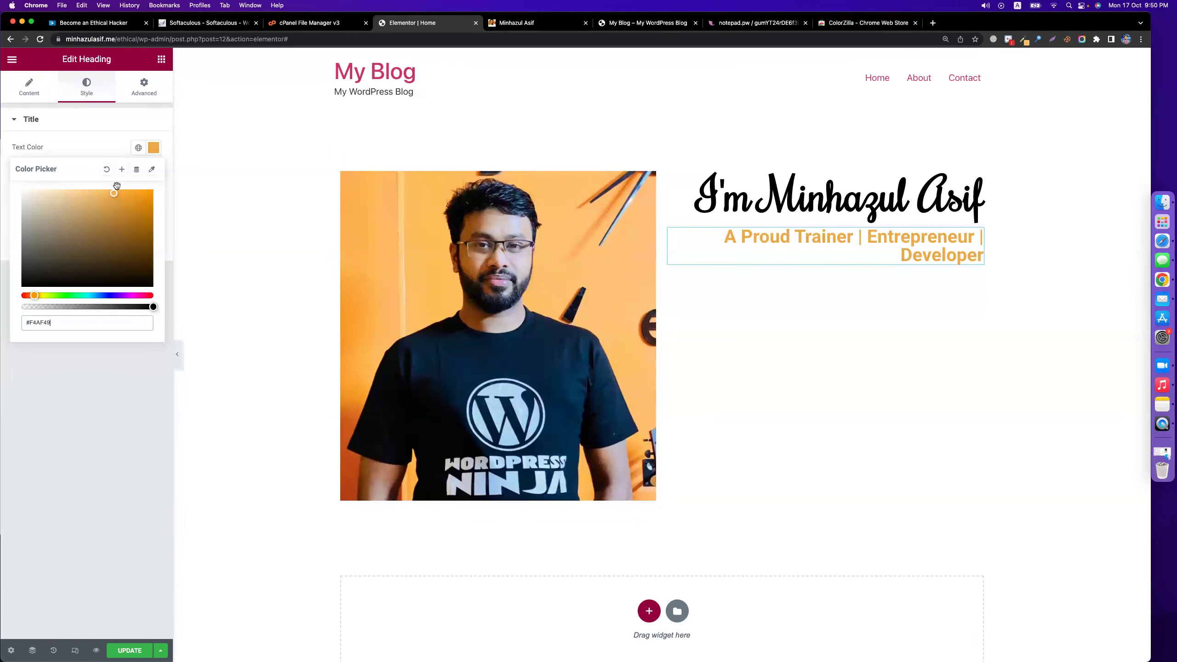
left_click(154, 147)
Set the subtitle's typography to the Risque font at size 28 px
left_click(153, 172)
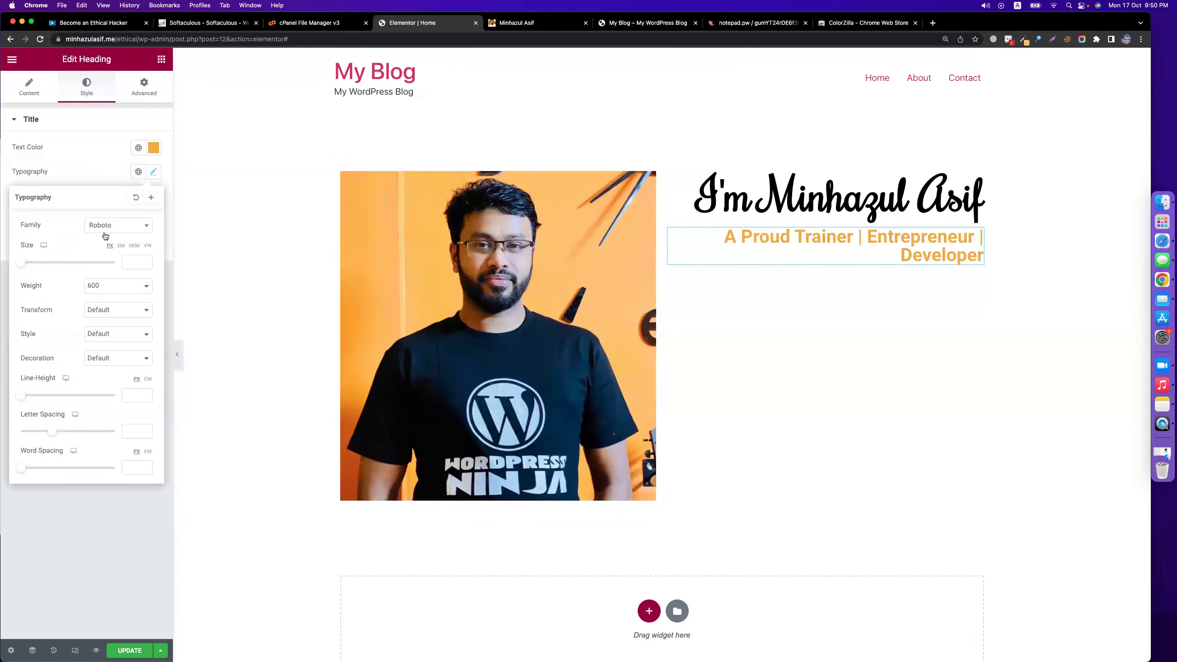
left_click(108, 226)
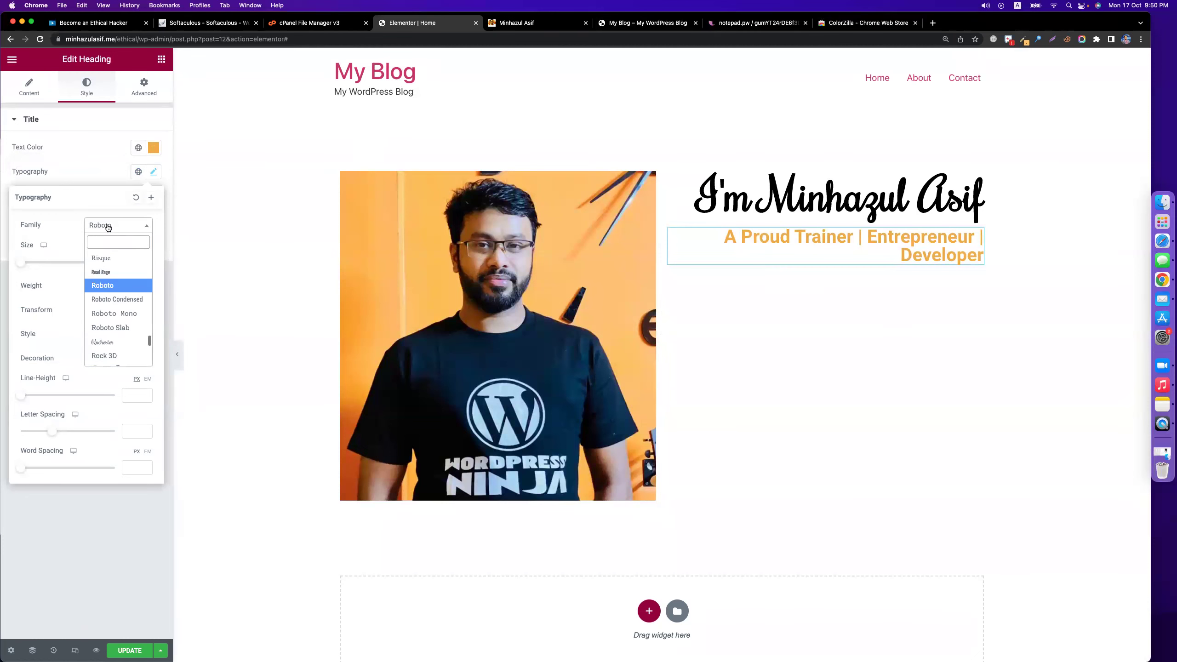
left_click(97, 258)
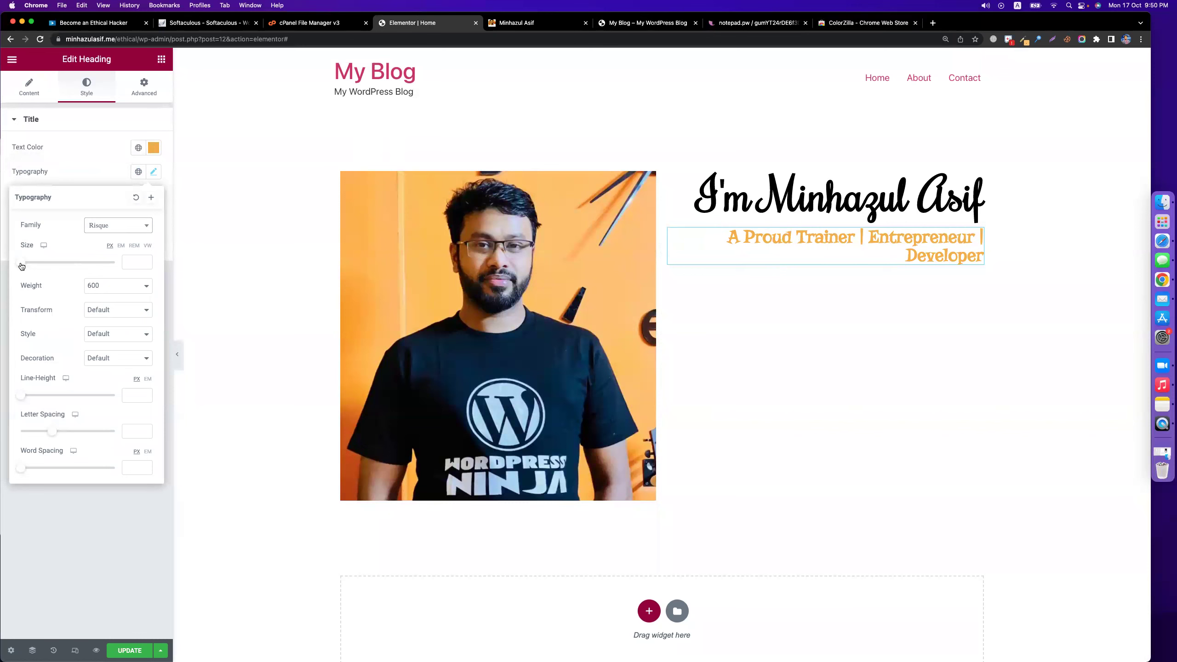
left_click_drag(21, 266, 34, 270)
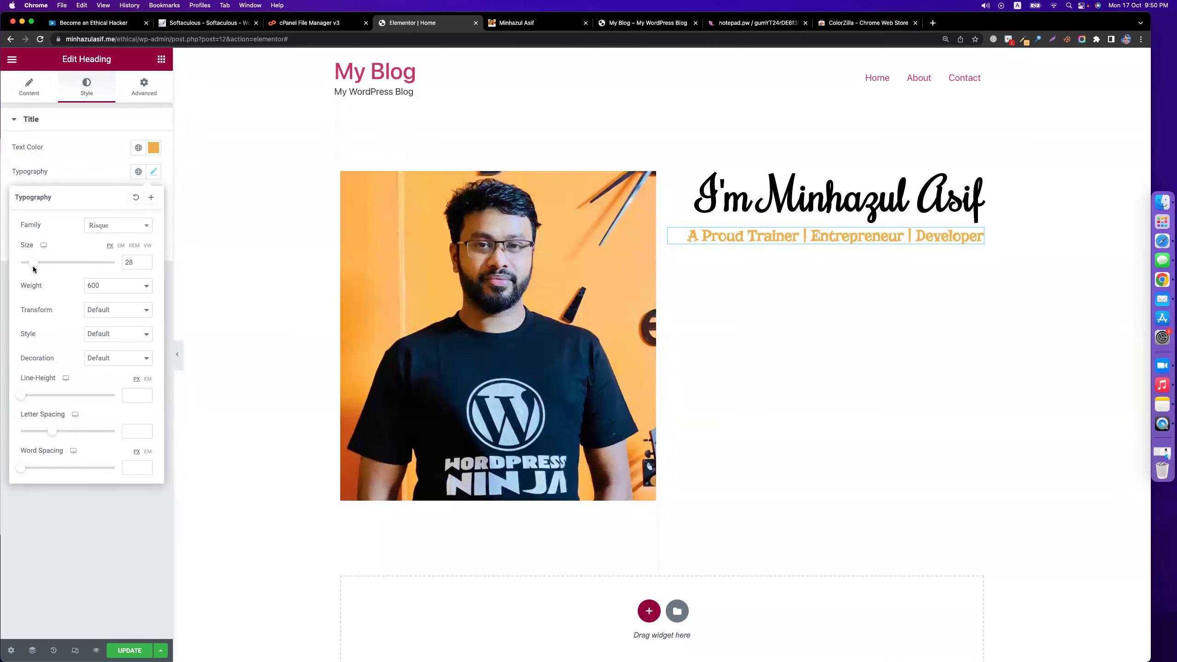
Copy the bio paragraph from the reference portfolio site
left_click(558, 28)
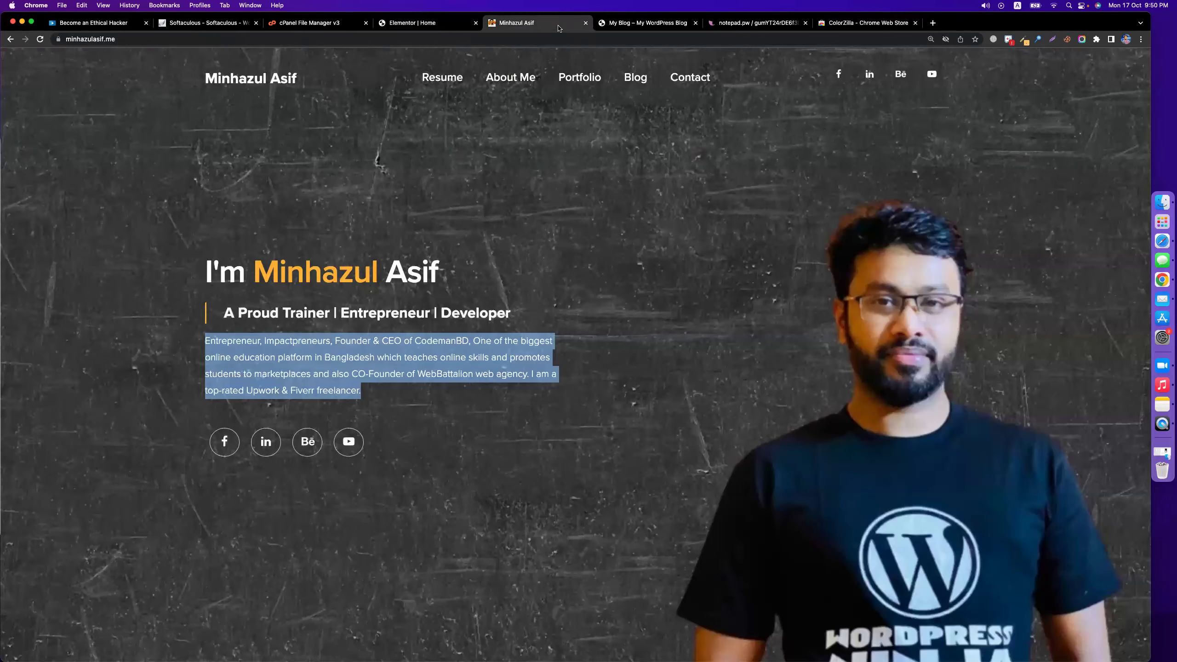
right_click(357, 373)
left_click(366, 371)
Add a Text Editor widget below the subtitle
left_click(405, 29)
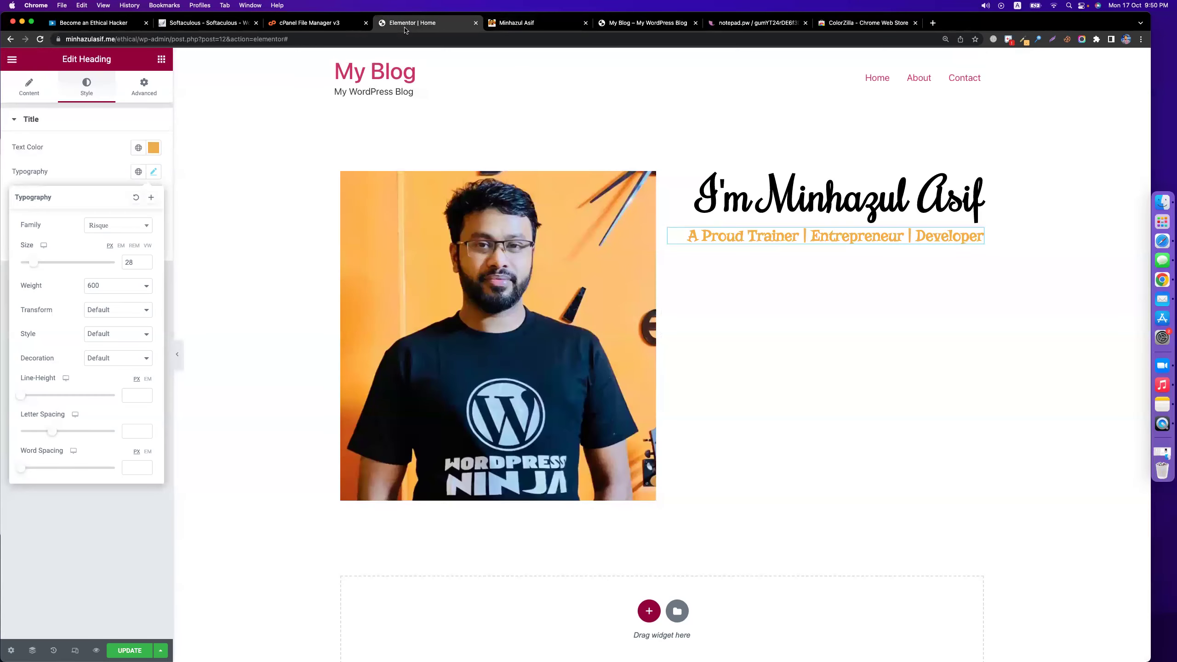
left_click(160, 61)
left_click_drag(126, 263, 754, 241)
Replace the placeholder text with the bio and right-align the paragraph
key("super+a")
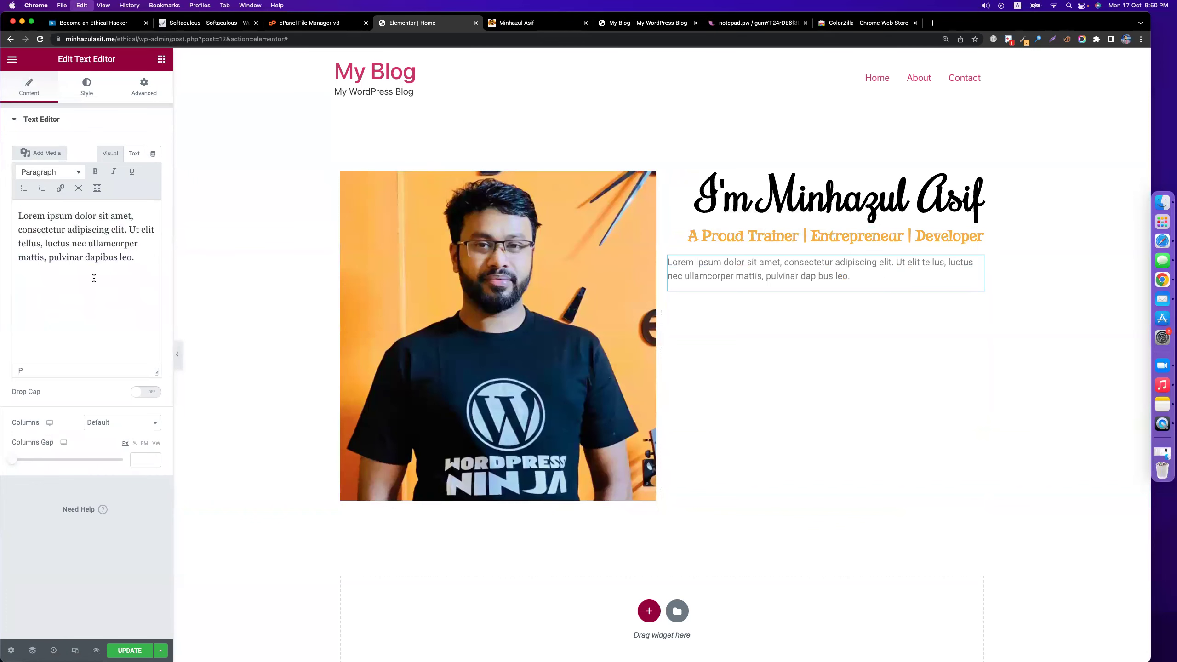
key("super+v")
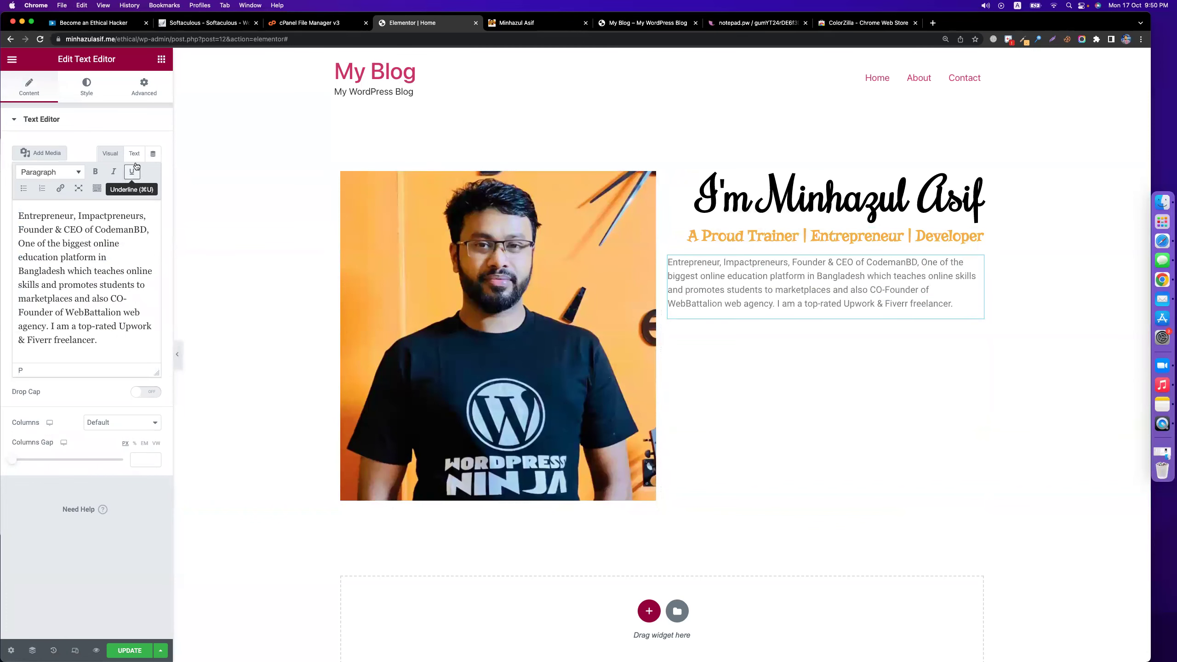
left_click(81, 89)
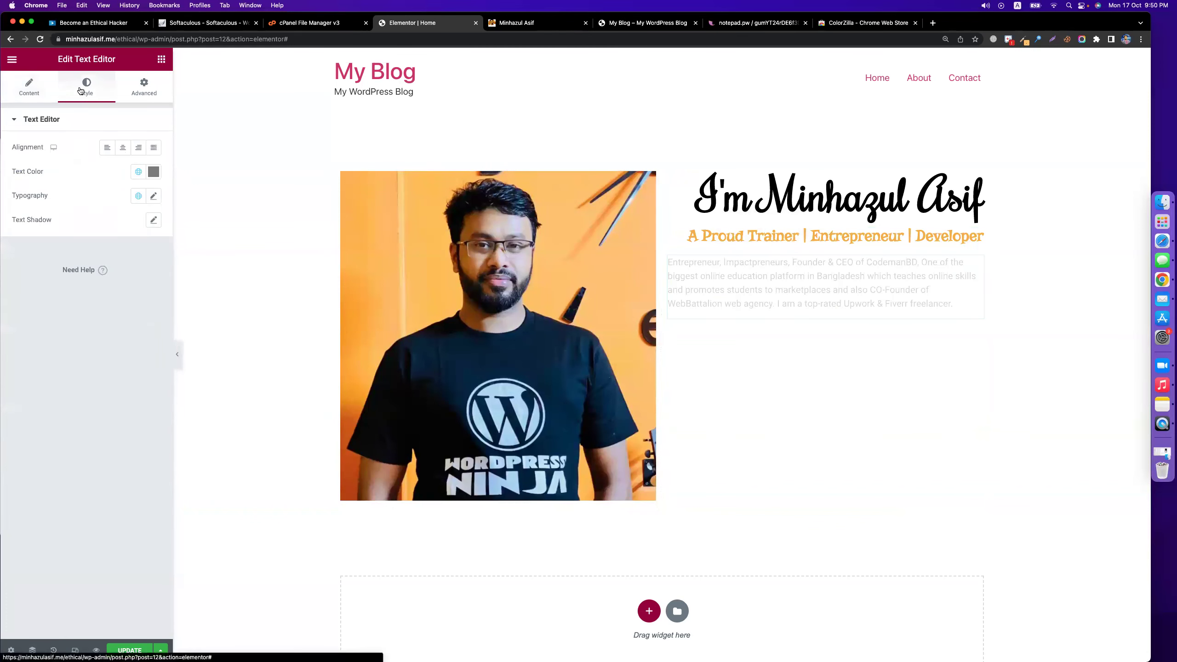
left_click(139, 149)
Make the bio text black (#000000) at font size 24
left_click(154, 172)
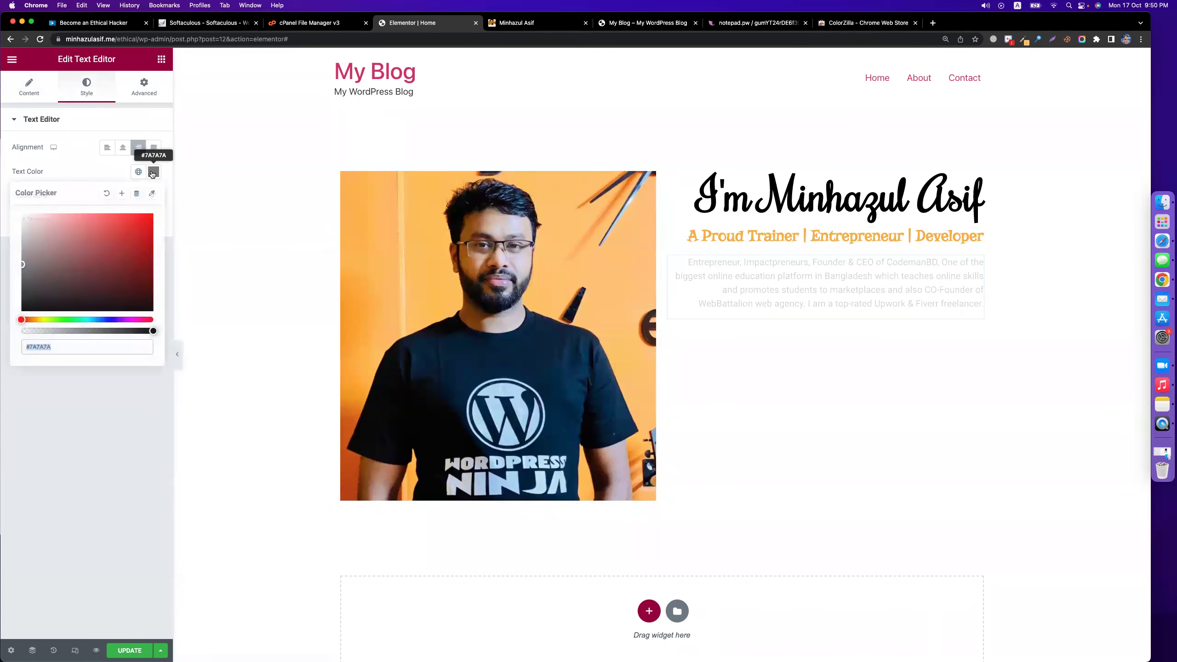
left_click(148, 308)
left_click_drag(147, 308, 160, 319)
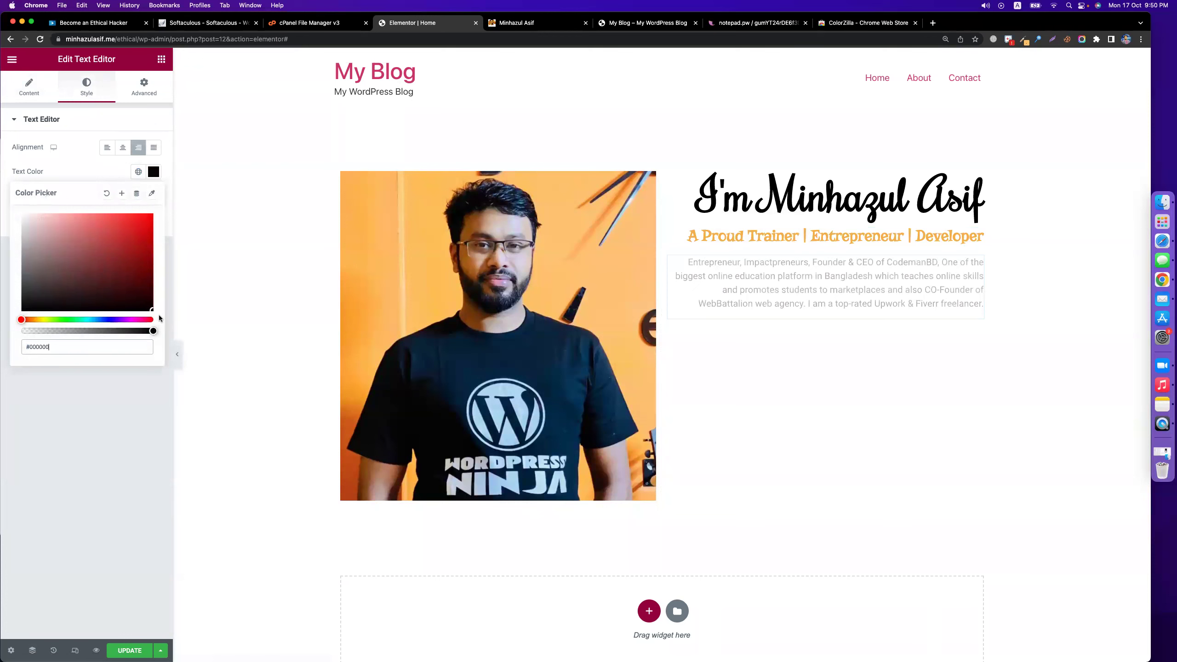
left_click(129, 405)
left_click(154, 197)
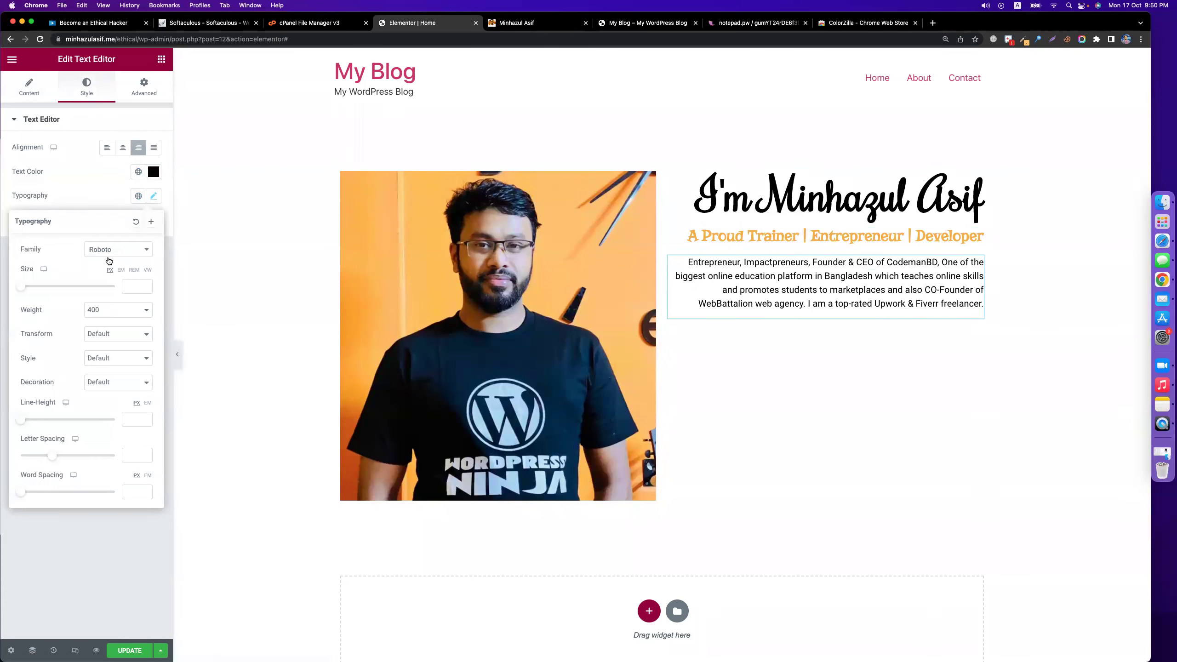
left_click_drag(20, 286, 31, 292)
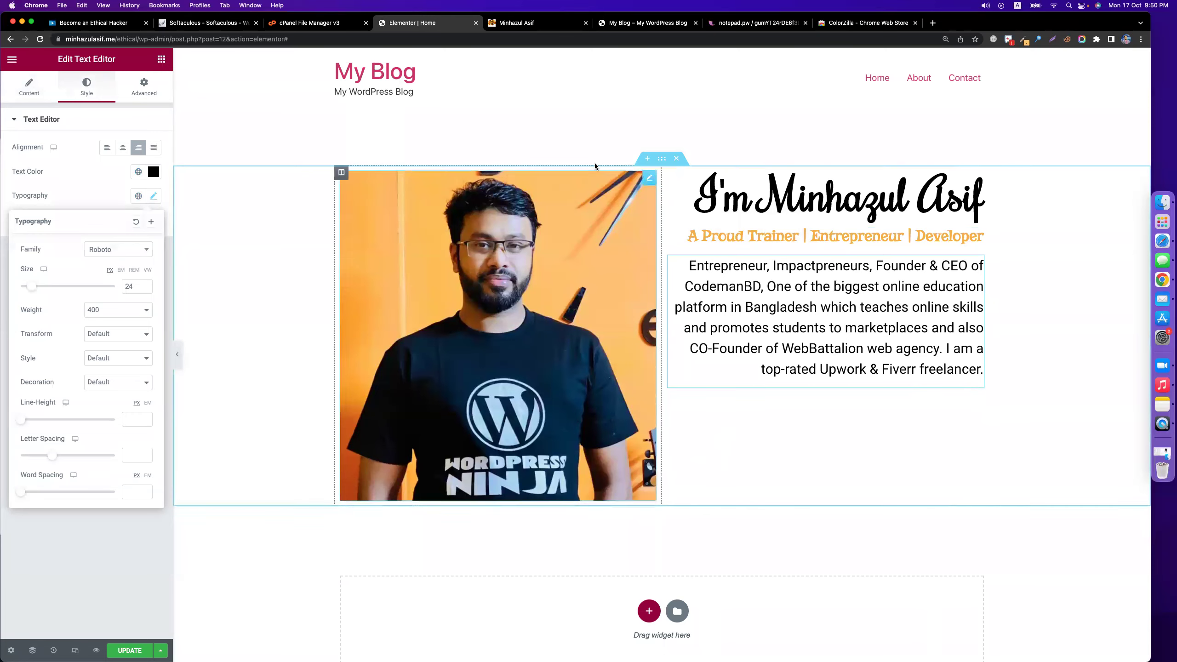
Compare the styled paragraph against the live reference site
left_click(530, 23)
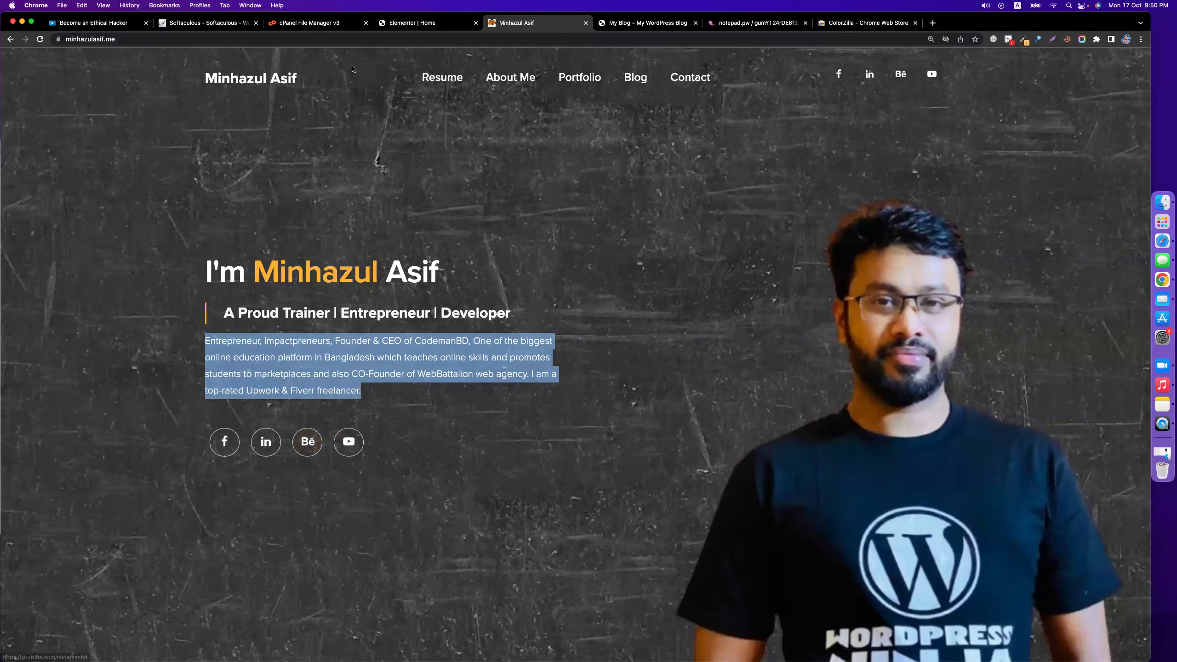
left_click(396, 22)
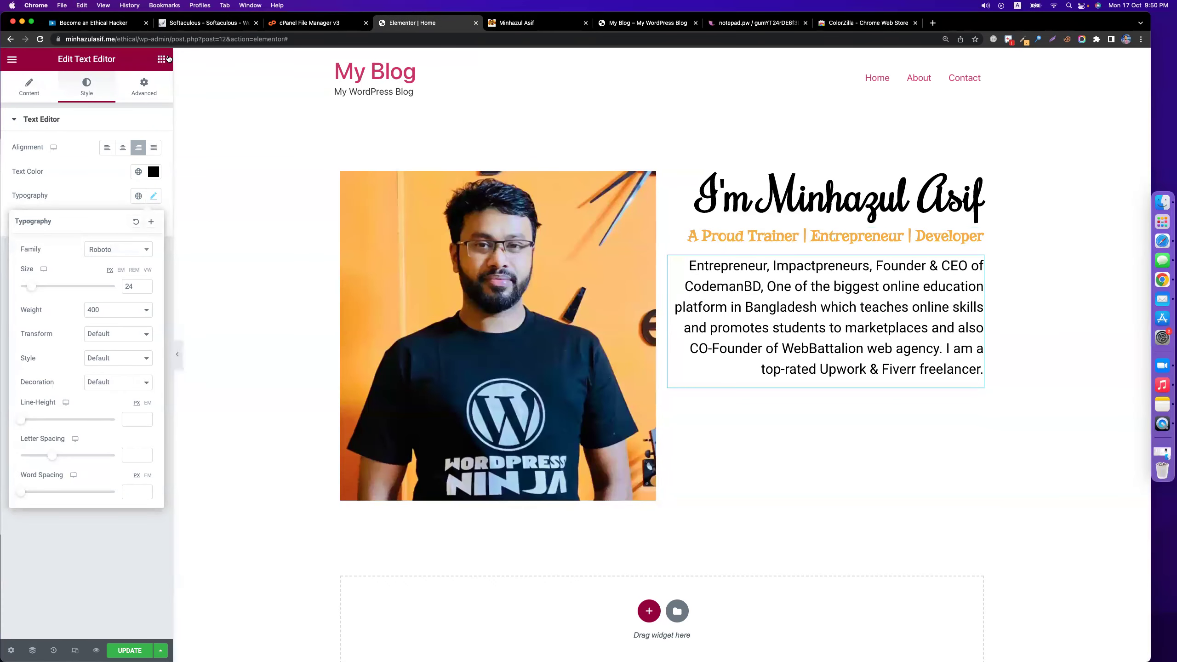
left_click(161, 59)
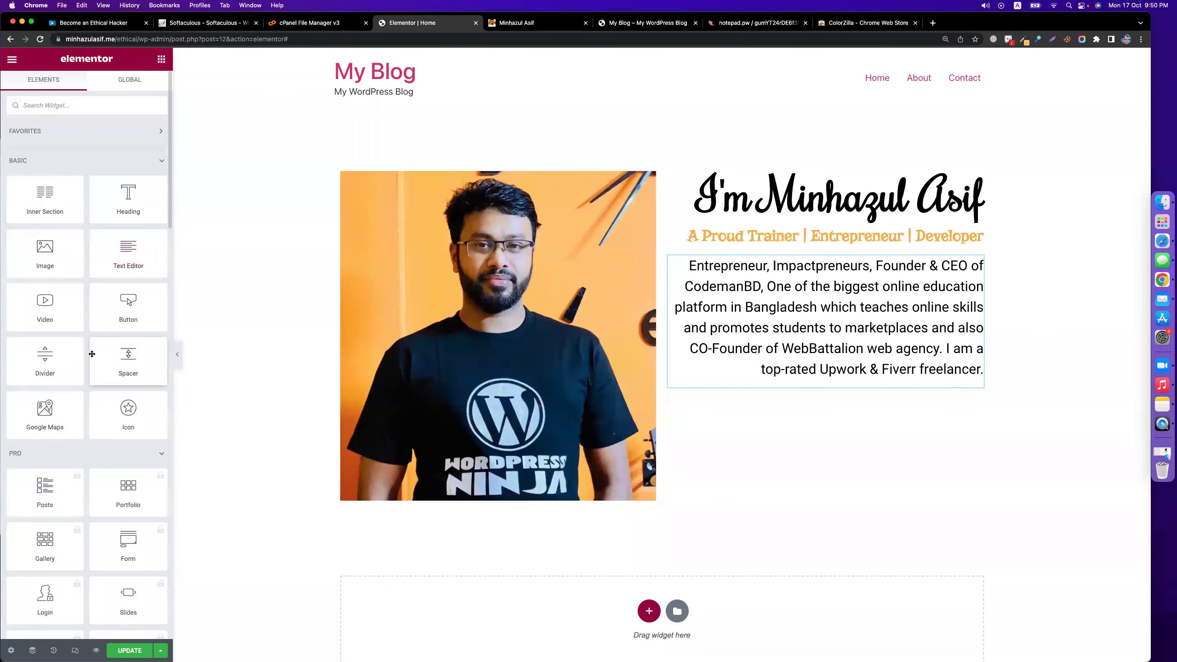
Add a right-aligned Social Icons widget (Facebook, Twitter, YouTube) below the bio, searching 'so'
scroll(93, 354, "down", 15)
scroll(93, 354, "down", 5)
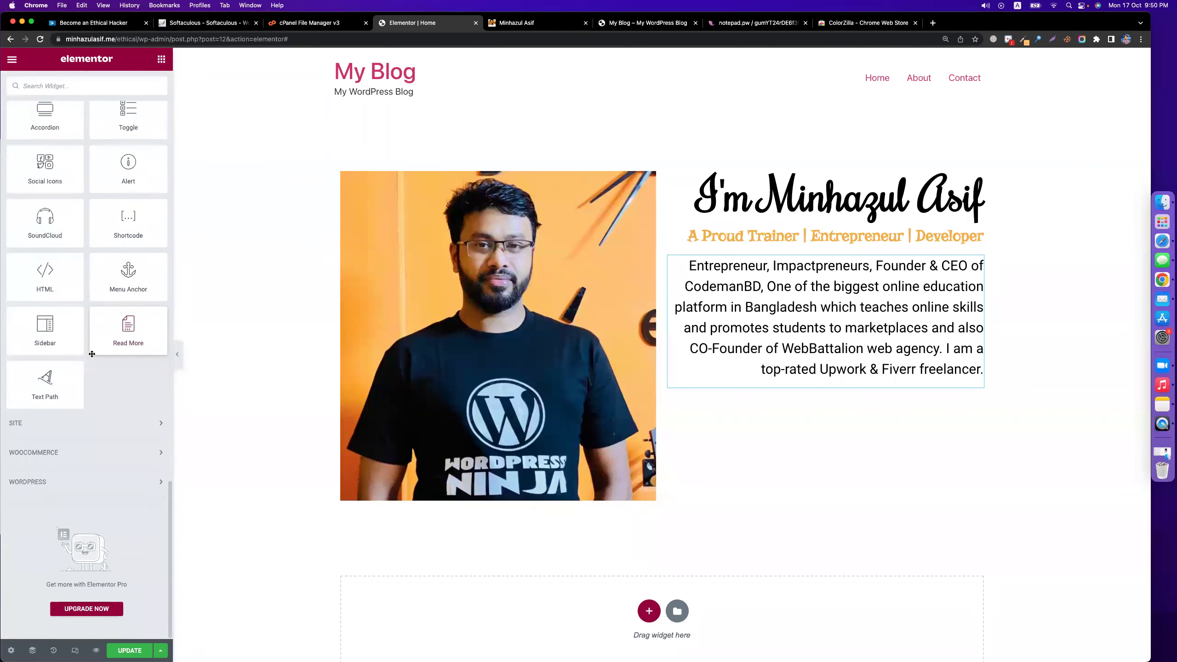
scroll(90, 353, "up", 20)
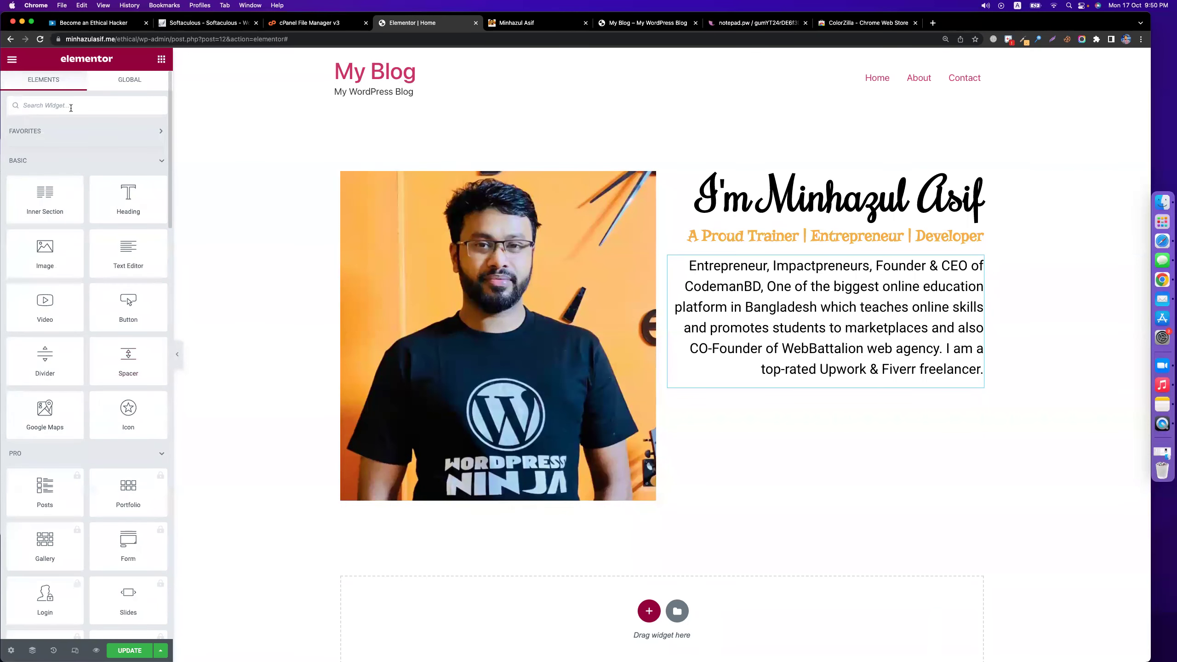
left_click(69, 102)
type("so")
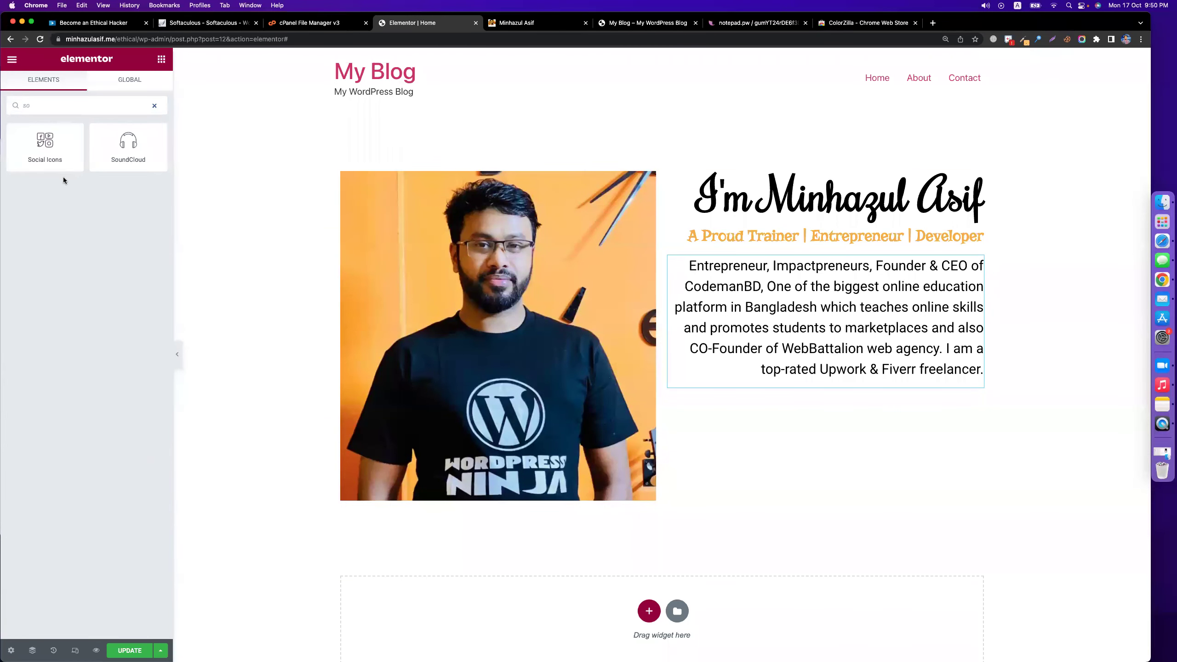
left_click_drag(50, 155, 774, 385)
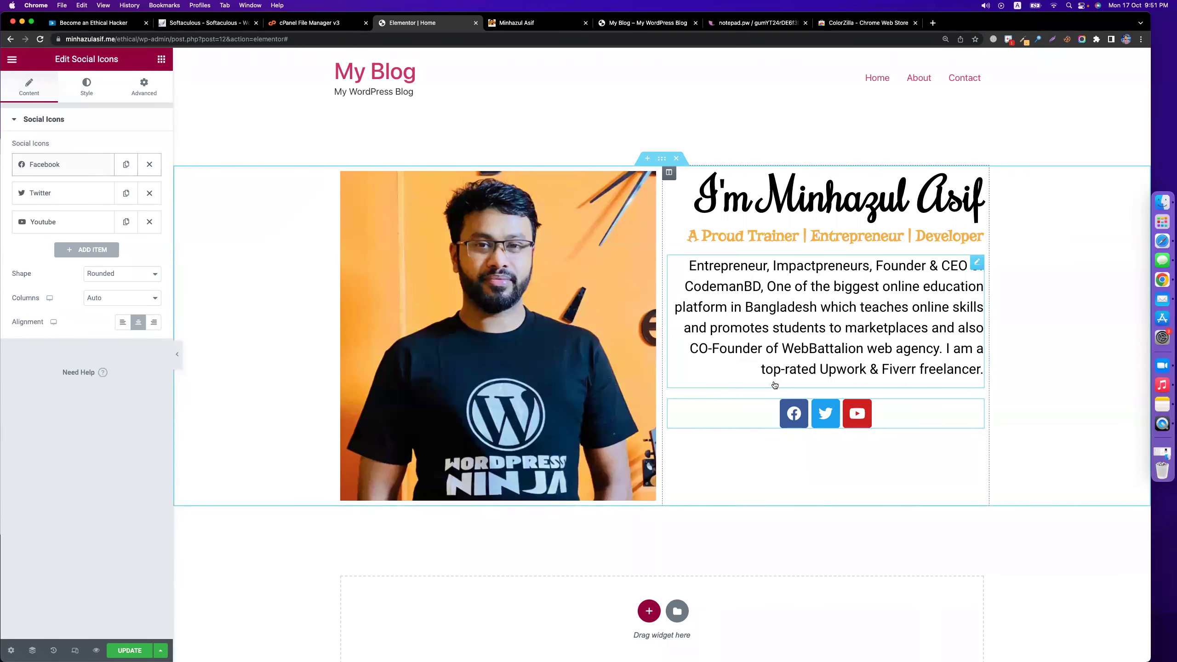
left_click(156, 323)
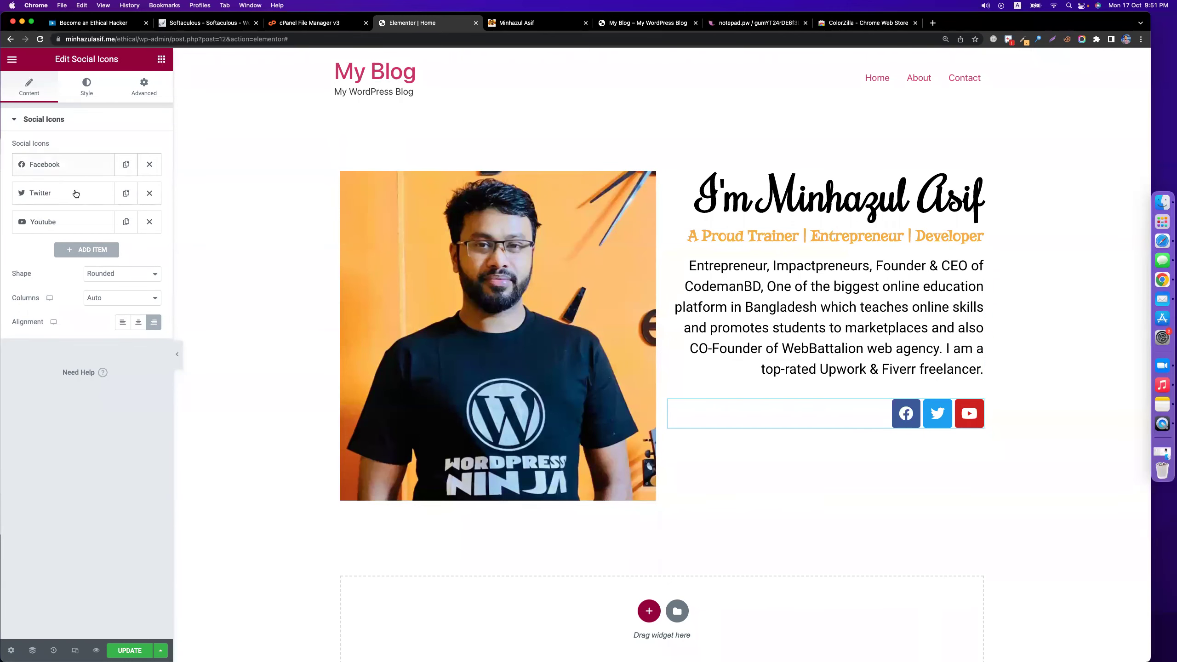
left_click(89, 170)
left_click(62, 283)
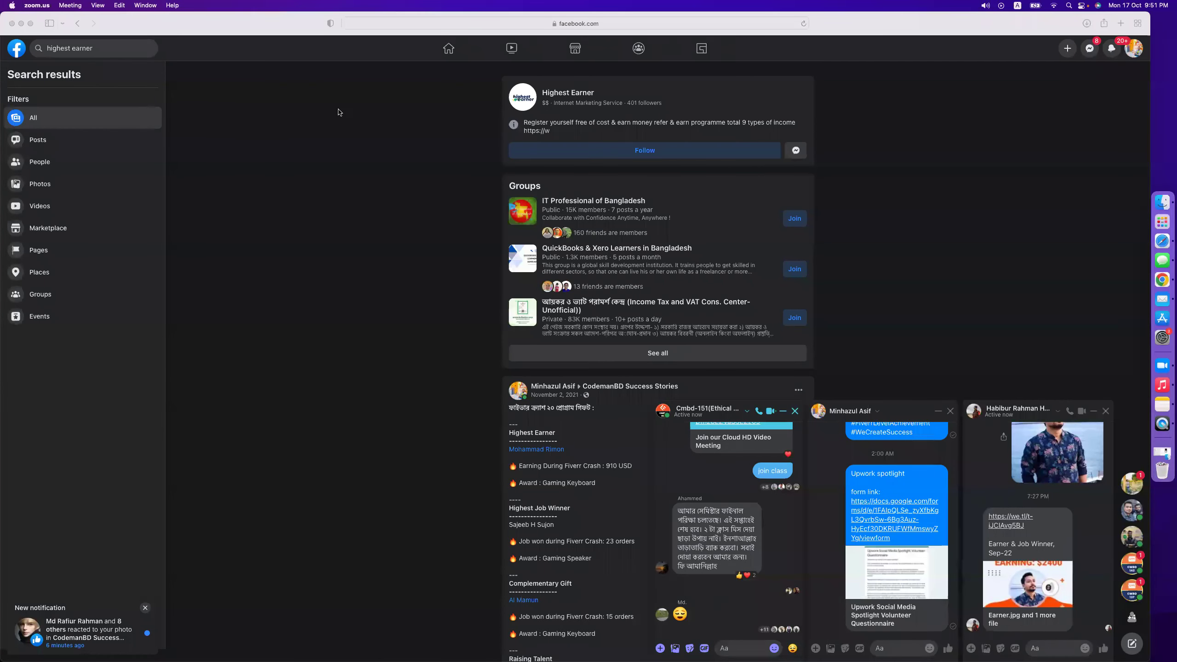
Copy the Facebook profile page's URL from Safari's address bar
left_click(435, 50)
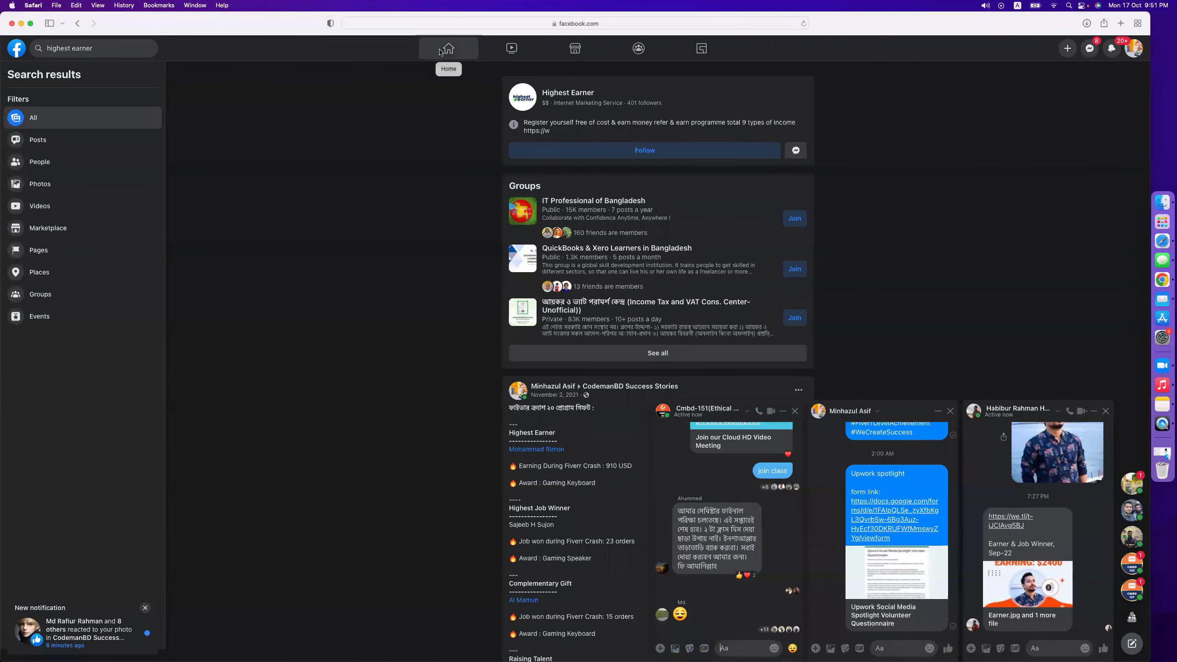
left_click(440, 52)
left_click(1126, 54)
left_click(1033, 81)
left_click(743, 24)
right_click(743, 24)
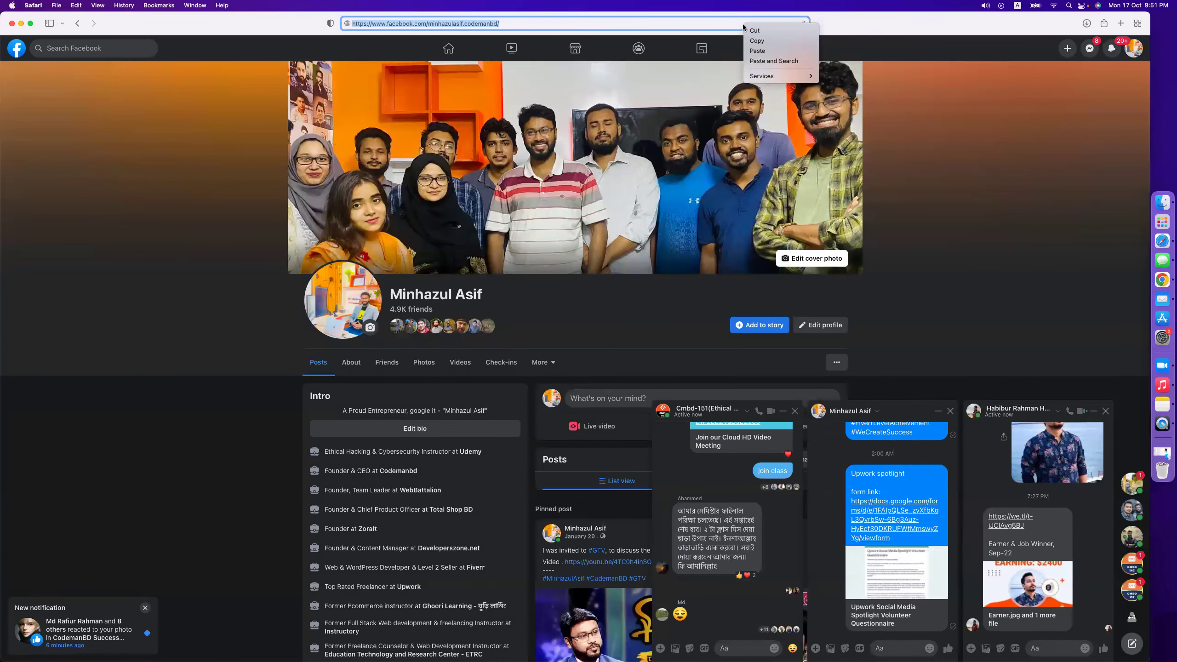
left_click(757, 41)
key("super+Tab")
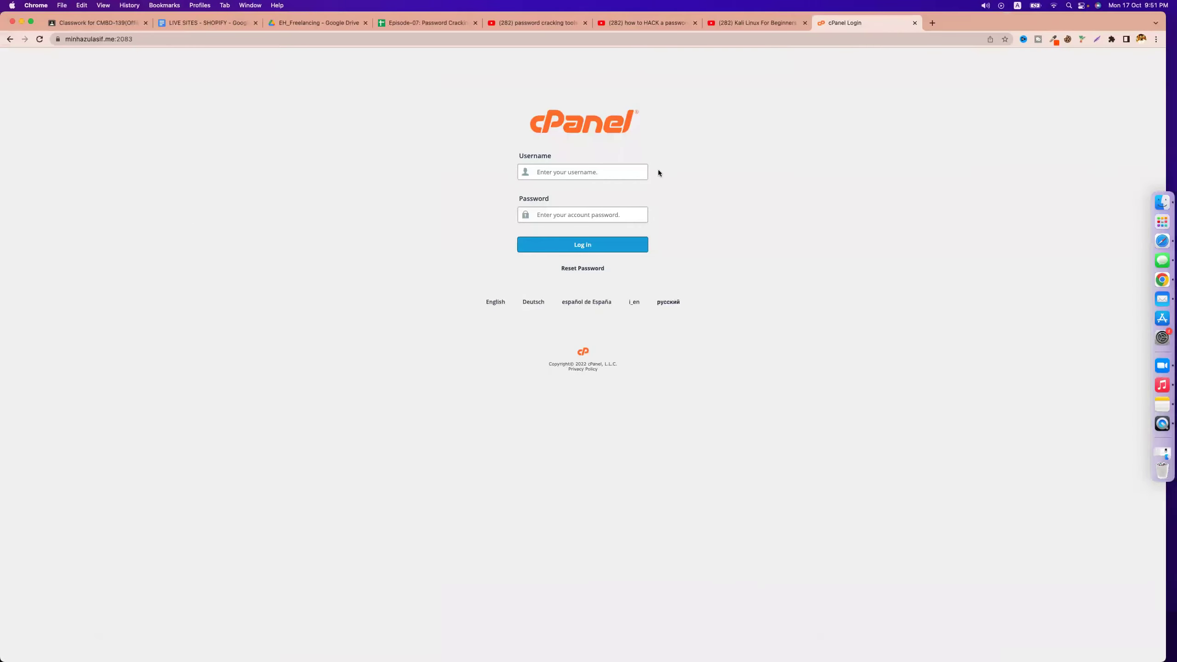
key("ctrl+Left")
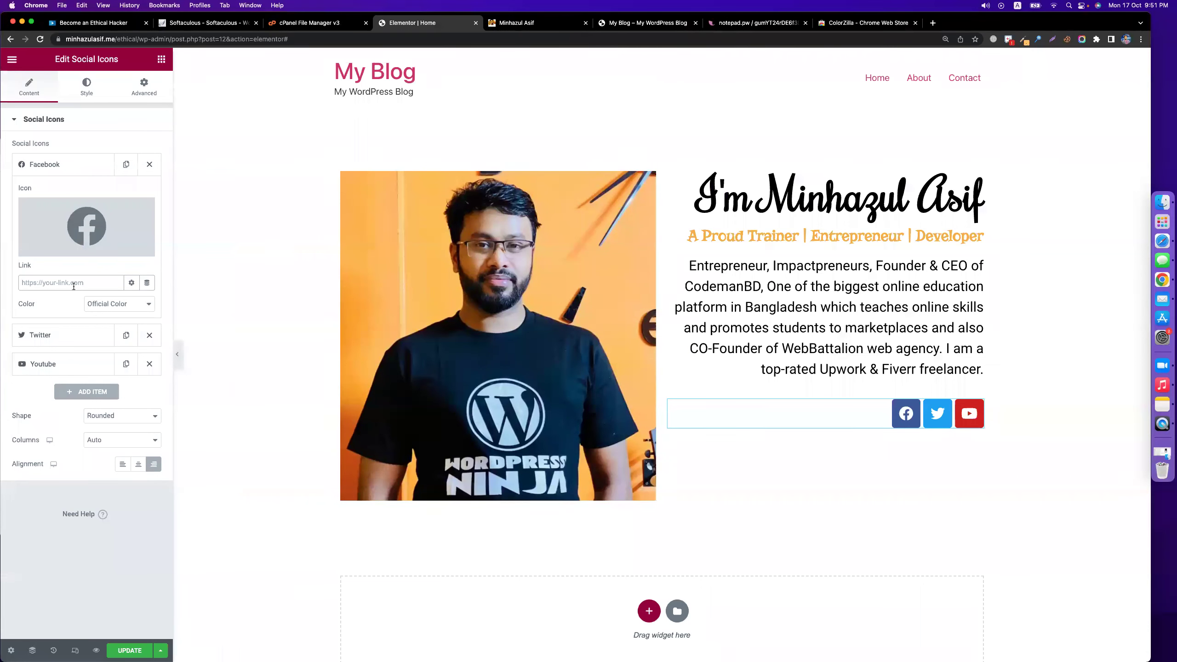
Paste the Facebook profile URL into the Facebook icon's Link field
left_click(73, 283)
key("super+v")
left_click(99, 174)
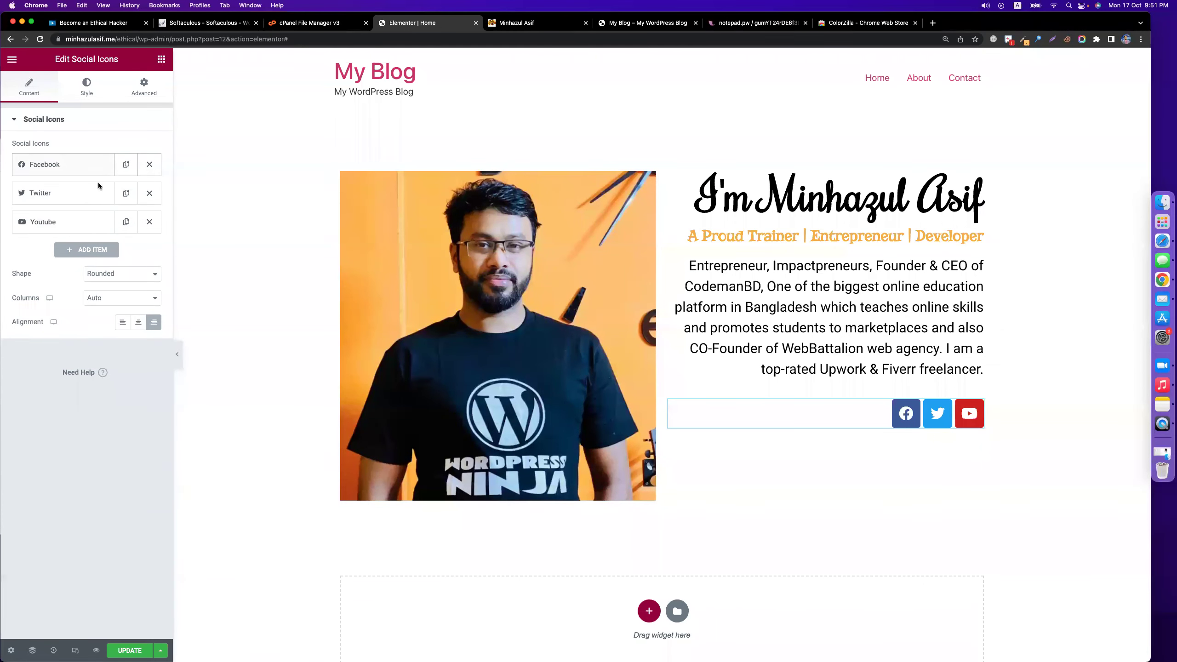
Add a fourth social icon set to Linkedin from the Icon Library
left_click(91, 250)
left_click(80, 251)
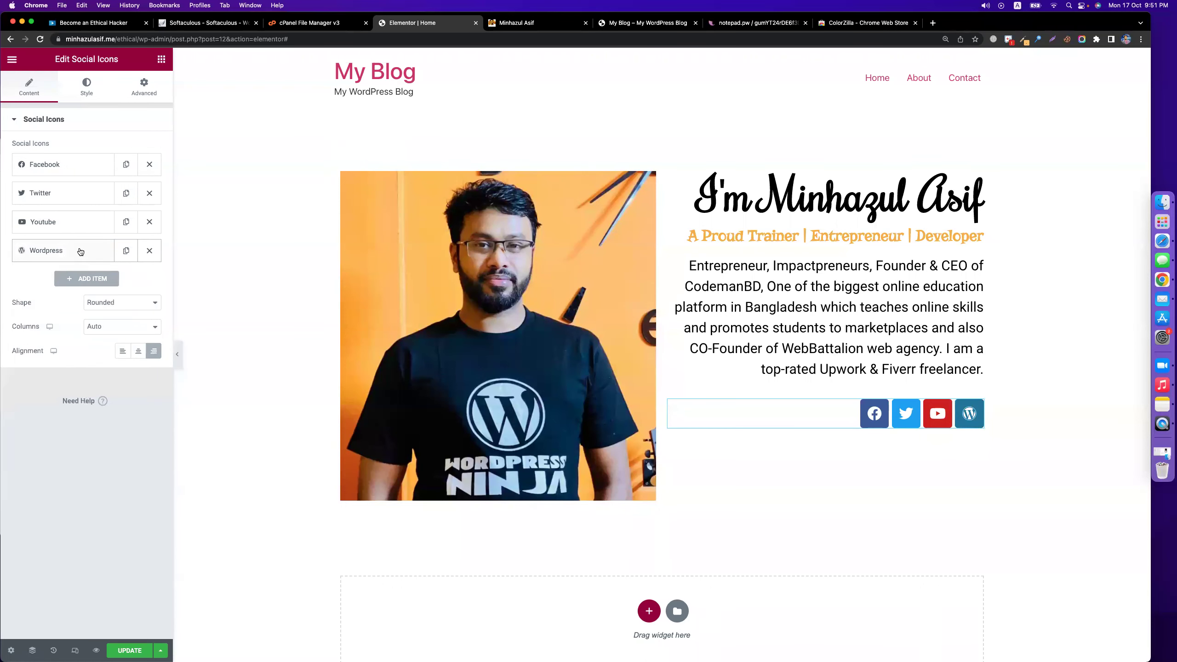
left_click(80, 251)
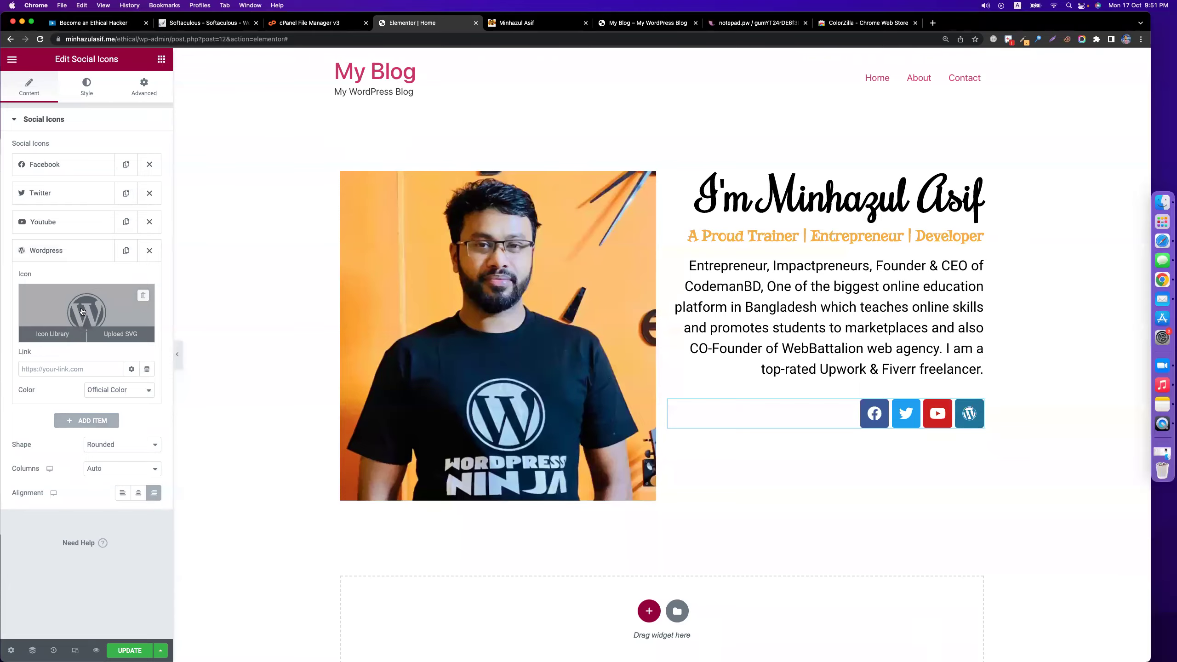
left_click(81, 311)
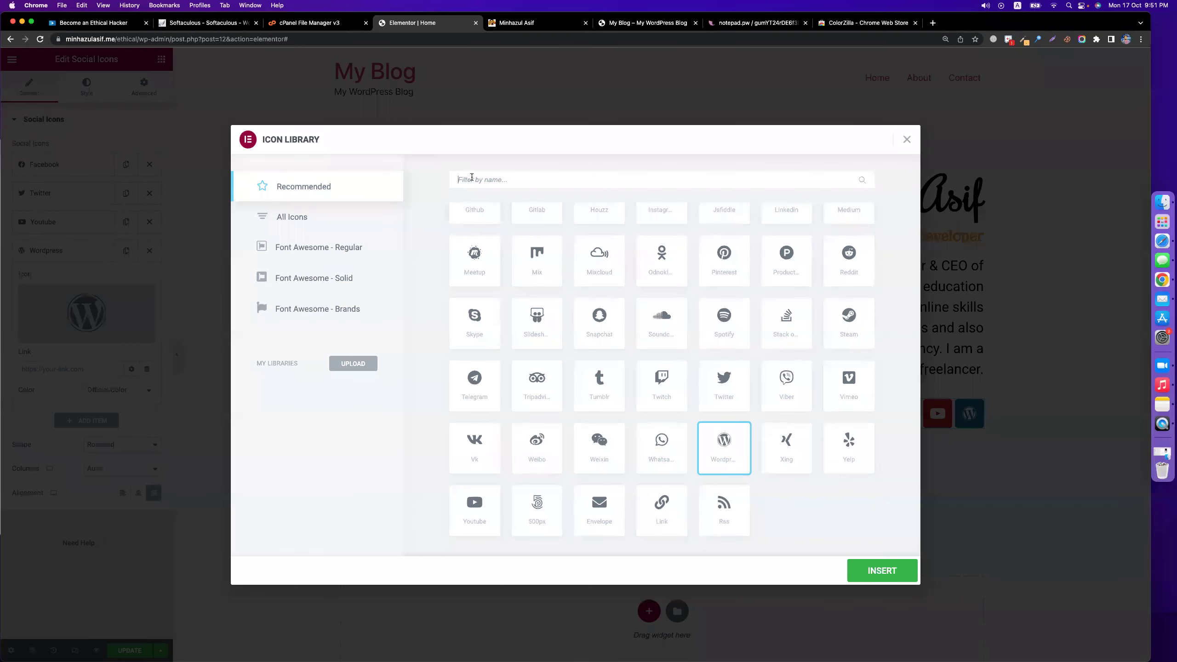
left_click(471, 180)
type("link")
left_click(470, 248)
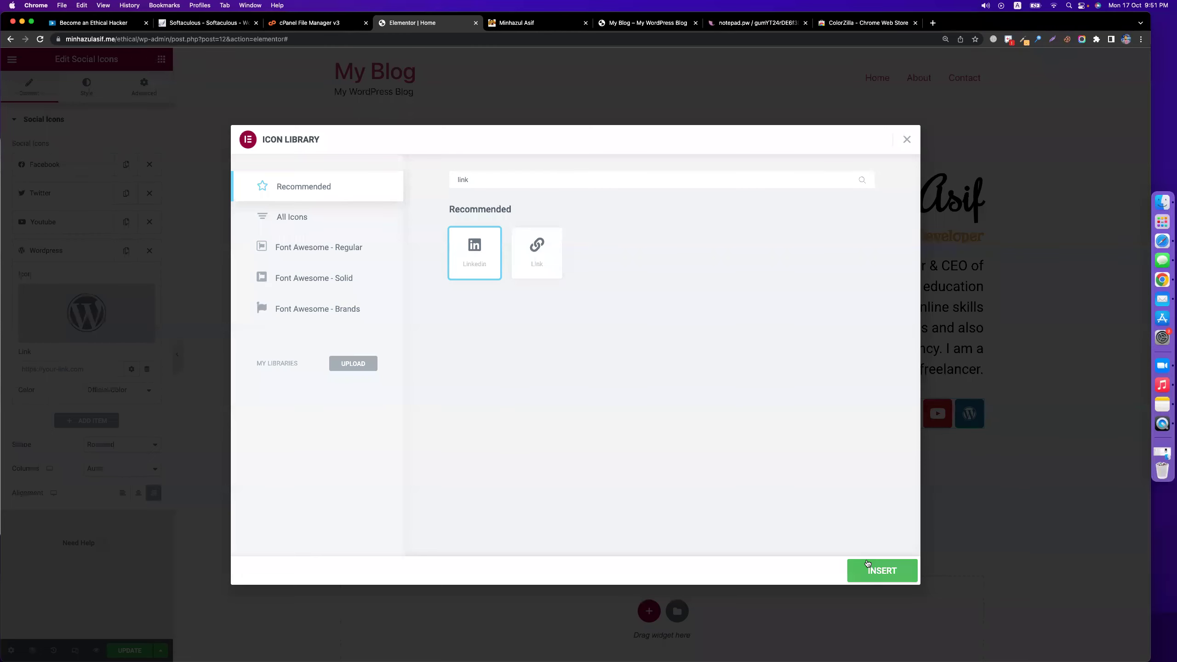
left_click(867, 570)
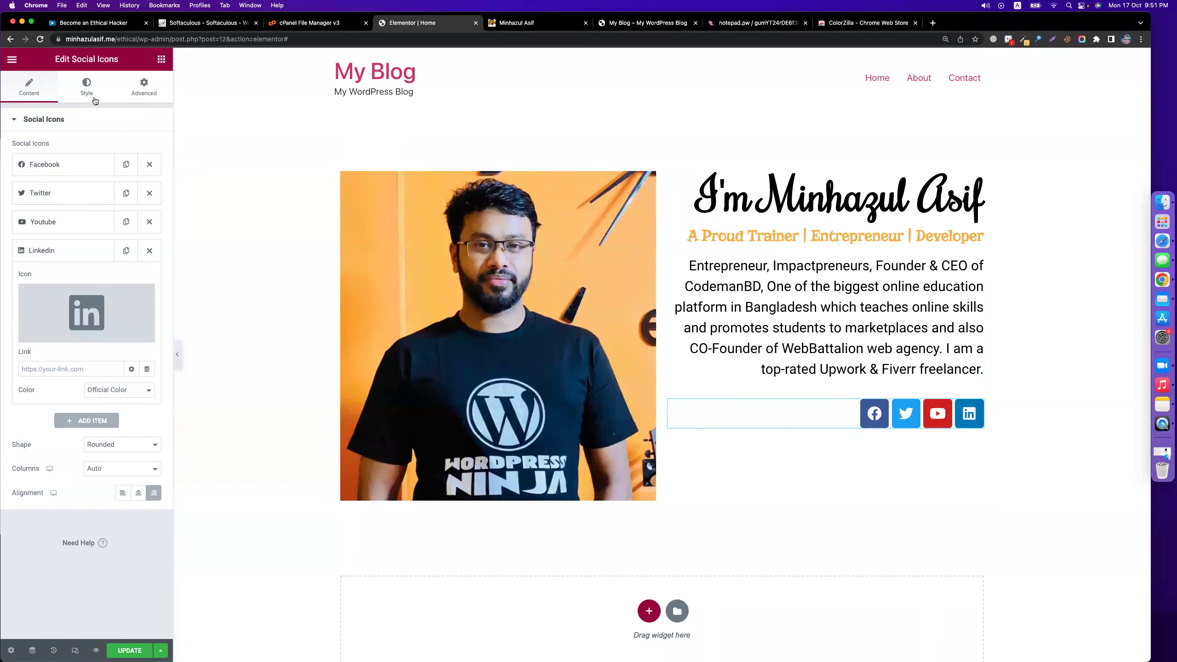
left_click(114, 444)
Change the social icons' shape to circle
left_click(107, 457)
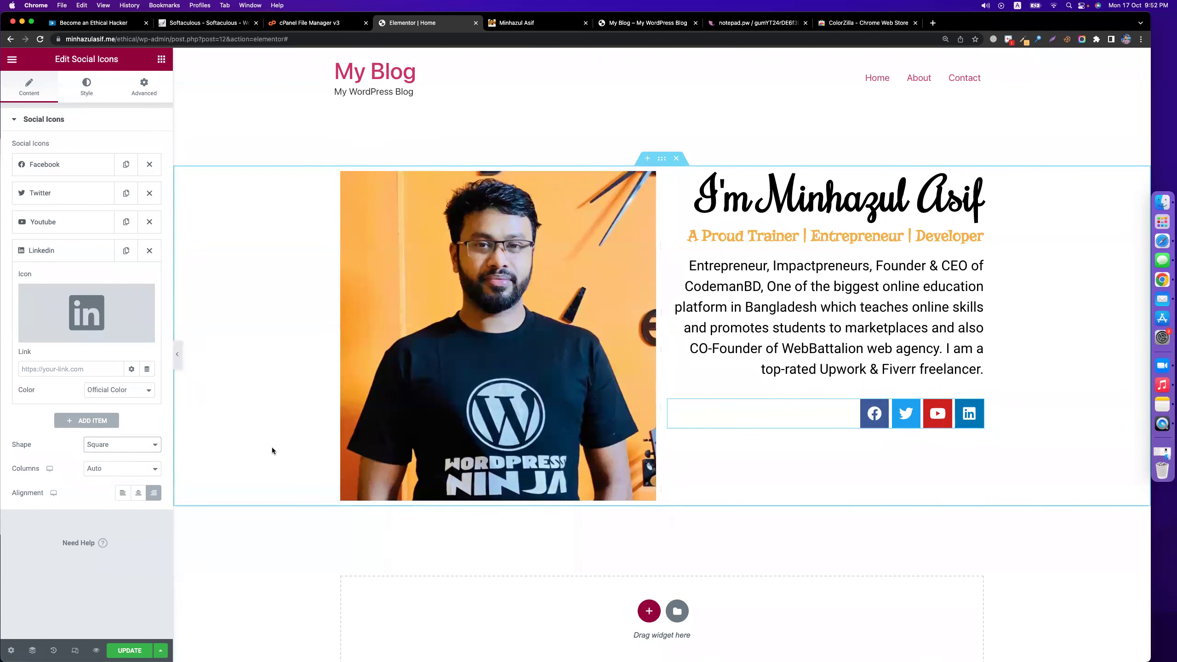
left_click(148, 443)
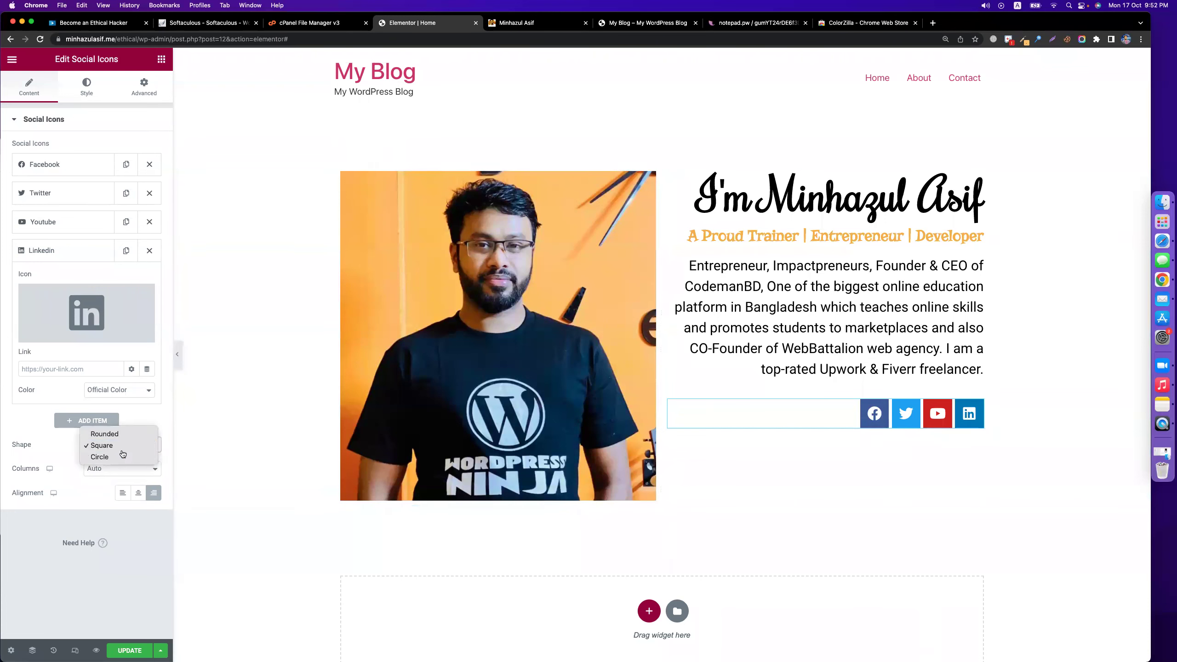
left_click(107, 459)
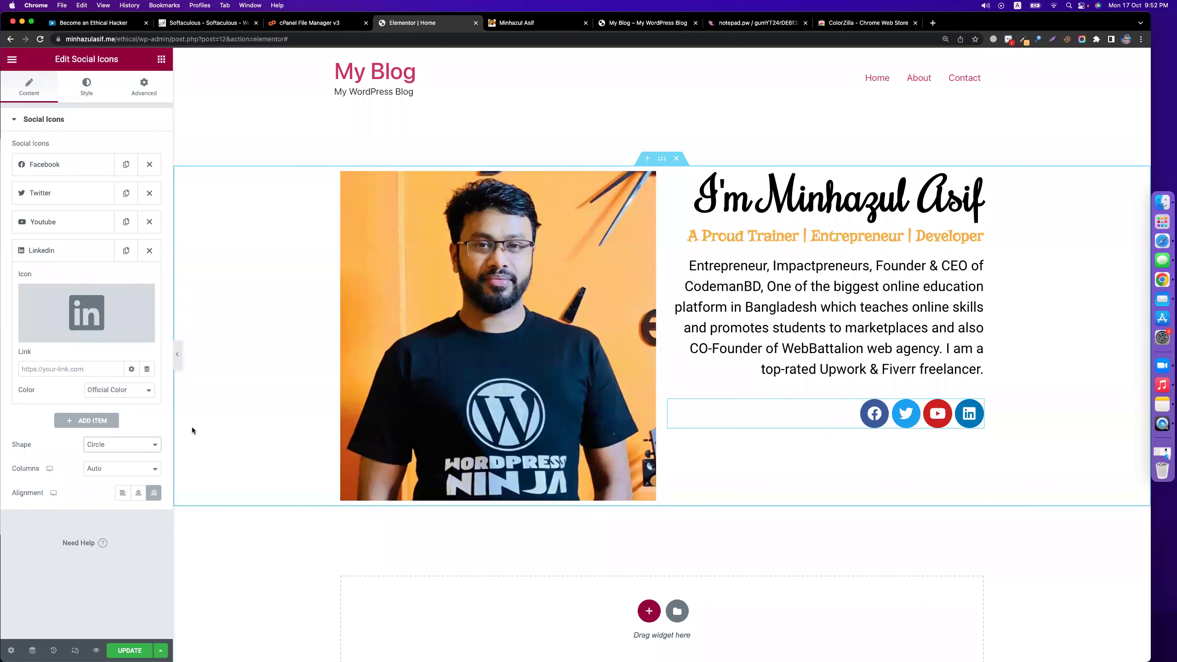
Enlarge the social icons to size 30
left_click(86, 89)
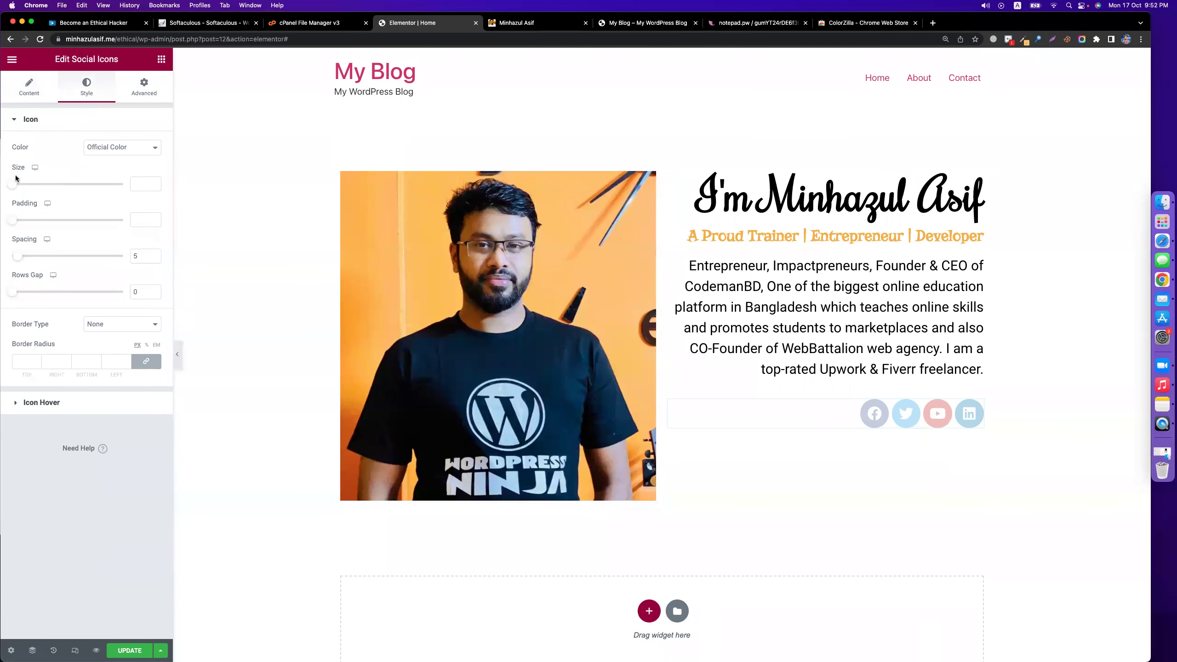
left_click_drag(14, 186, 19, 187)
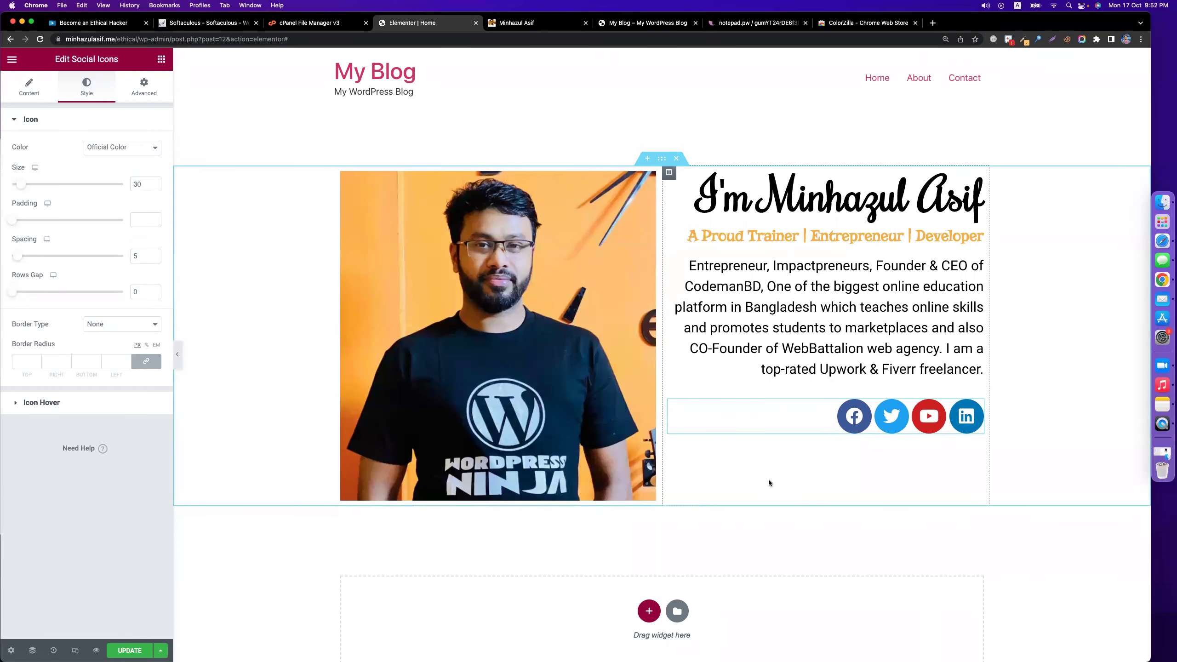
left_click(758, 190)
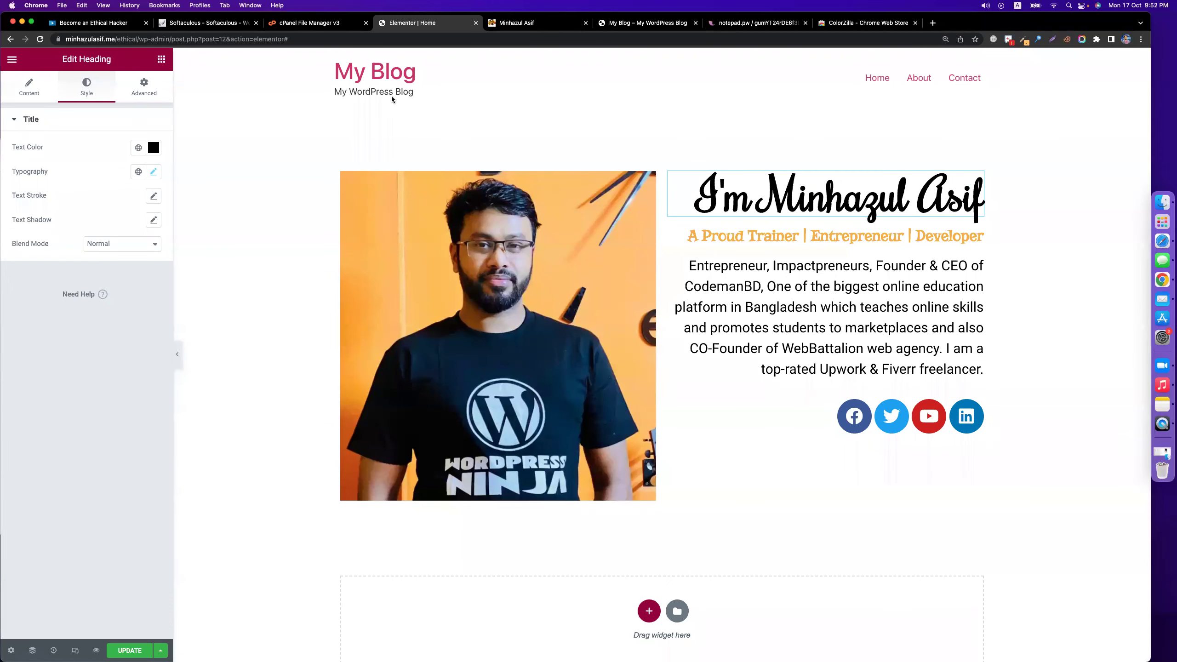
Unlink the name heading's margin sides and start raising its top margin
left_click(160, 89)
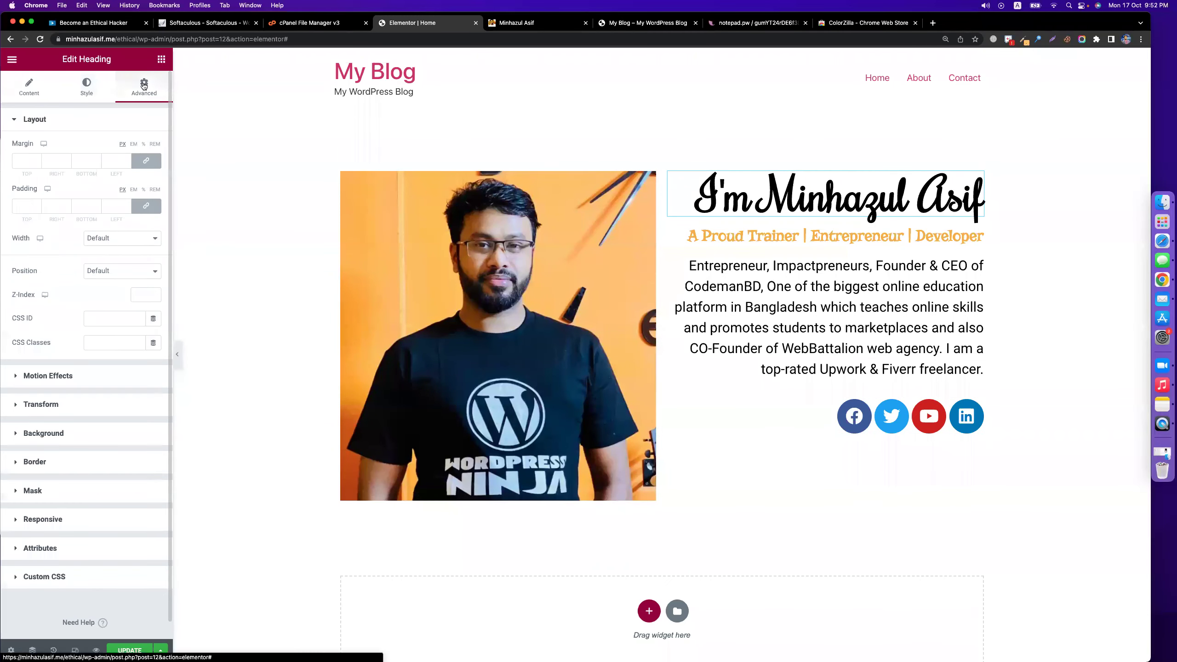
left_click(24, 161)
type("4")
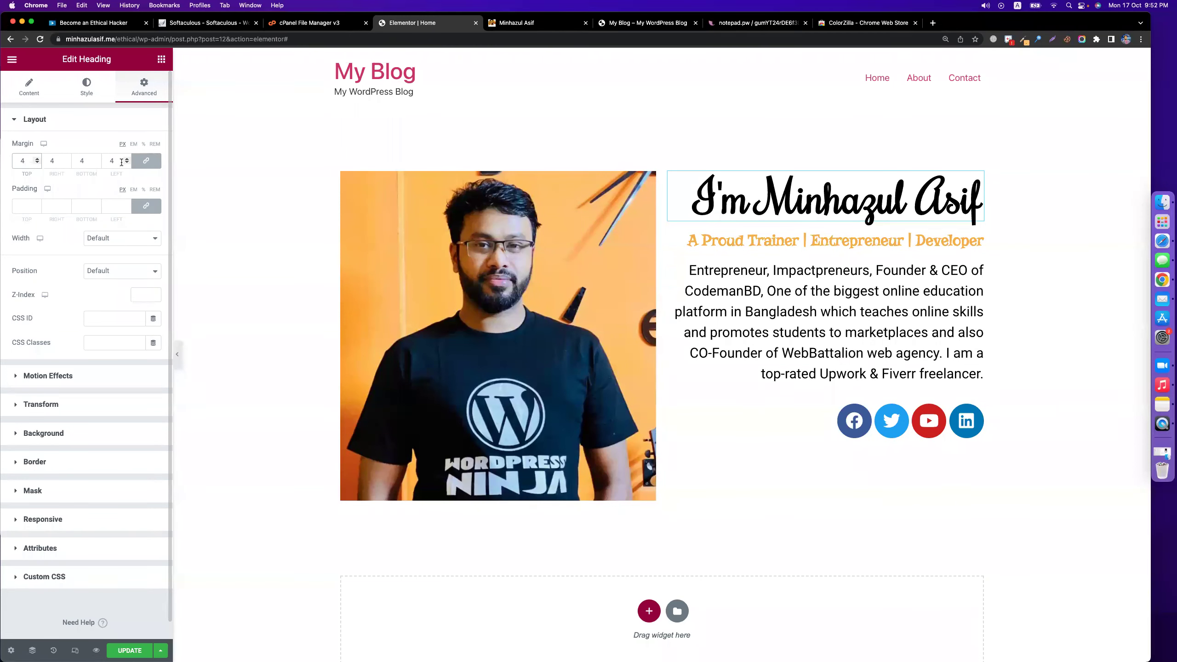
key("BackSpace")
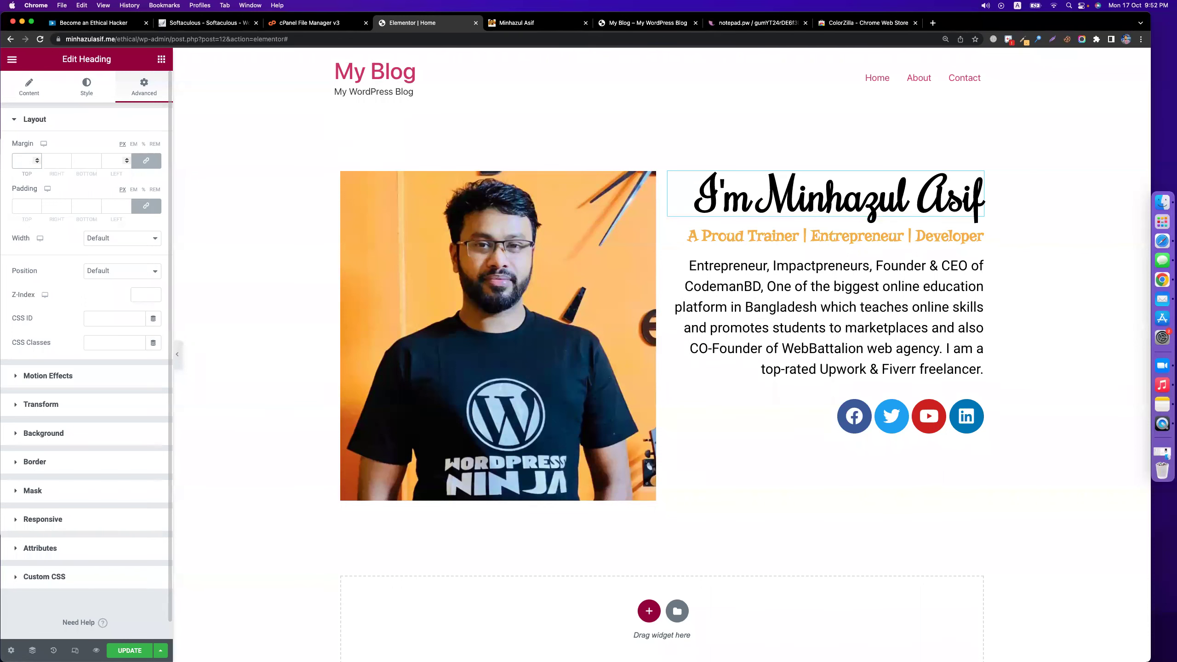
left_click(146, 162)
key("Up")
key("Up")
key("Up")
key("Up")
key("Up")
key("Up")
key("Up")
key("Up")
key("Up")
key("Up")
key("Up")
key("Up")
key("Up")
key("Up")
key("Up")
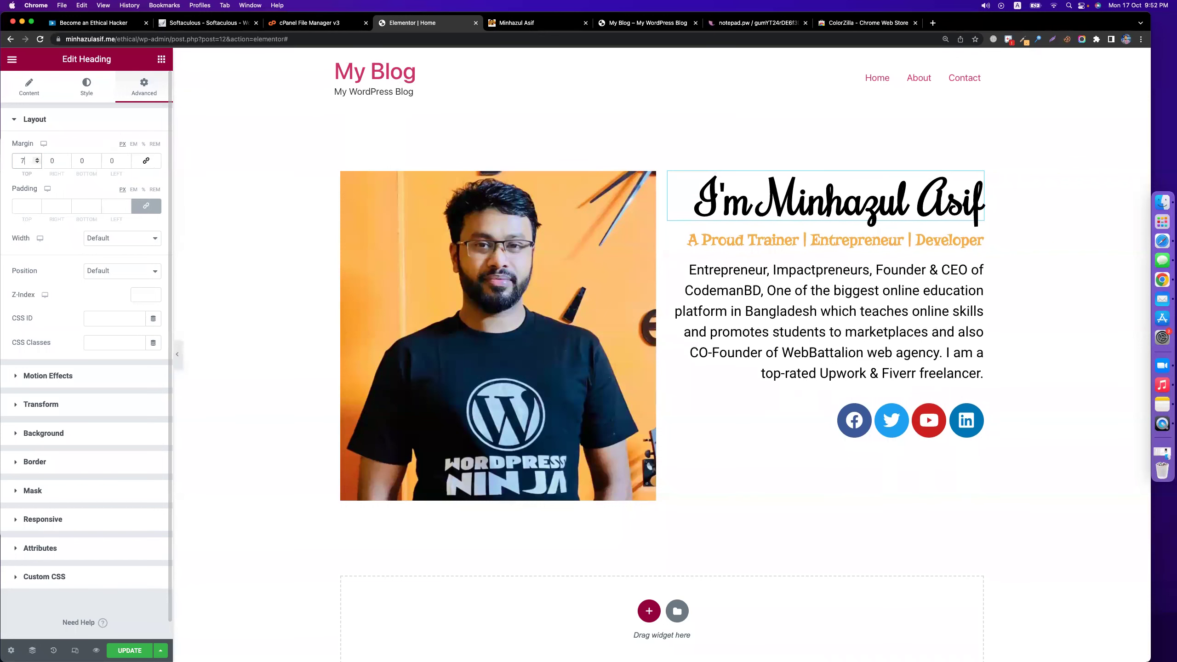
key("Up")
key("Up")
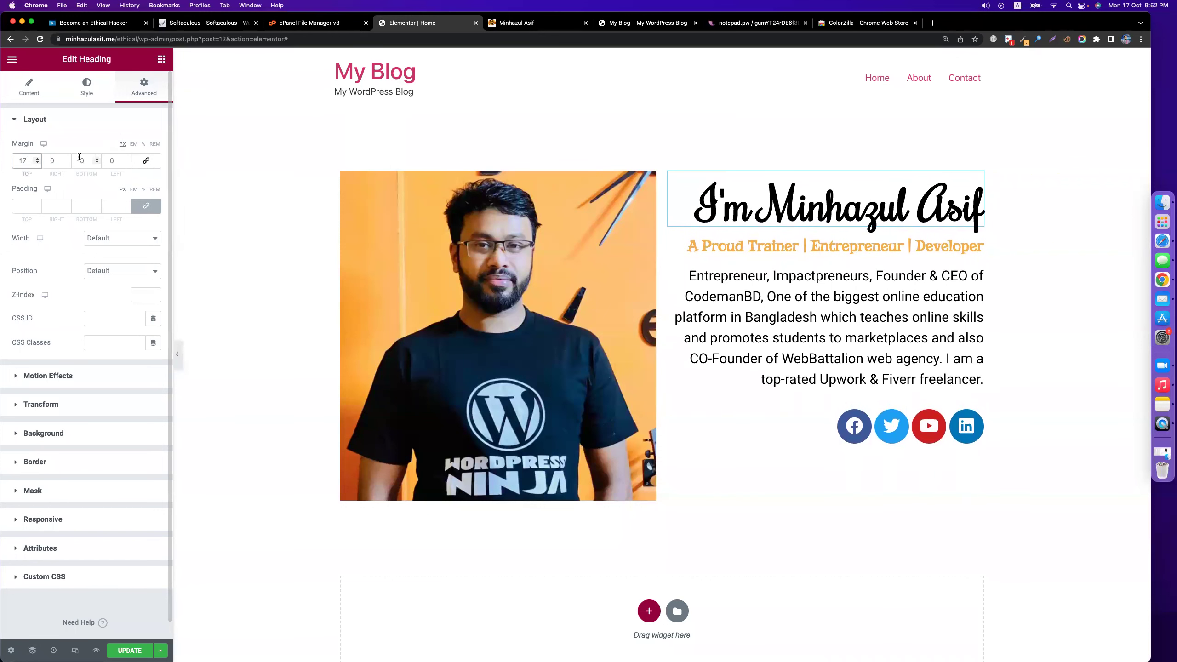
Set the heading's top margin to 72 px, other sides 0, and save with UPDATE
left_click(65, 161)
left_click(86, 163)
left_click(119, 157)
left_click(37, 159)
left_click_drag(38, 161, 37, 161)
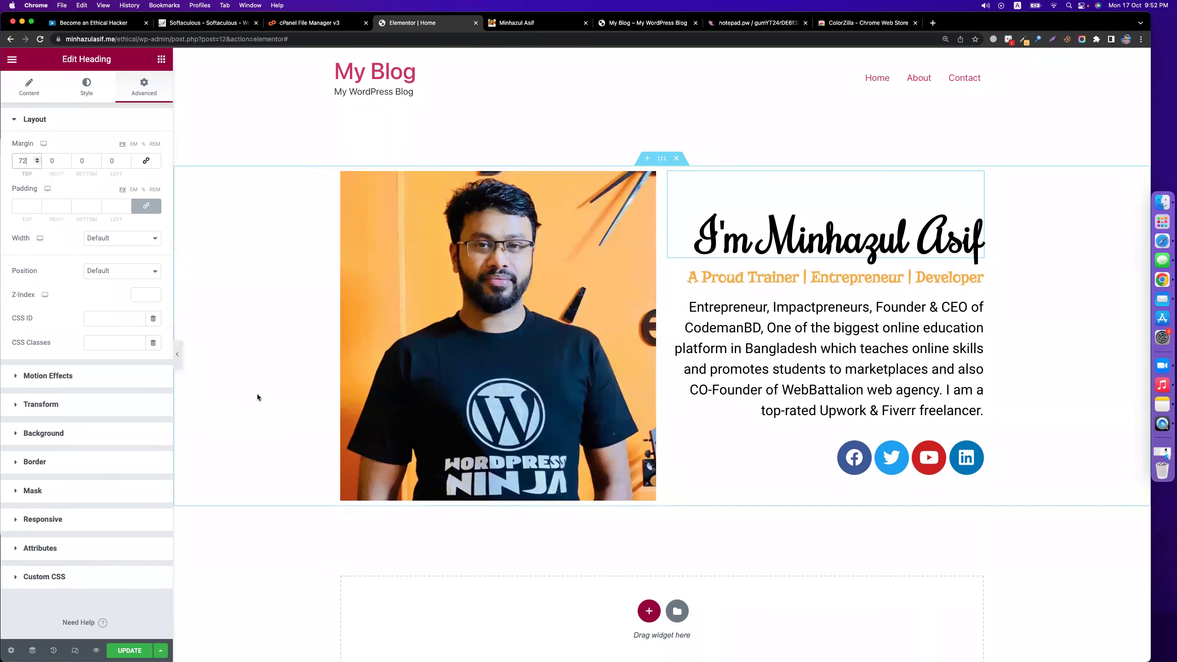
scroll(528, 468, "down", 3)
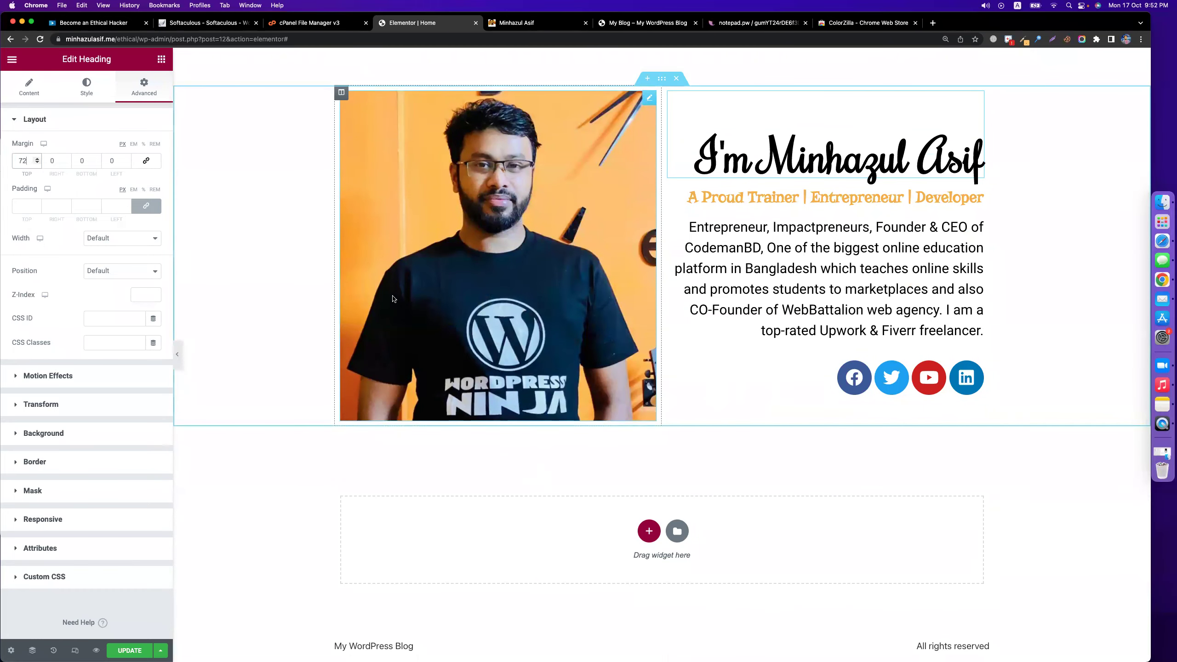
scroll(323, 237, "up", 3)
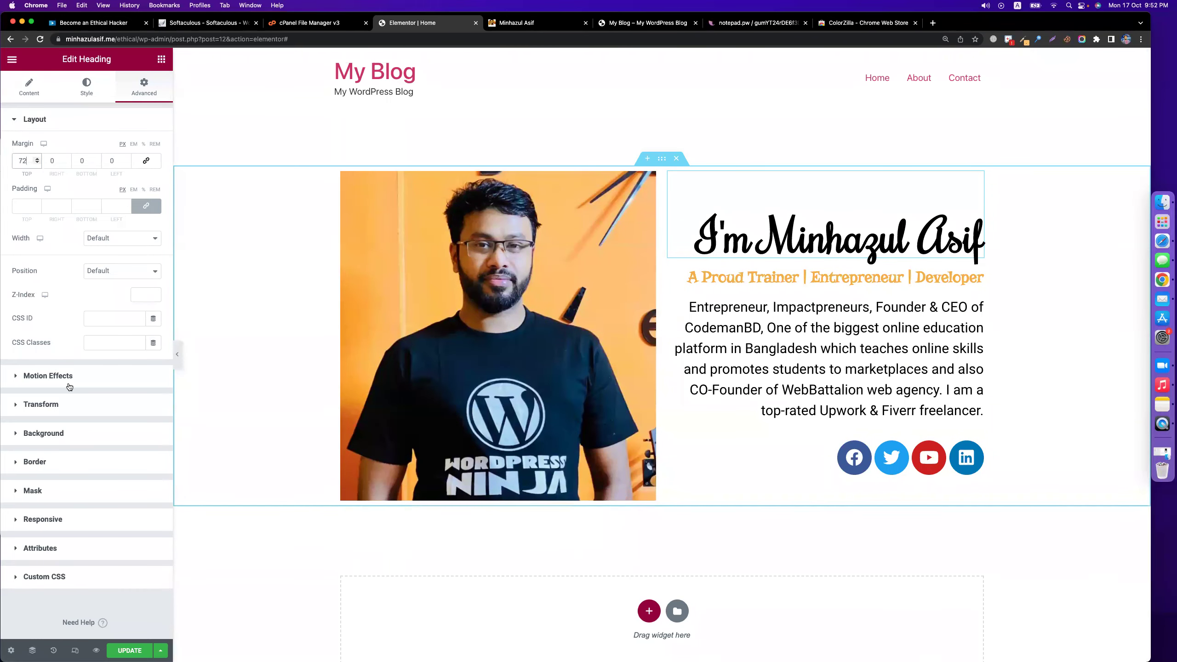
left_click(134, 651)
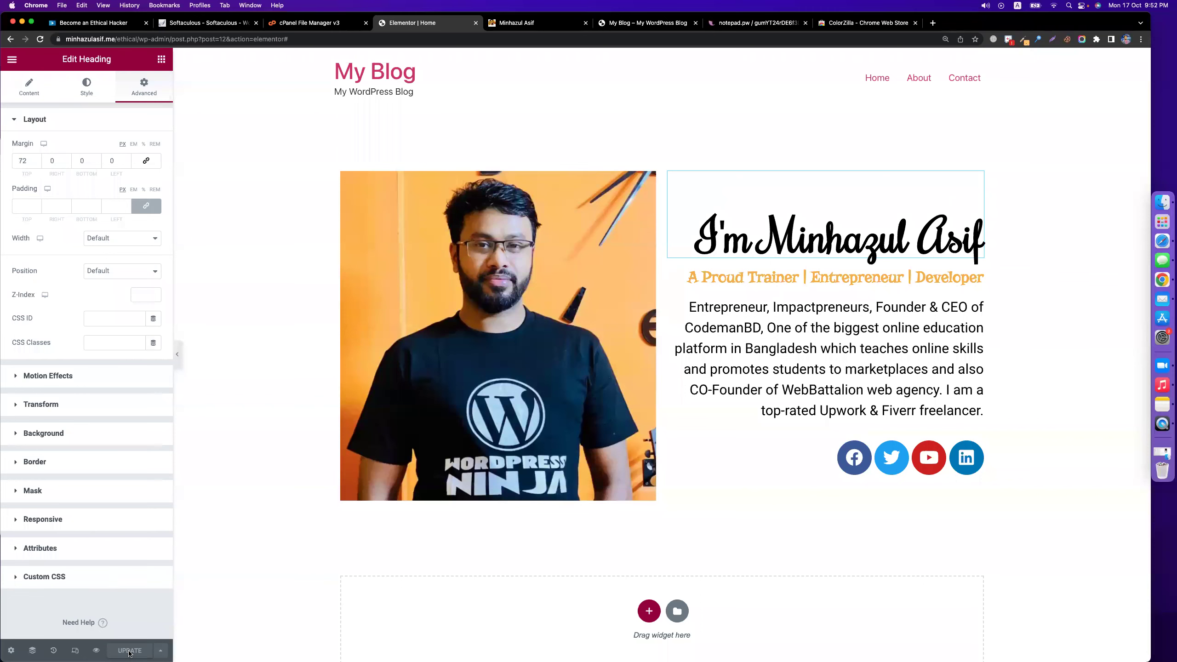
Reload the live home page to check the photo, name, bio and social icons
left_click(632, 28)
left_click(114, 40)
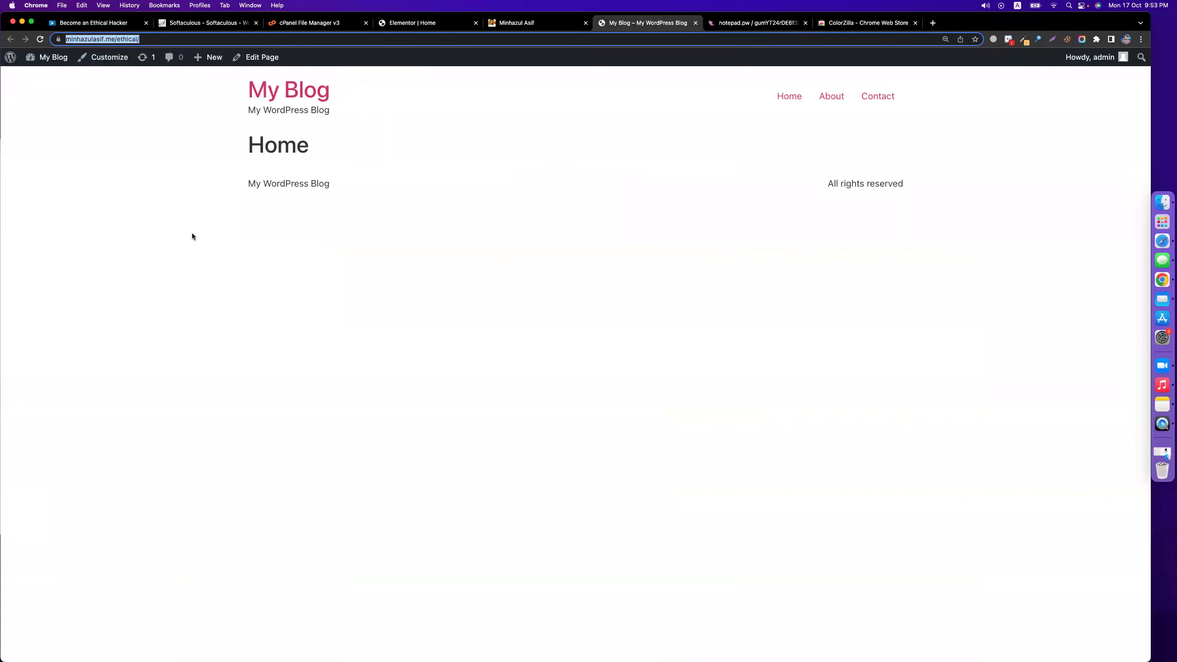
key("Return")
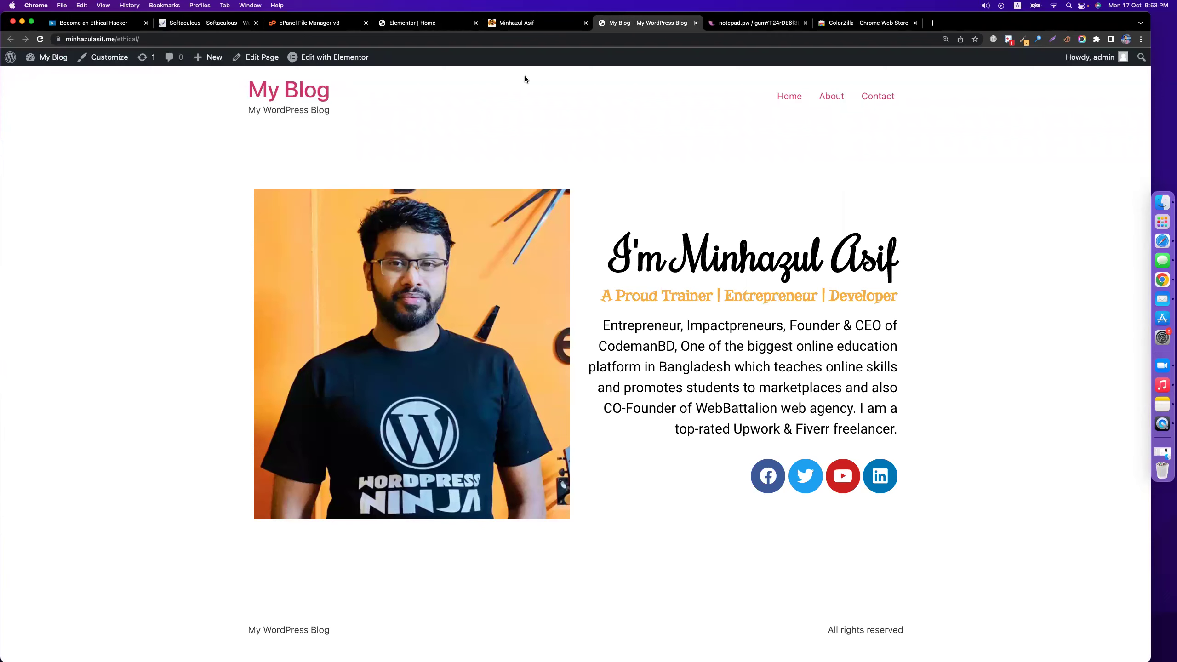
left_click(413, 23)
left_click(405, 263)
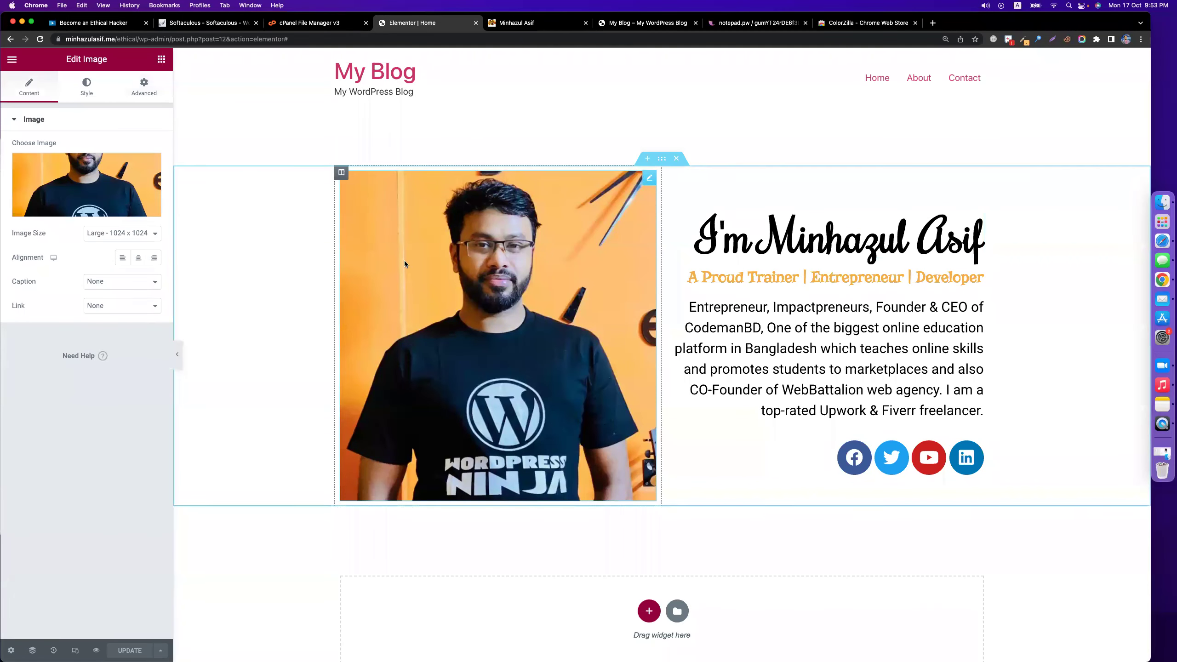
Give the profile photo a 50% border radius, save, and view the reference About Me
left_click(84, 90)
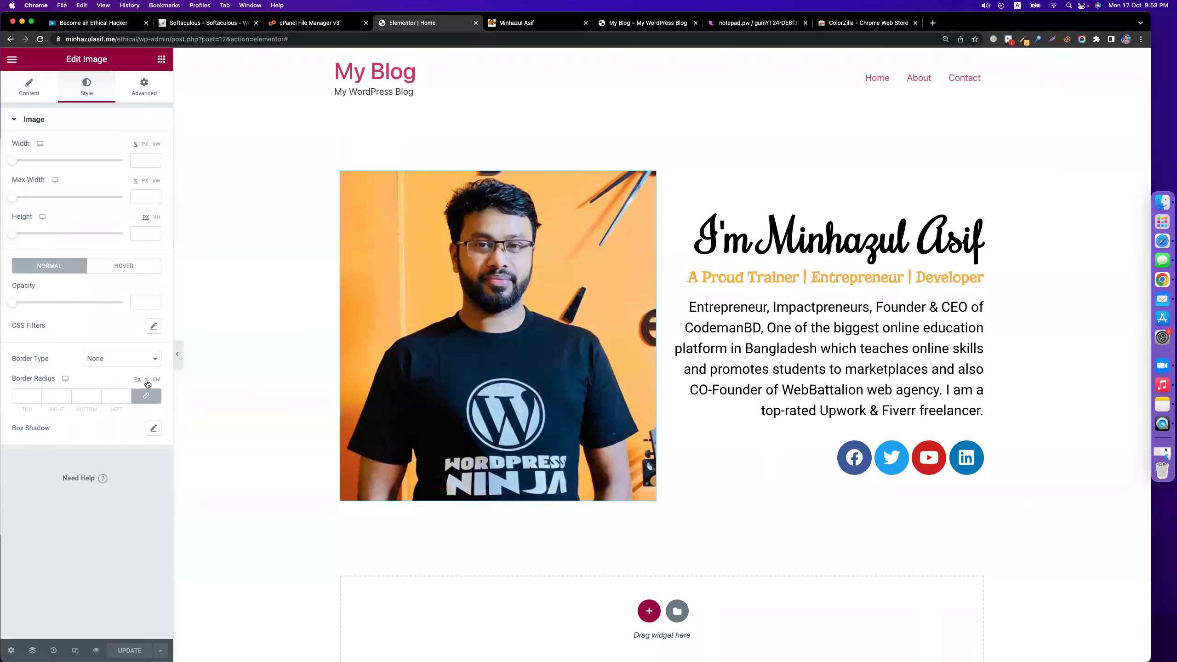
left_click(146, 381)
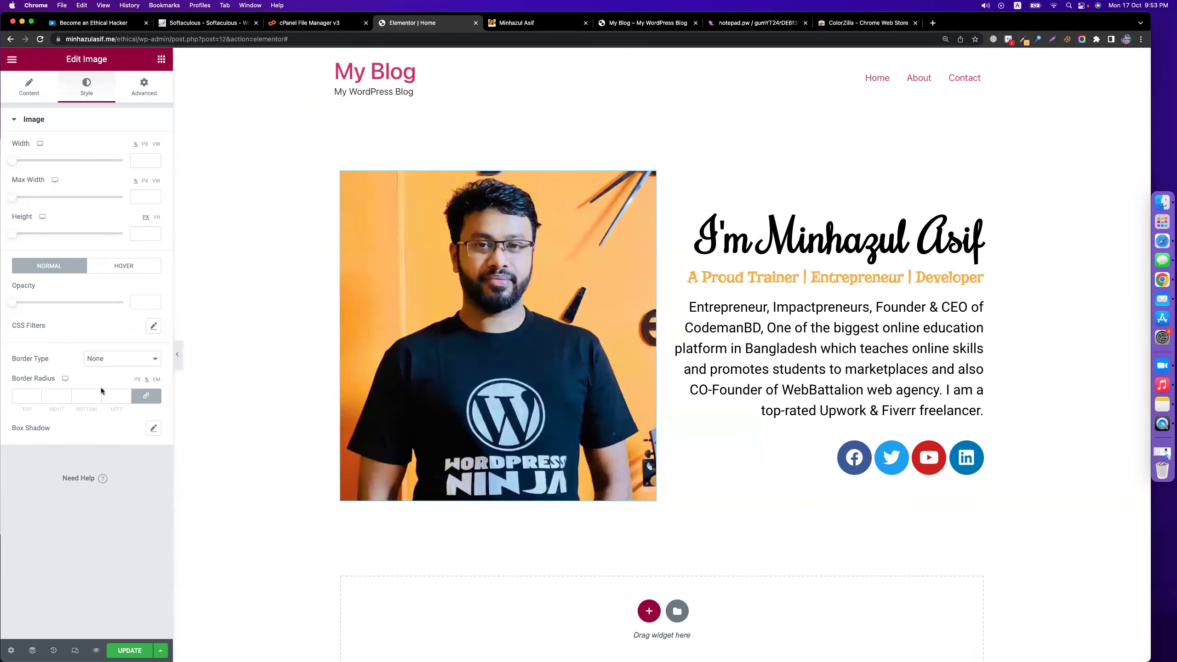
type("50")
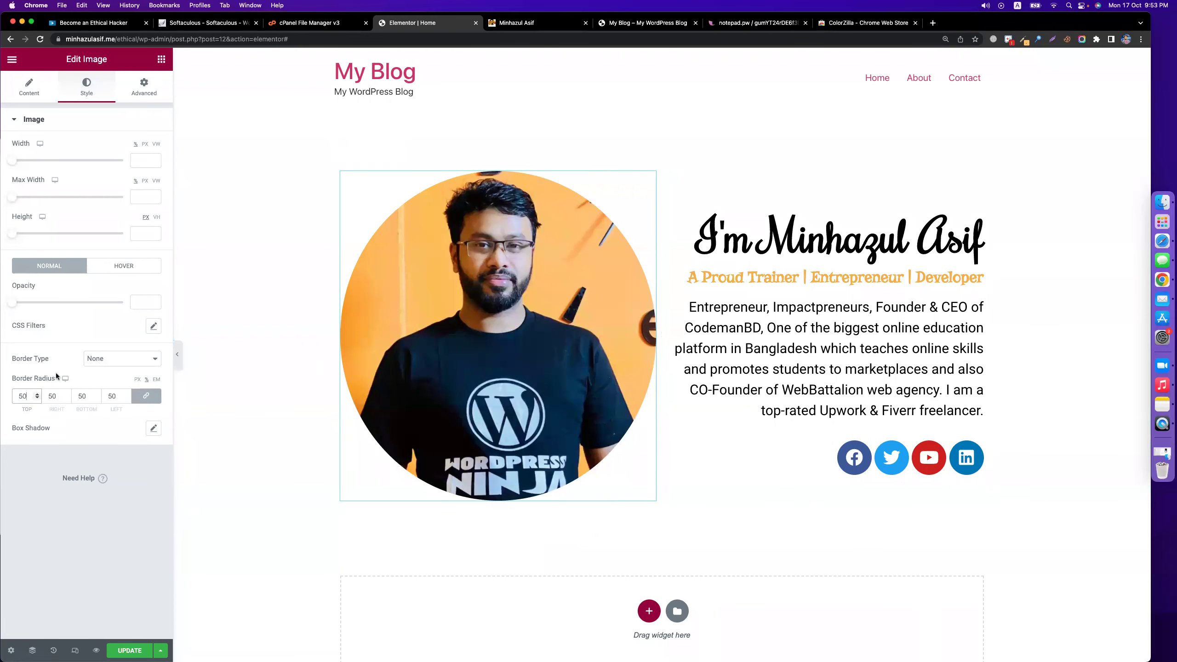
left_click(143, 651)
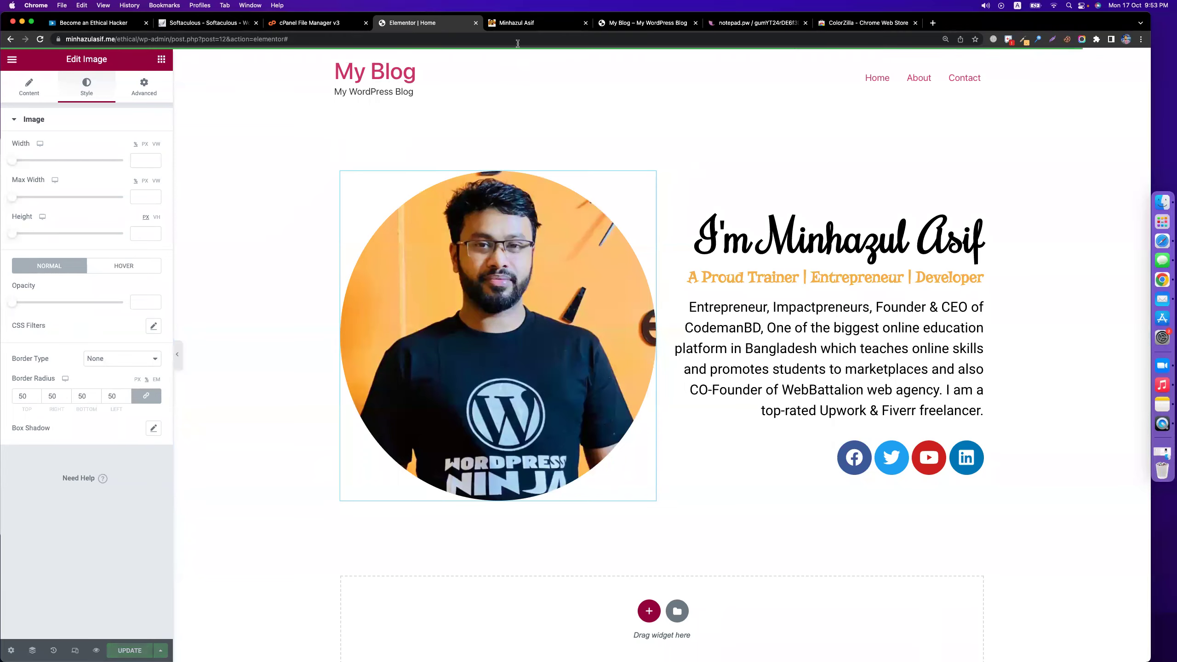
left_click(515, 24)
left_click(510, 78)
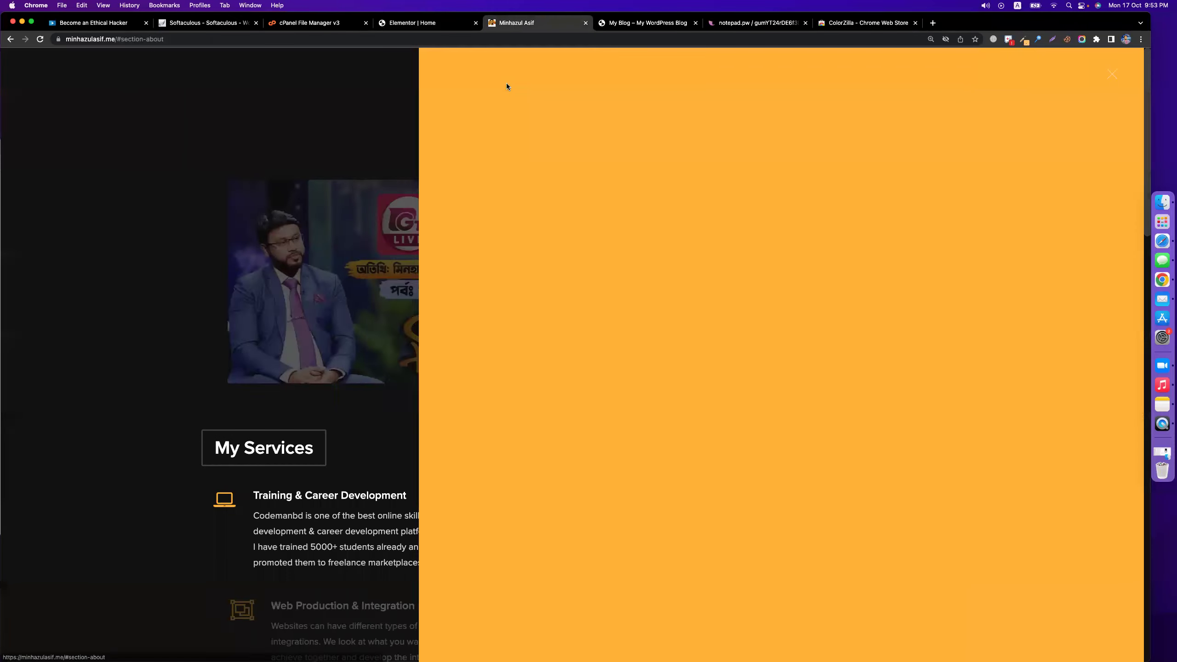
Exit to the dashboard and open the About page from All Pages in Elementor
scroll(614, 295, "down", 5)
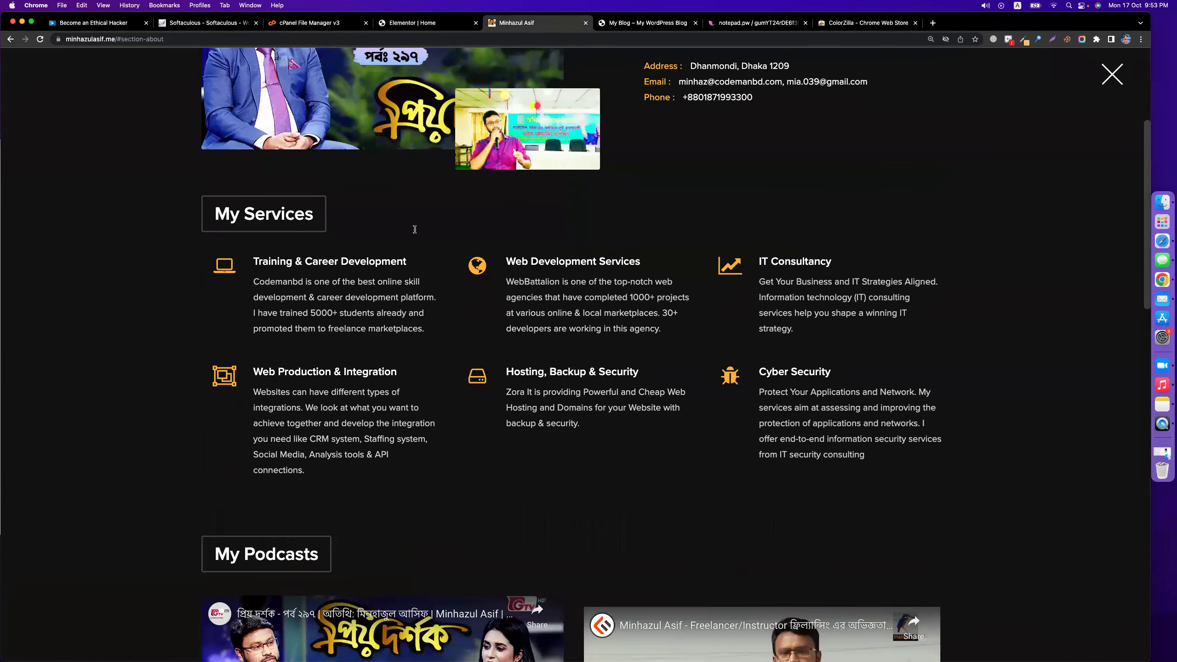
left_click(434, 23)
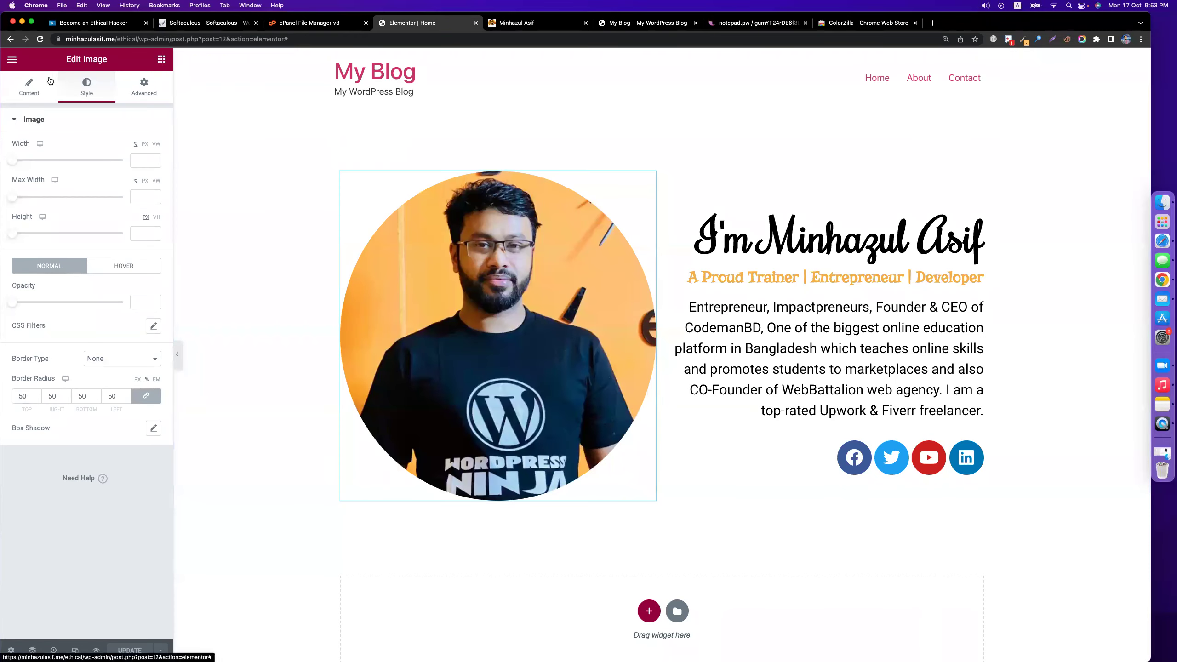
left_click(9, 59)
left_click(55, 282)
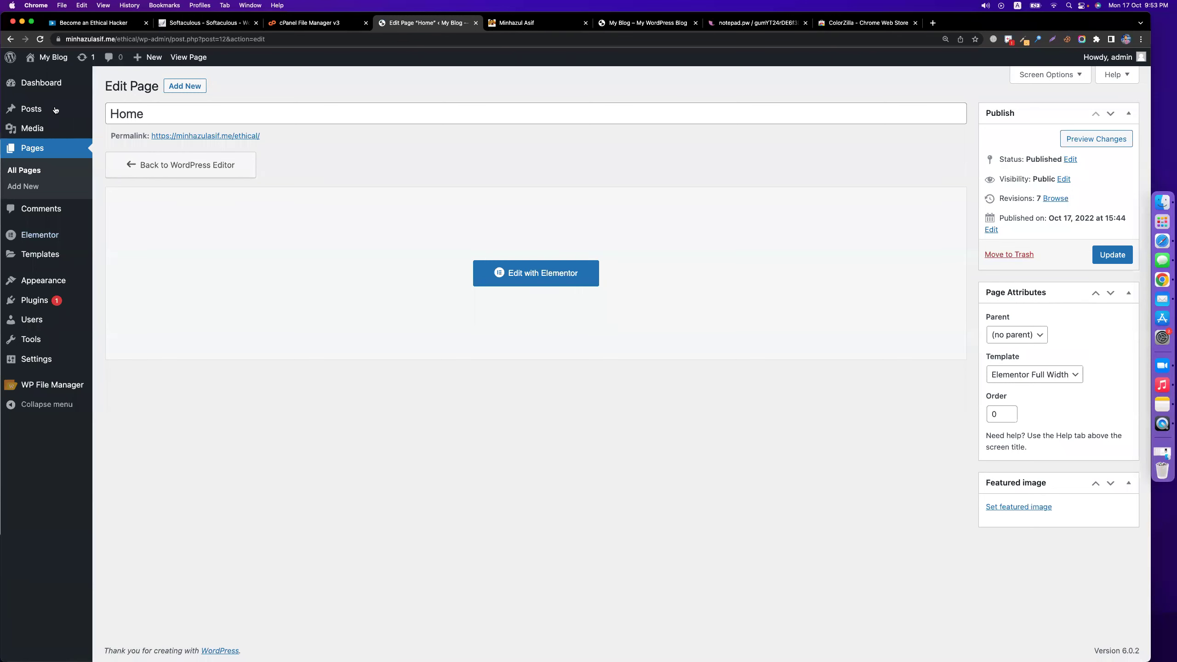
left_click(32, 171)
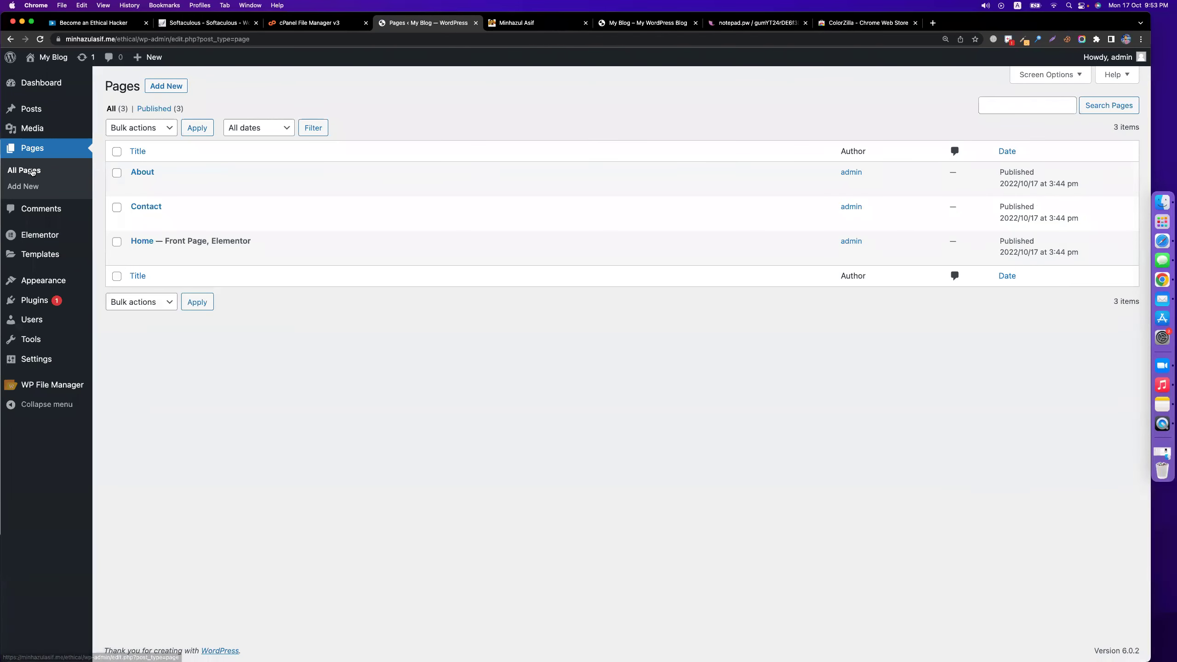
left_click(137, 187)
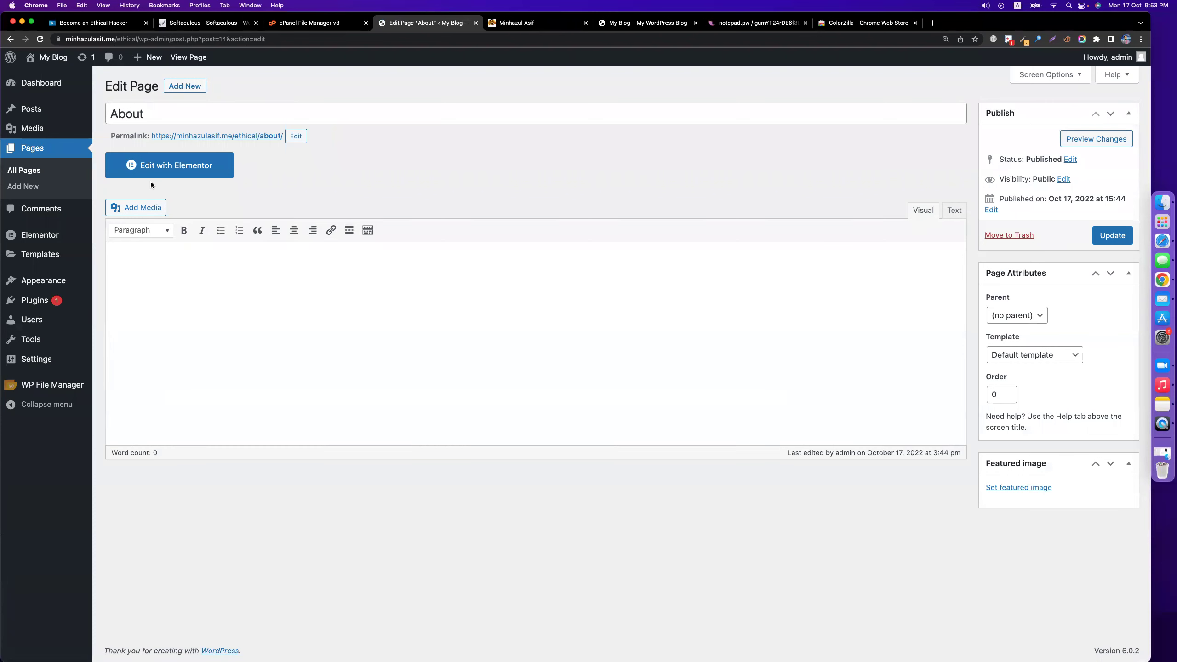
left_click(157, 172)
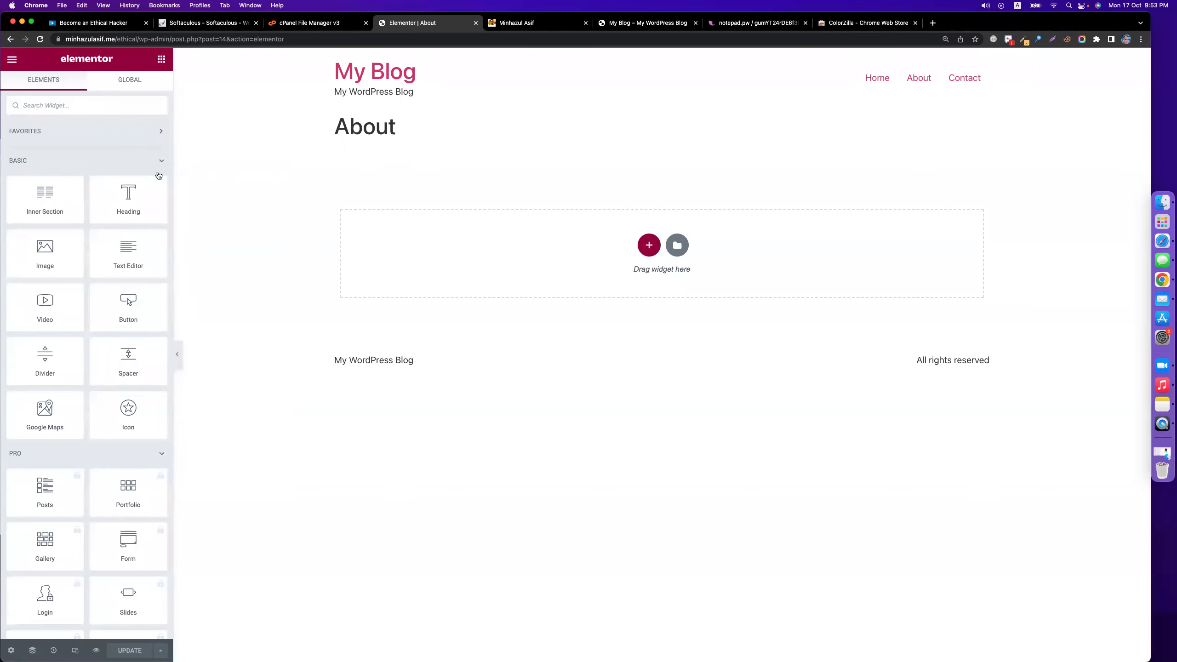
Review the reference site's About Me section, then return to the About page editor
left_click(533, 23)
scroll(588, 227, "up", 5)
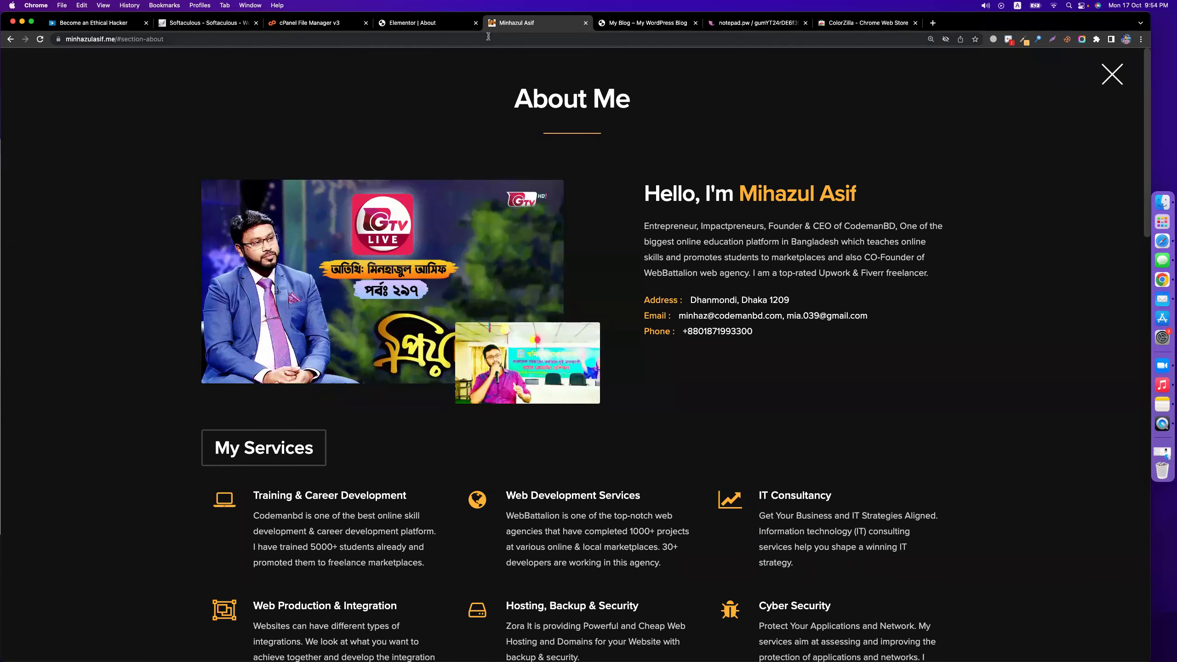
left_click(442, 24)
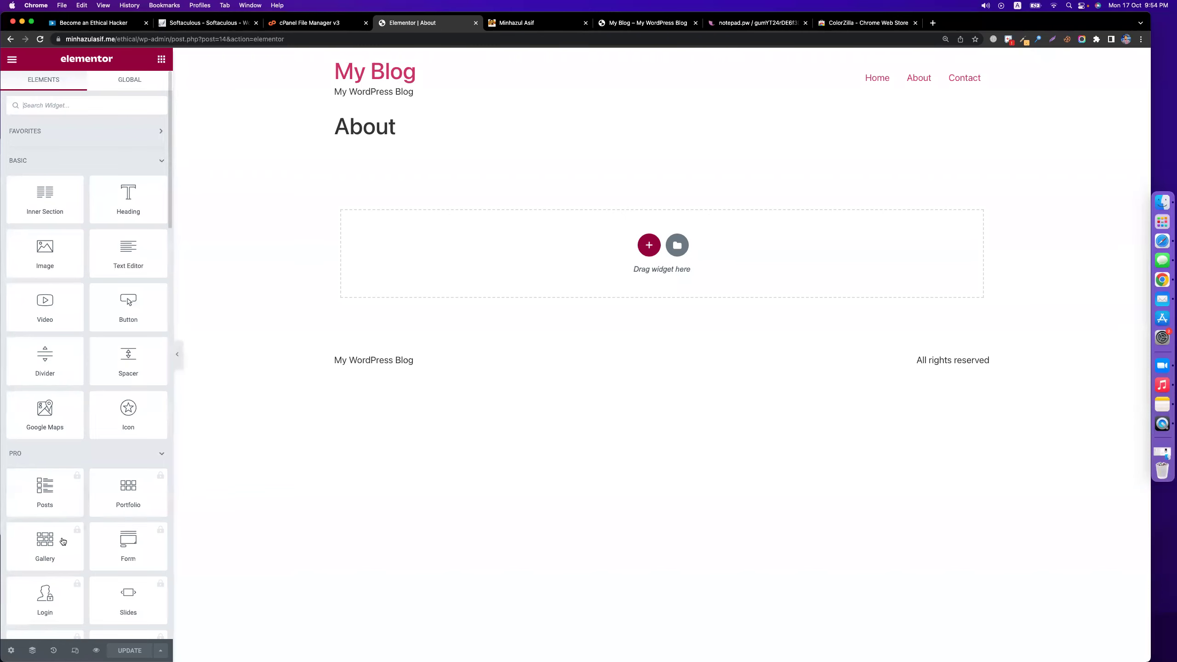
Set the About page layout to Elementor Full Width to hide the theme title
left_click(12, 650)
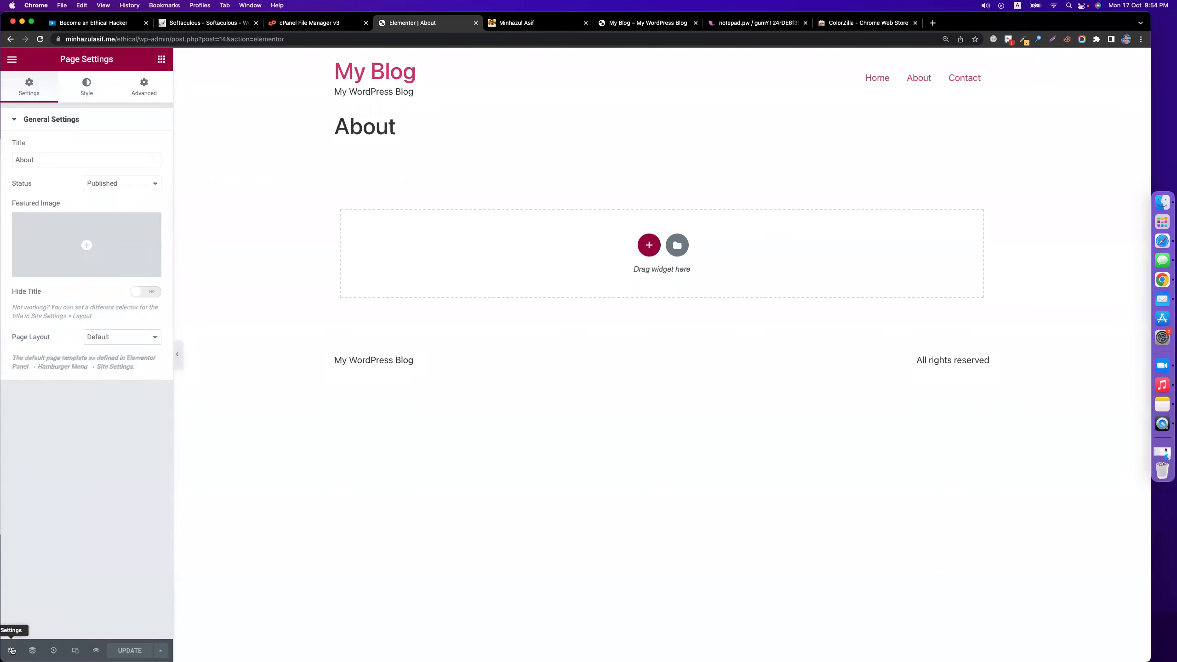
left_click(139, 344)
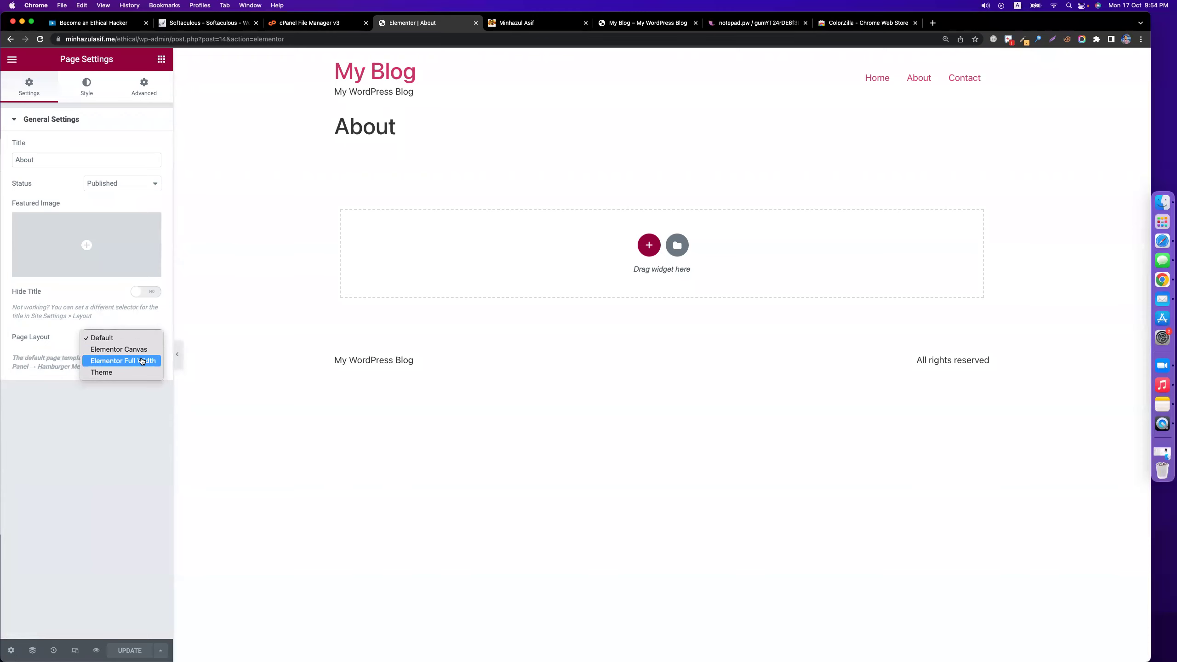
left_click(142, 361)
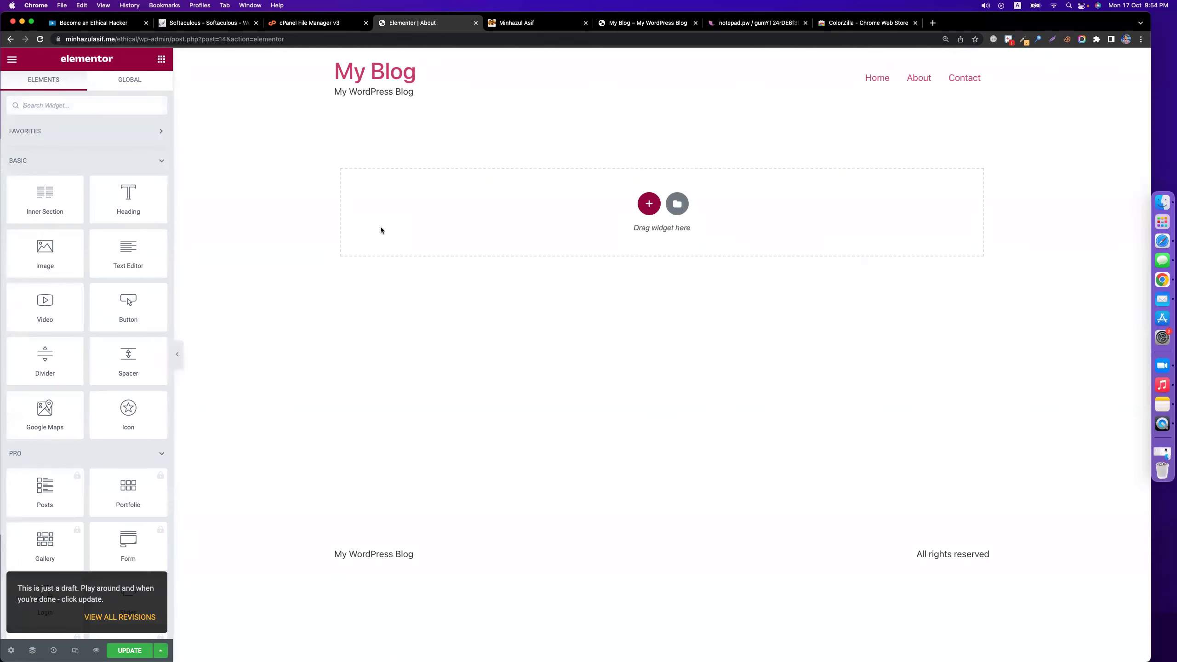
left_click(528, 23)
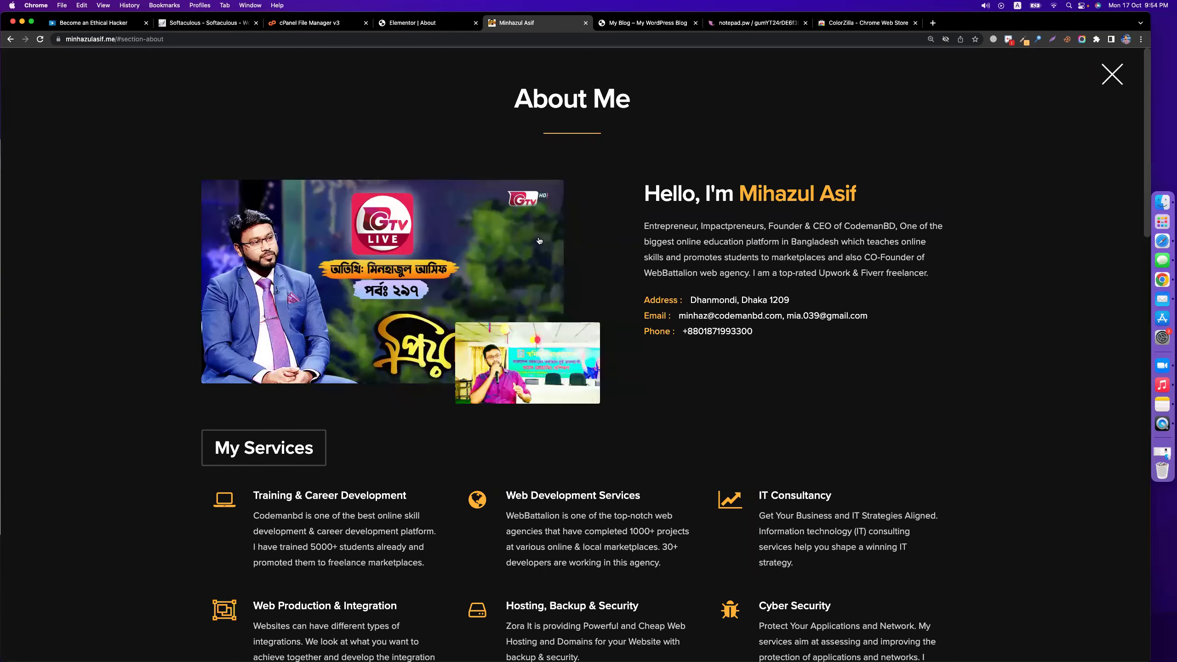
Save the reference site's slideshow photo as a JPEG into the Downloads folder
scroll(539, 239, "down", 5)
scroll(539, 238, "up", 5)
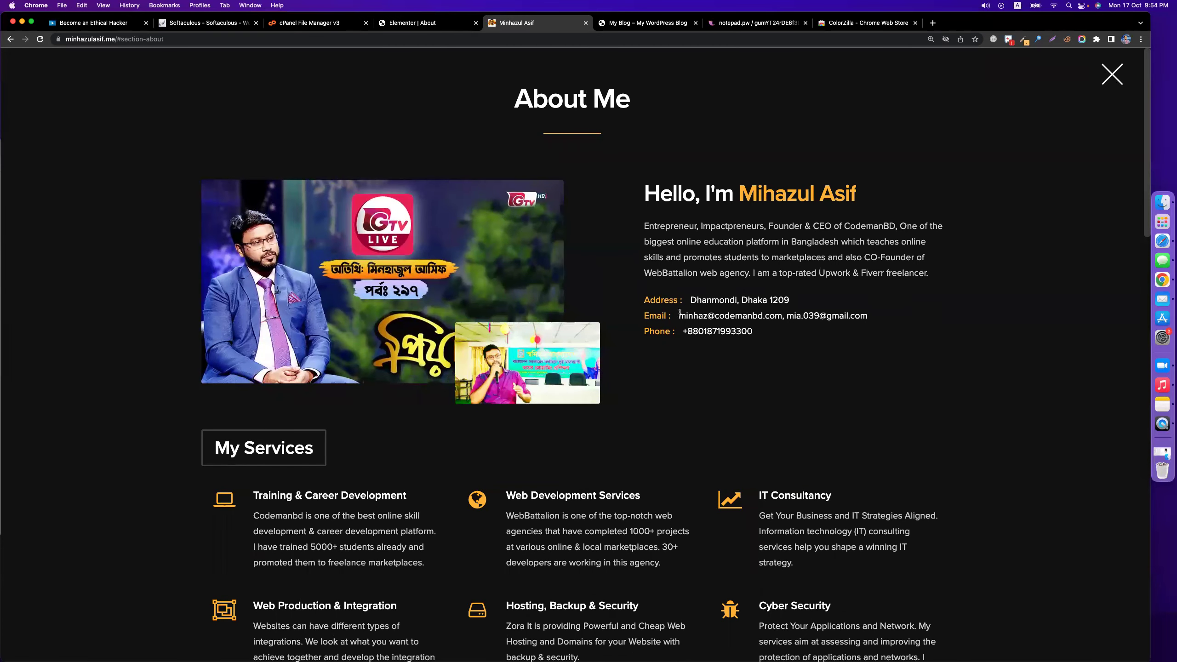
right_click(506, 231)
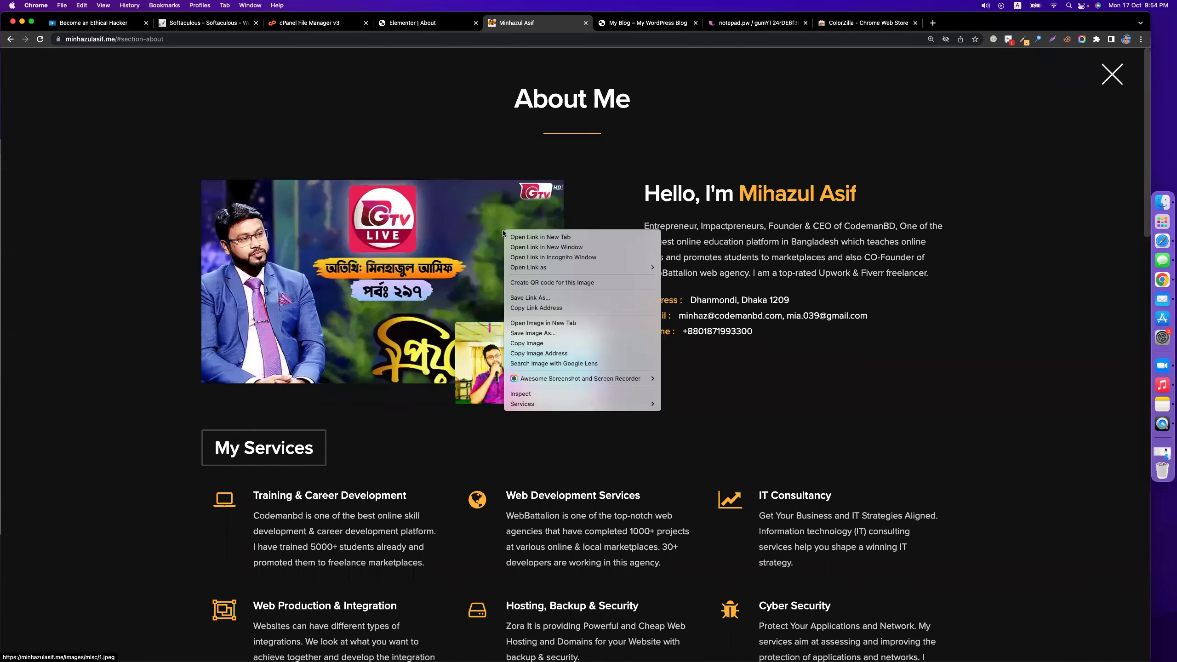
left_click(529, 333)
type("mi")
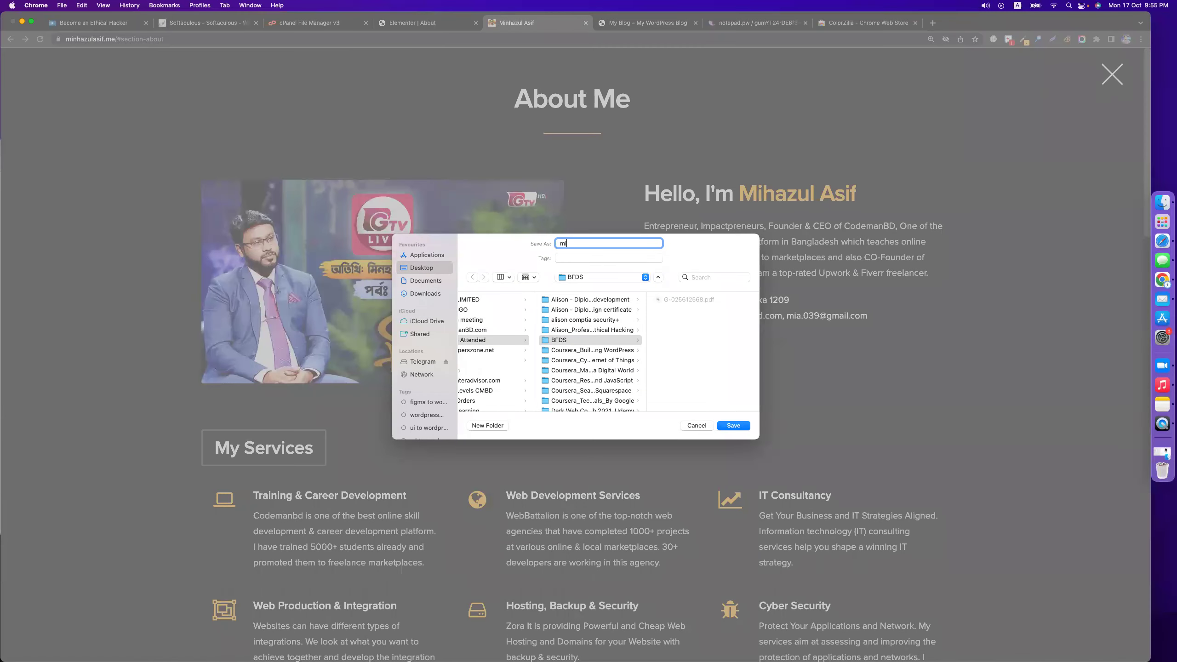
left_click(417, 294)
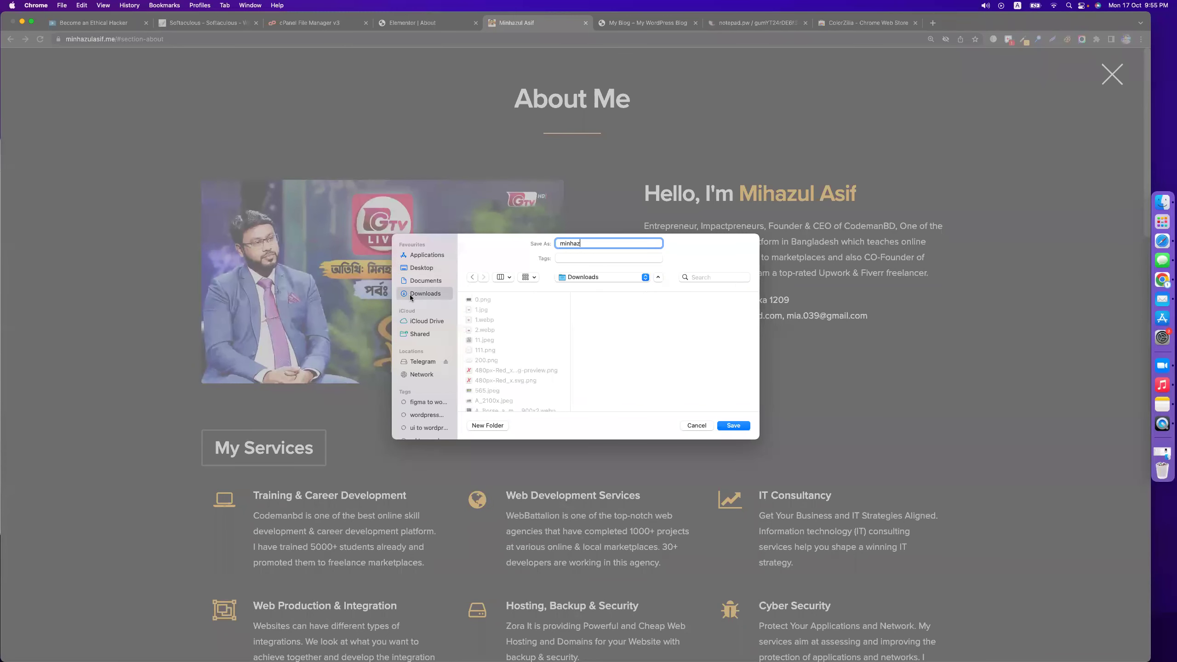
key("Return")
Add a two-column section to the About page, replacing an accidental three-column one
left_click(412, 27)
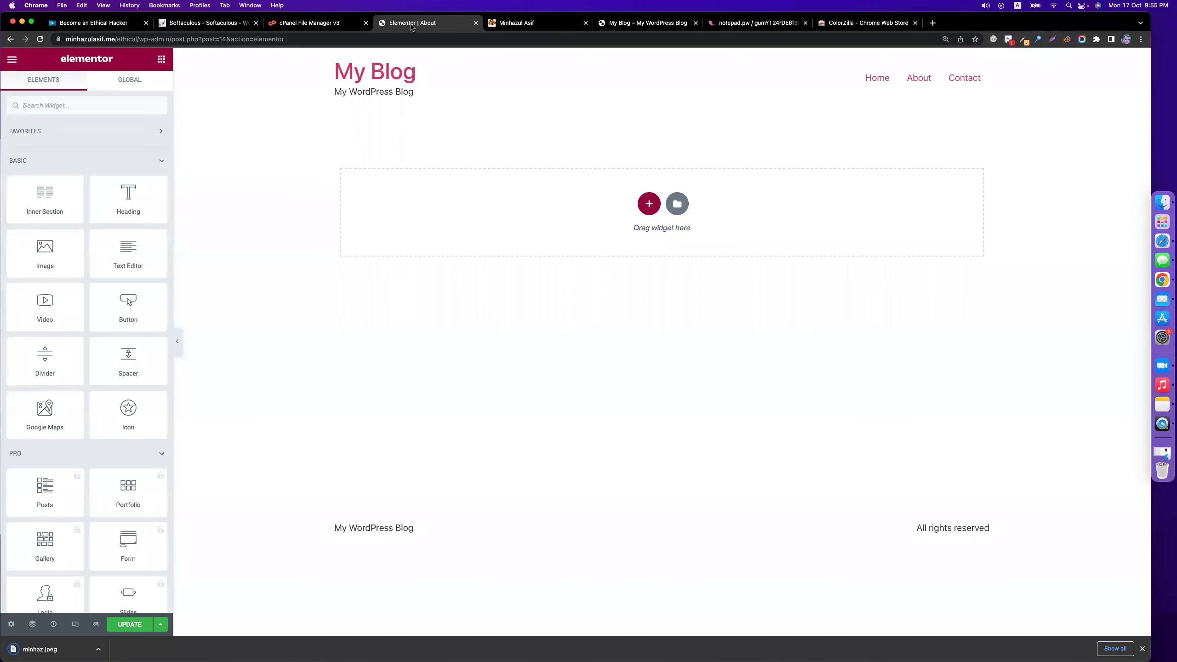
left_click(621, 231)
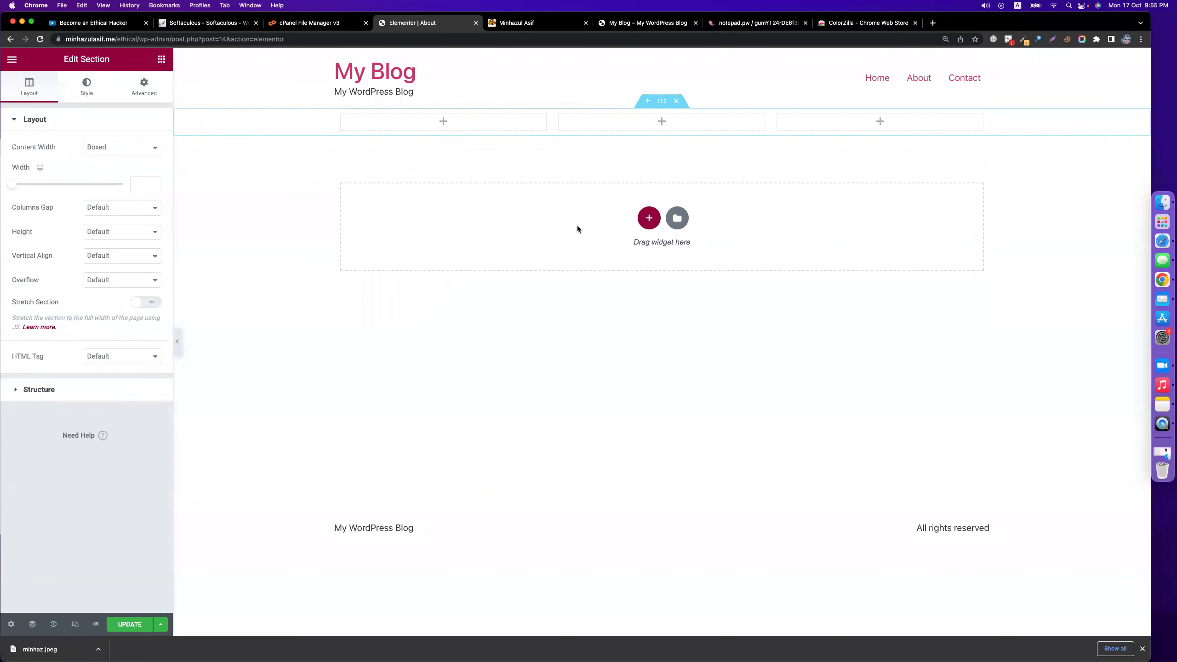
left_click(677, 103)
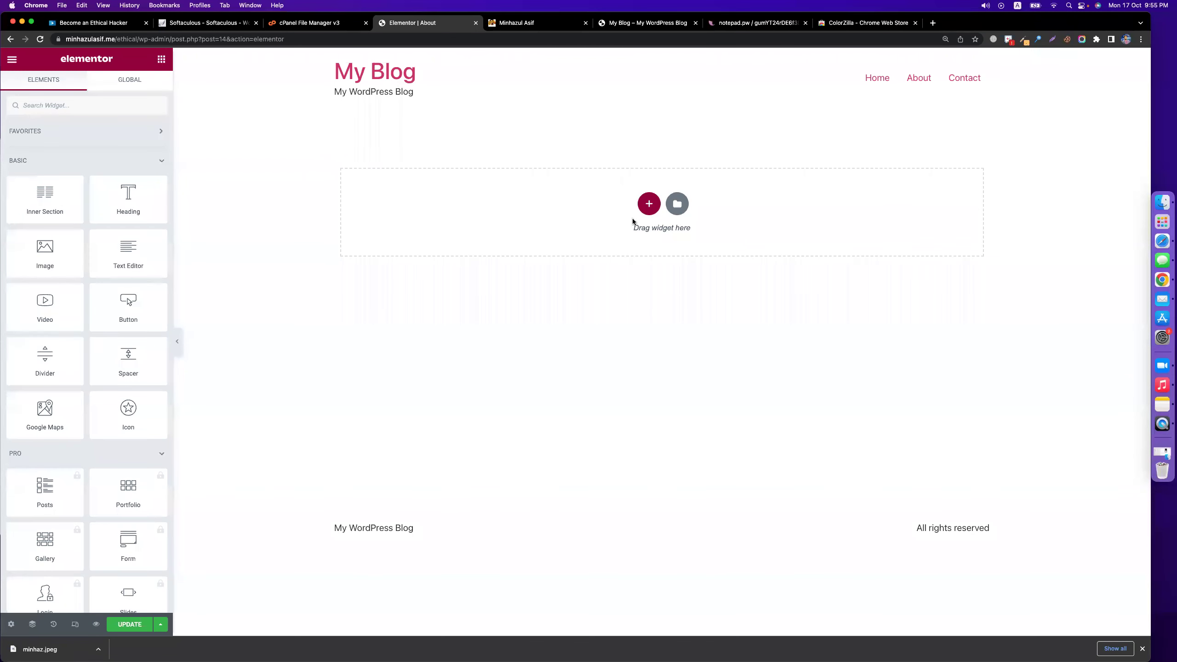
left_click(648, 204)
left_click(568, 233)
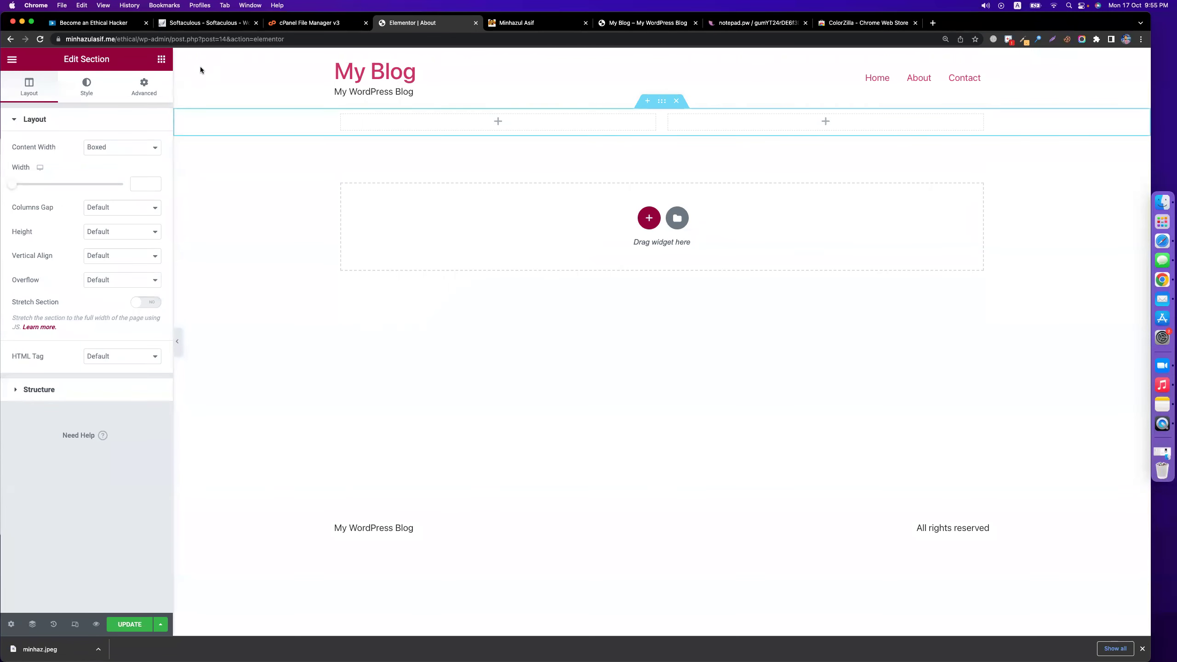
Give the section a margin of 100 and place an Image widget in its right column
left_click(144, 86)
left_click(37, 159)
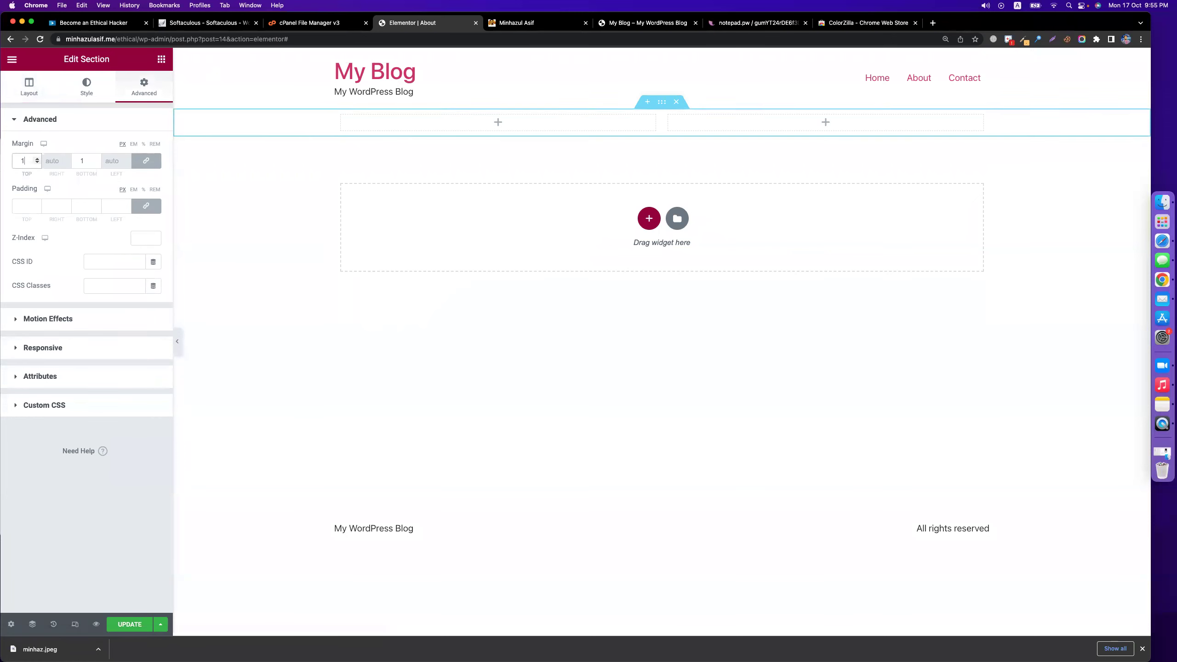
type("00")
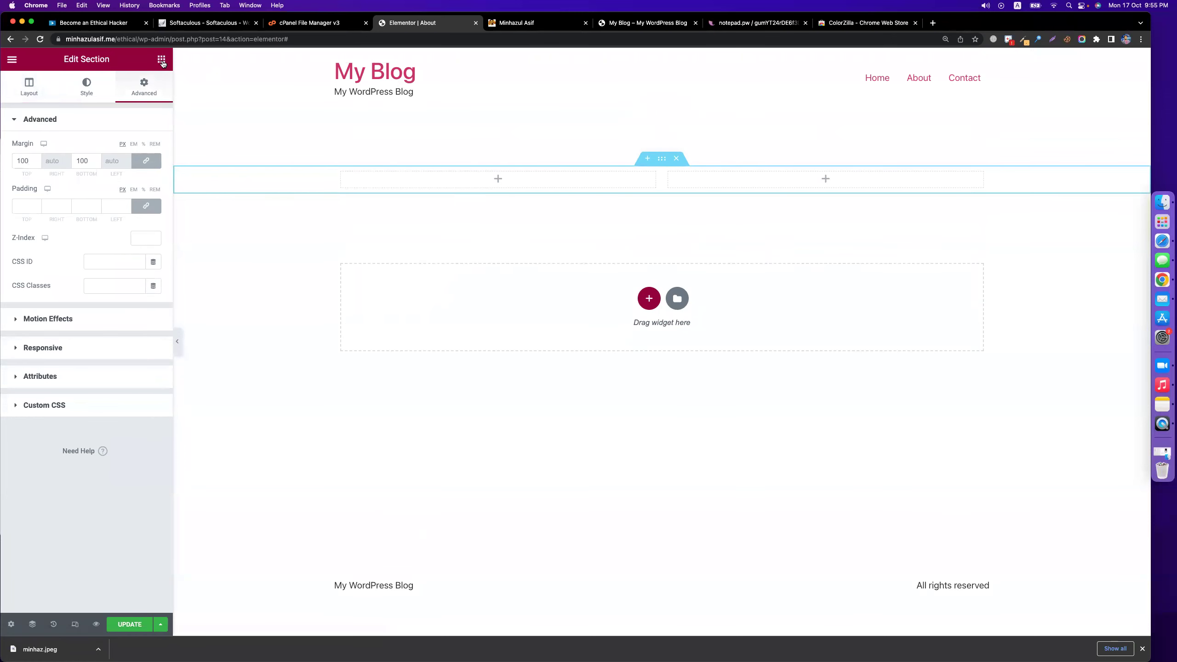
left_click(163, 63)
left_click_drag(44, 251, 845, 187)
Upload minhaz.jpeg from Downloads and insert it into the image widget
left_click(136, 151)
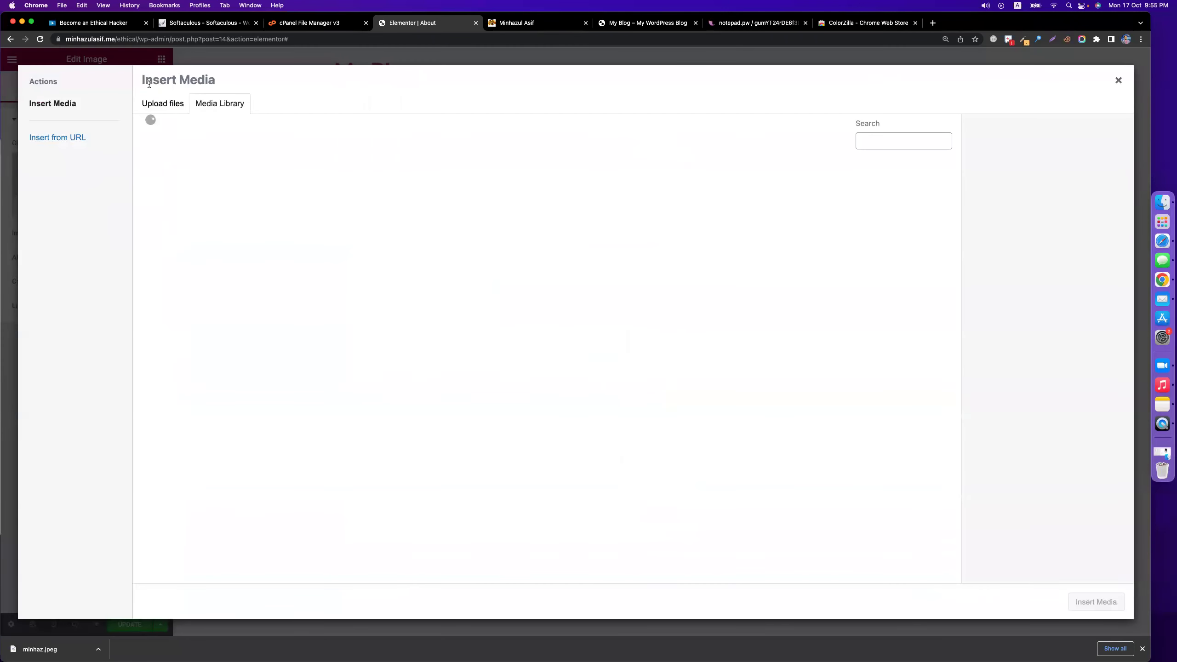
left_click(163, 103)
left_click(630, 311)
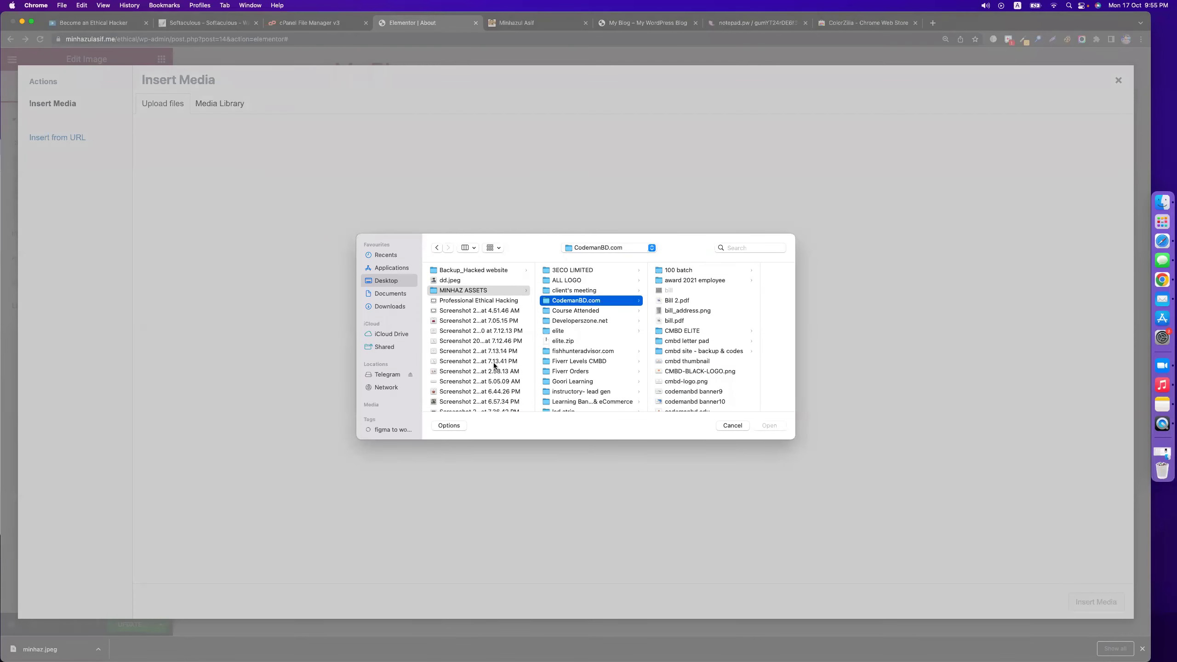
left_click(401, 307)
type("mi")
key("Down")
key("Down")
key("Down")
key("Down")
key("Down")
key("Down")
key("Down")
key("Down")
key("Down")
key("Up")
key("Return")
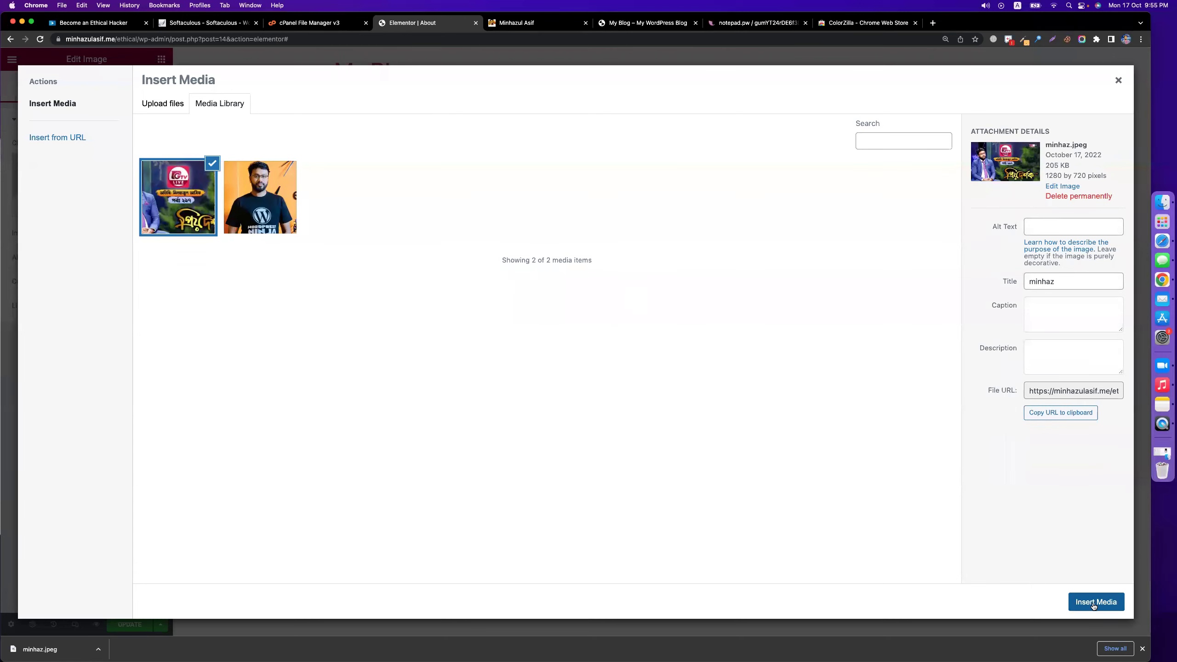
left_click(1093, 602)
Copy the reference greeting and paste it into a new Heading widget in the left column
left_click(529, 24)
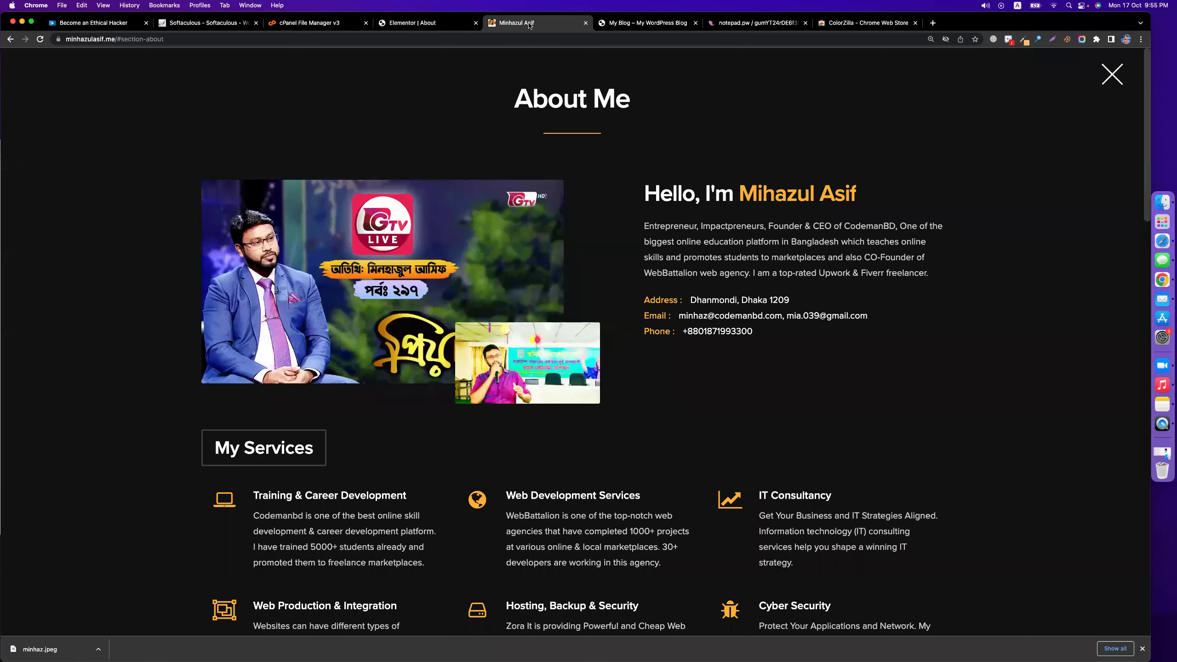
left_click_drag(871, 192, 642, 192)
key("super+c")
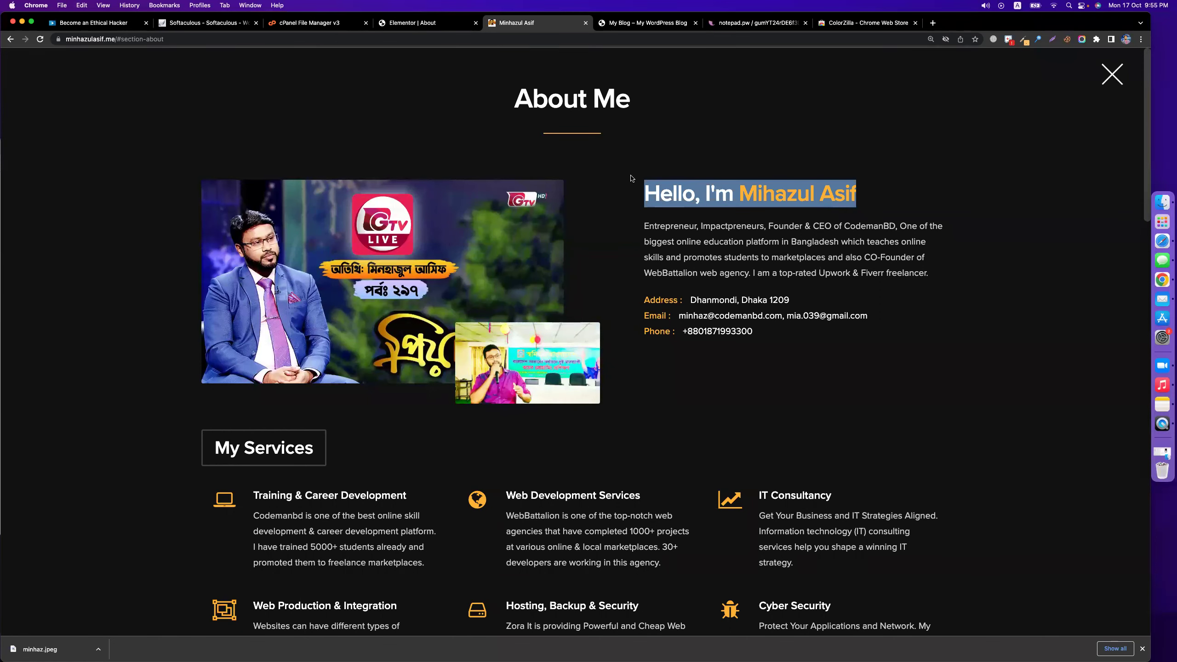
left_click(633, 25)
left_click(446, 23)
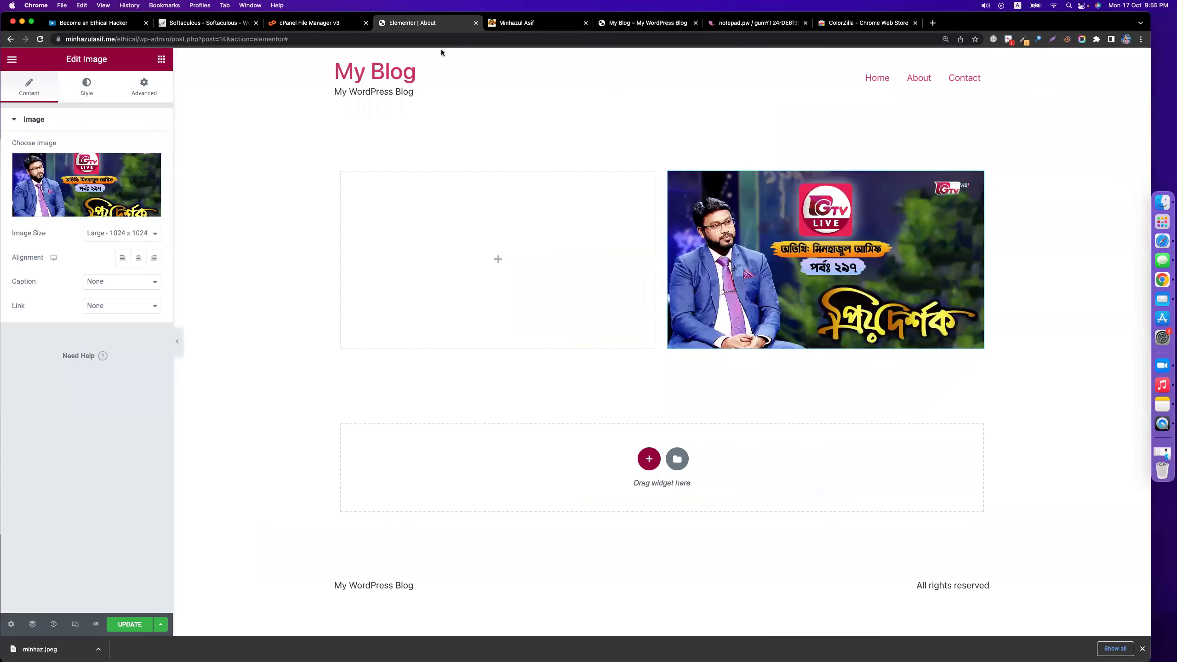
left_click(162, 59)
left_click_drag(126, 193, 345, 211)
left_click(97, 163)
key("super+a")
key("super+v")
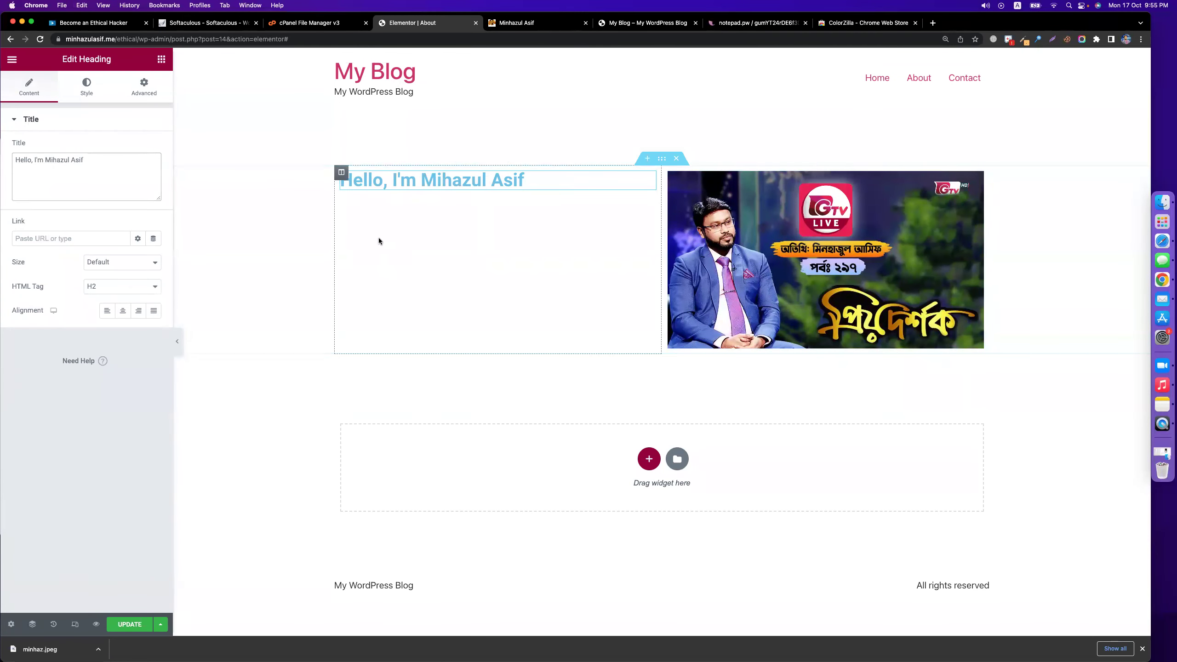
Make the heading near-black (#010F15) at size 47, then copy the reference bio and contact details
left_click(87, 86)
left_click(154, 147)
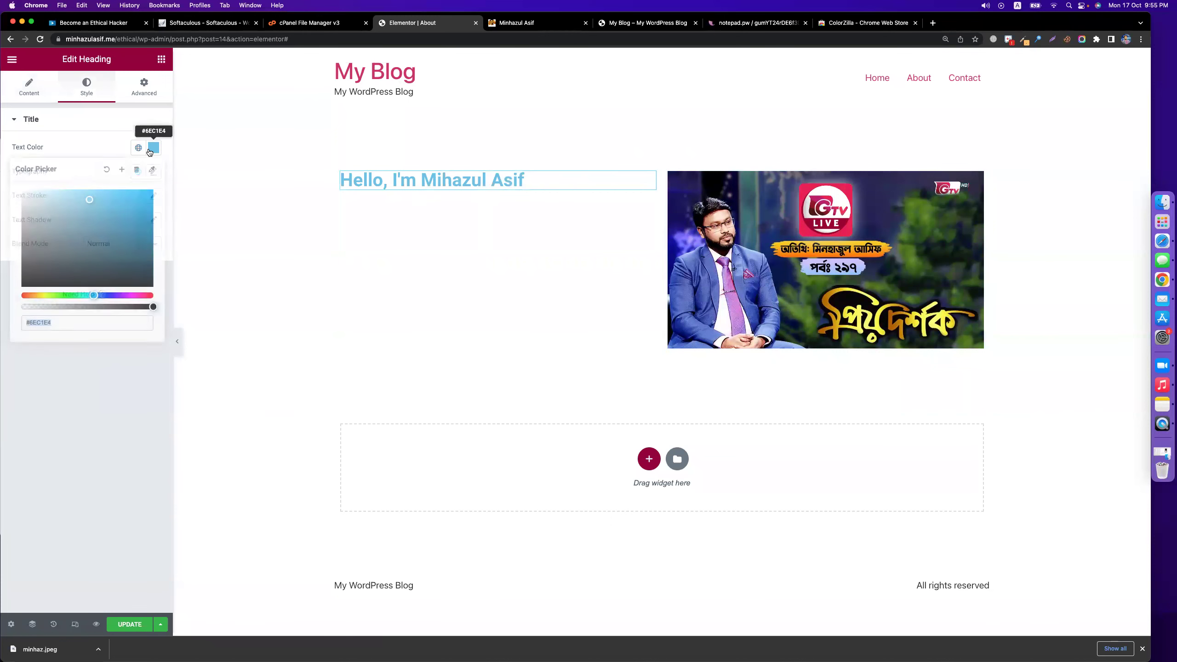
left_click(144, 277)
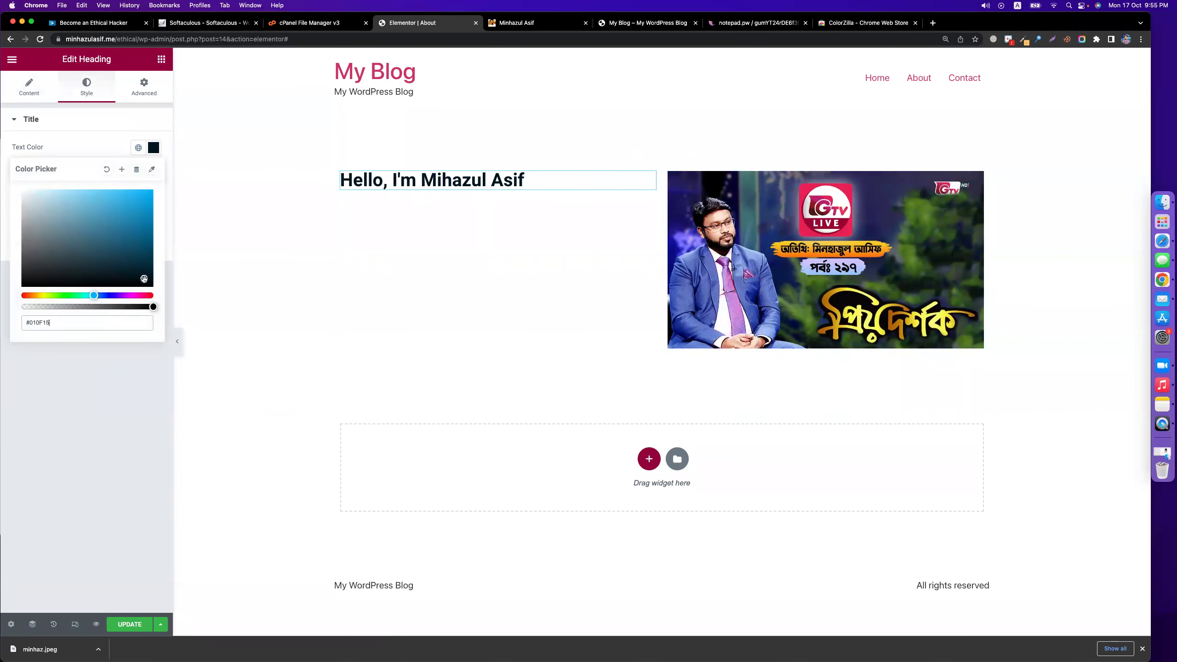
left_click(154, 147)
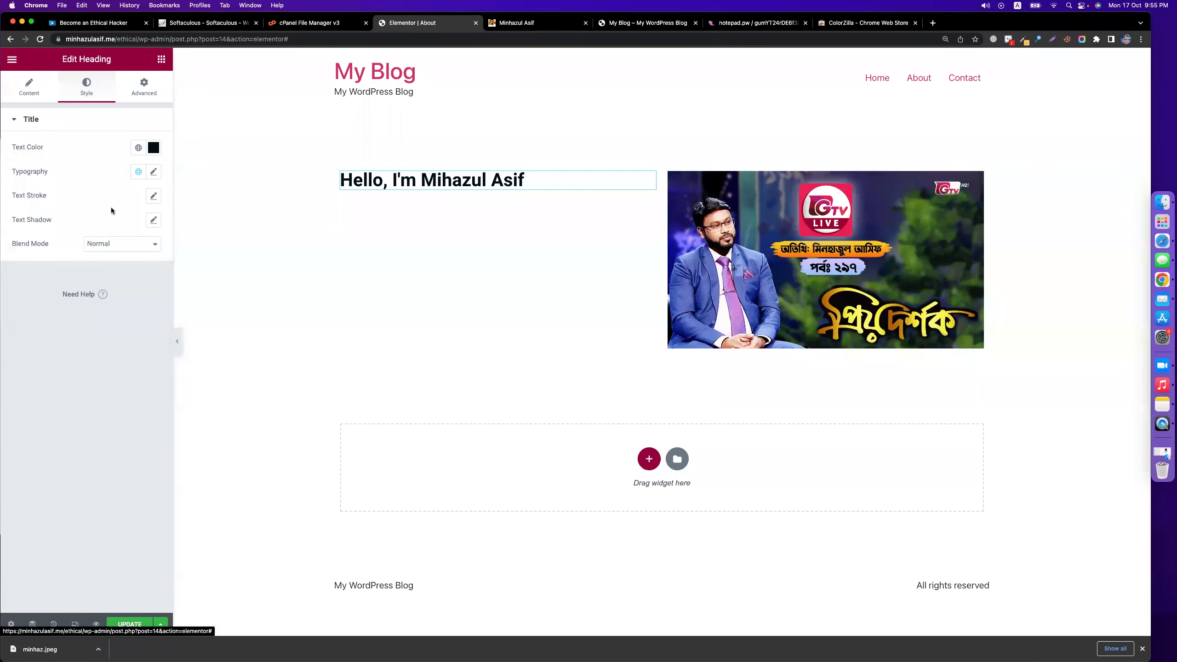
left_click(154, 171)
left_click_drag(21, 263, 39, 267)
left_click(33, 83)
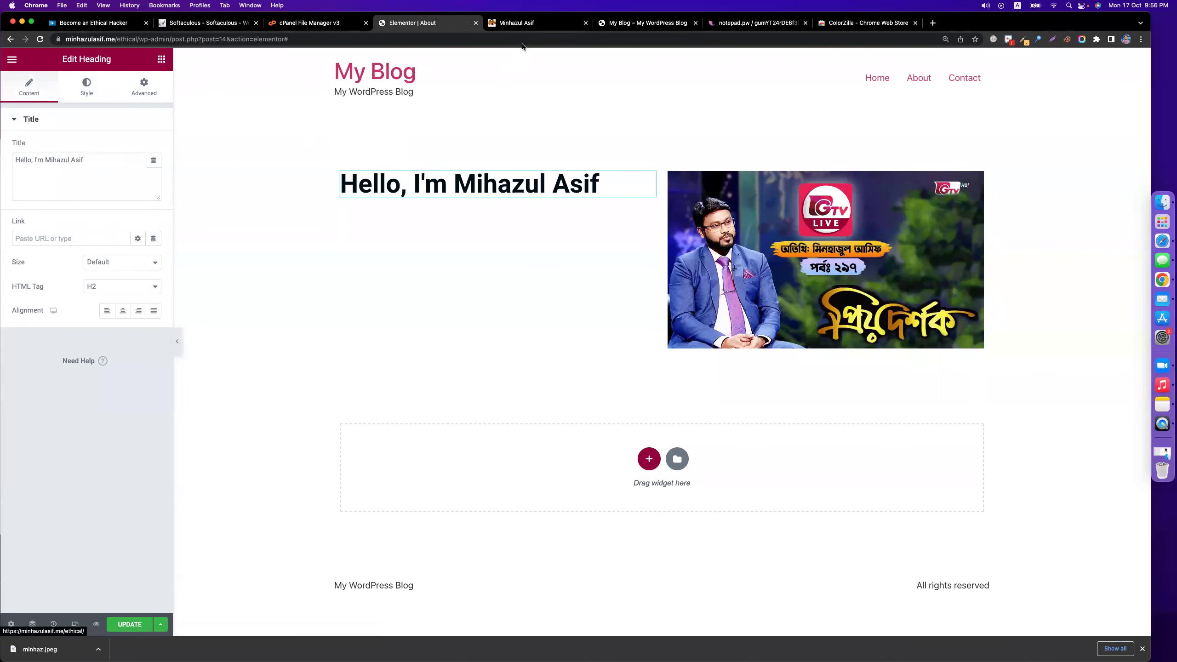
left_click(522, 22)
left_click_drag(770, 340, 641, 232)
key("super+c")
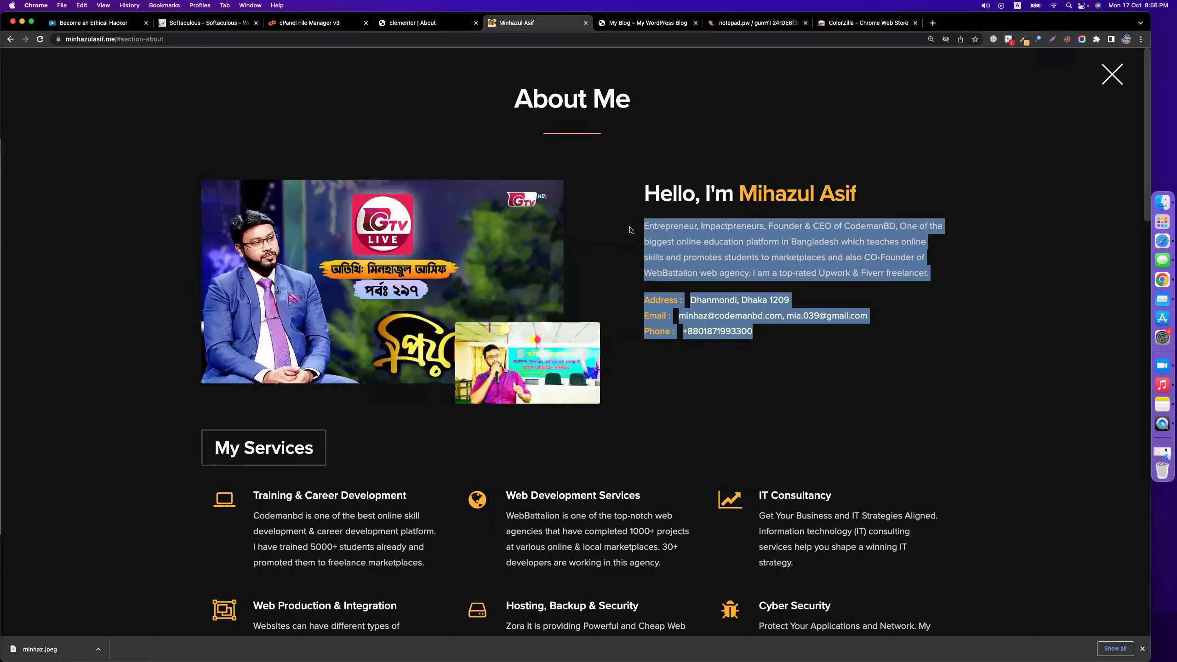
Add a Text Editor under the heading holding the pasted bio and contact list
left_click(423, 26)
left_click(162, 59)
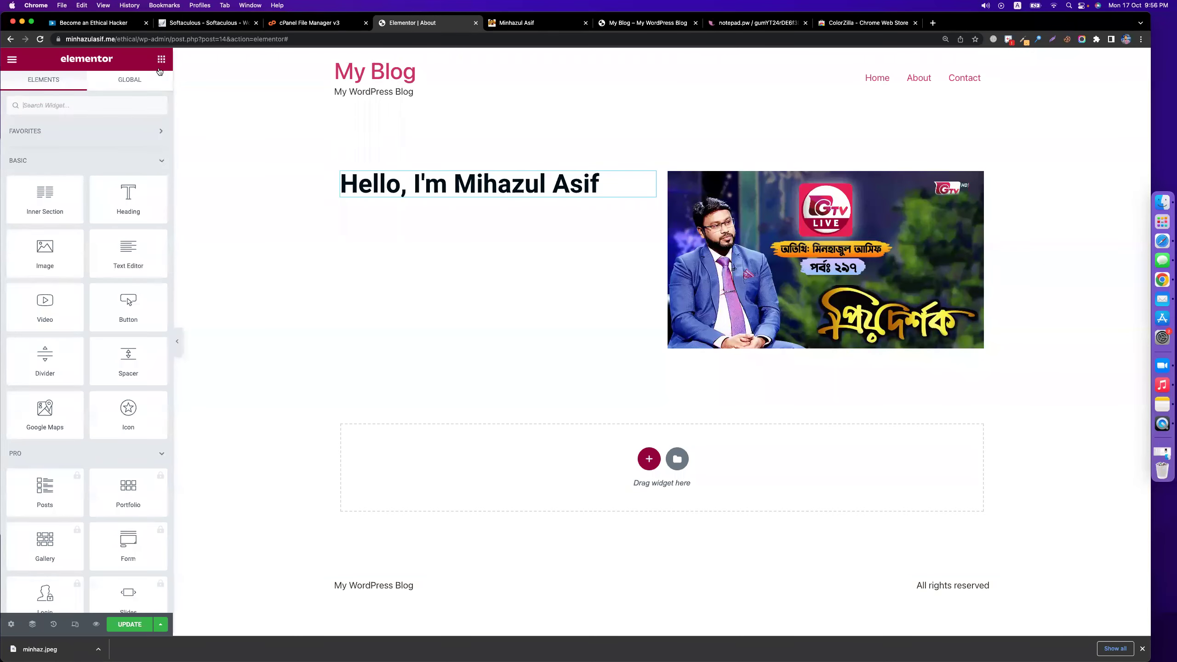
left_click_drag(128, 250, 475, 200)
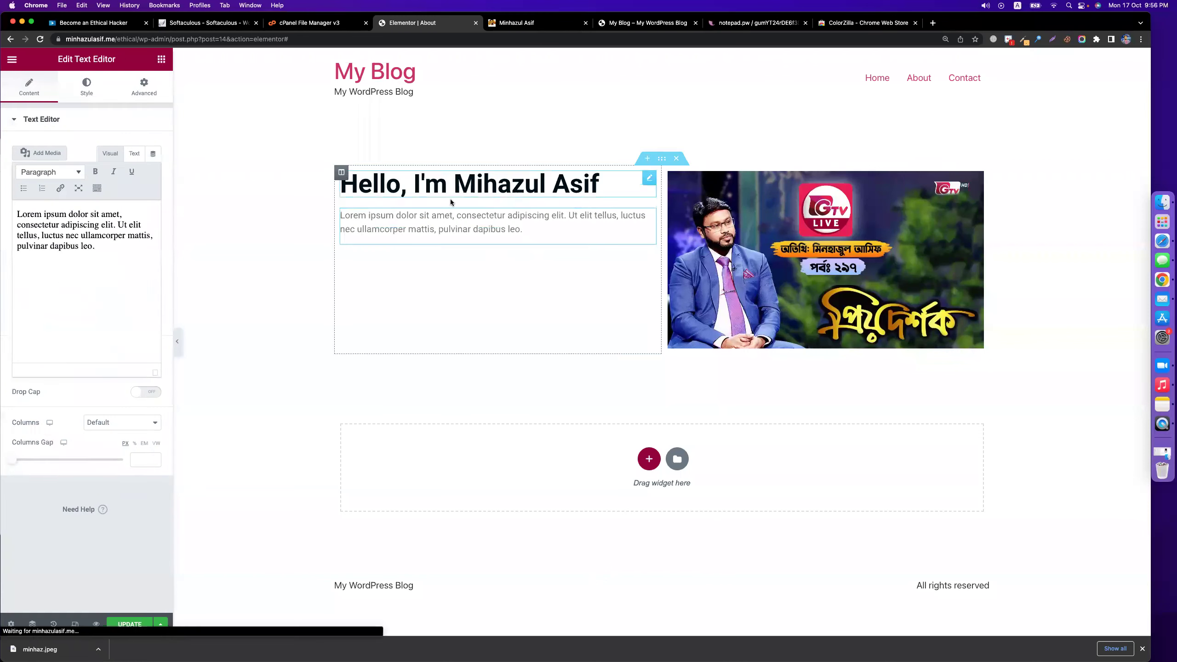
key("super+a")
key("super+v")
Bold the Address, Email and Phone labels, making Address black as well
left_click(66, 312)
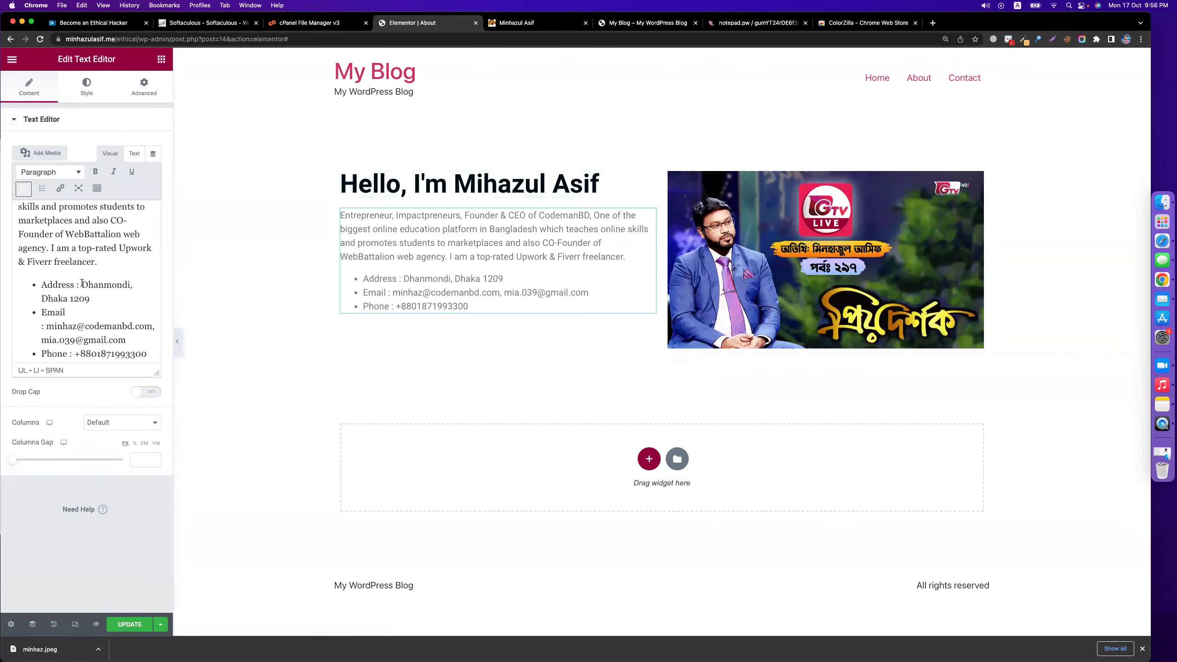
left_click_drag(79, 284, 41, 284)
key("super+b")
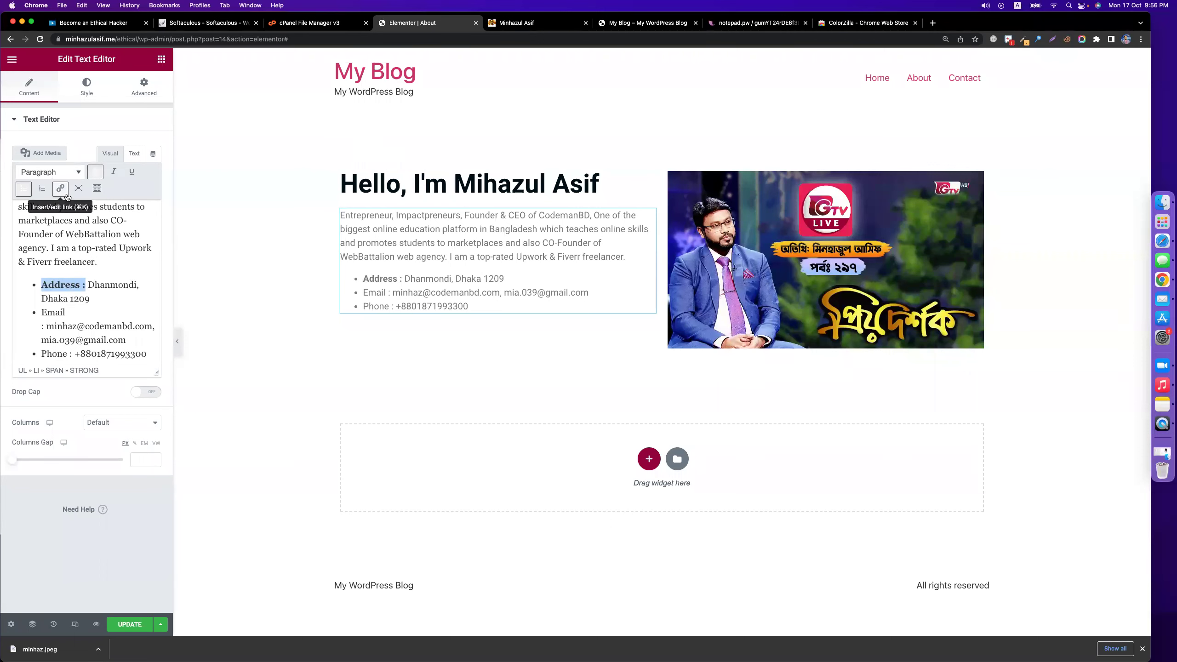
left_click(97, 188)
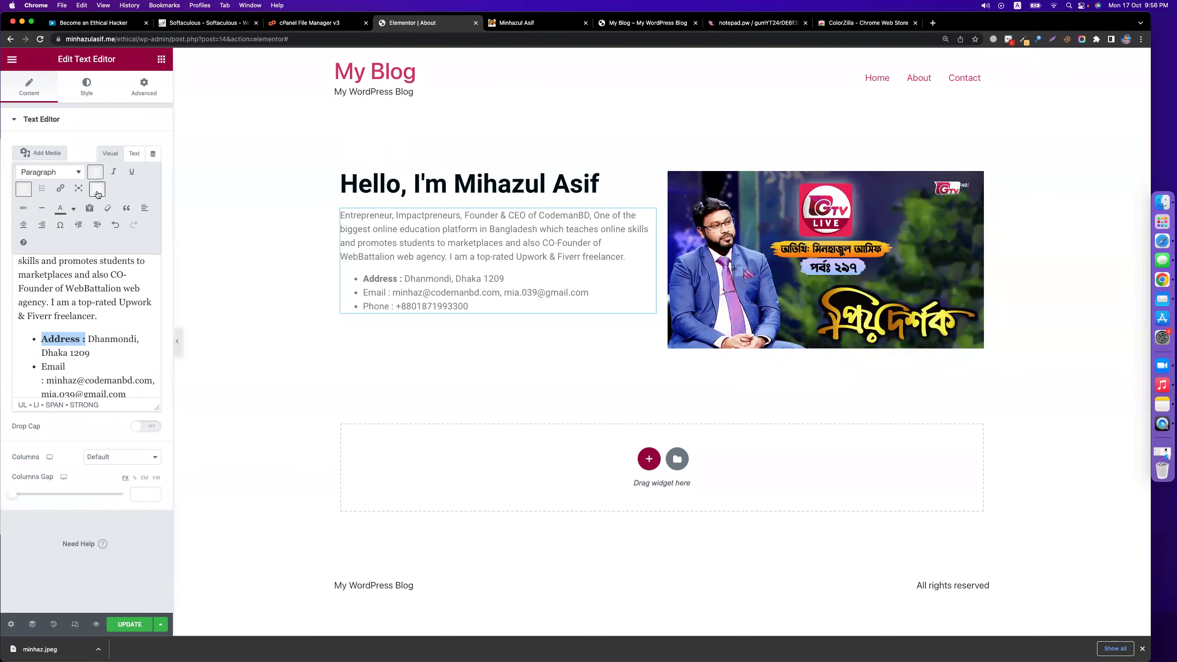
left_click(73, 208)
left_click(31, 230)
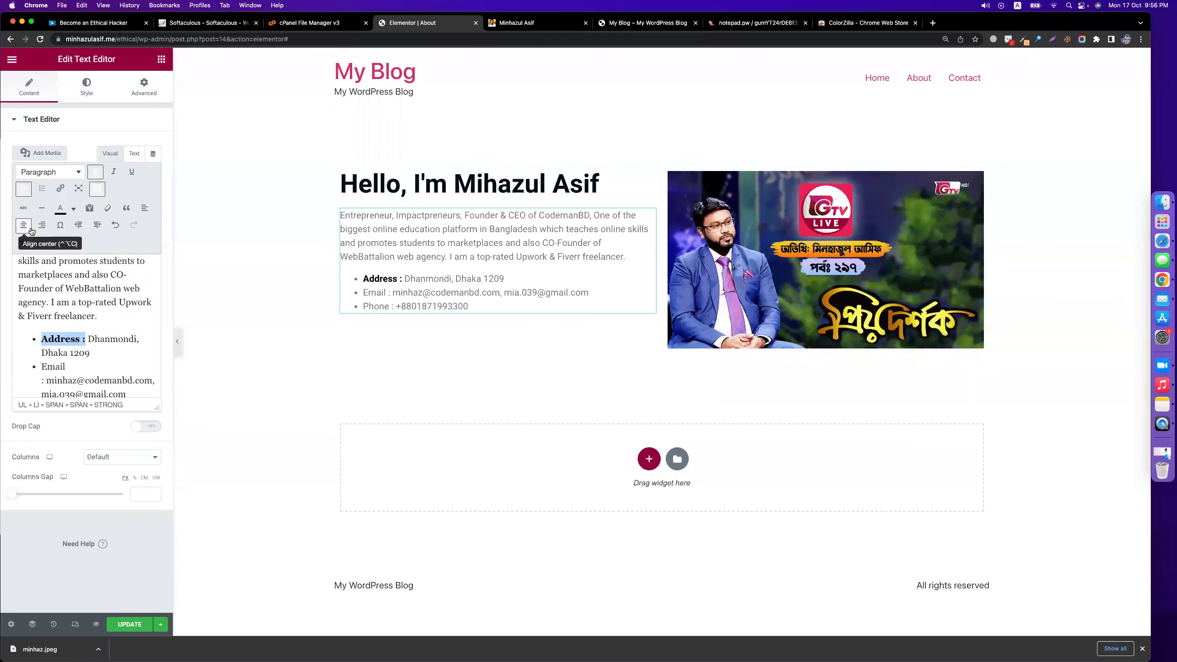
left_click_drag(42, 366, 69, 366)
key("super+b")
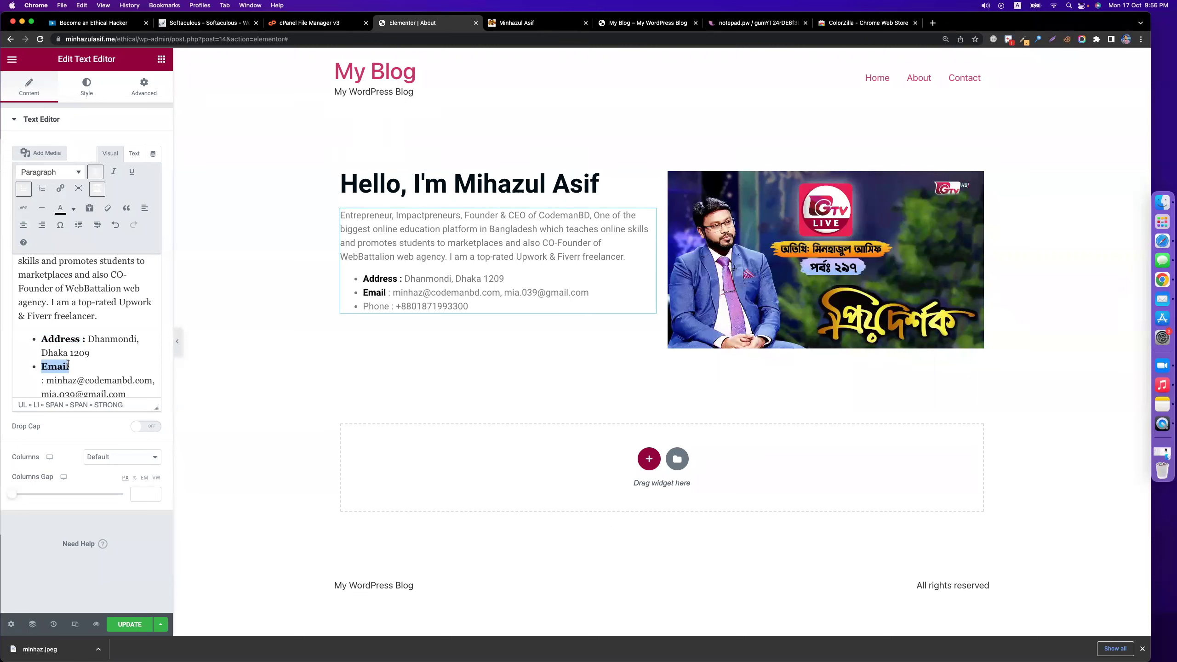
scroll(71, 376, "down", 2)
left_click_drag(71, 382, 41, 383)
key("super+b")
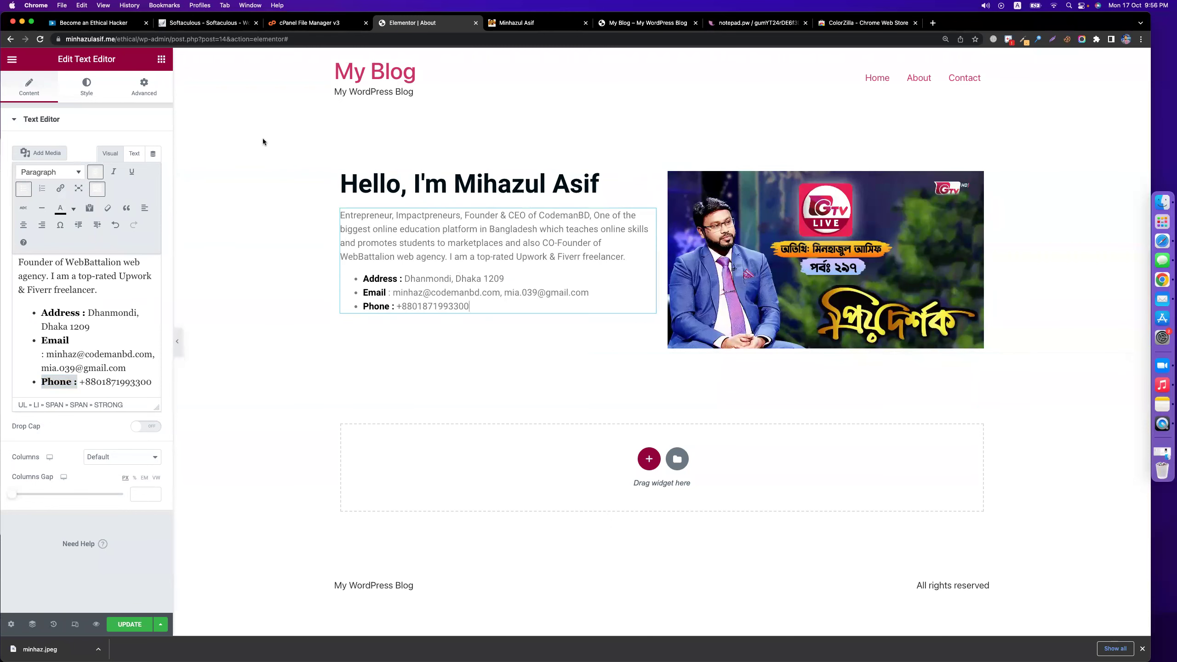
left_click(88, 84)
Set the intro text size to 22 px and its unlinked right padding to 50
left_click(154, 196)
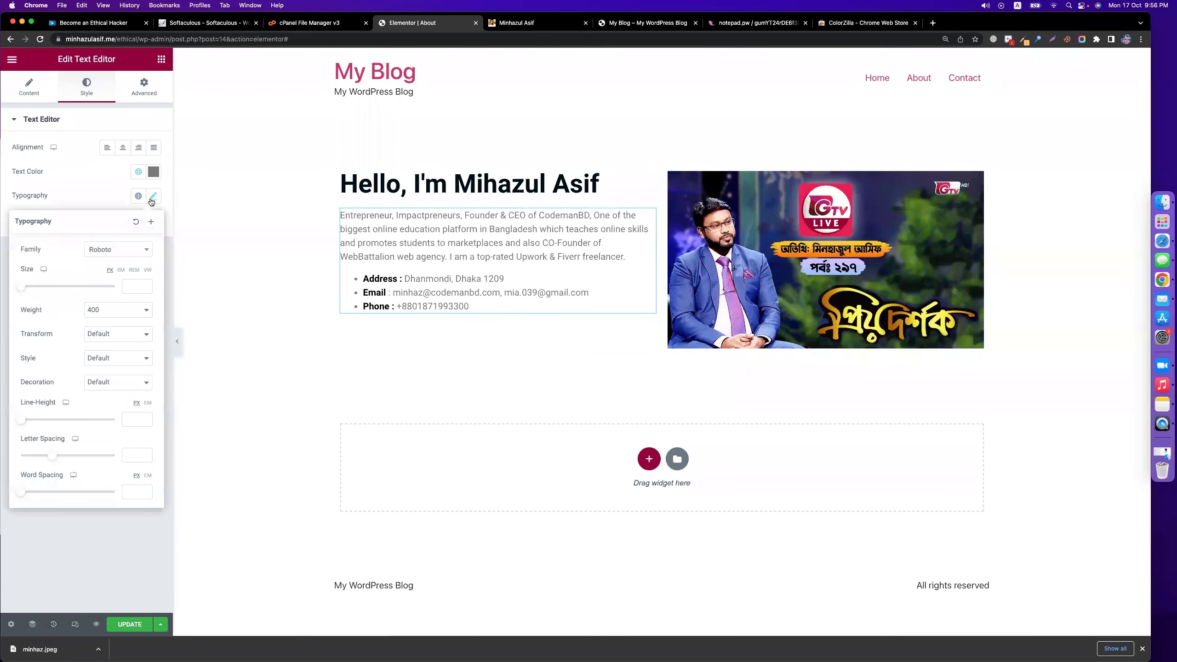
left_click_drag(18, 288, 27, 290)
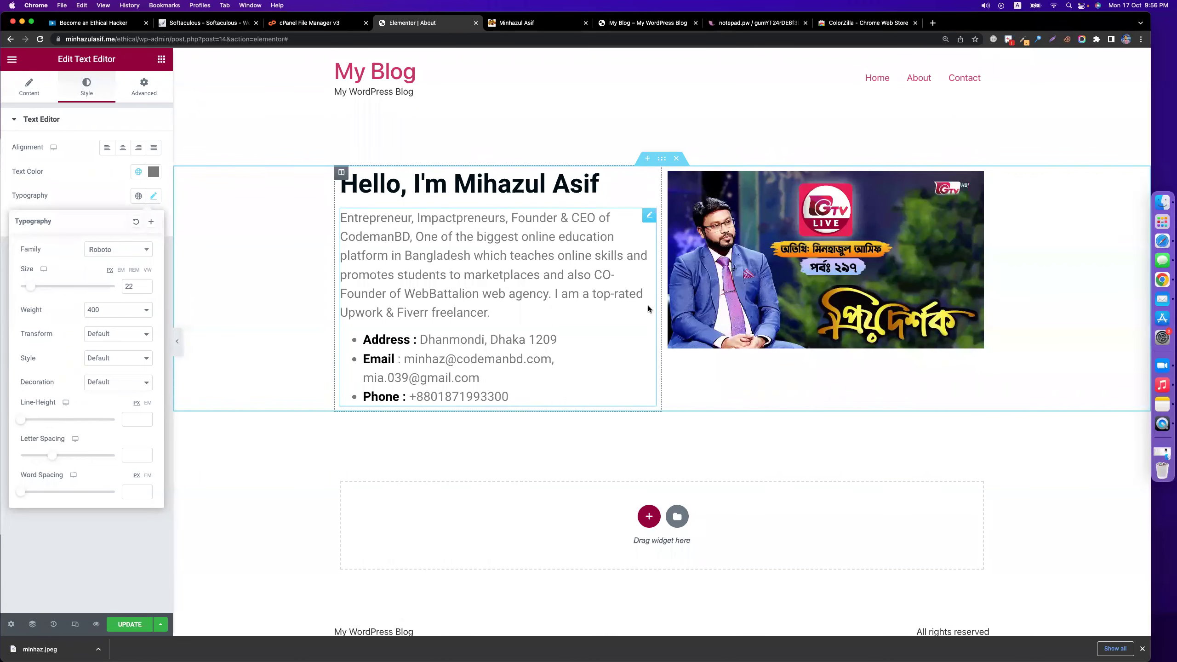
left_click(143, 86)
left_click(145, 206)
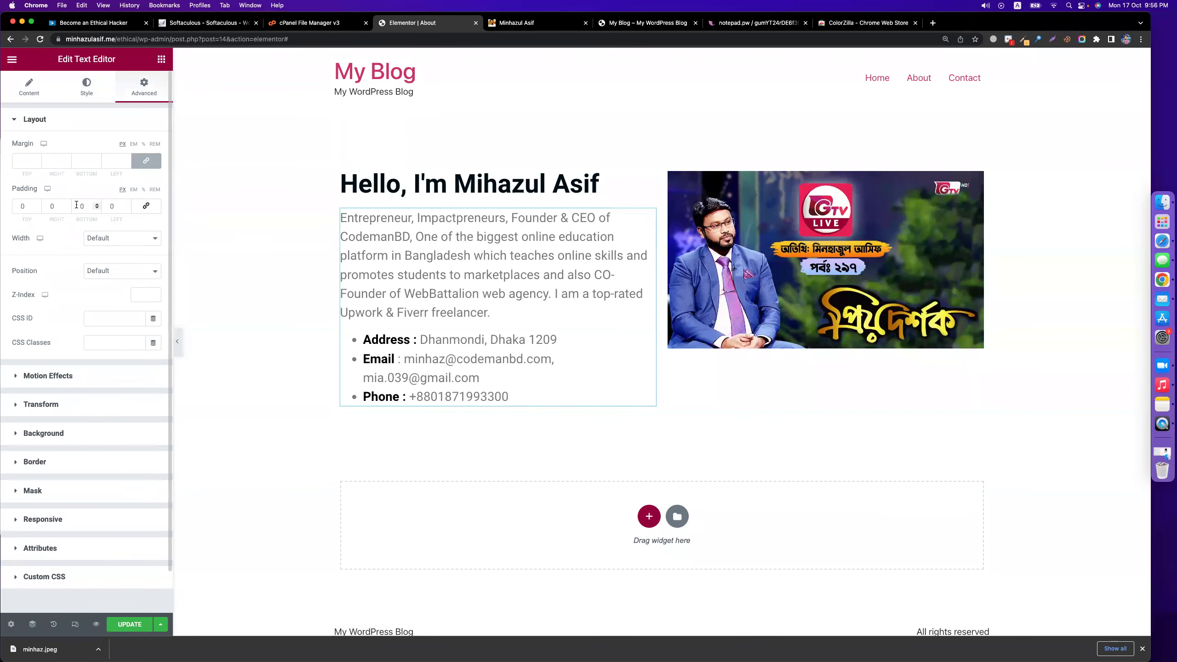
left_click(51, 206)
type("50")
key("BackSpace")
key("BackSpace")
type("100")
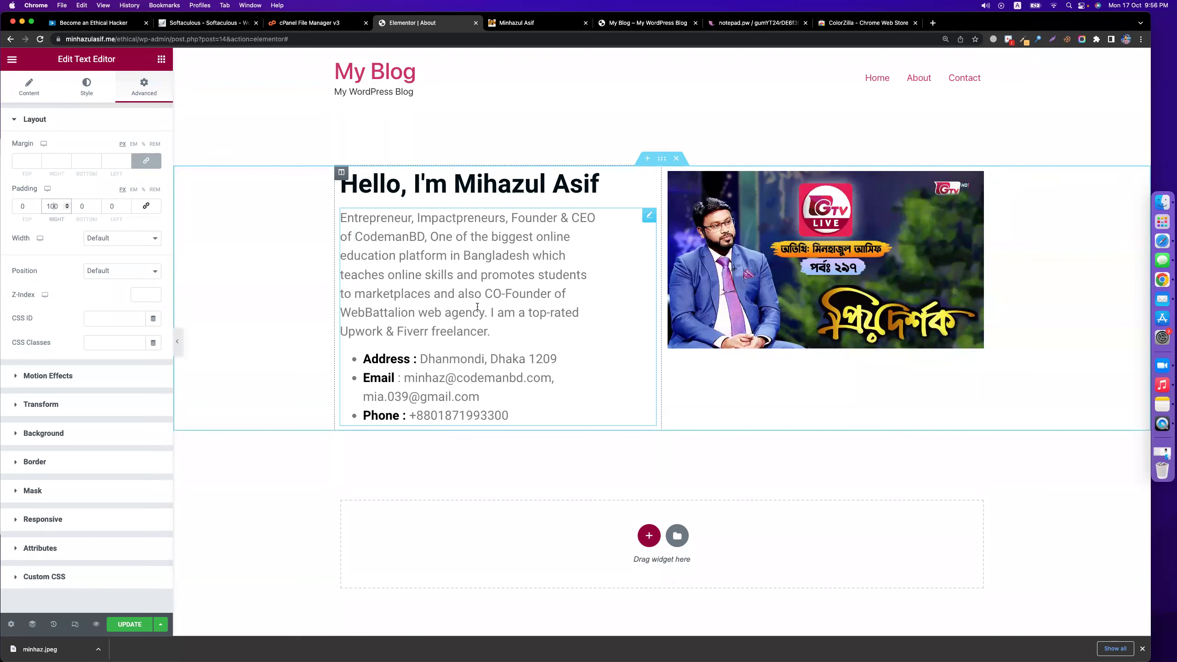
key("BackSpace")
key("BackSpace")
key("BackSpace")
type("50")
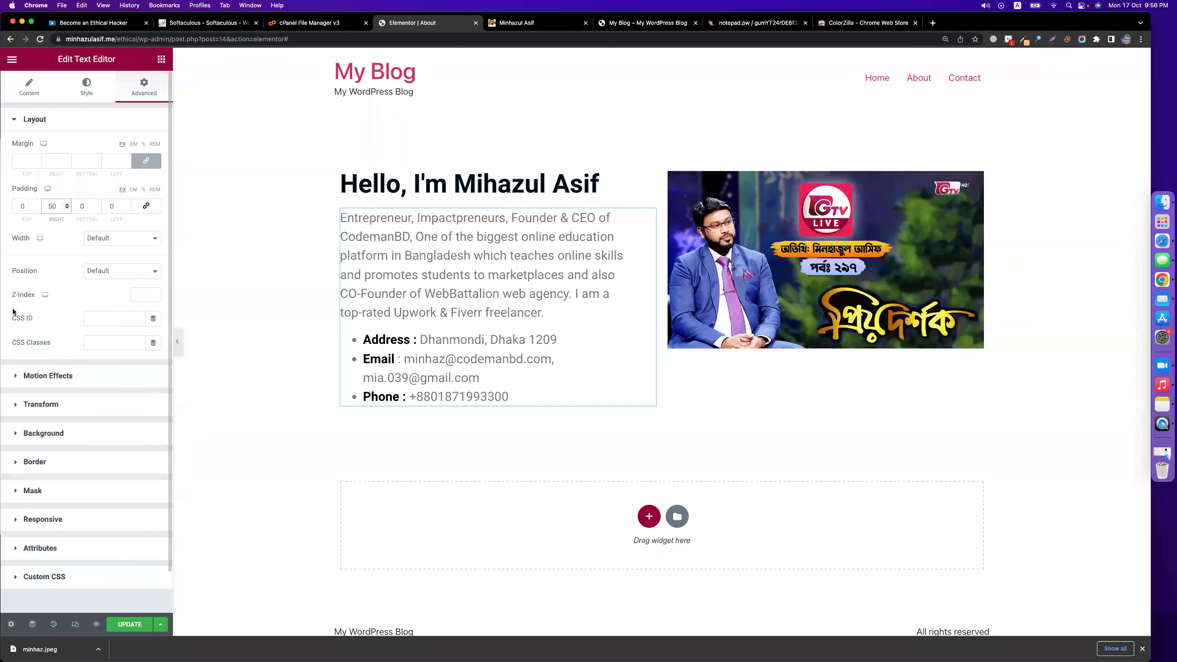
Insert a blank line after 'freelancer.' to separate the bio from the contact list
left_click(87, 85)
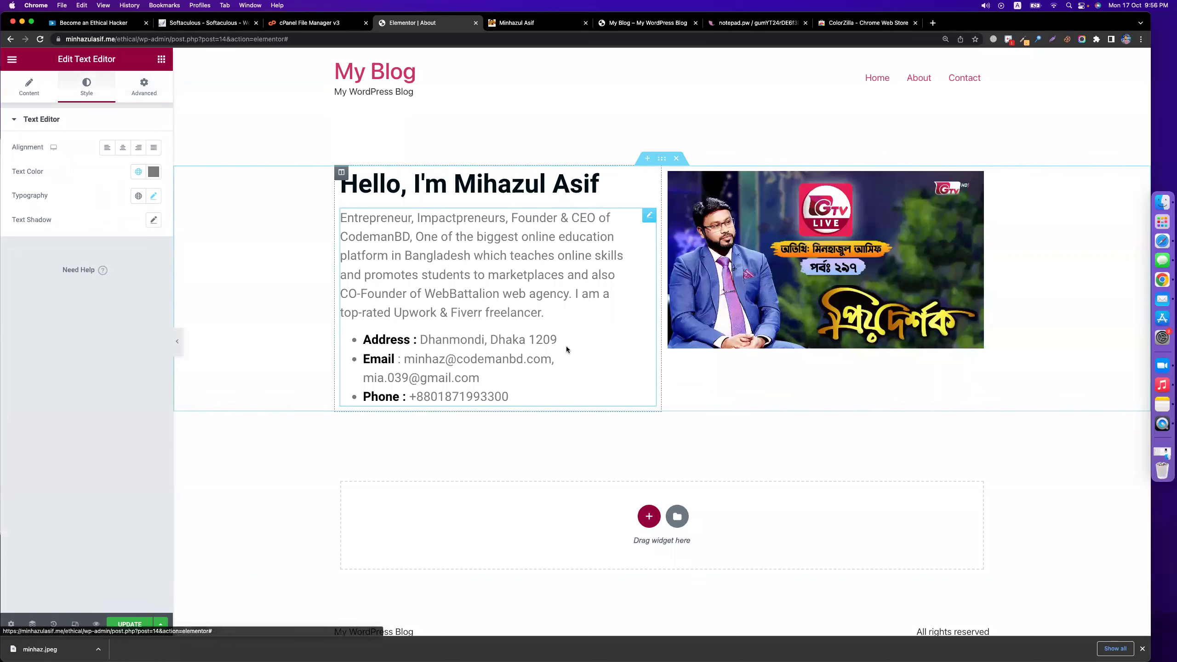
left_click(568, 317)
key("Return")
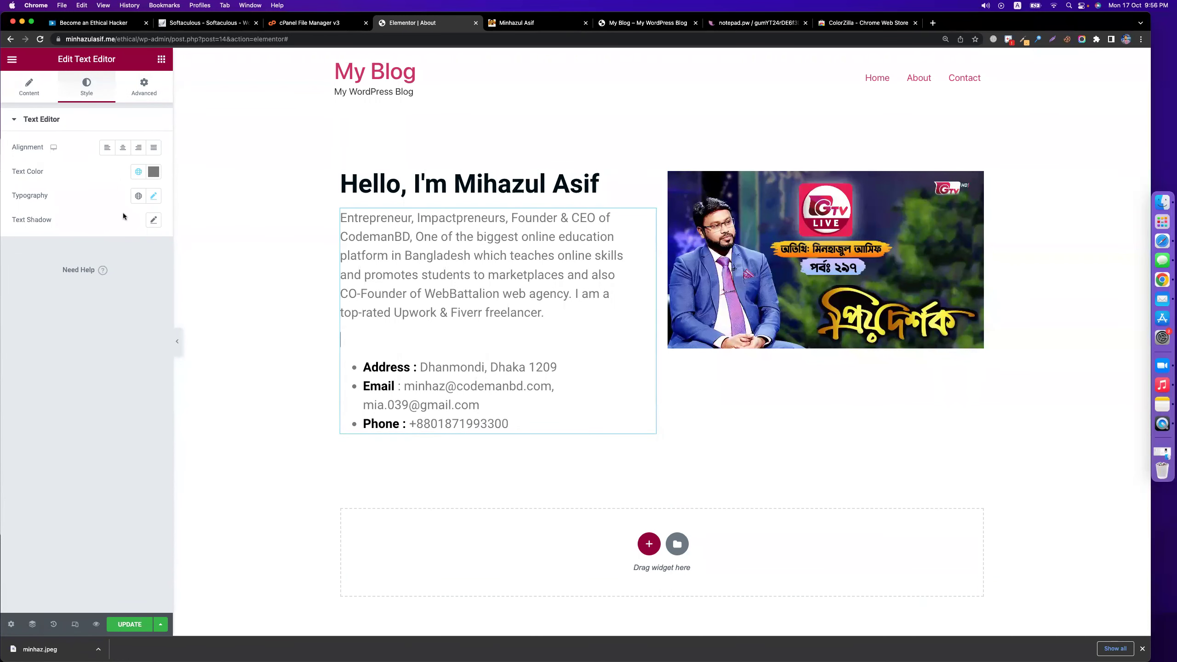
Try the Risque, Rochester and Rock 3D font families on the intro text
left_click(156, 197)
left_click(99, 250)
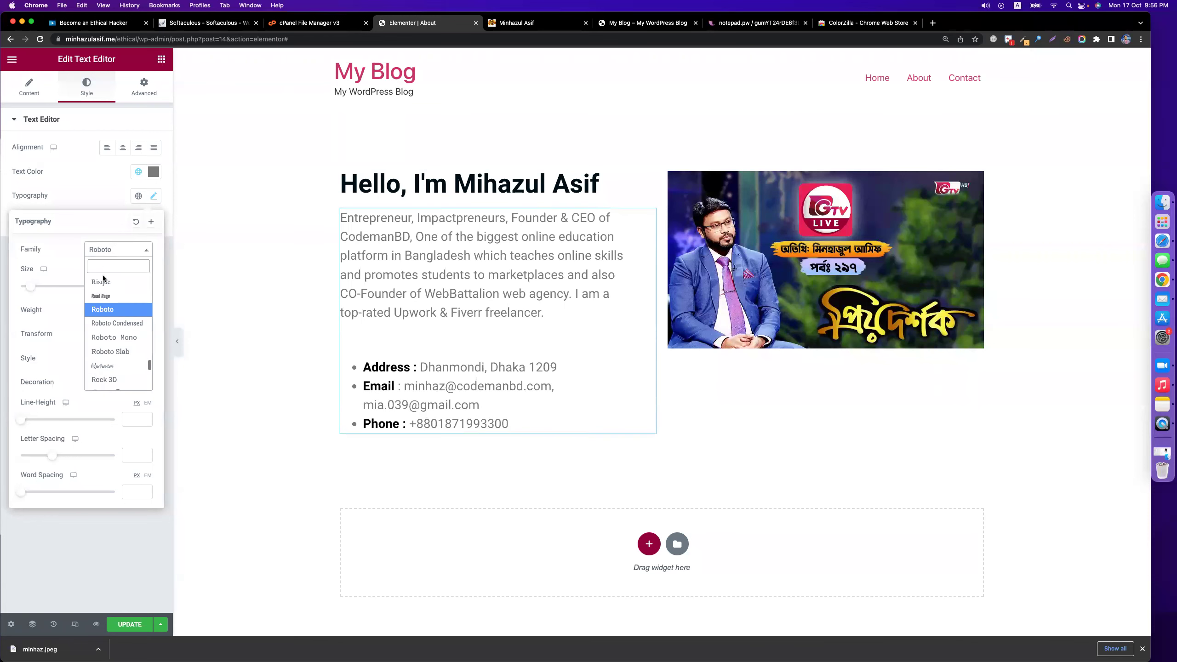
left_click(102, 280)
left_click(105, 254)
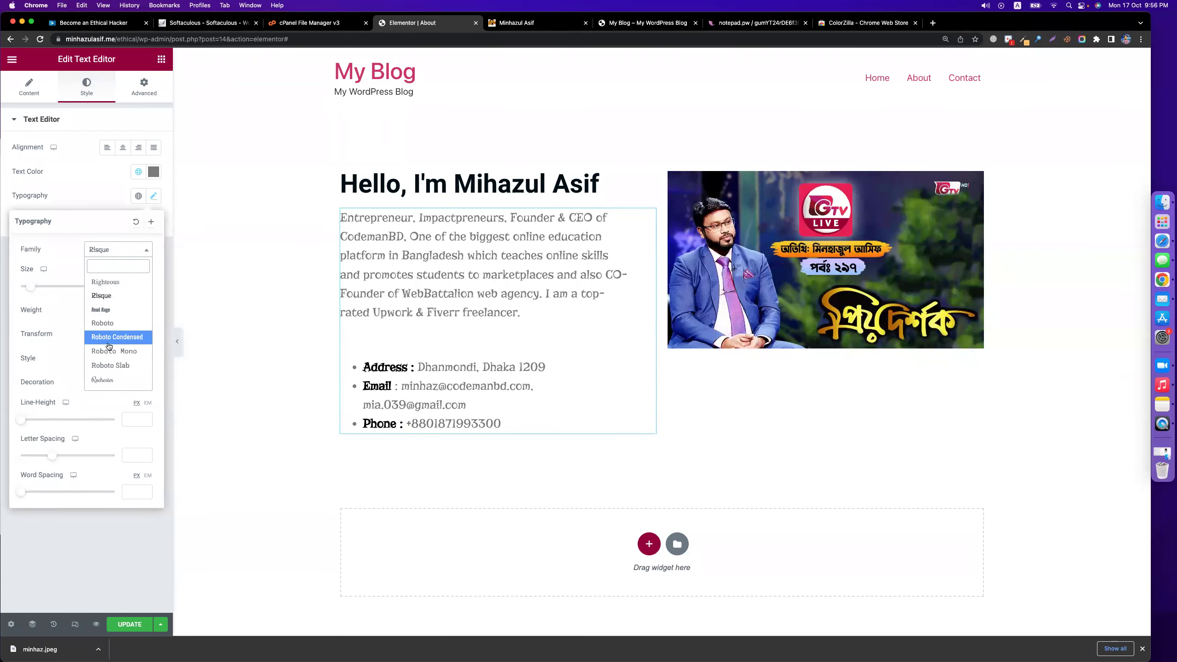
left_click(102, 380)
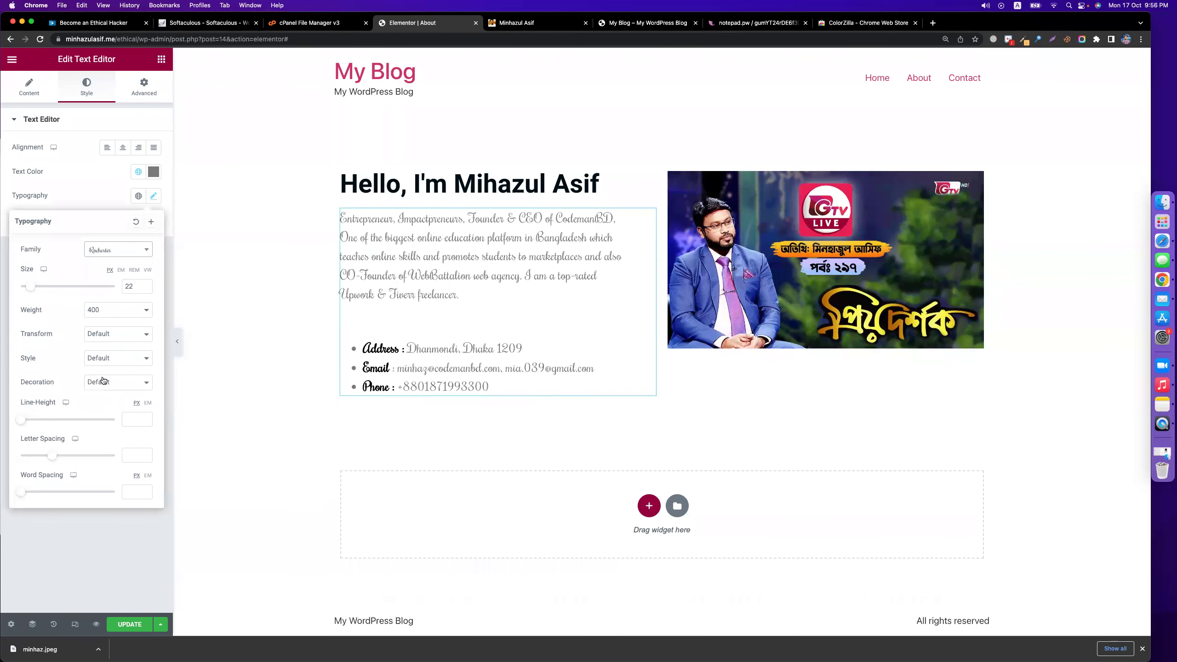
left_click(100, 253)
left_click(104, 310)
left_click(111, 250)
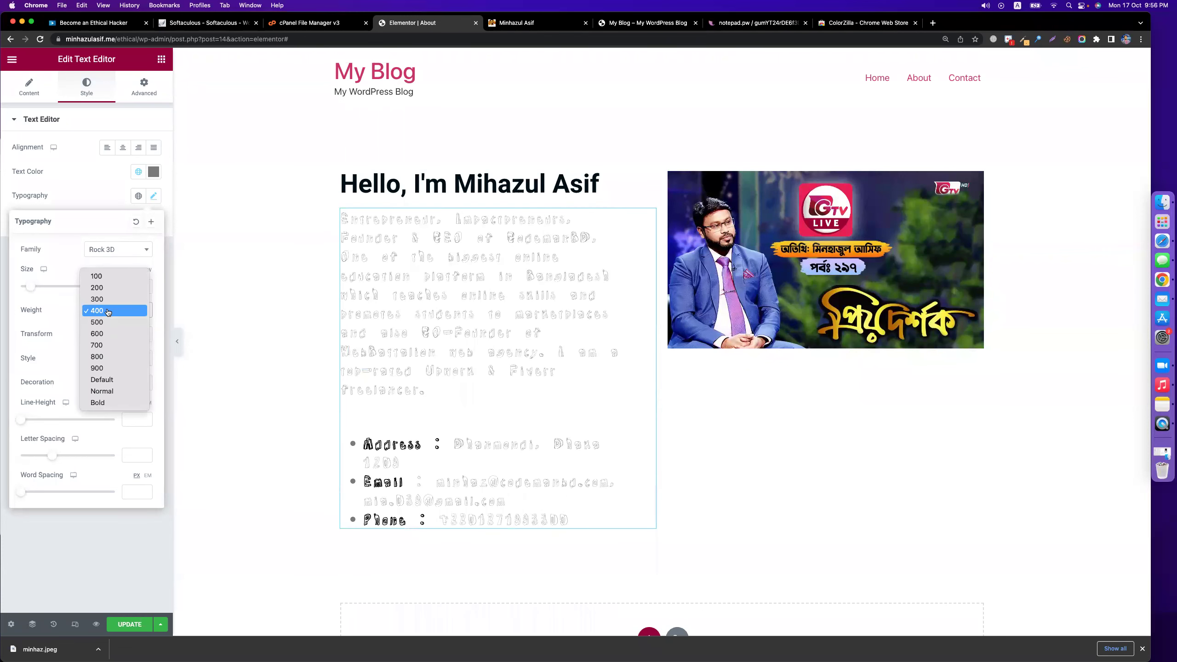
left_click(99, 253)
Revert the intro text to Roboto and shrink it to 17 px
left_click(99, 252)
scroll(110, 311, "up", 2)
left_click(105, 330)
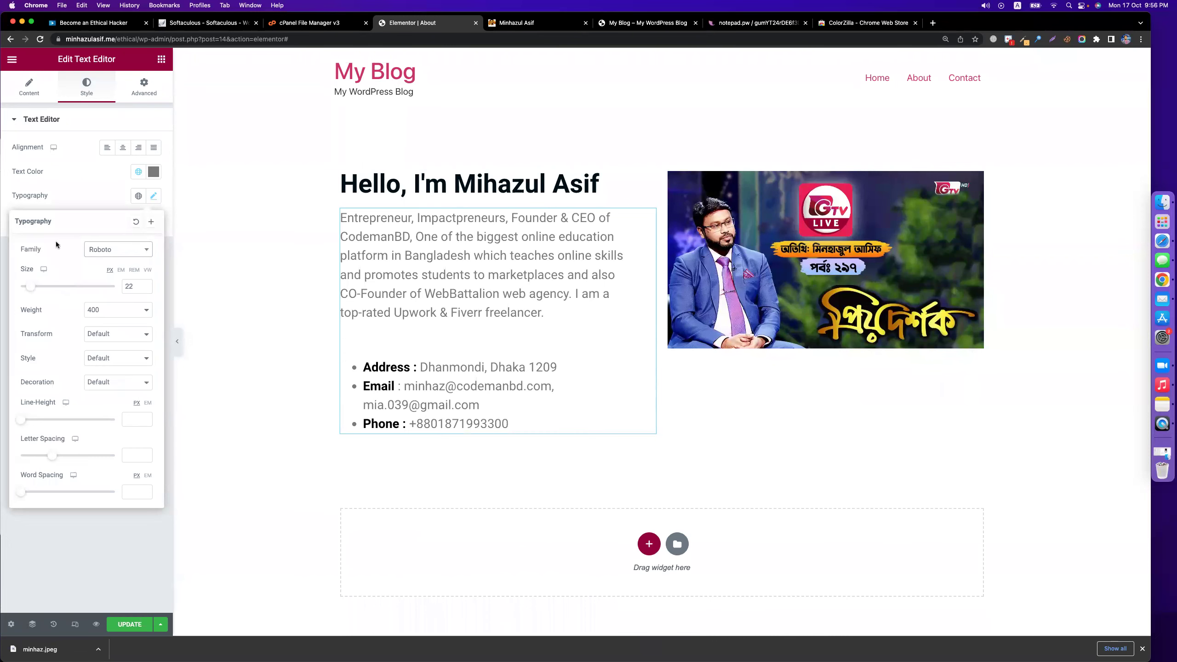
left_click_drag(30, 286, 27, 288)
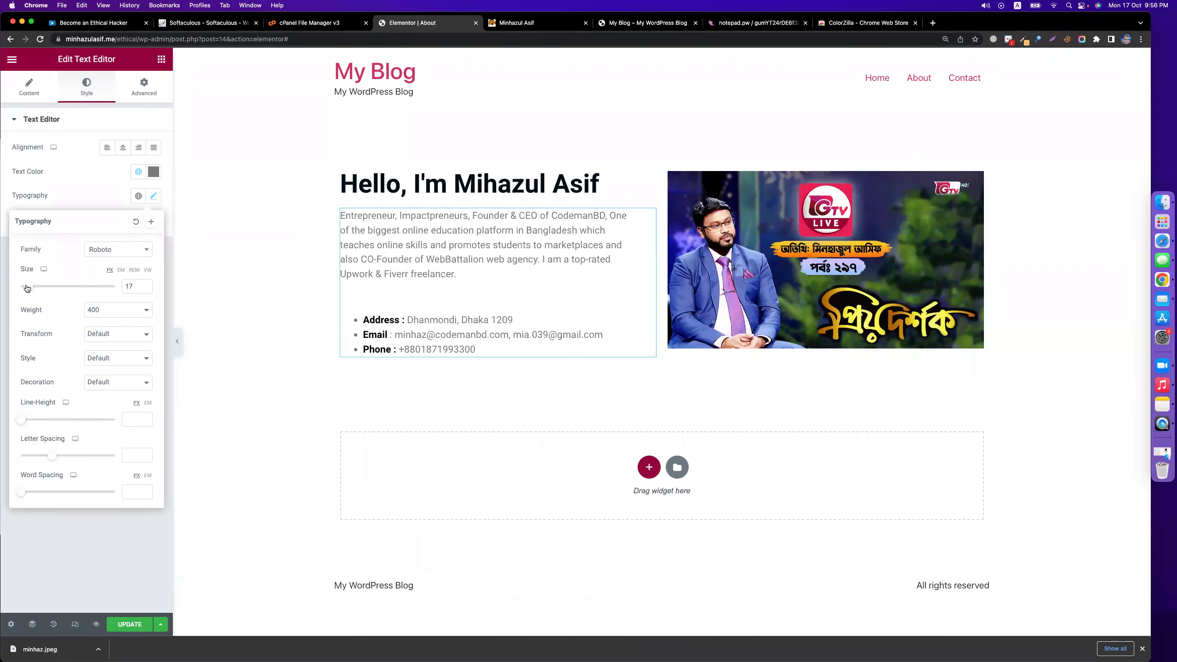
left_click(485, 460)
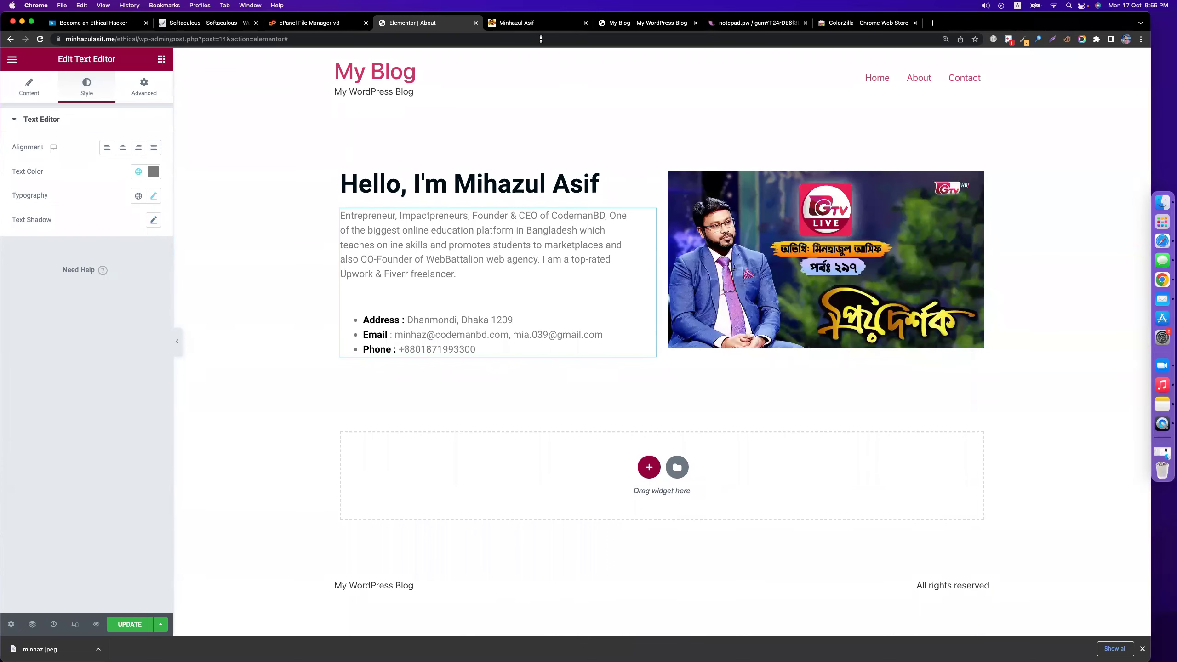
left_click(537, 22)
Copy the reference 'My Services' heading and place a Heading widget in a new section below the intro
scroll(215, 236, "down", 5)
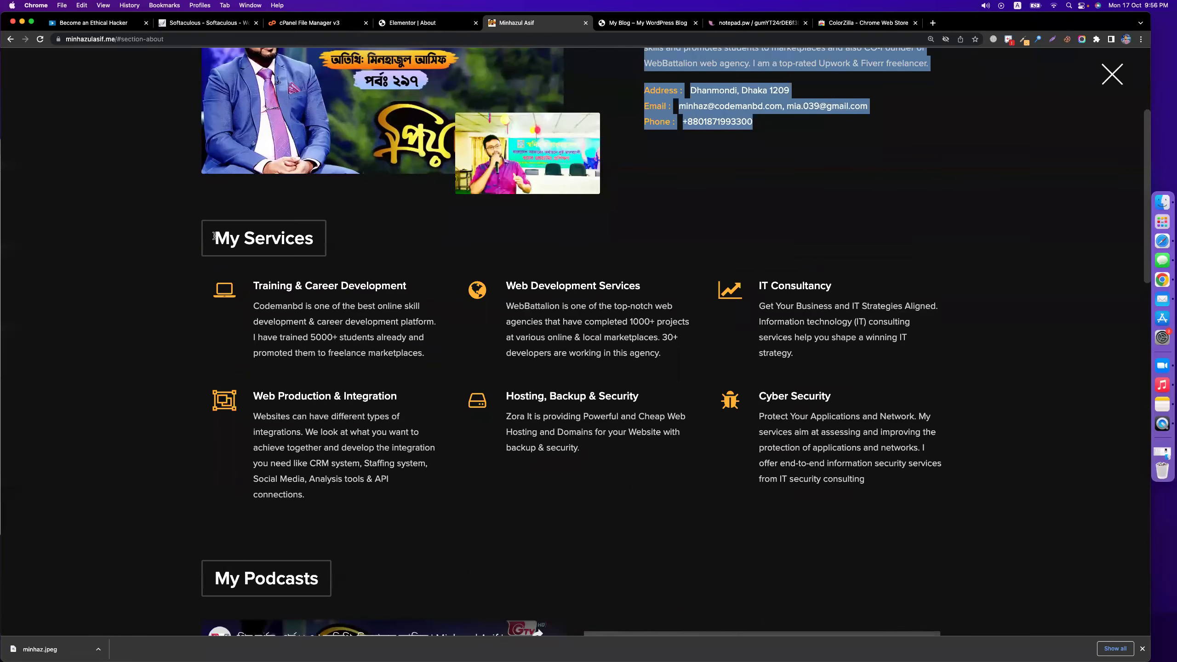
left_click_drag(214, 236, 339, 238)
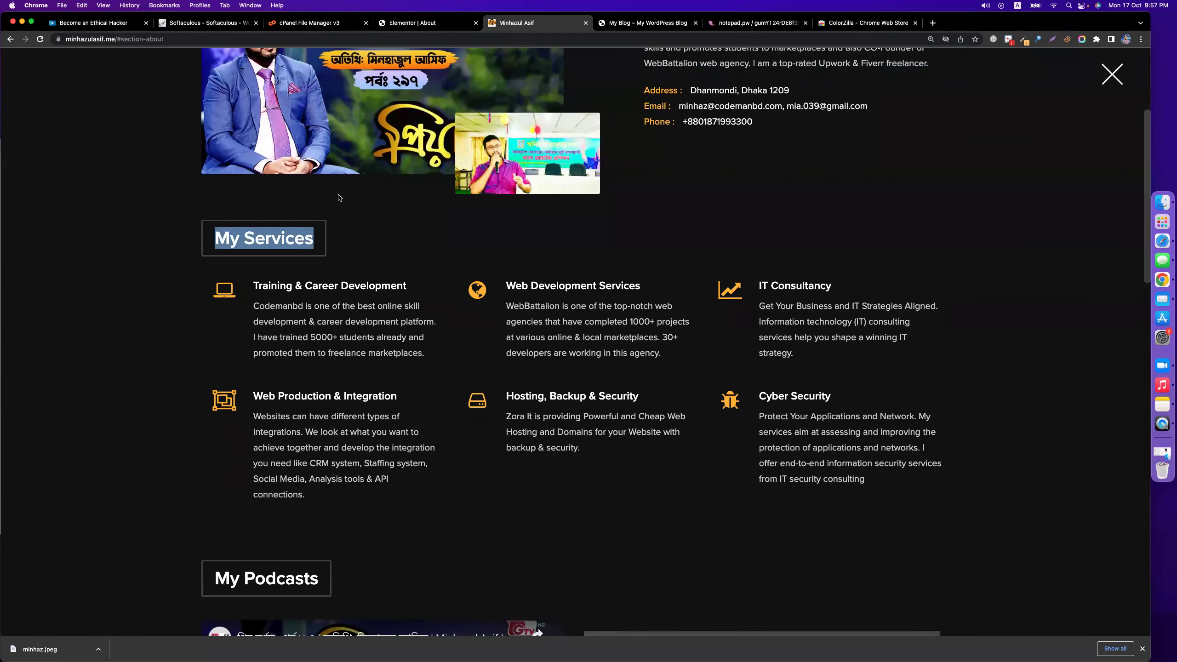
left_click(434, 23)
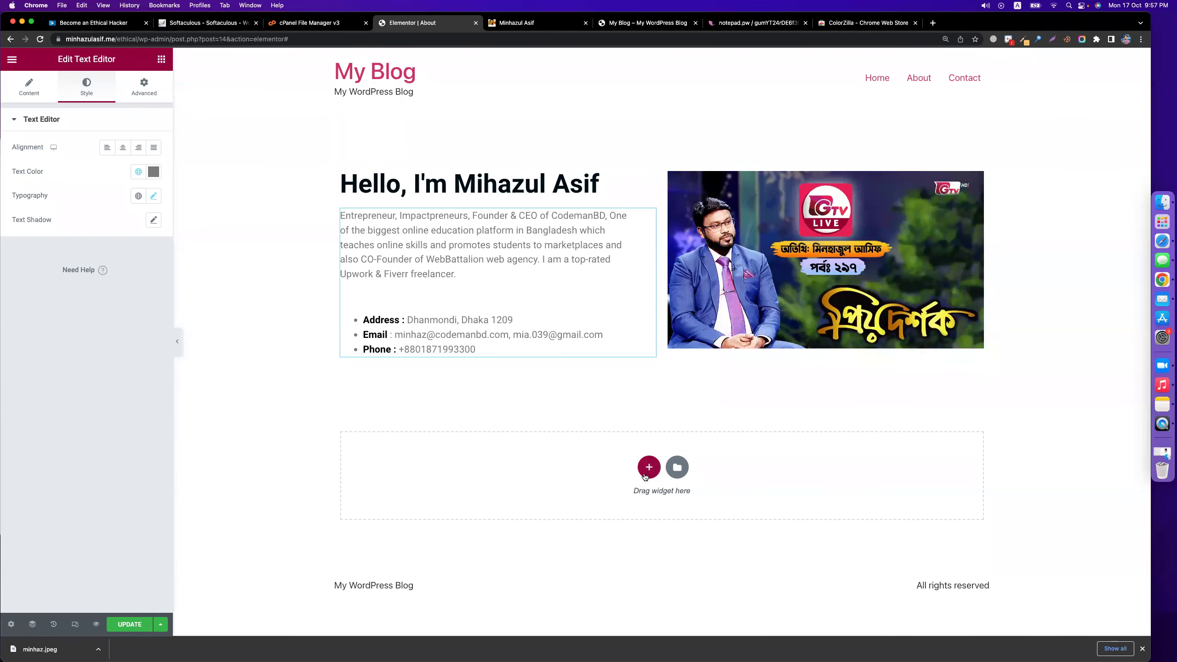
left_click(644, 469)
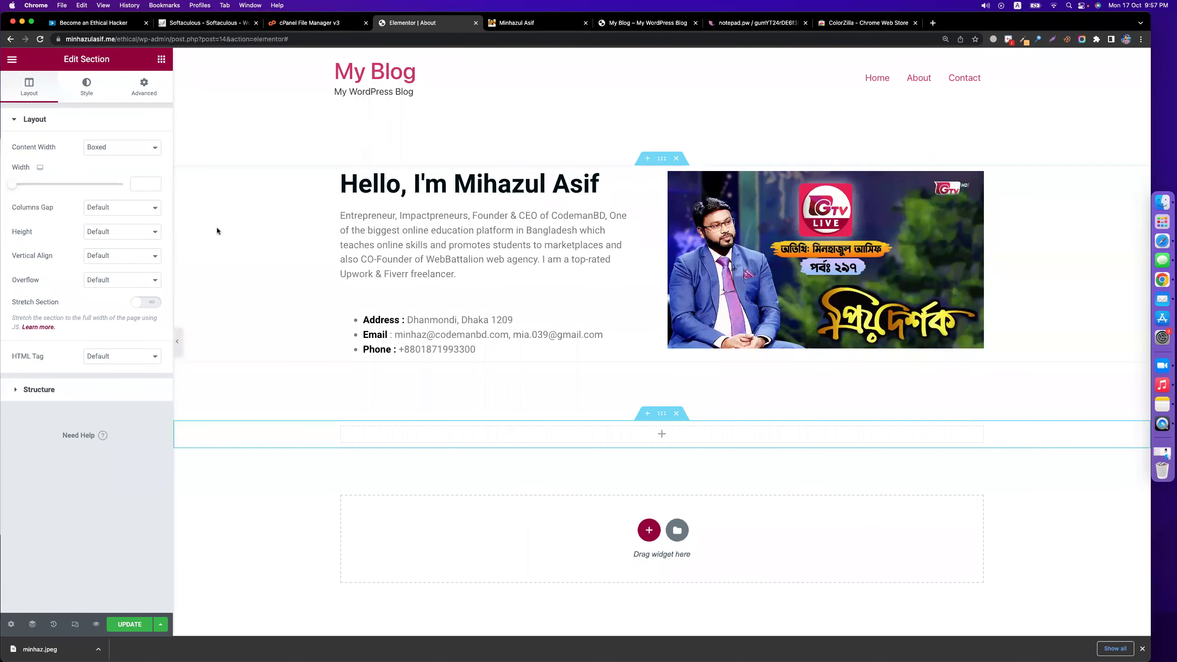
left_click(161, 59)
left_click_drag(107, 205, 578, 438)
Title the heading 'My Services', centre it and colour it near-black #021118
left_click(63, 179)
key("super+a")
type("My Services")
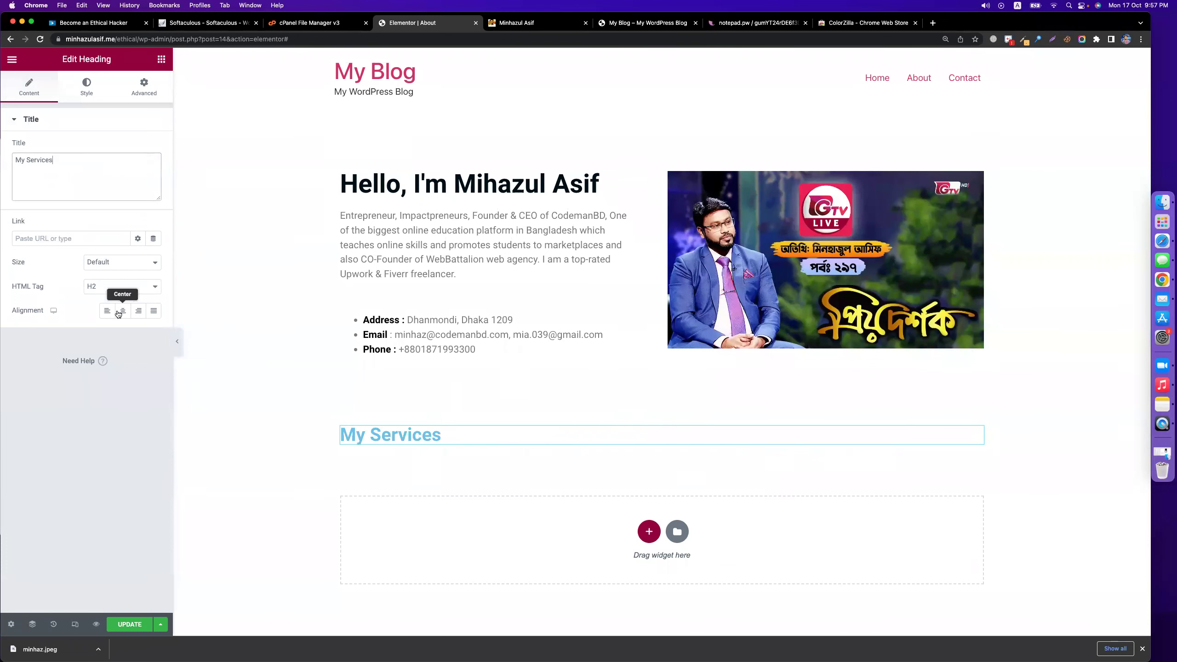
left_click(123, 311)
left_click(84, 88)
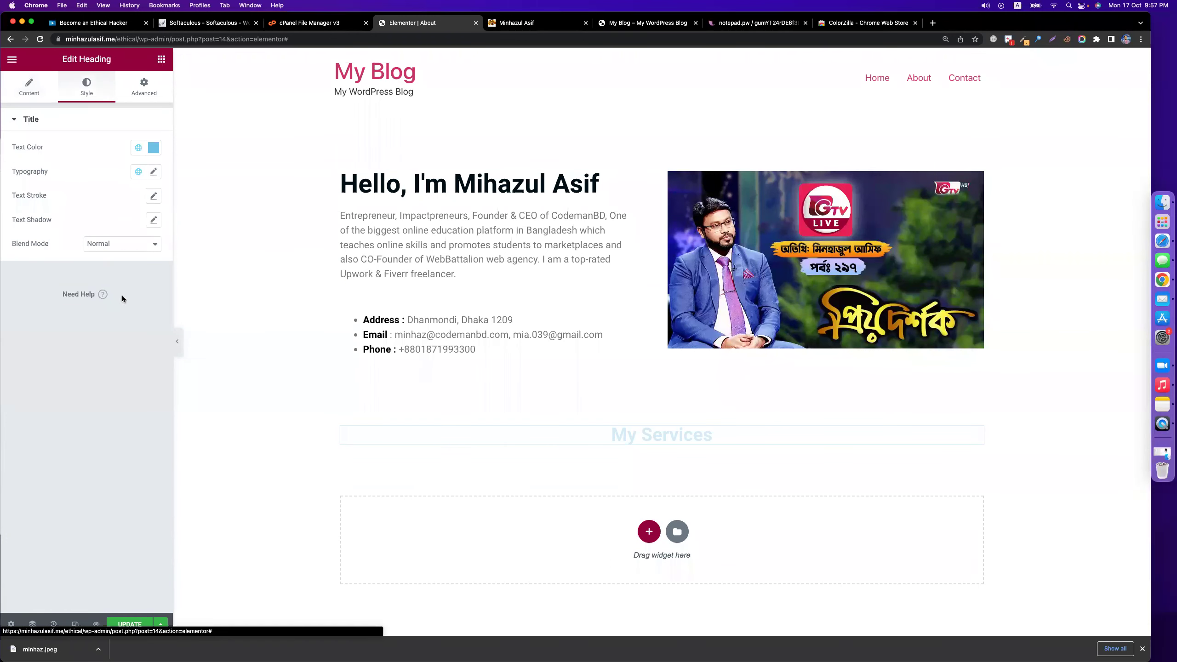
left_click(154, 148)
left_click(143, 277)
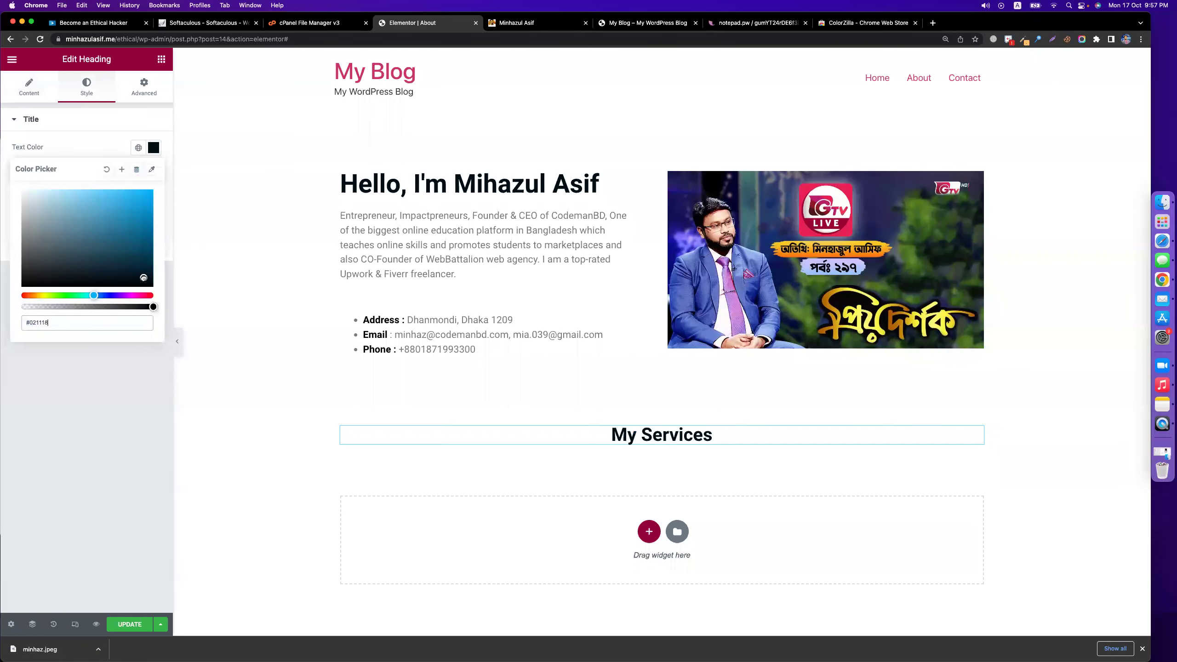
Browse the widget list for the next element to add
scroll(328, 441, "down", 1)
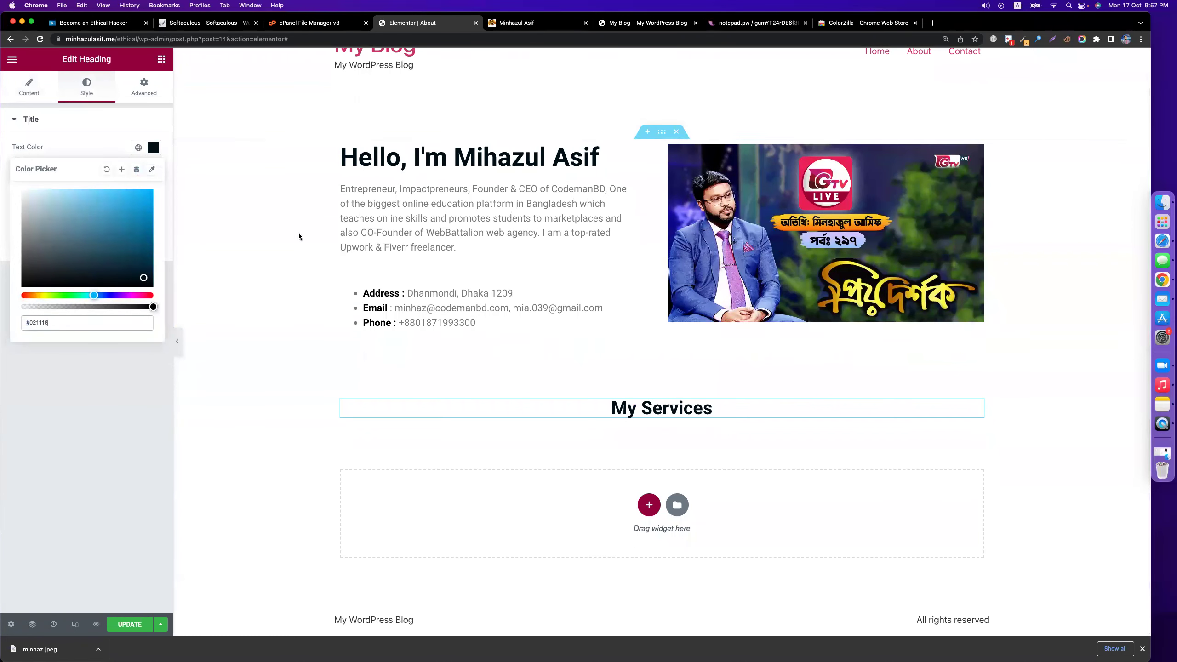
left_click(161, 59)
scroll(81, 313, "down", 4)
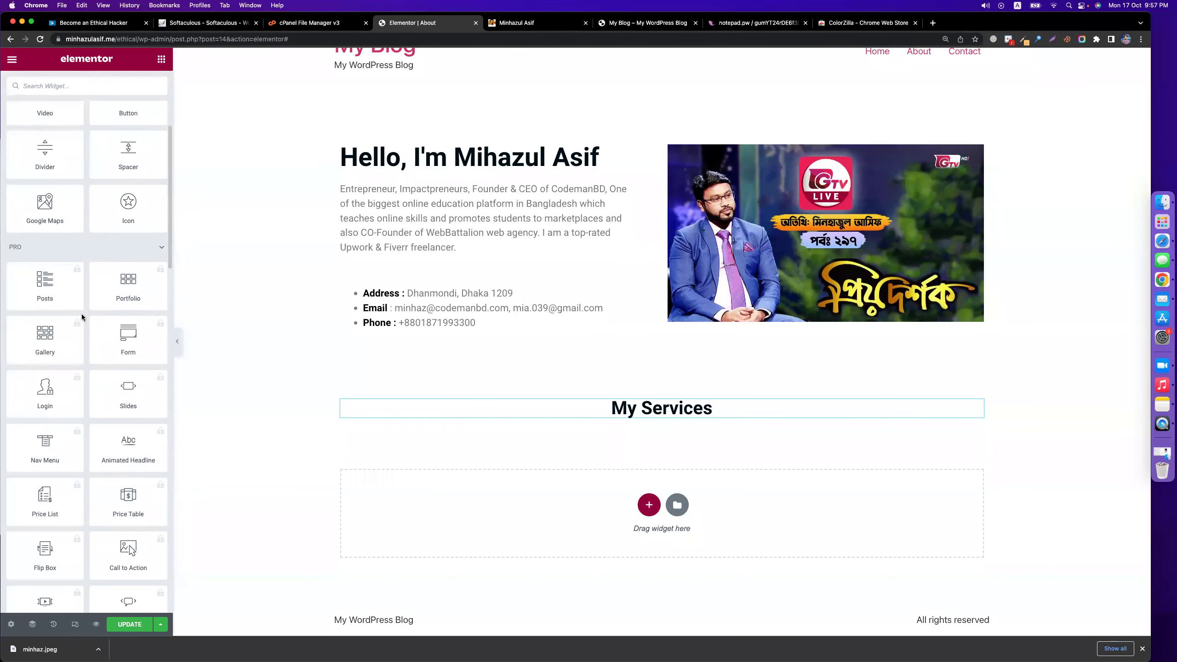
scroll(74, 334, "down", 3)
scroll(65, 361, "up", 4)
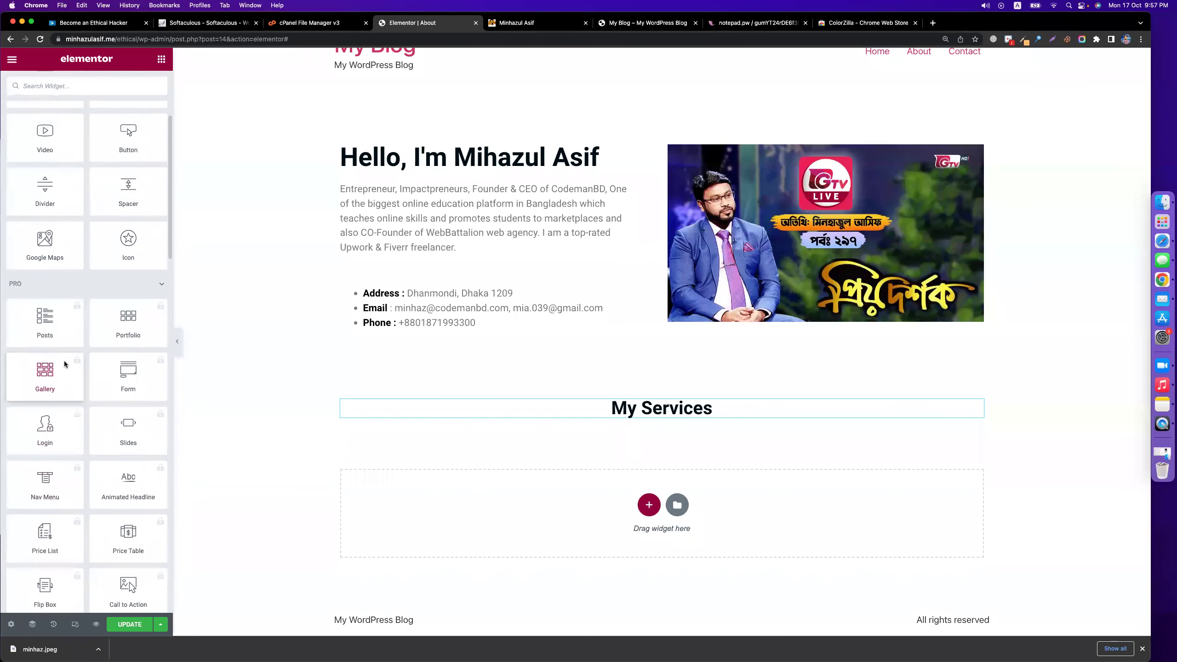
scroll(65, 364, "up", 2)
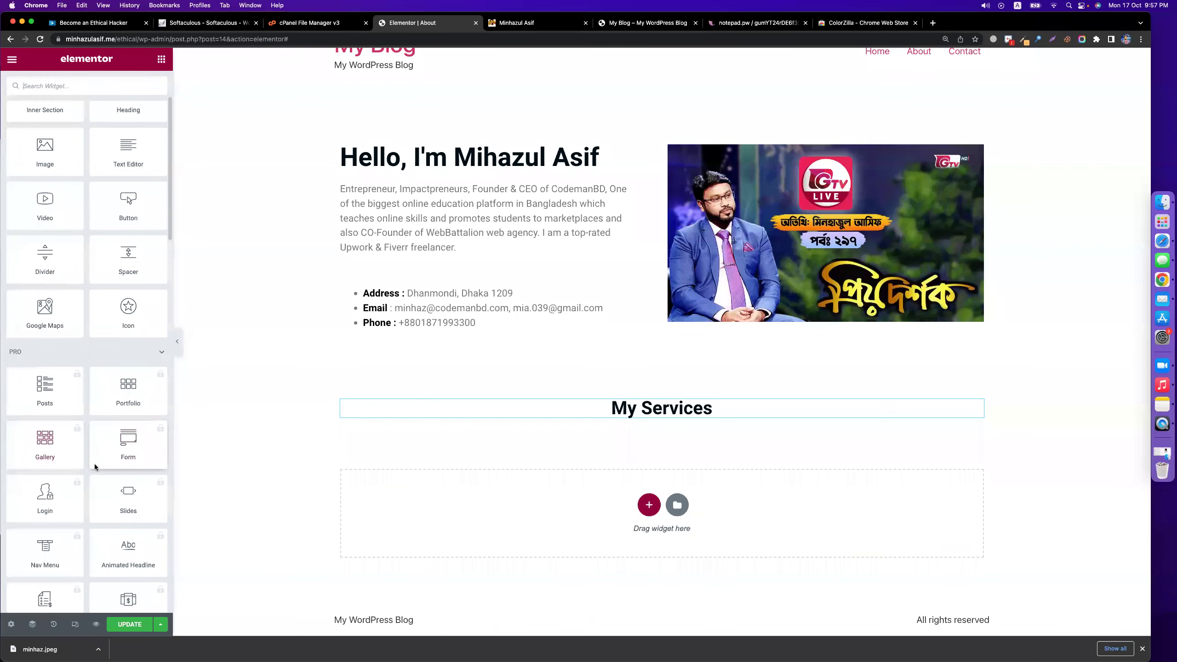
scroll(91, 492, "down", 5)
scroll(82, 517, "up", 8)
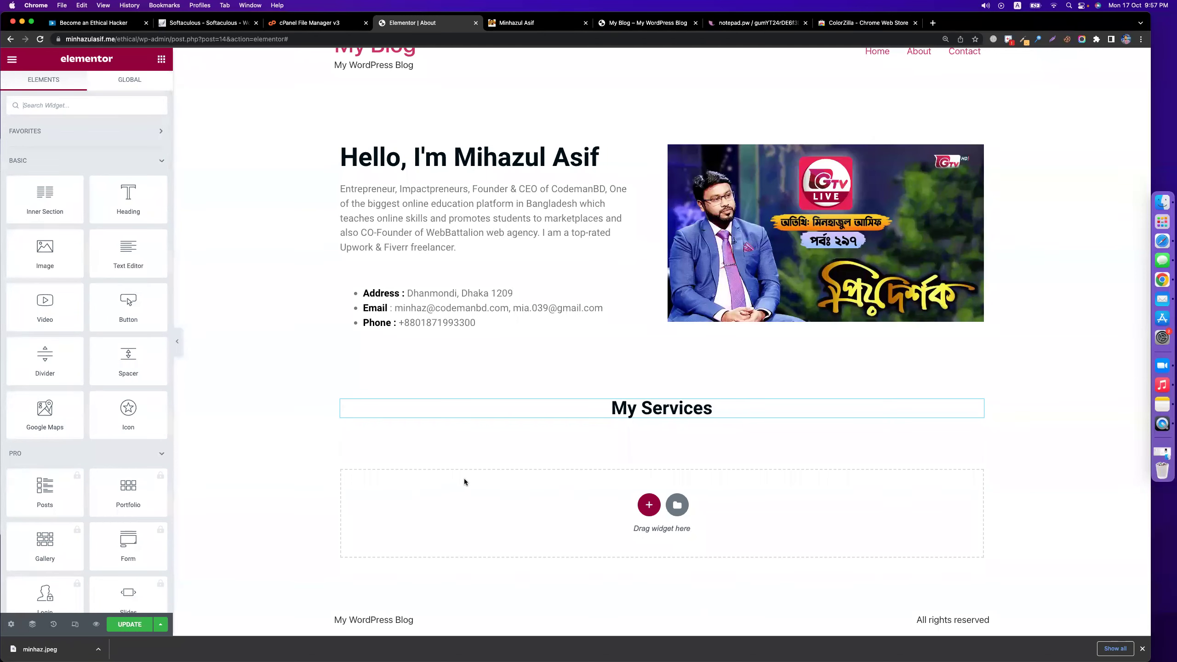
Add a three-column section under 'My Services' and check the reference site's first service card
left_click(649, 504)
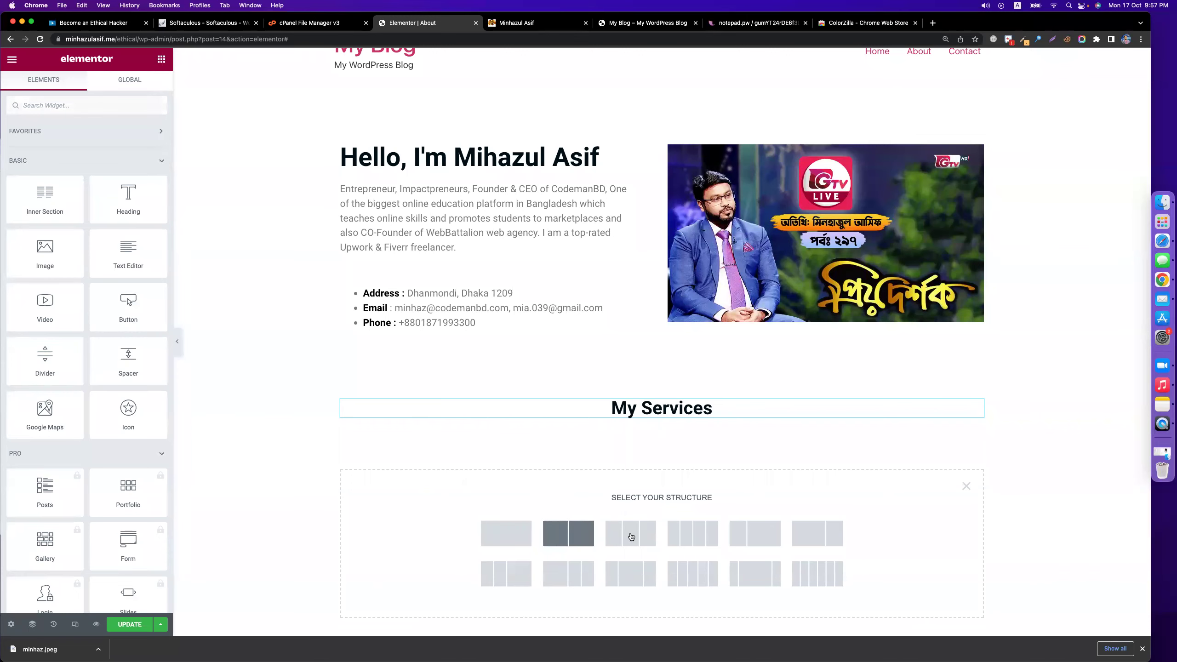
left_click(630, 533)
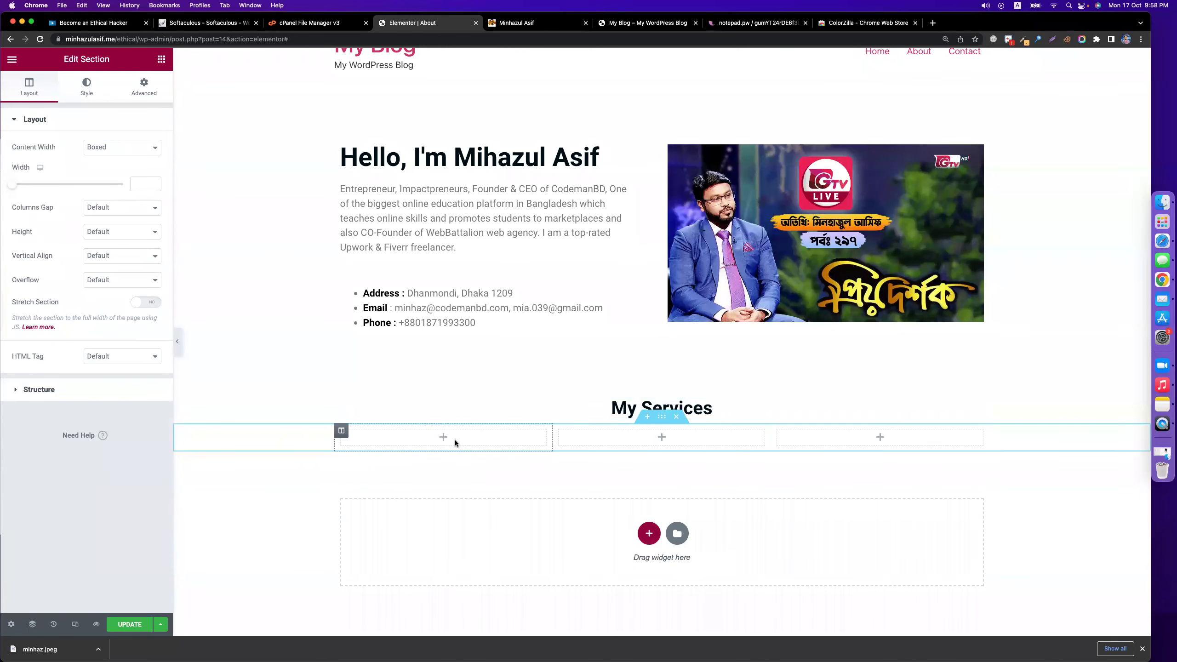
left_click(515, 23)
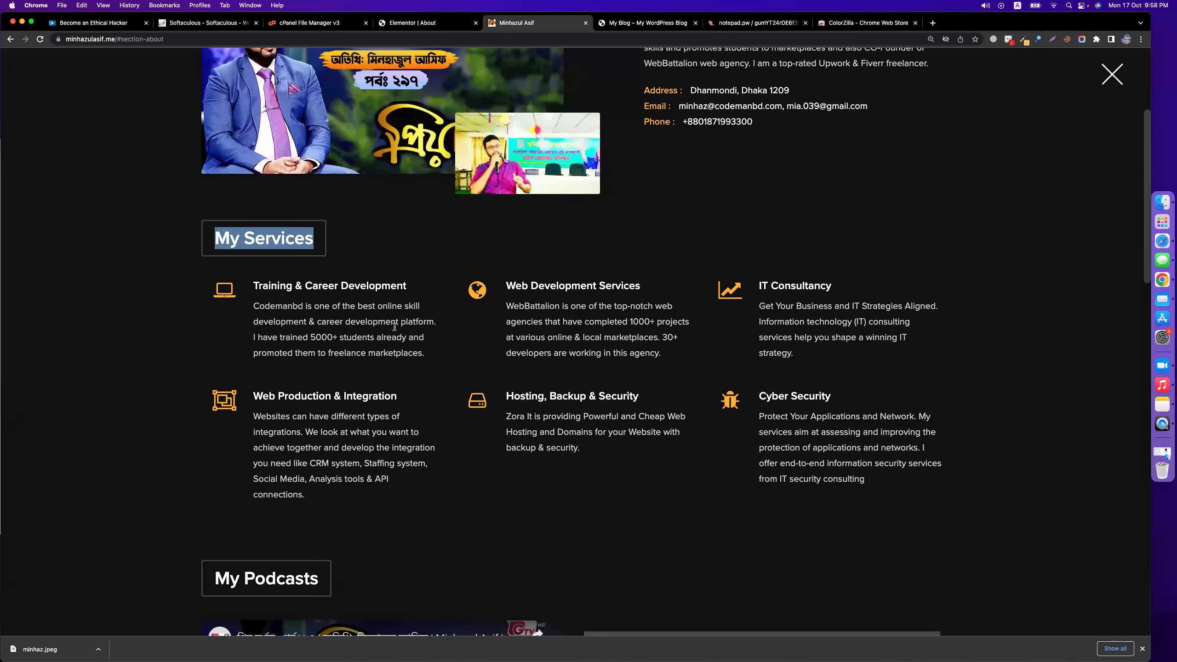
left_click_drag(249, 285, 300, 285)
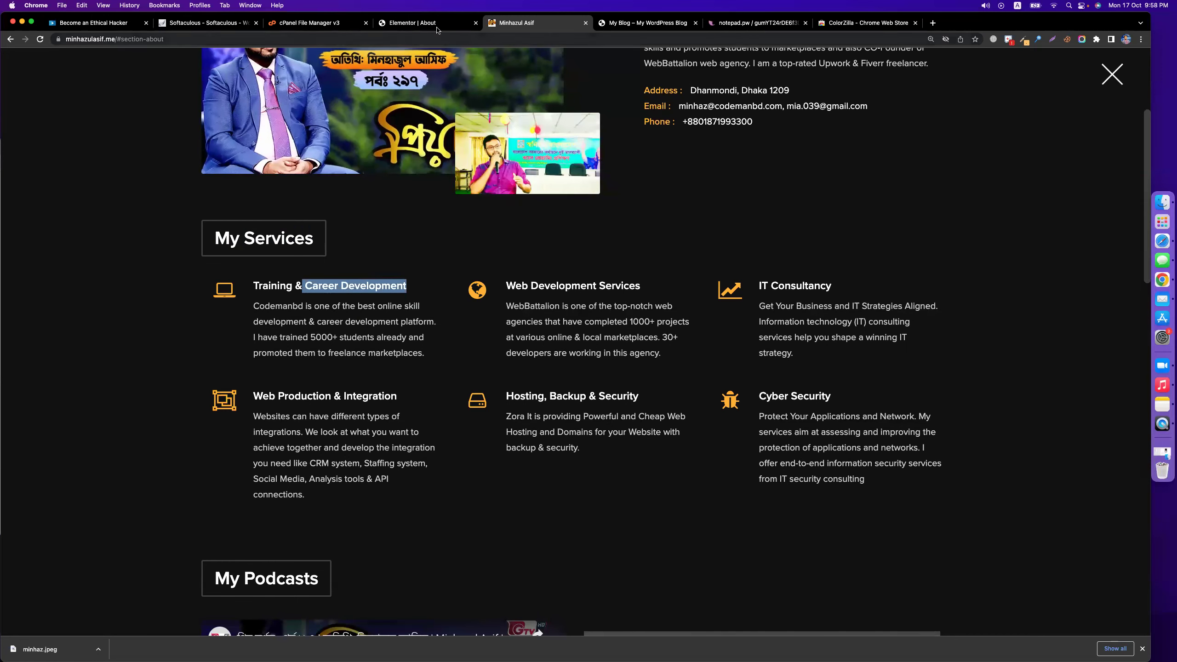
left_click(431, 23)
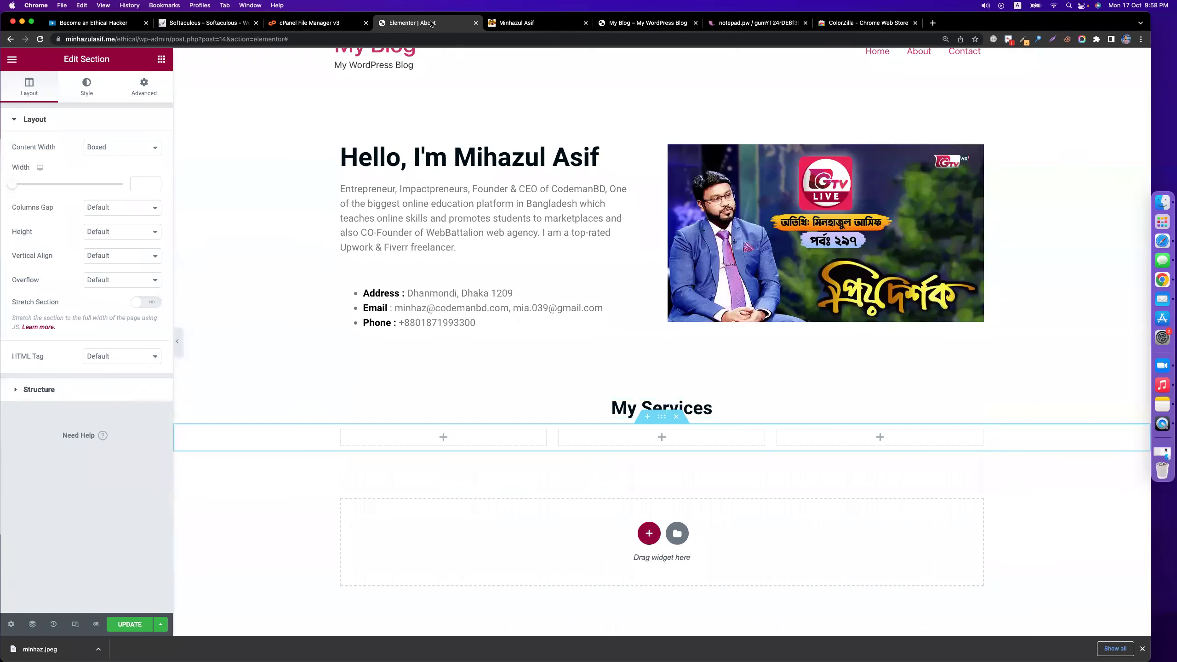
left_click(162, 60)
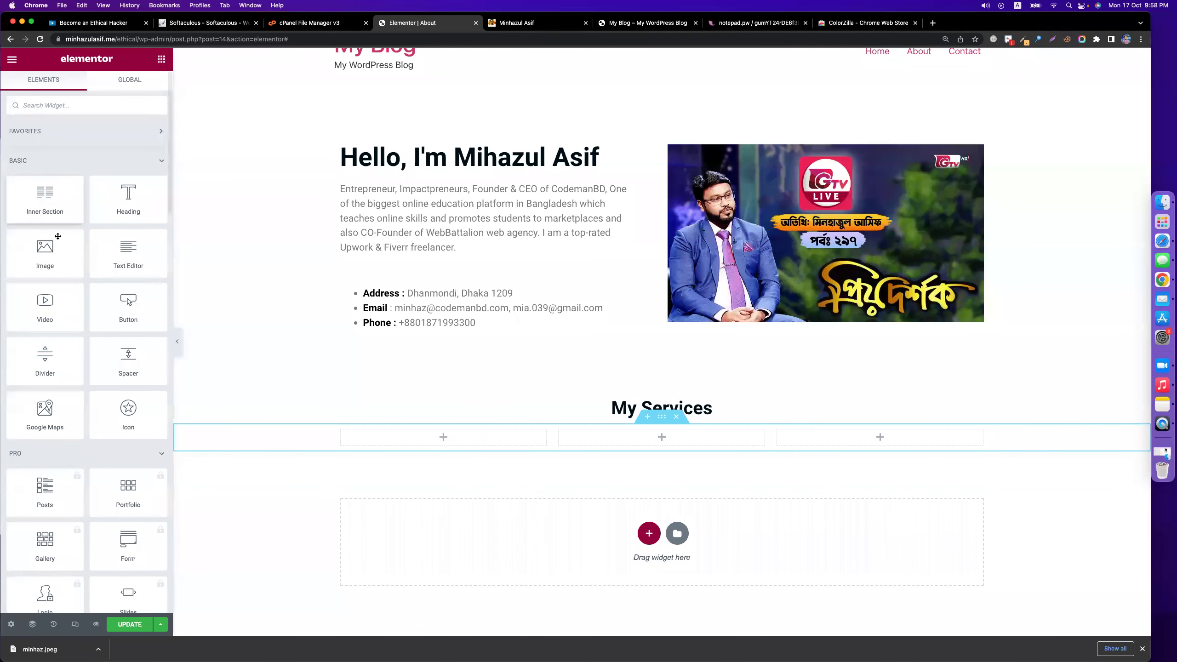
Place a Heading in the first services column titled 'WordPress Security'
left_click_drag(126, 214, 400, 450)
left_click(86, 179)
key("super+a")
type("WordPress S")
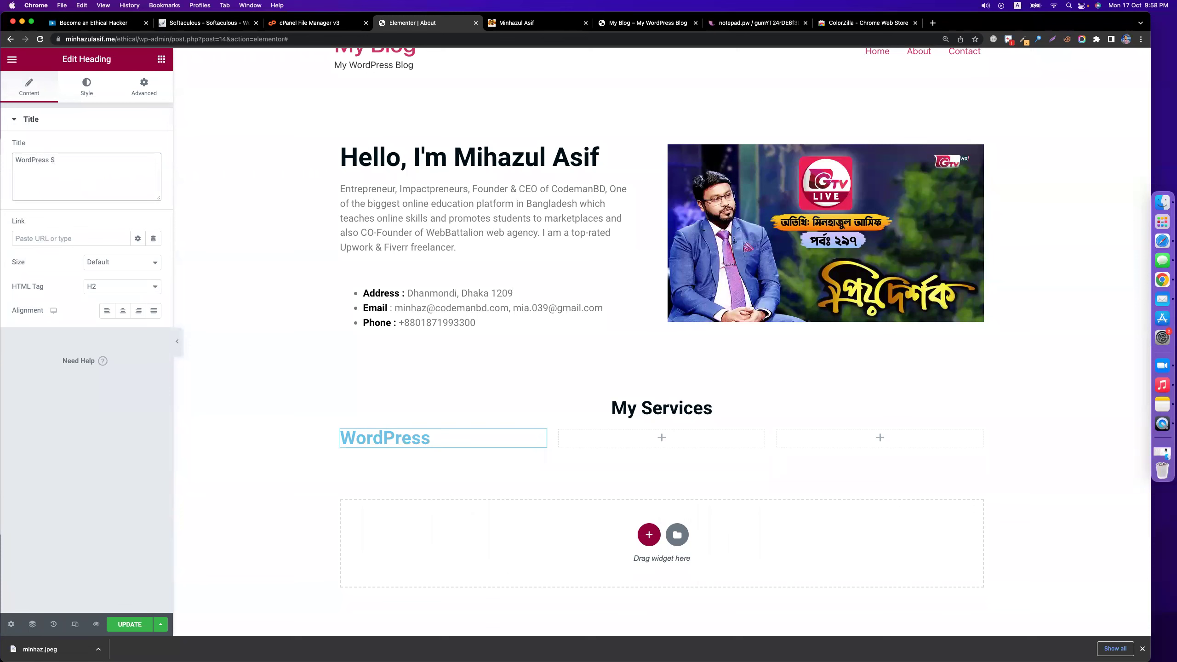
type("ecurity")
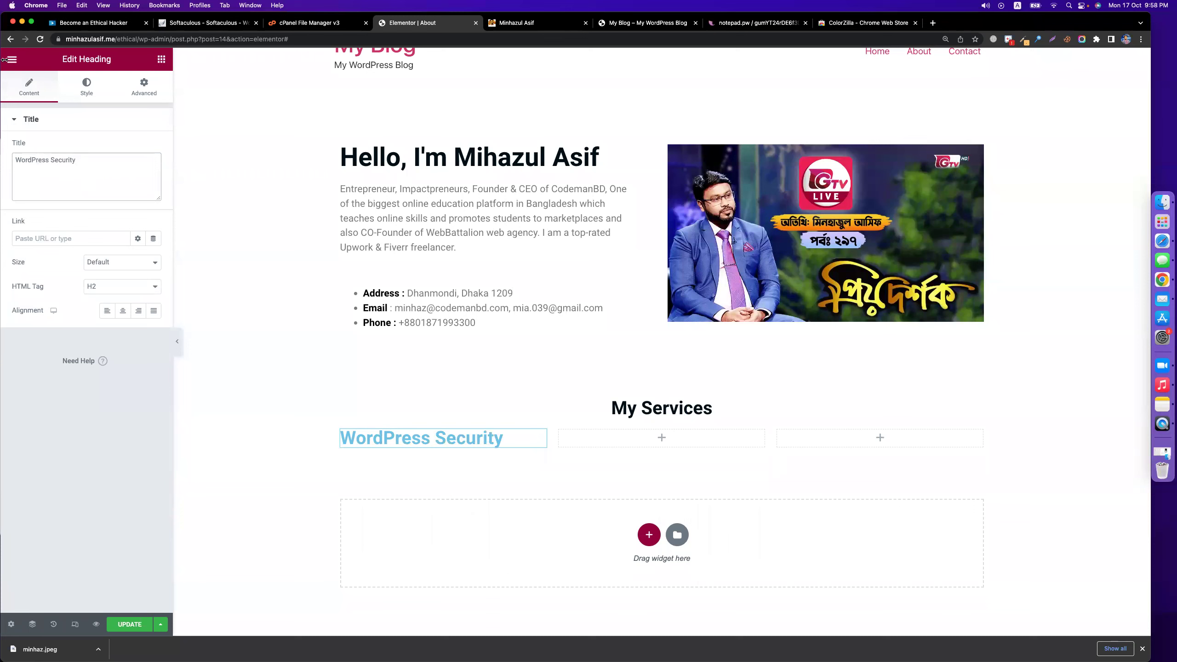
Make the heading's text colour a bright golden yellow
left_click(87, 86)
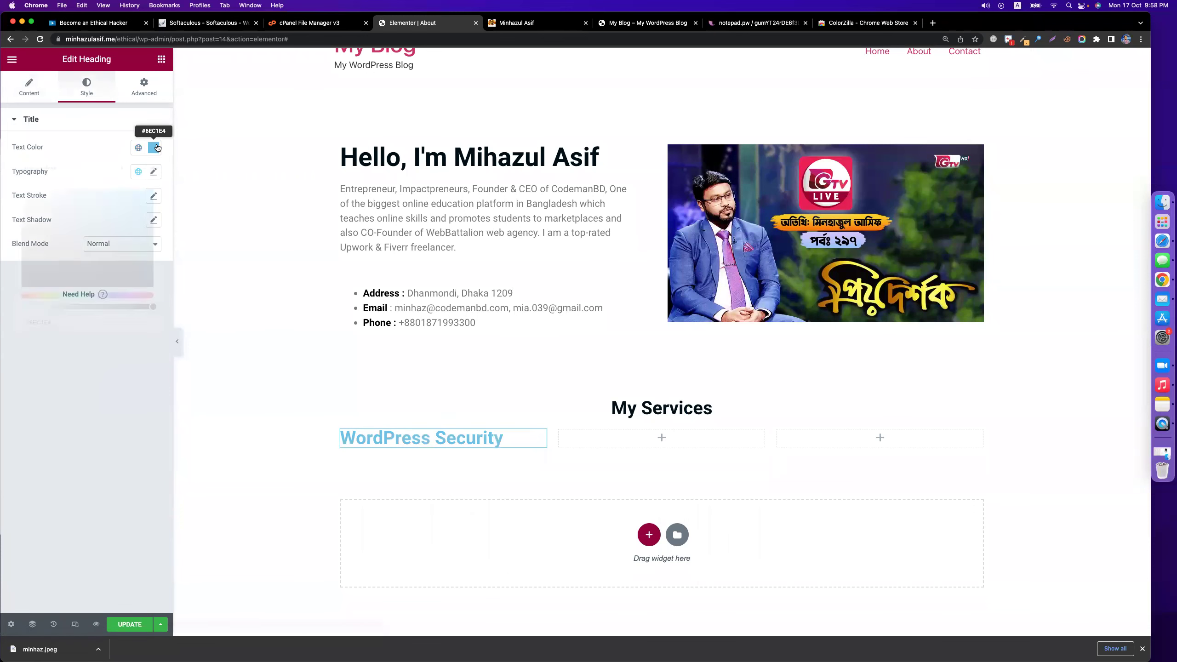
left_click(154, 147)
left_click(38, 294)
left_click_drag(128, 225, 122, 204)
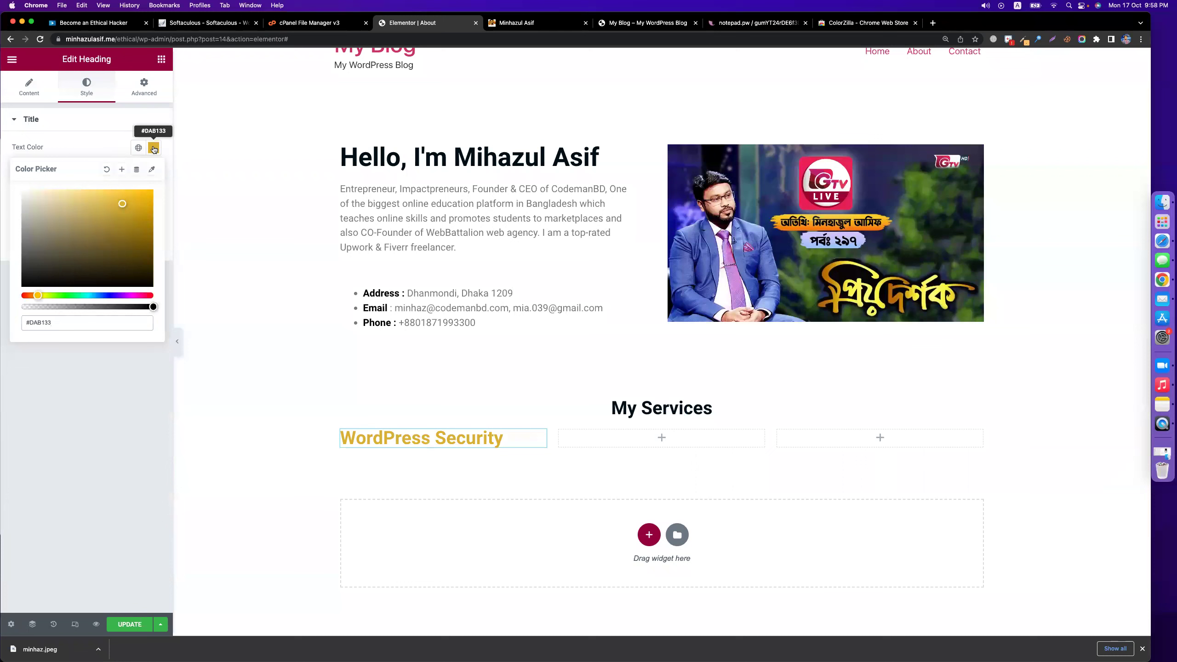
left_click(154, 148)
Set the heading typography to Ruluko font at 28 px
left_click(154, 171)
left_click(123, 230)
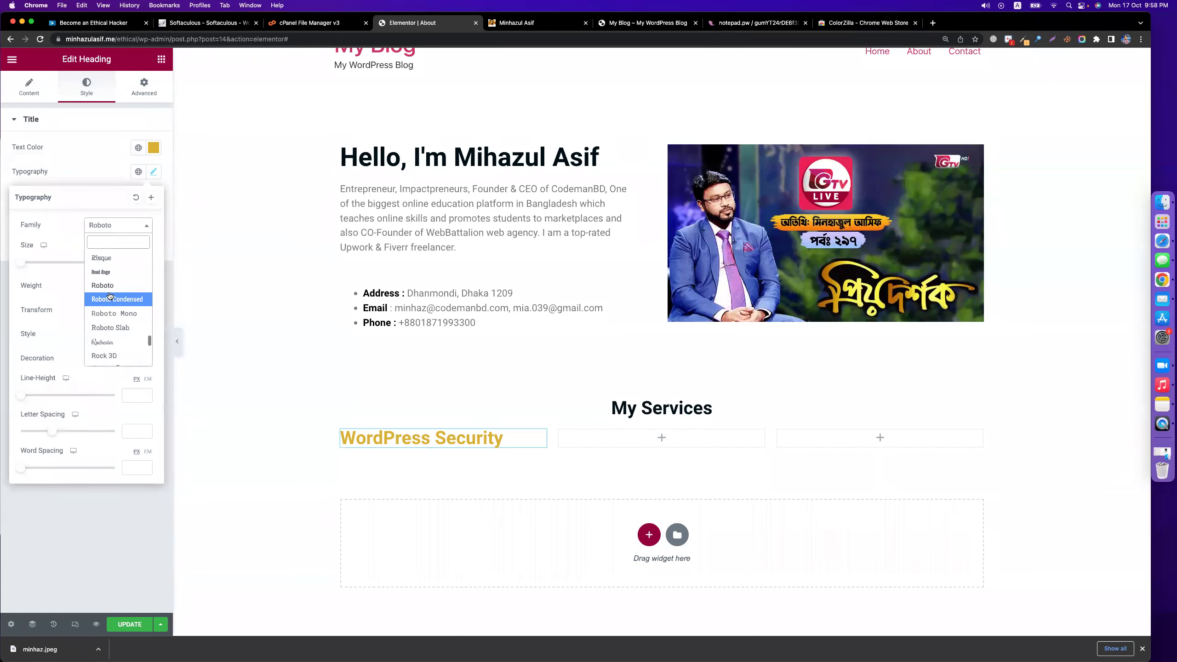
scroll(117, 325, "down", 3)
left_click(116, 314)
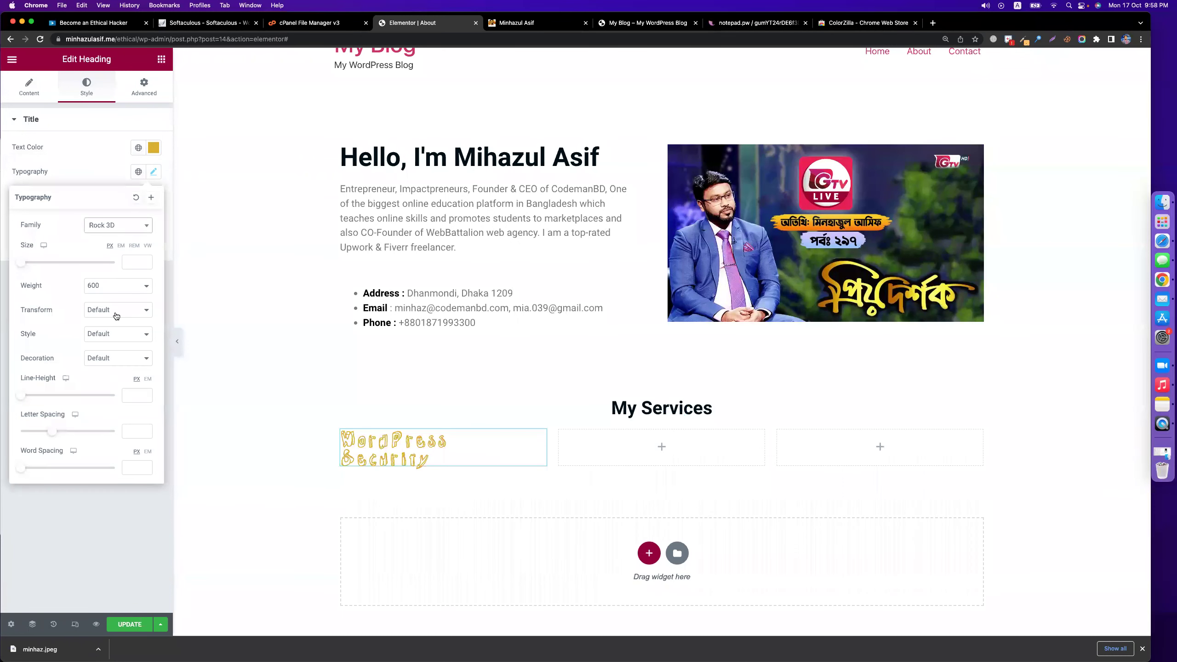
left_click(116, 225)
scroll(118, 320, "down", 3)
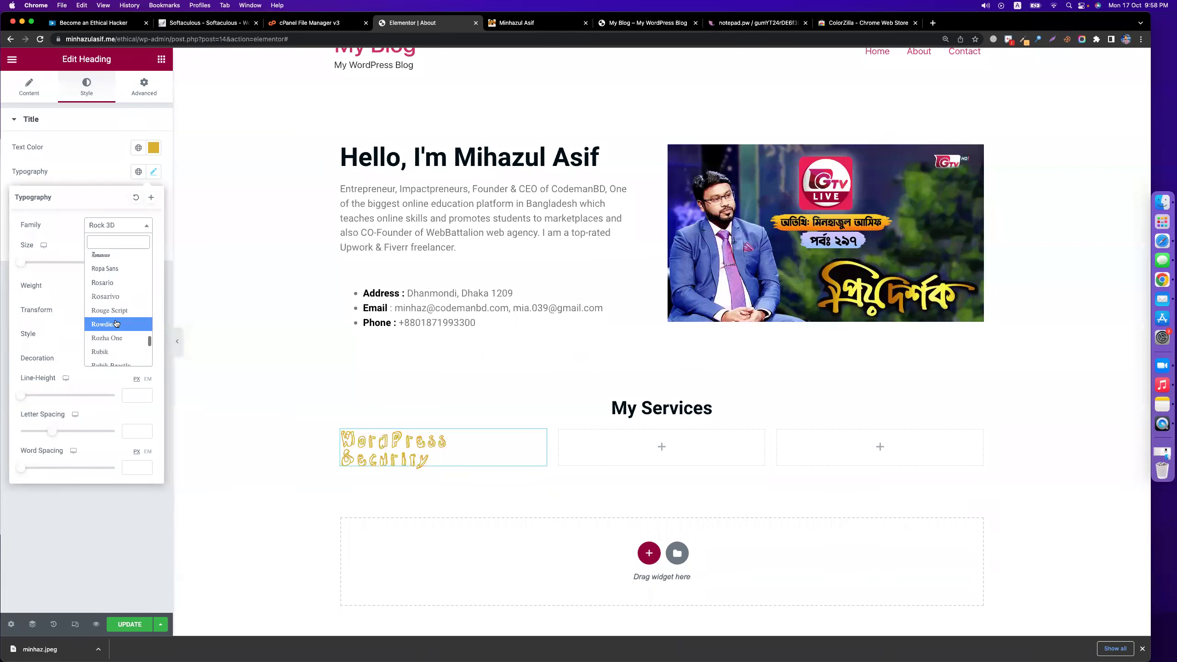
left_click(128, 326)
left_click(116, 225)
scroll(118, 324, "down", 3)
left_click(119, 283)
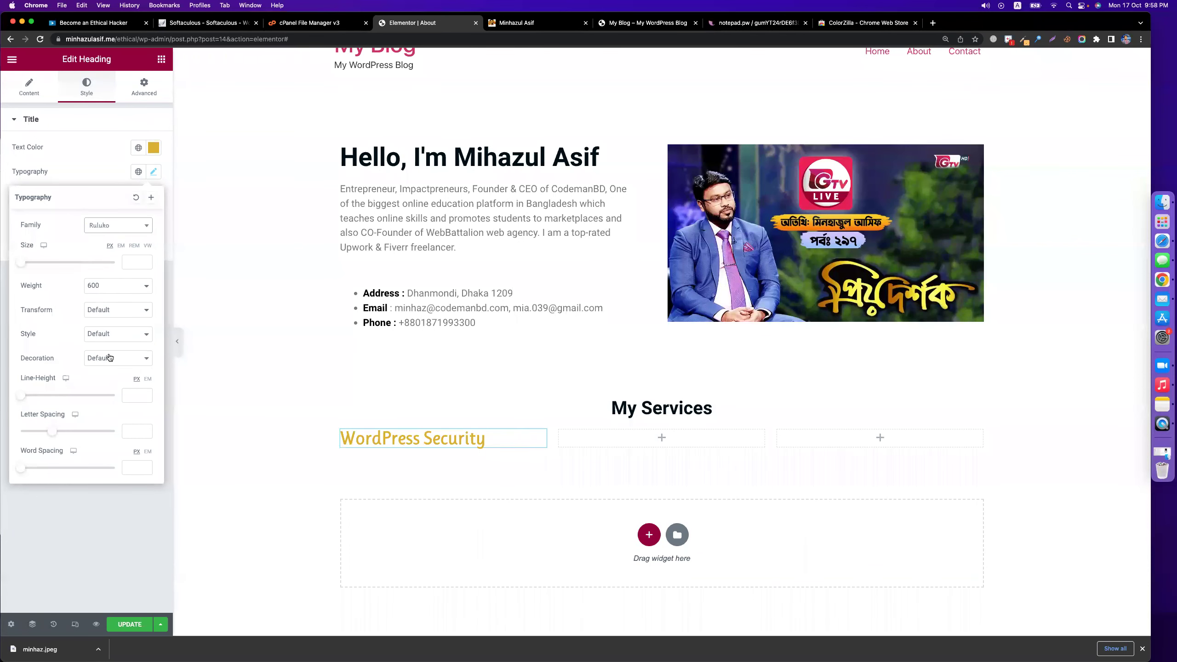
left_click_drag(22, 265, 35, 268)
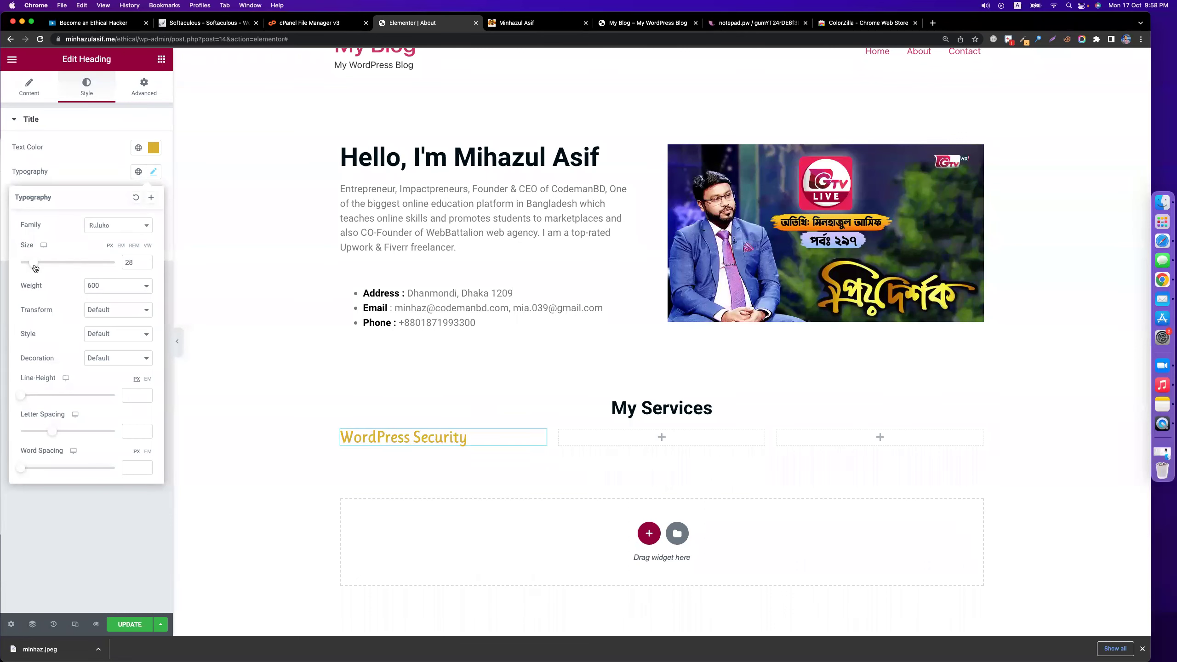
Add a Text Editor block under the heading and open a new browser tab
left_click(164, 69)
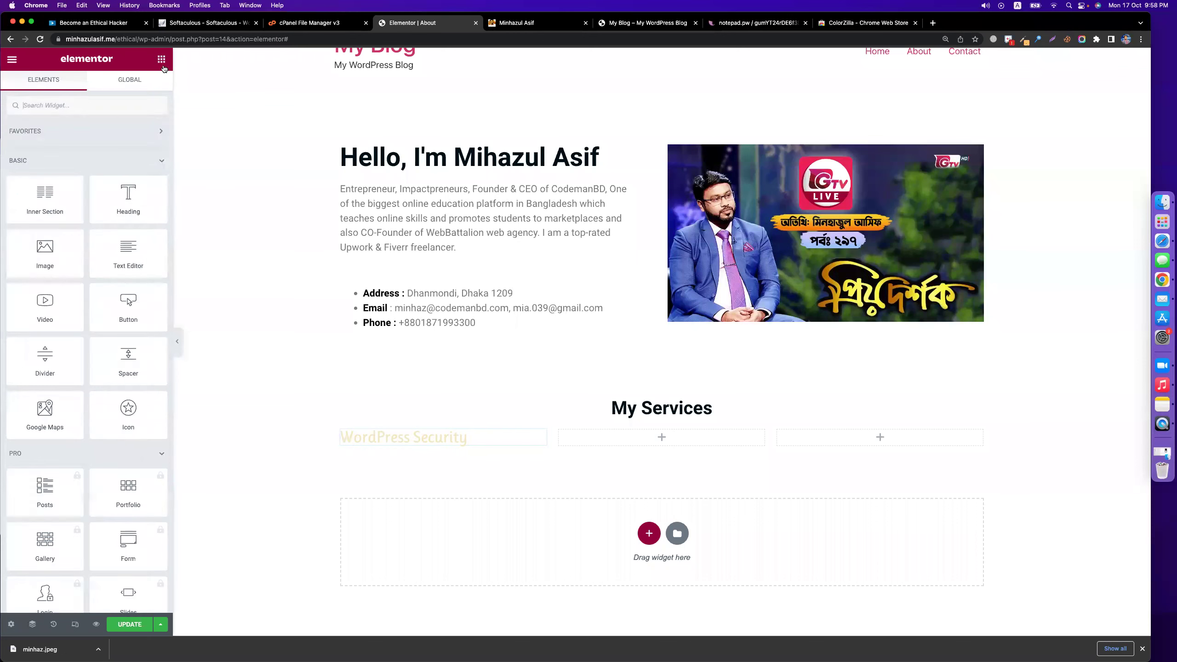
left_click_drag(128, 253, 389, 441)
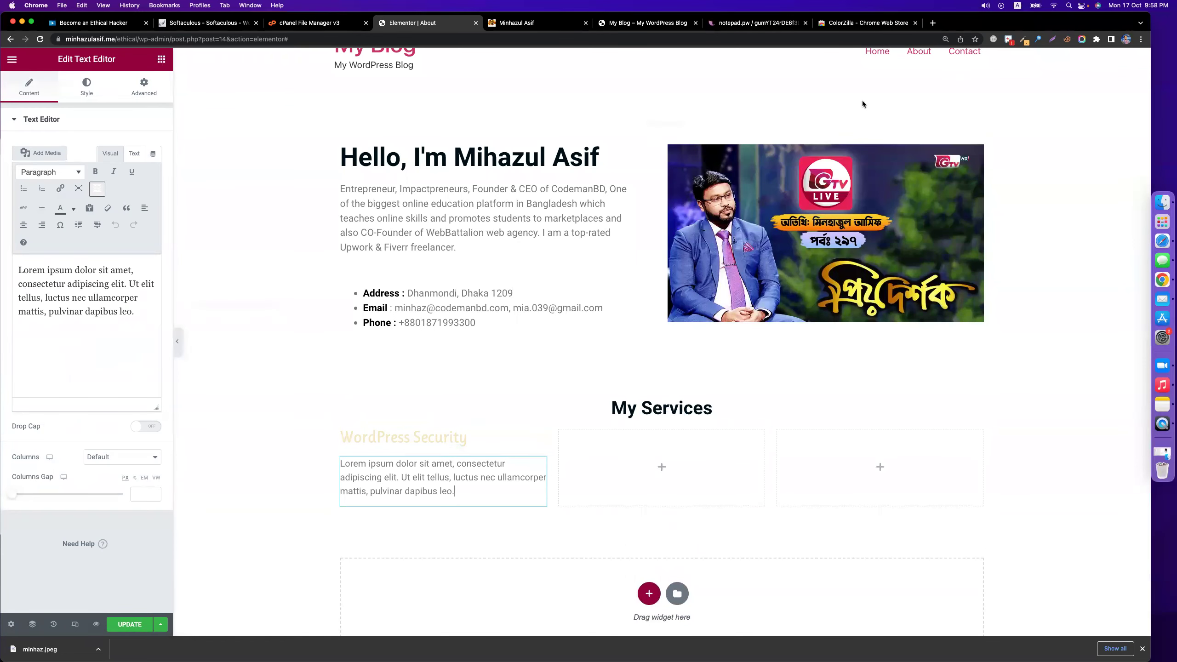
left_click(932, 23)
Search for 'lorem ipsum' and open the lipsum.com result
type("lo")
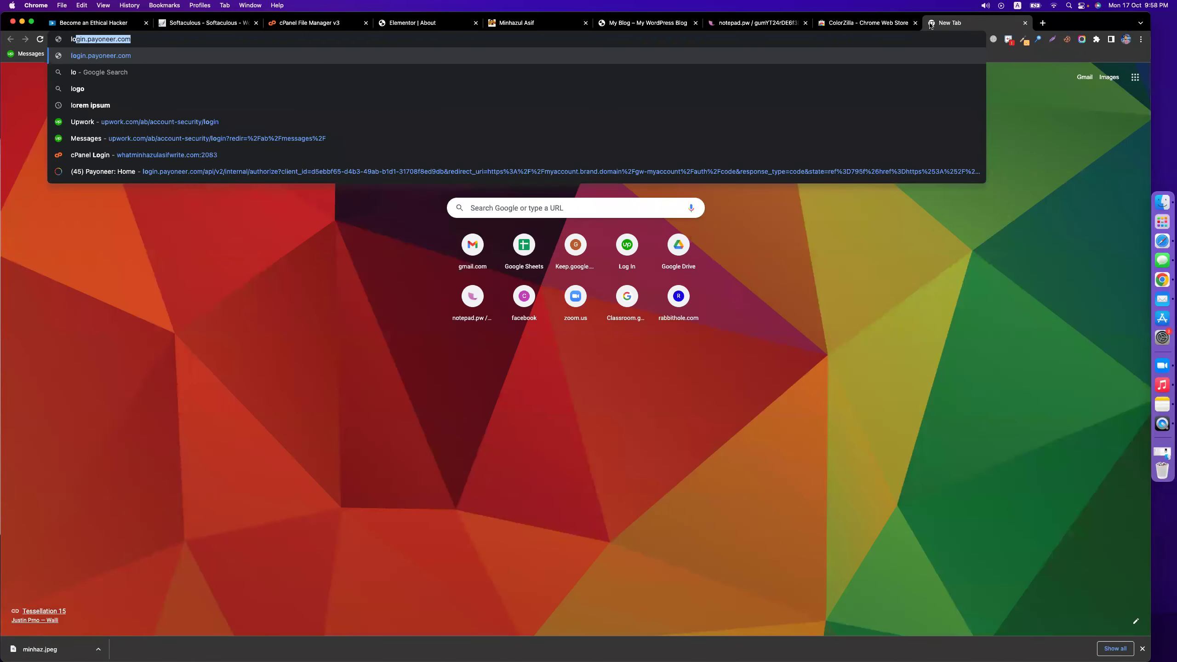
type("rem ipsum")
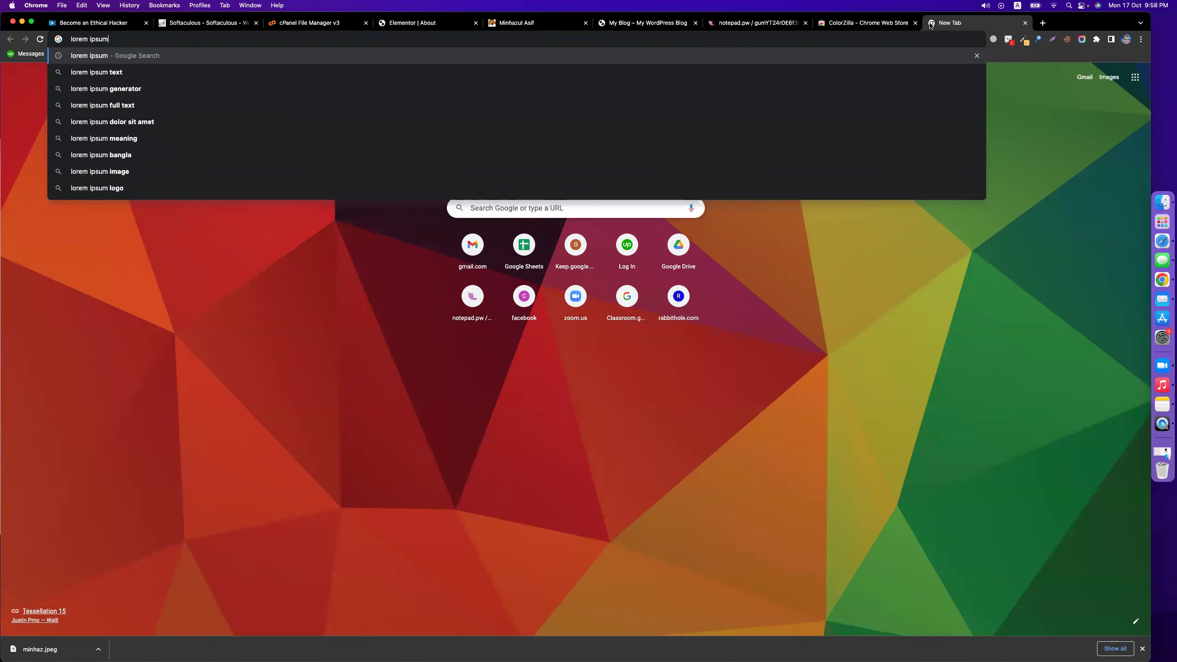
key("Return")
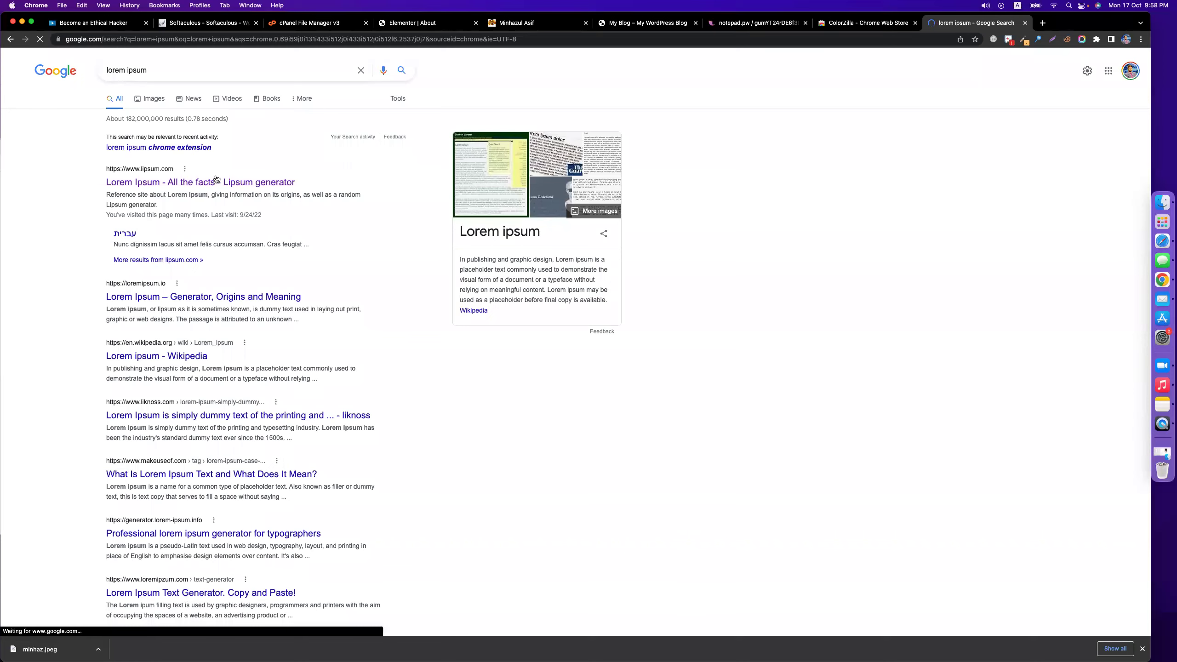
left_click(208, 184)
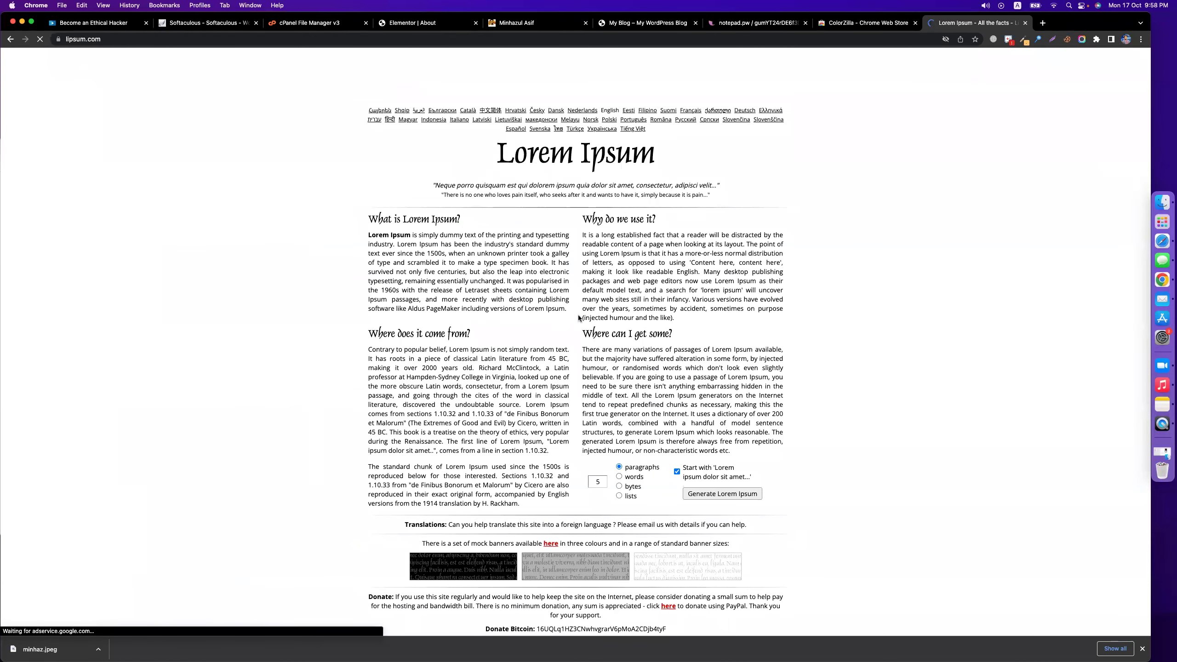
Copy the paragraph under 'What is Lorem Ipsum?'
left_click_drag(569, 312, 445, 250)
left_click(556, 323)
scroll(873, 431, "down", 10)
scroll(873, 431, "up", 10)
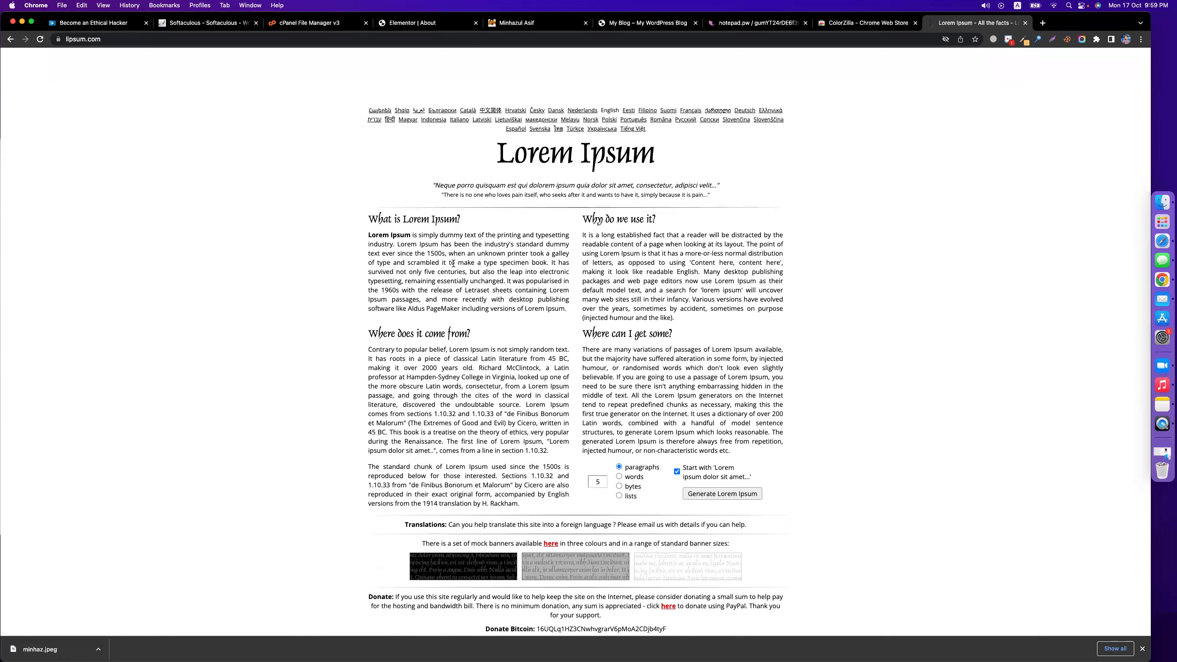
scroll(512, 222, "down", 5)
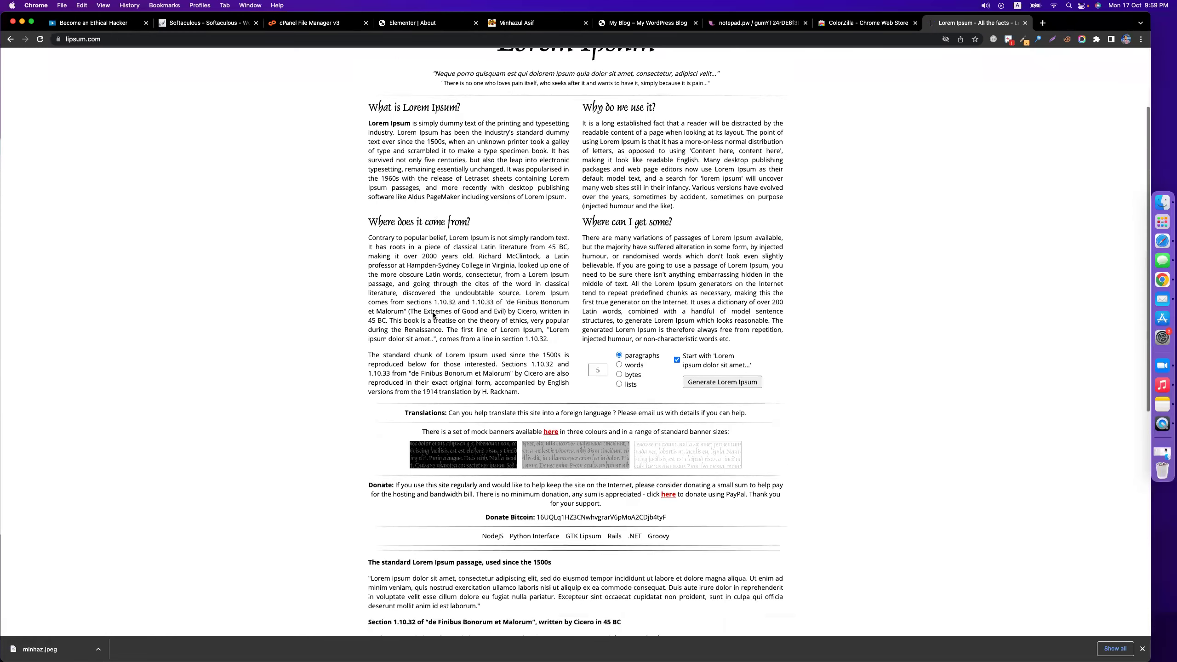
scroll(816, 234, "up", 5)
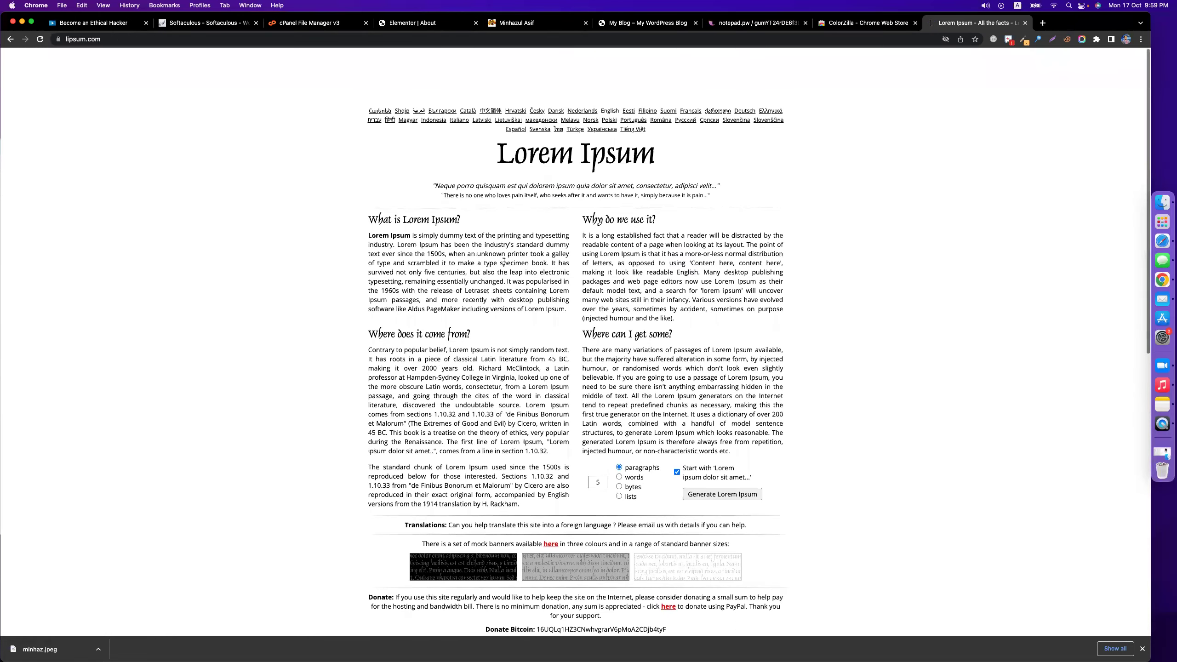
left_click_drag(565, 308, 370, 235)
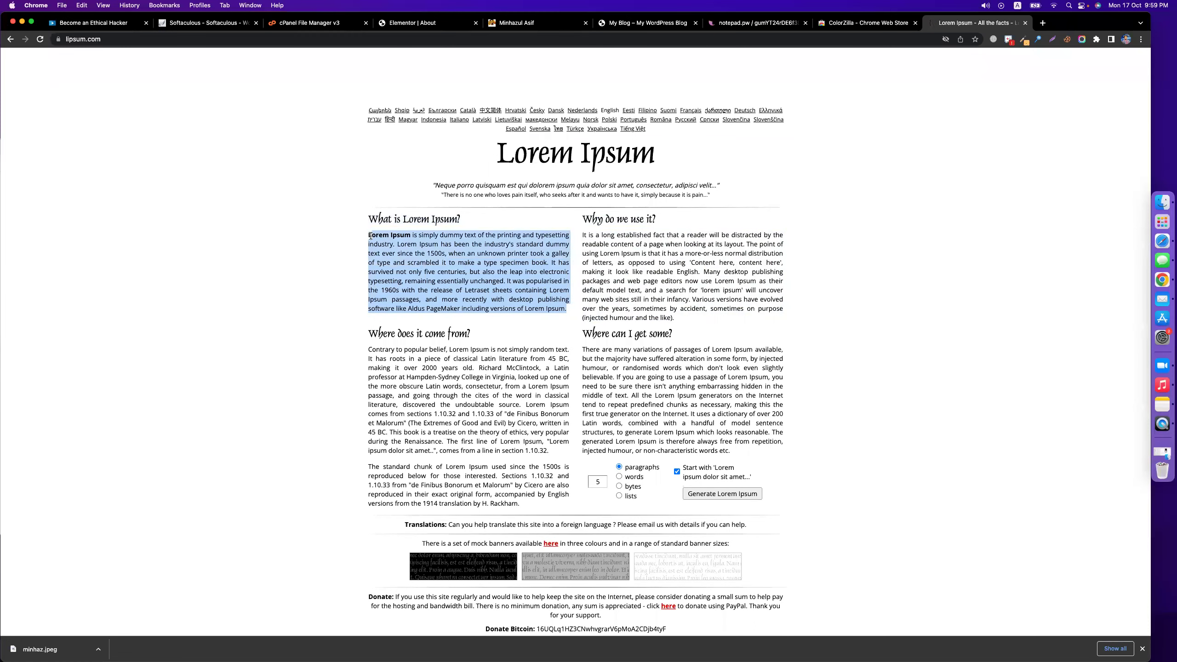
key("super+c")
Replace the text block's placeholder with the copied Lorem Ipsum paragraph
left_click(417, 23)
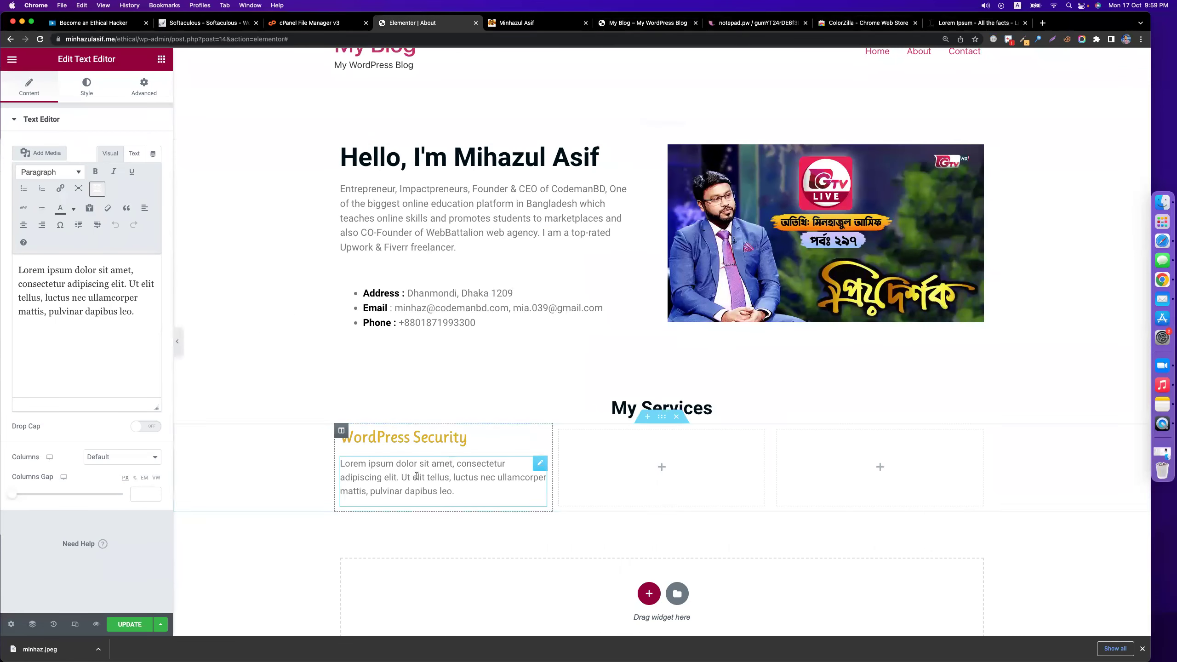
left_click(60, 283)
key("super+a")
key("super+v")
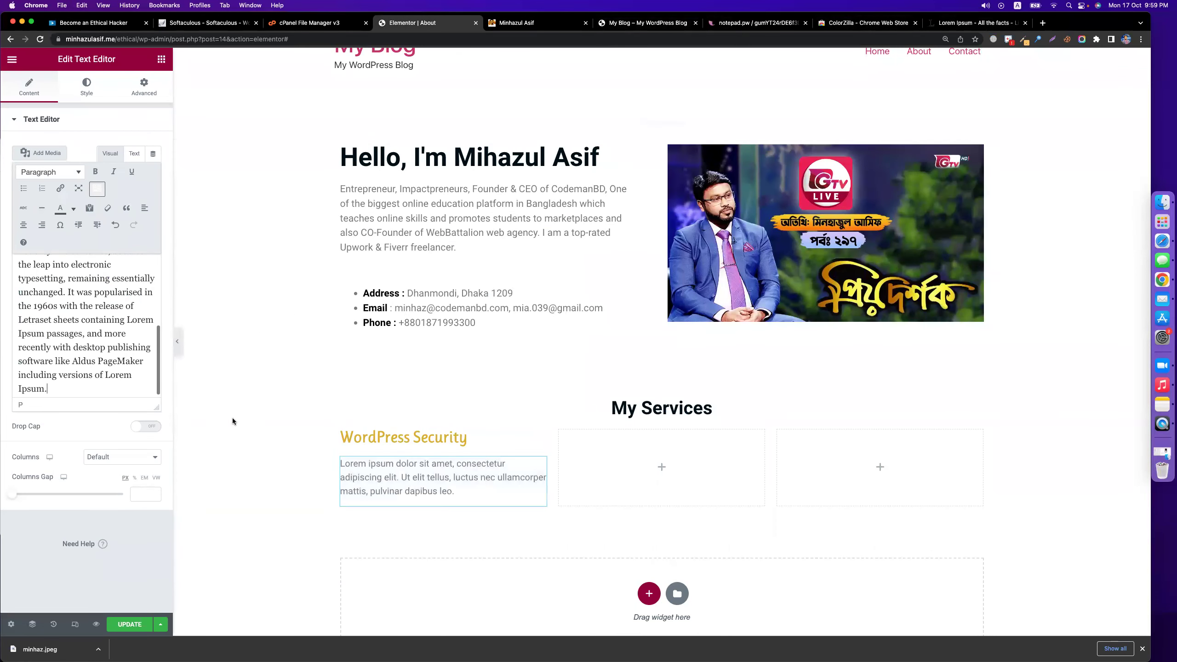
scroll(316, 562, "down", 2)
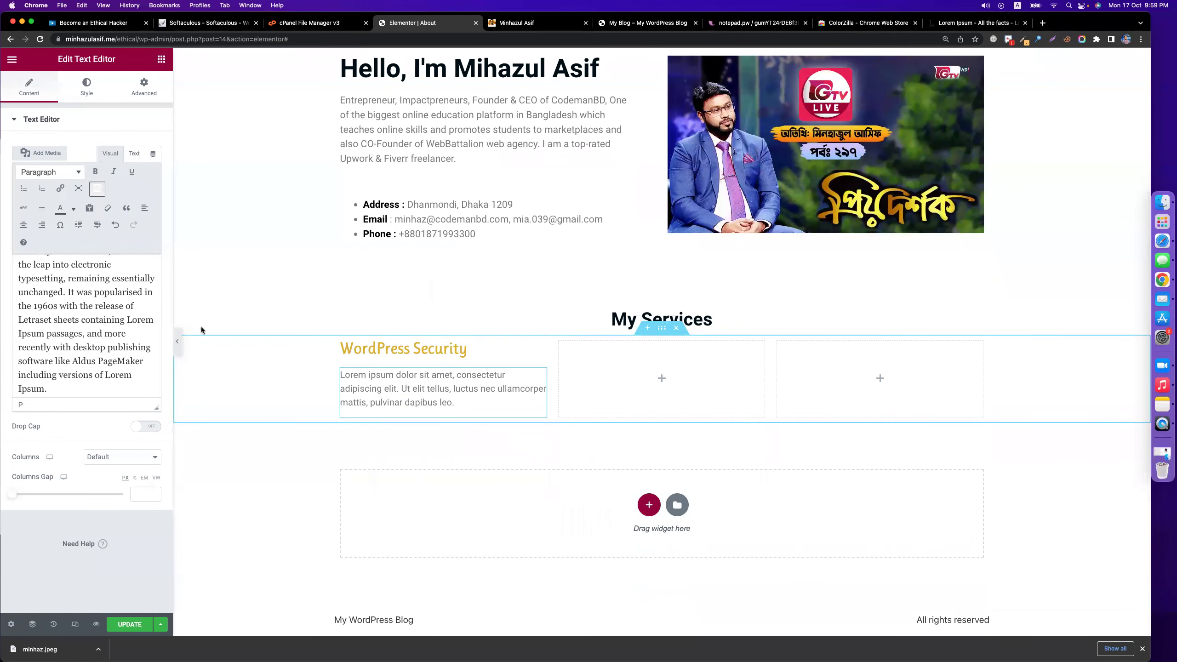
left_click(162, 60)
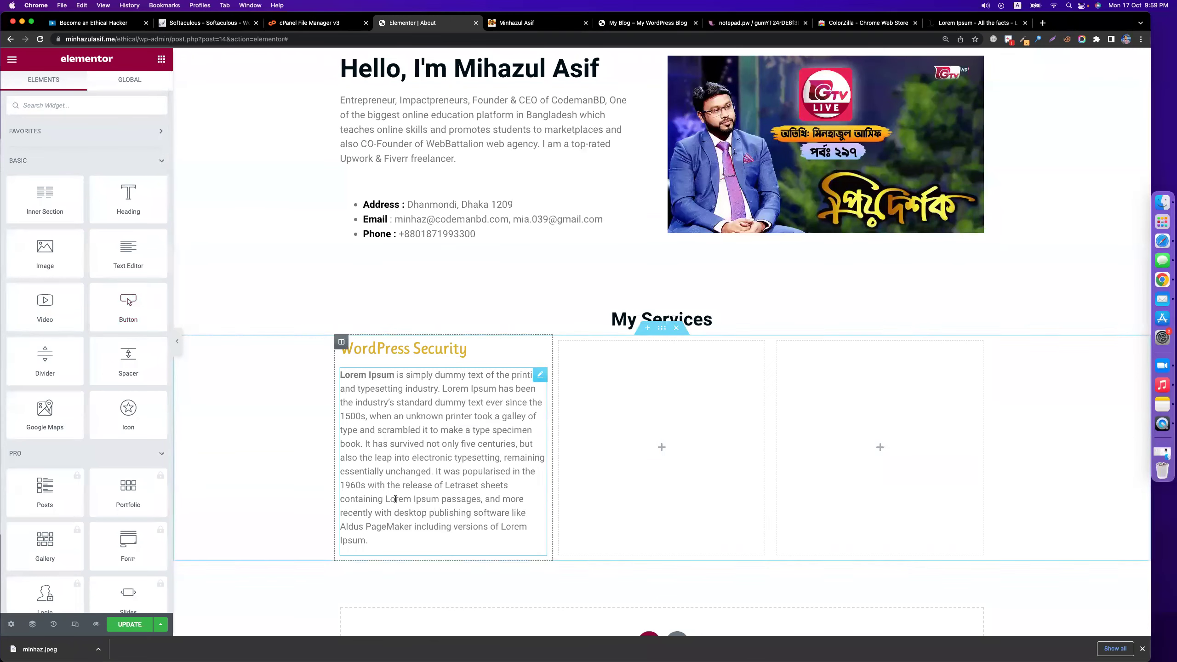
Trim the pasted paragraph to end at 'the leap into electronic'
left_click(385, 540)
key("BackSpace")
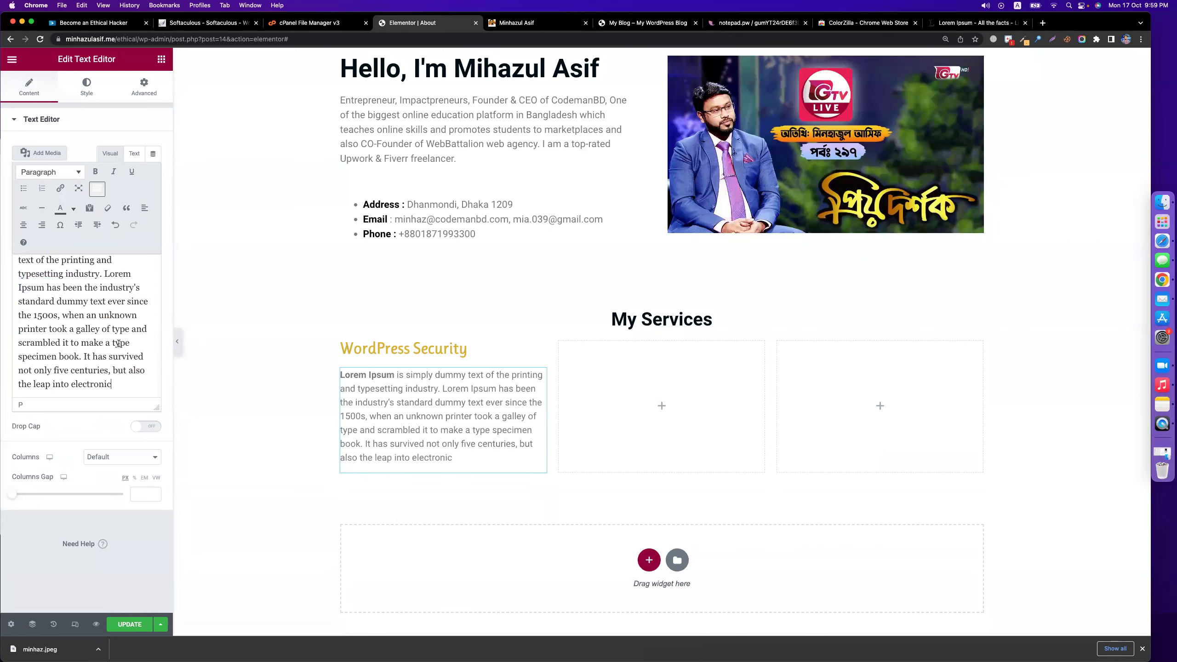
left_click(163, 62)
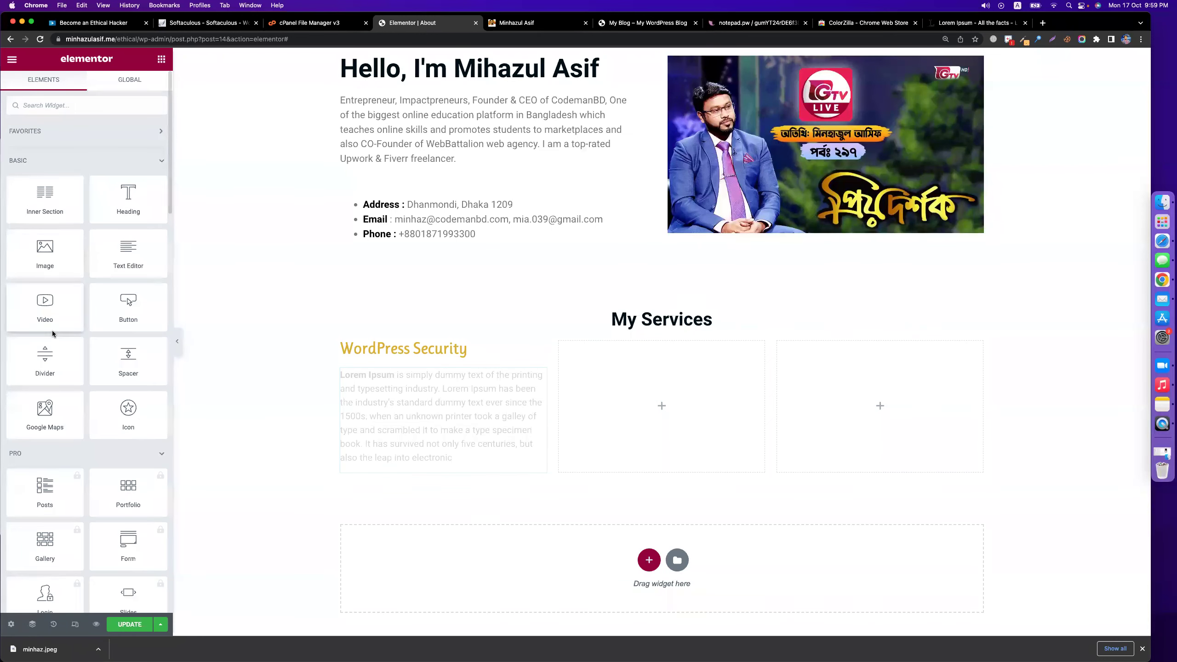
Add a button labelled 'Hire Me' below the WordPress Security text
left_click_drag(150, 321, 382, 471)
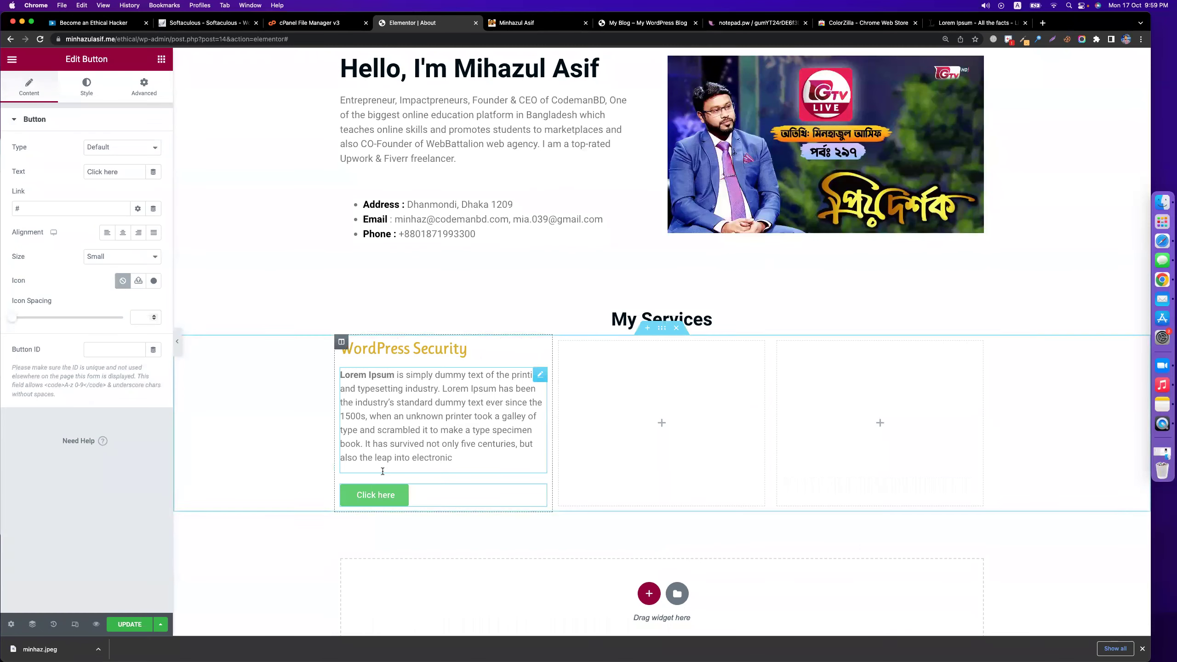
left_click(112, 171)
key("super+a")
type("H")
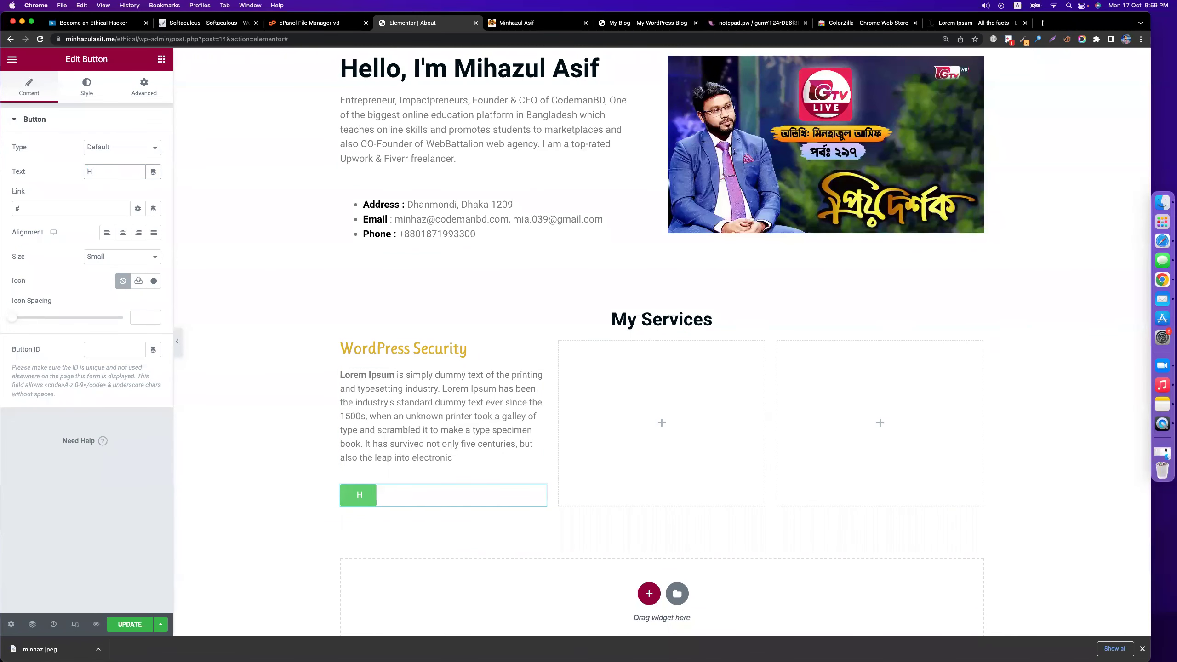
type("ire Me")
left_click(74, 208)
Set the Hire Me button's background colour to black #070502
left_click(86, 86)
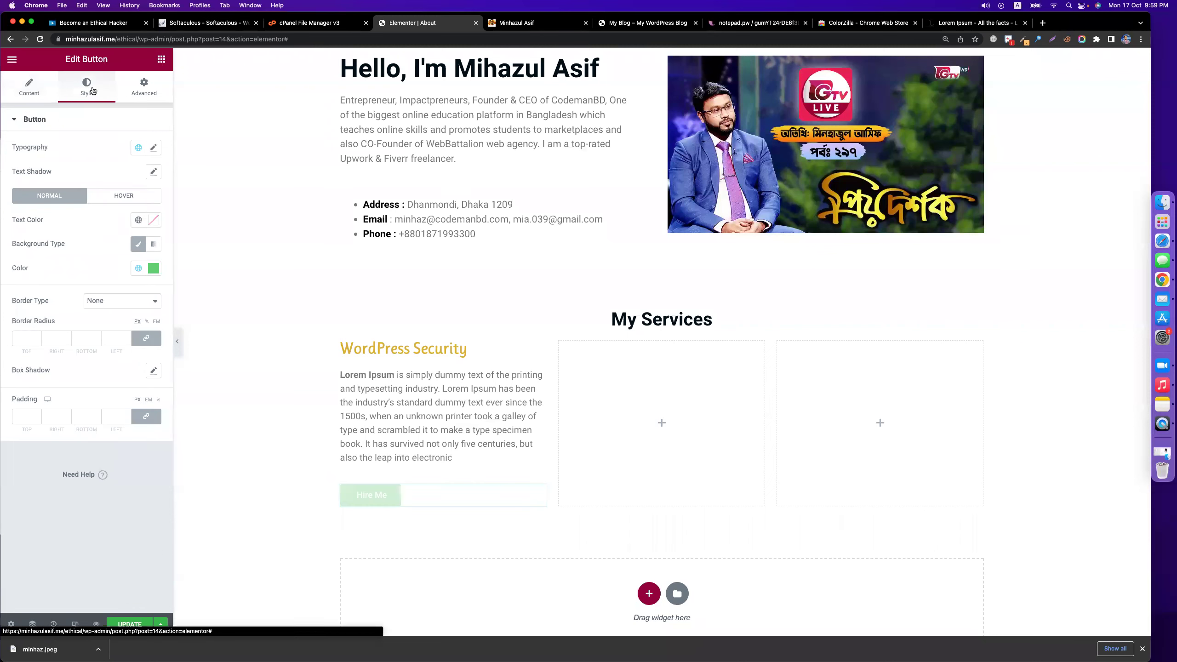
left_click(153, 268)
left_click(86, 416)
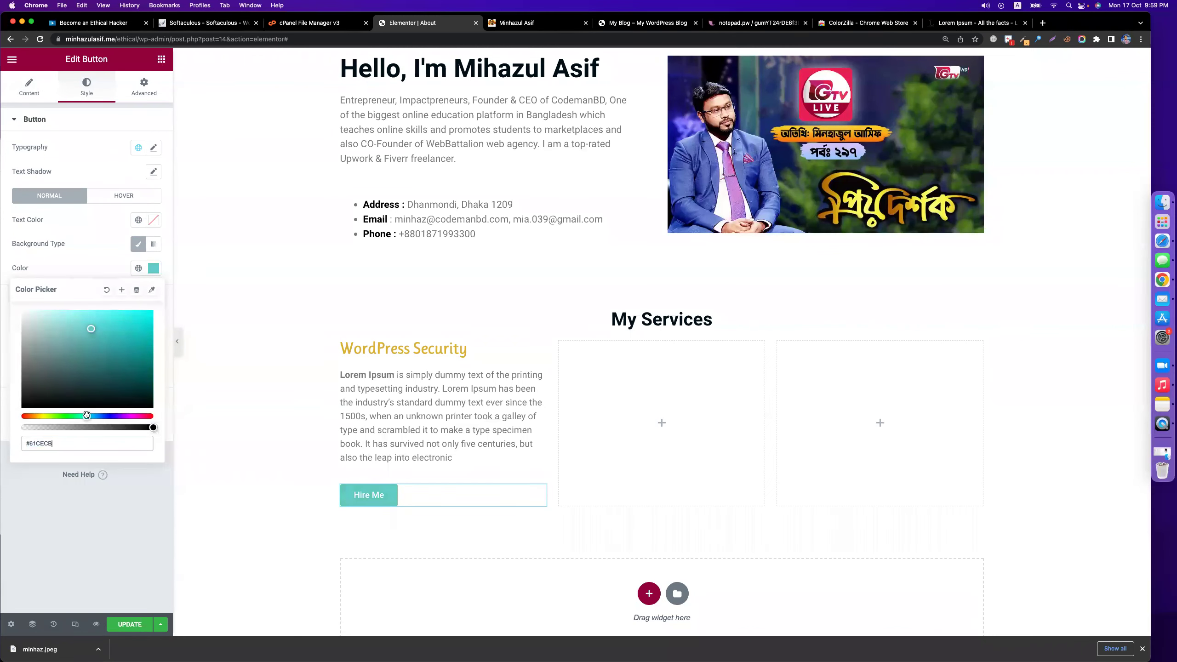
left_click_drag(43, 416, 34, 416)
left_click(119, 405)
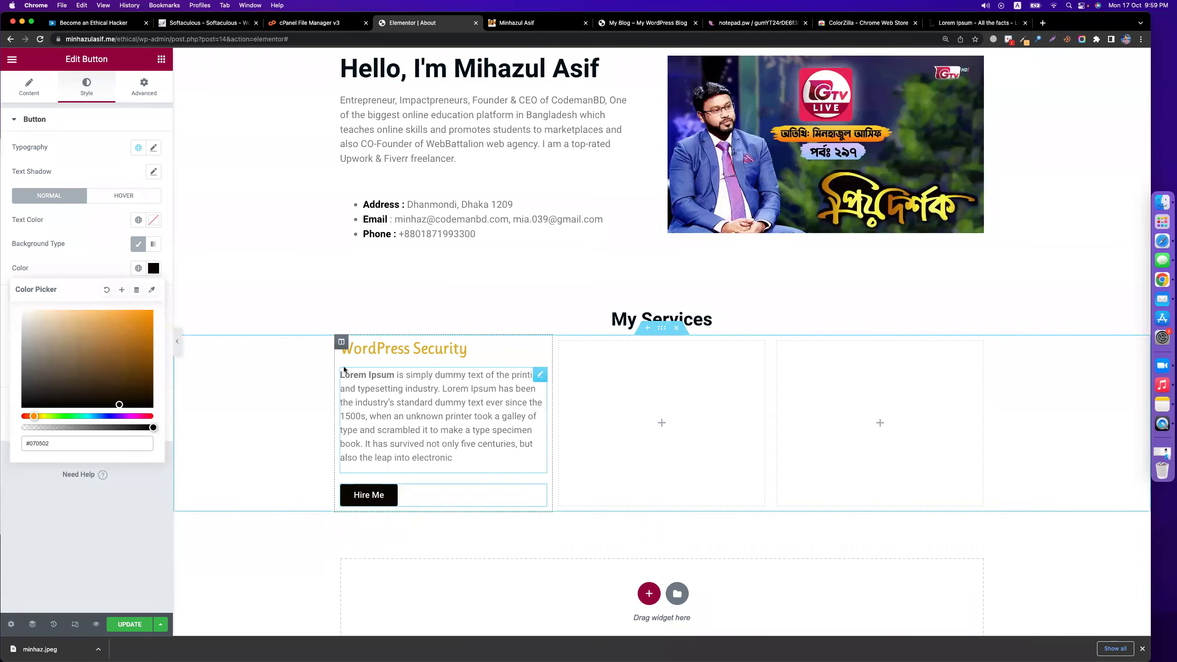
Give the WordPress Security column 50 px padding on every side
left_click(341, 341)
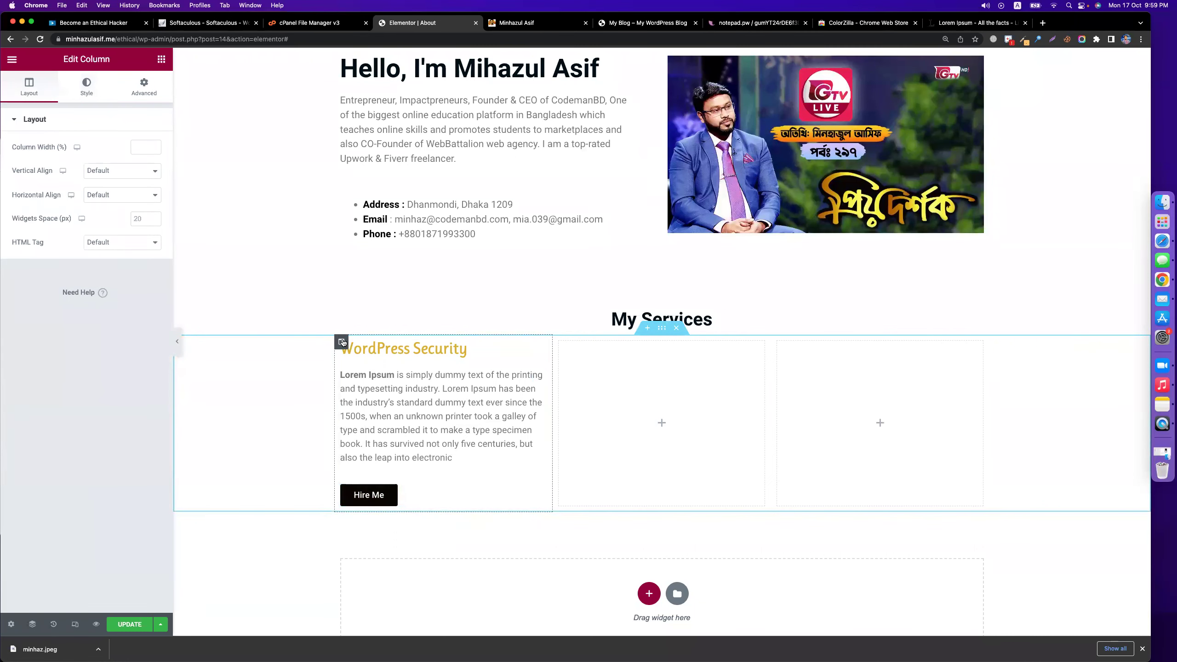
left_click(144, 91)
left_click(26, 207)
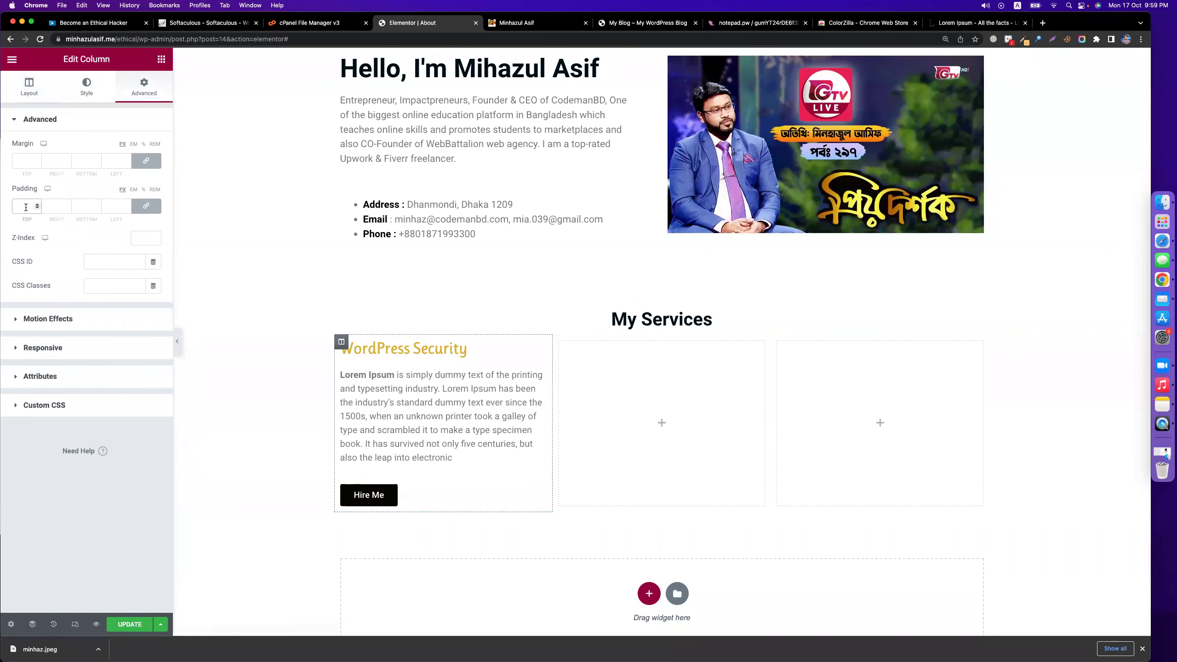
type("50")
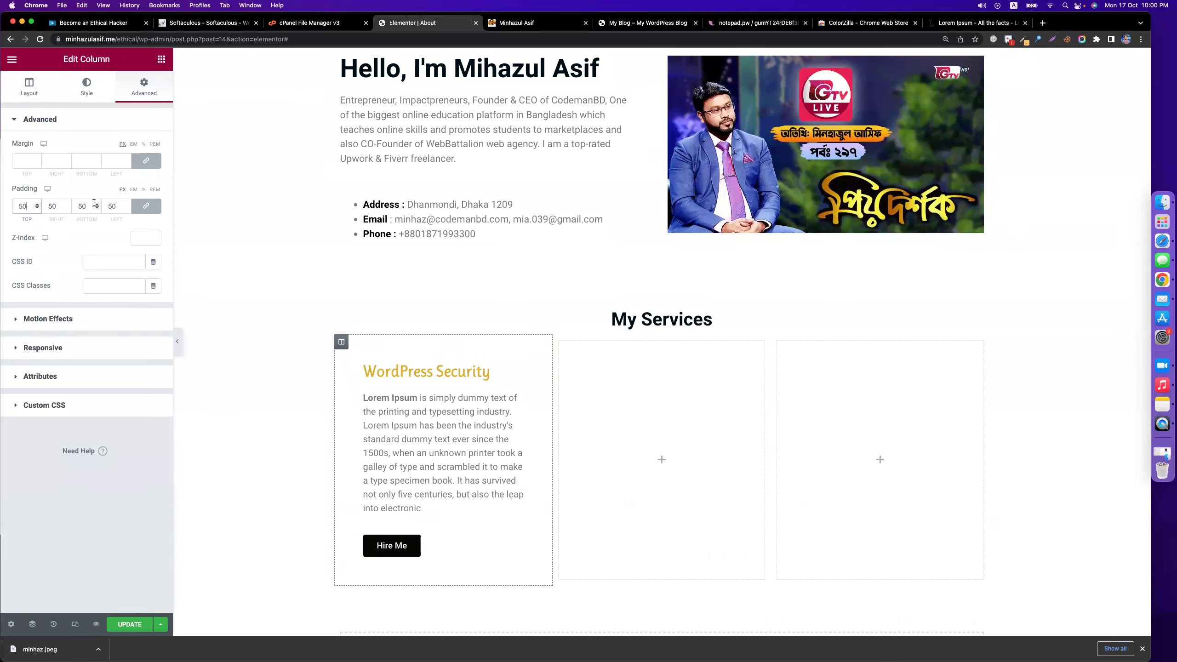
Give the column a gradient background from near-white to yellow #FFCD31
left_click(93, 85)
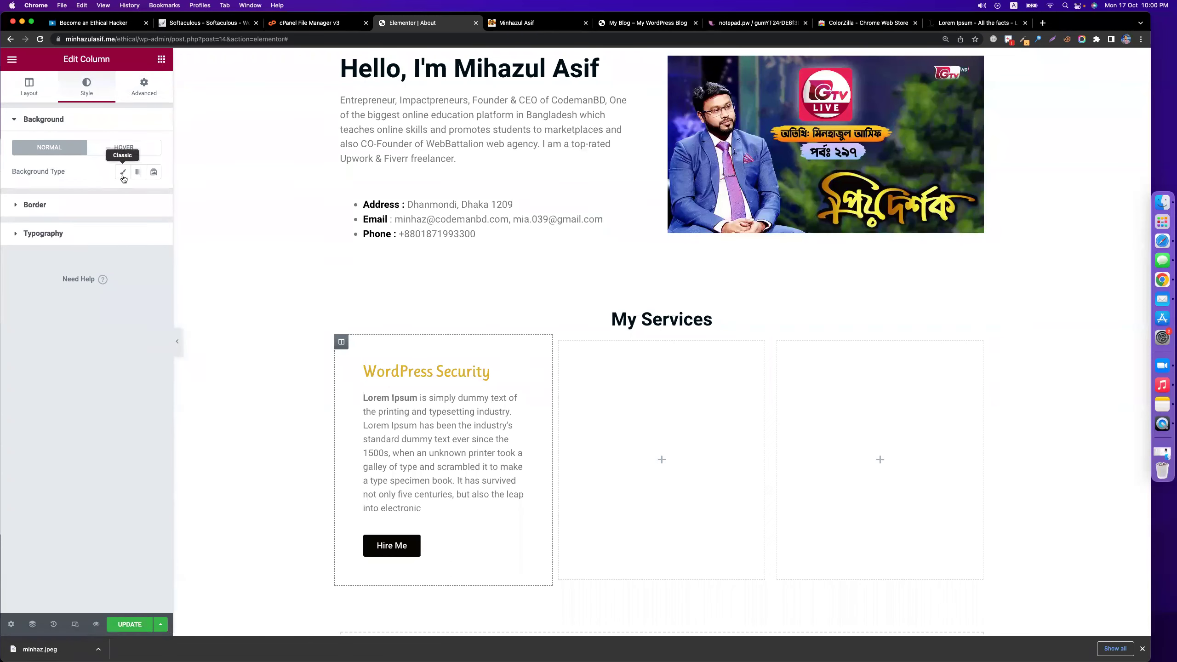
left_click(137, 172)
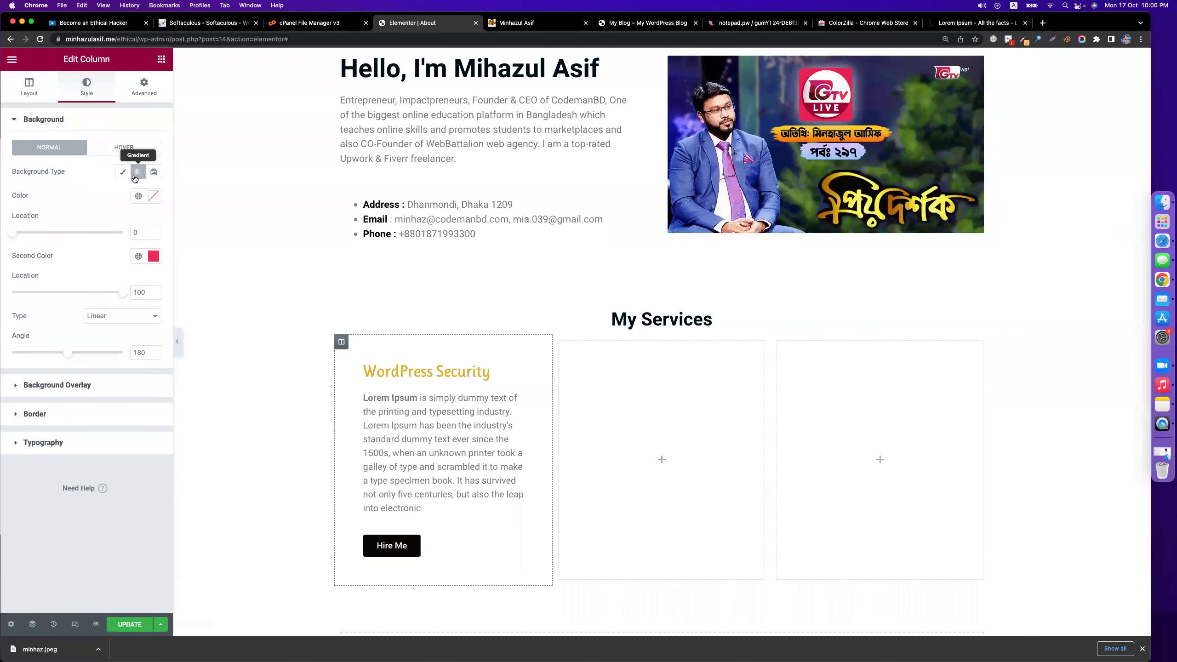
left_click(154, 196)
left_click_drag(42, 241, 27, 240)
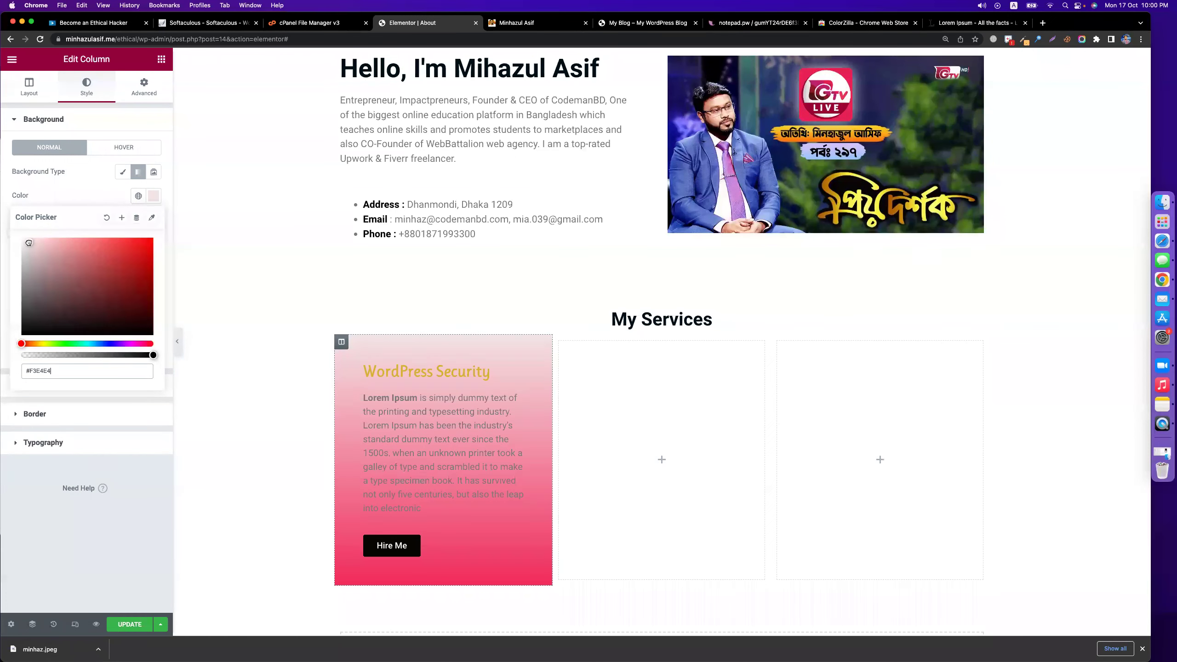
left_click(156, 199)
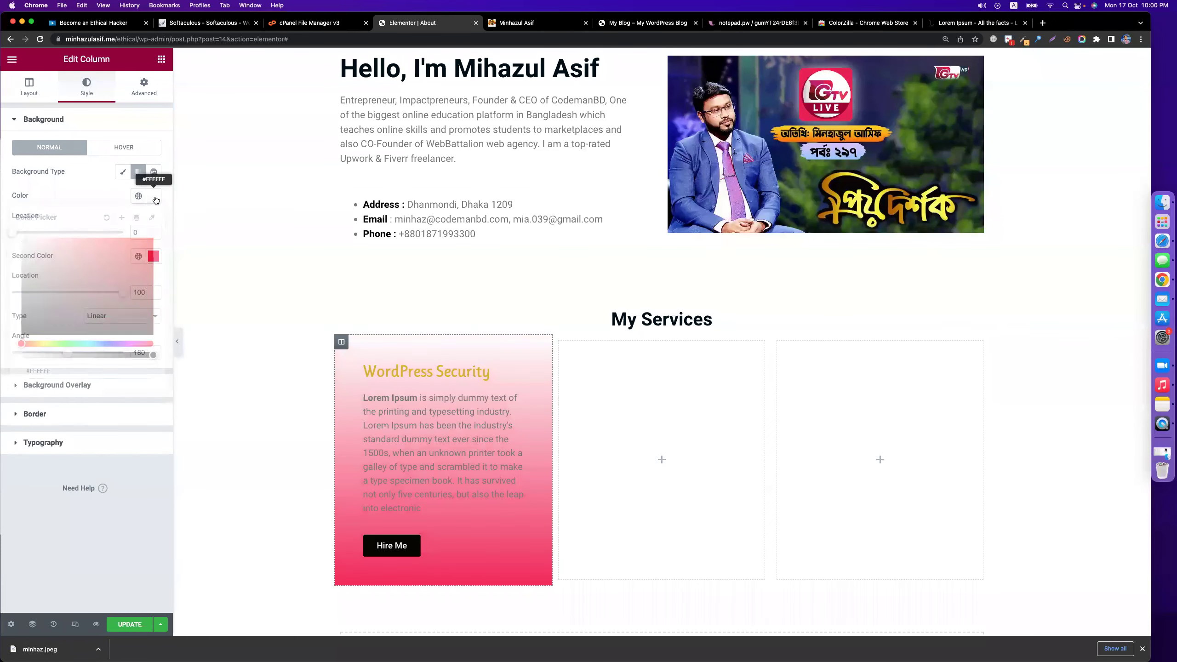
left_click(154, 256)
left_click_drag(42, 403, 38, 403)
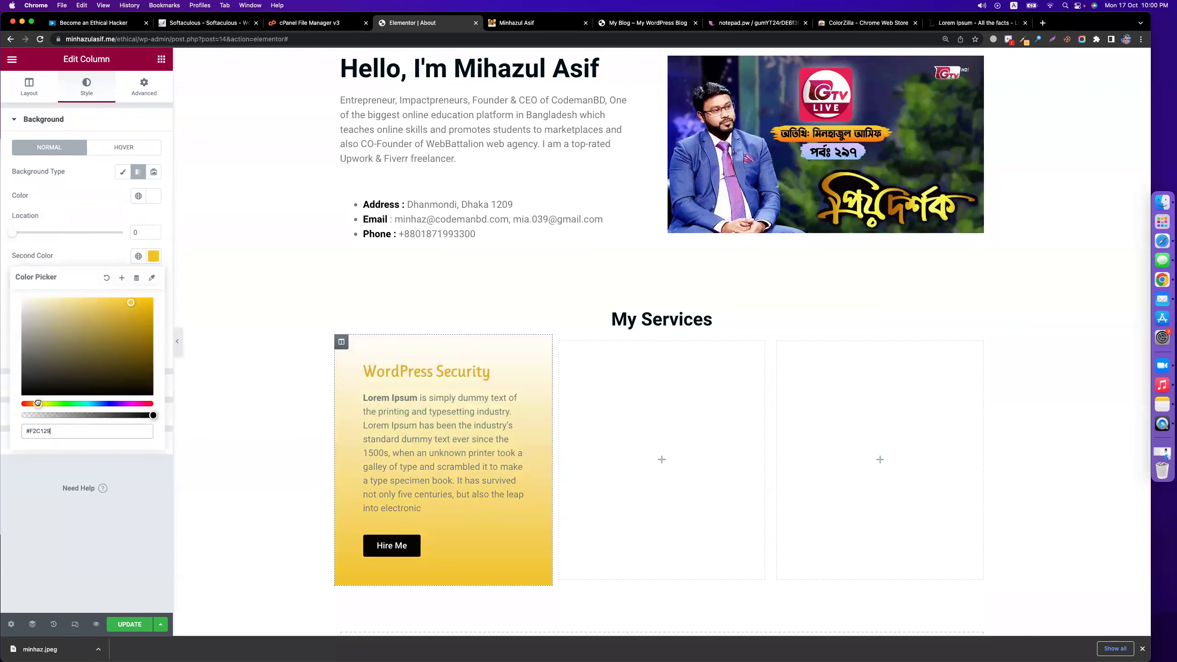
mouse_move(131, 303)
left_mouse_down()
mouse_move(131, 325)
mouse_move(128, 290)
left_mouse_up()
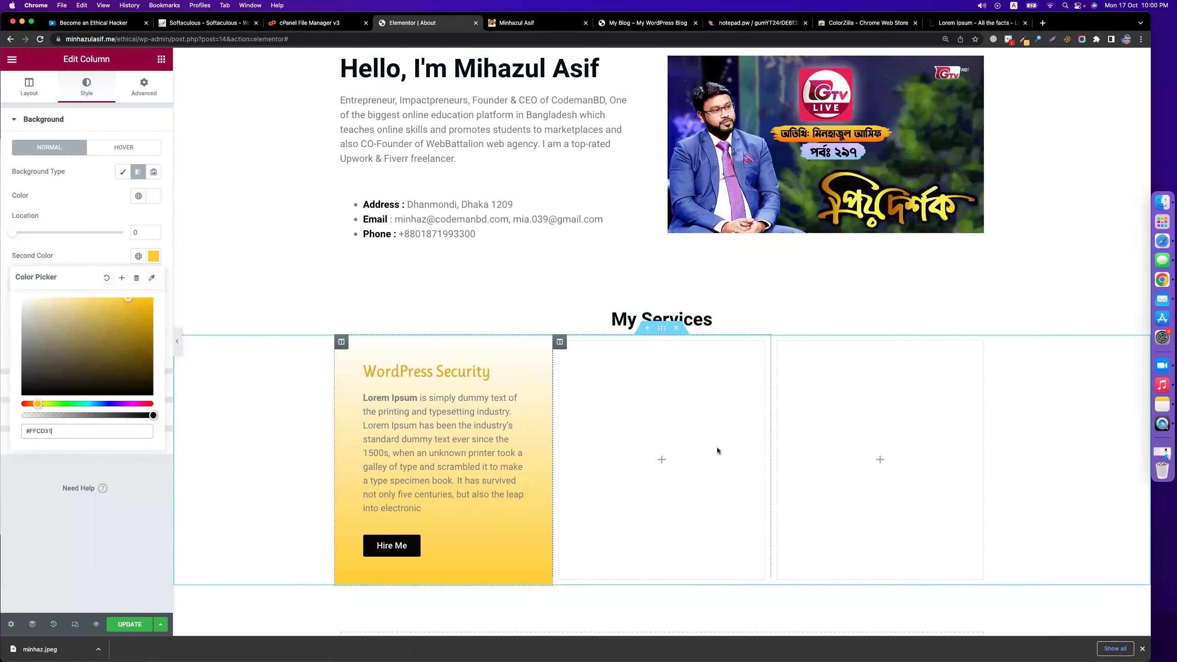
left_click(689, 446)
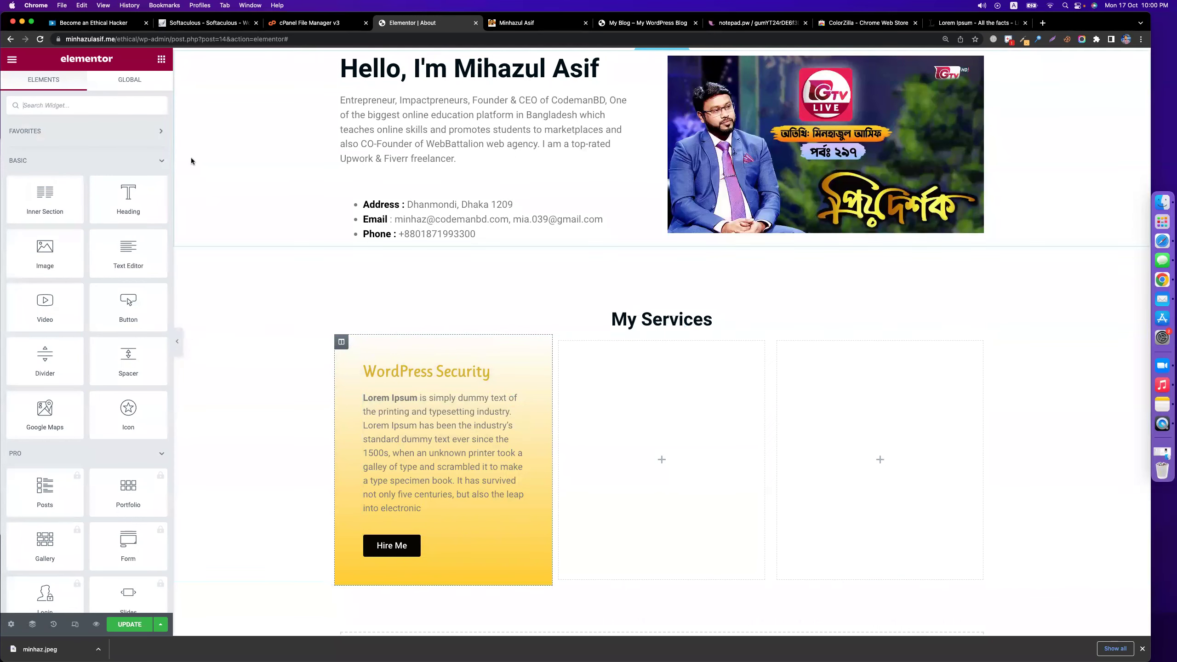
left_click(341, 342)
left_click(141, 88)
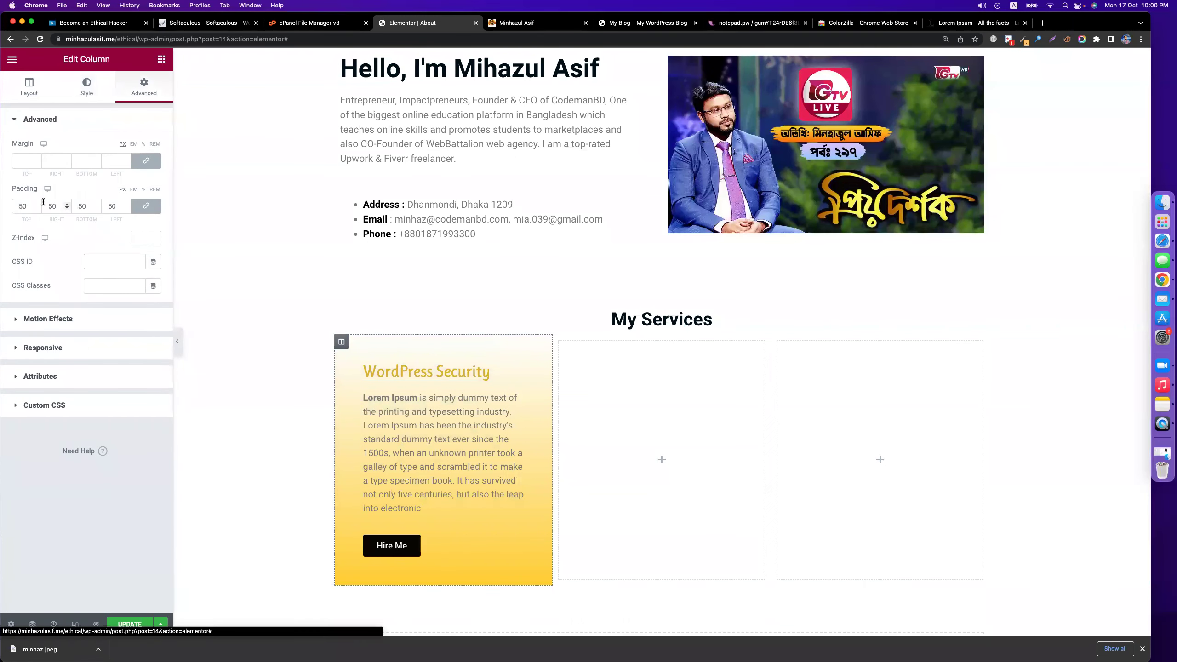
left_click(26, 206)
key("Up")
key("Up")
key("Up")
key("Up")
key("Up")
key("Up")
key("Up")
key("Up")
key("Up")
key("Up")
key("Up")
key("Up")
key("Up")
key("Up")
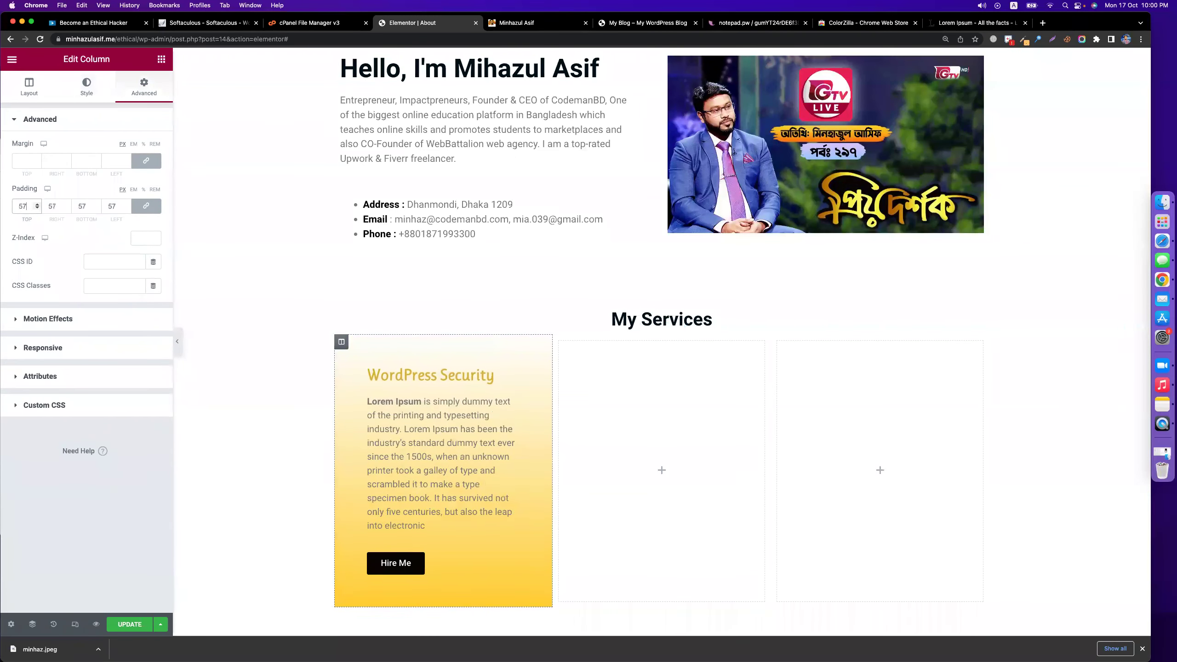
key("Up")
key("Up")
key("Up")
key("Up")
key("Up")
key("Up")
key("Up")
key("Up")
key("Up")
key("Up")
key("Up")
key("Up")
key("Up")
key("Up")
key("Up")
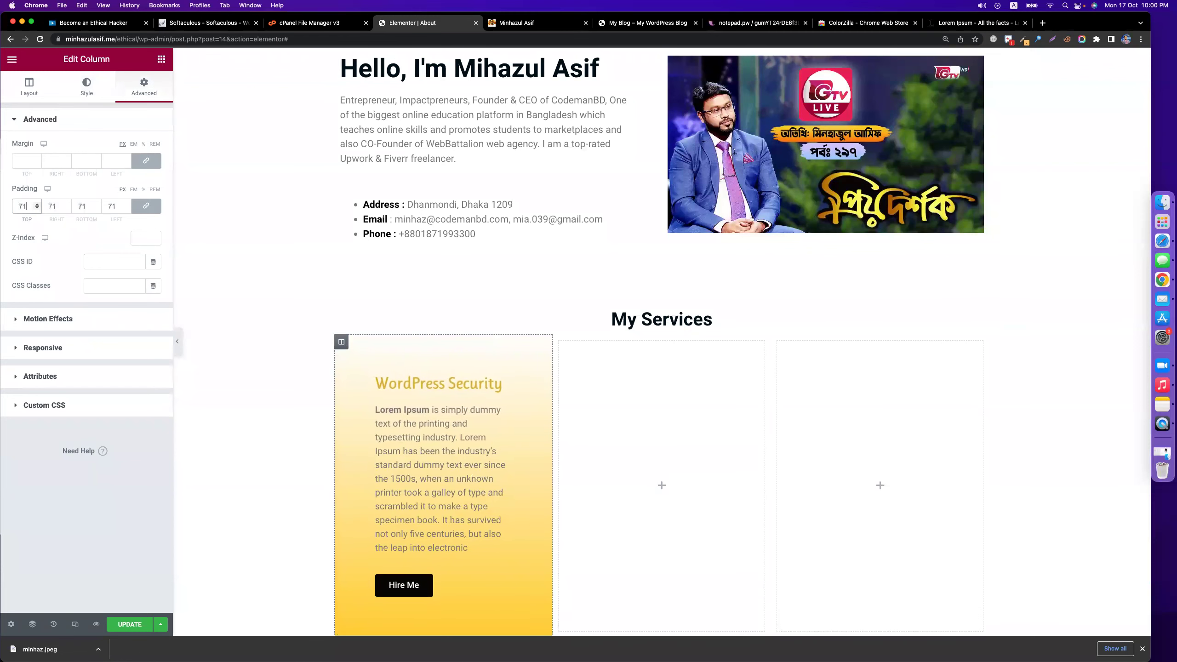
key("Up")
key("Up")
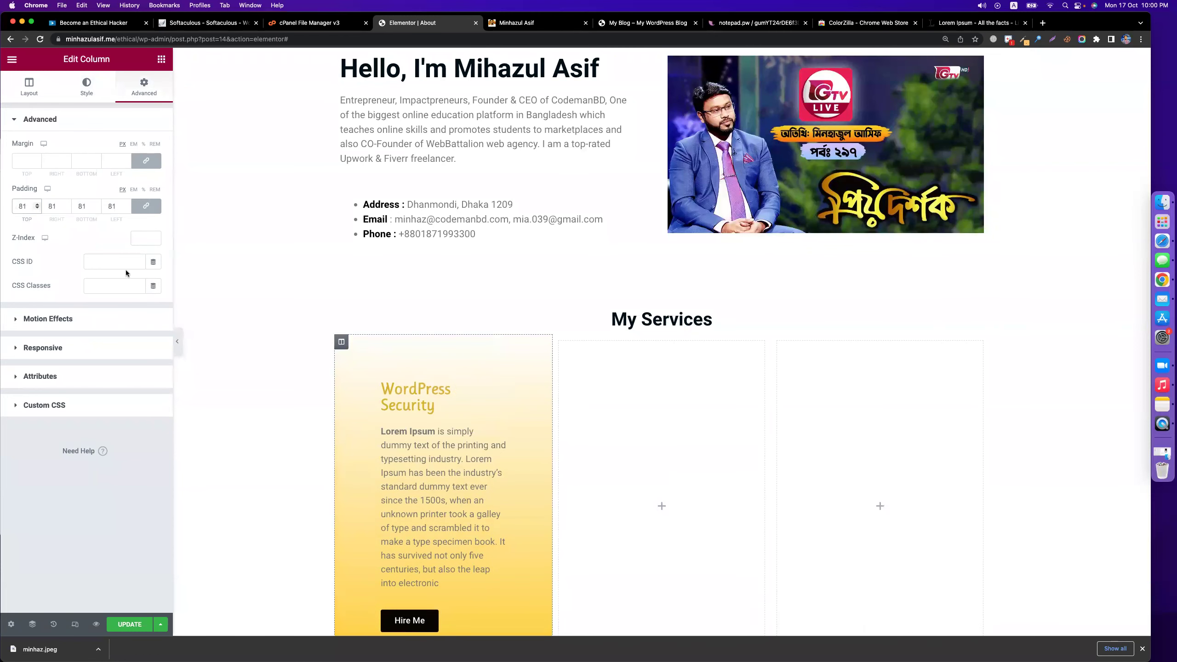
scroll(228, 375, "down", 3)
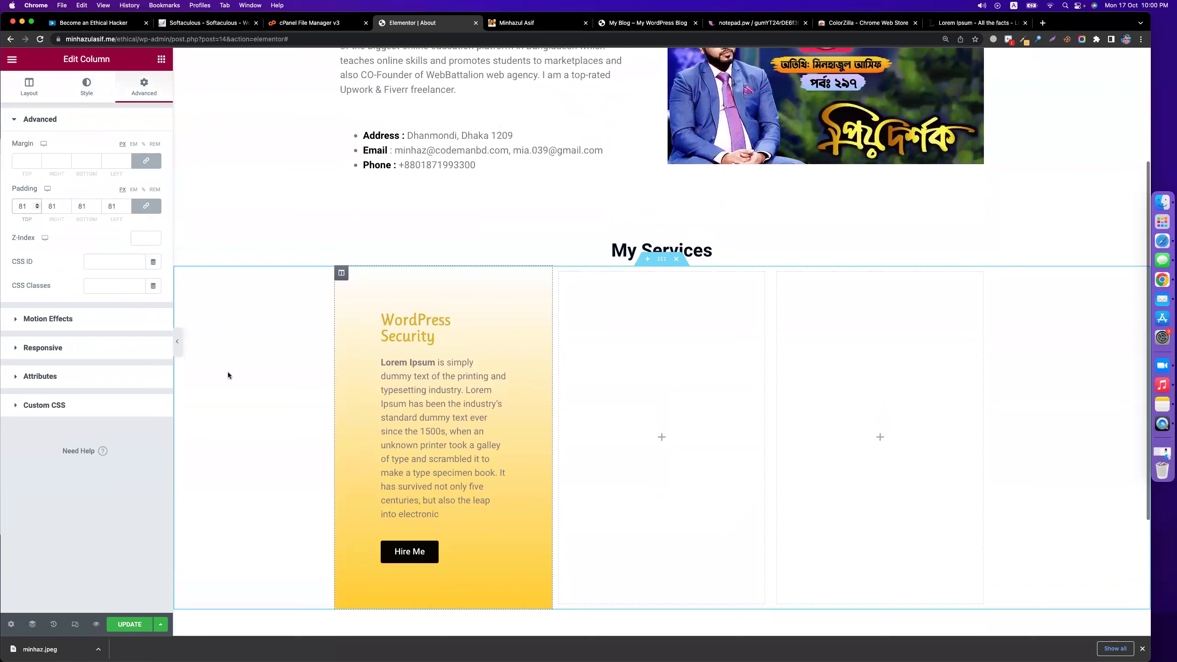
left_click(27, 158)
key("Up")
key("Up")
key("Up")
key("Up")
key("Up")
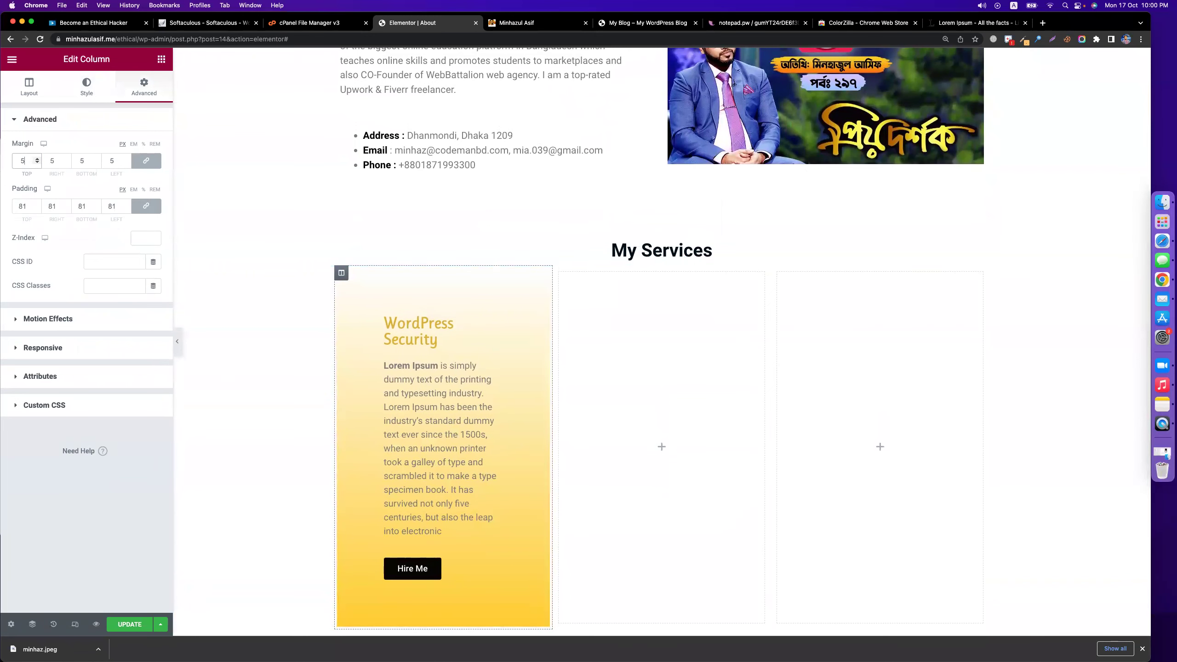
key("BackSpace")
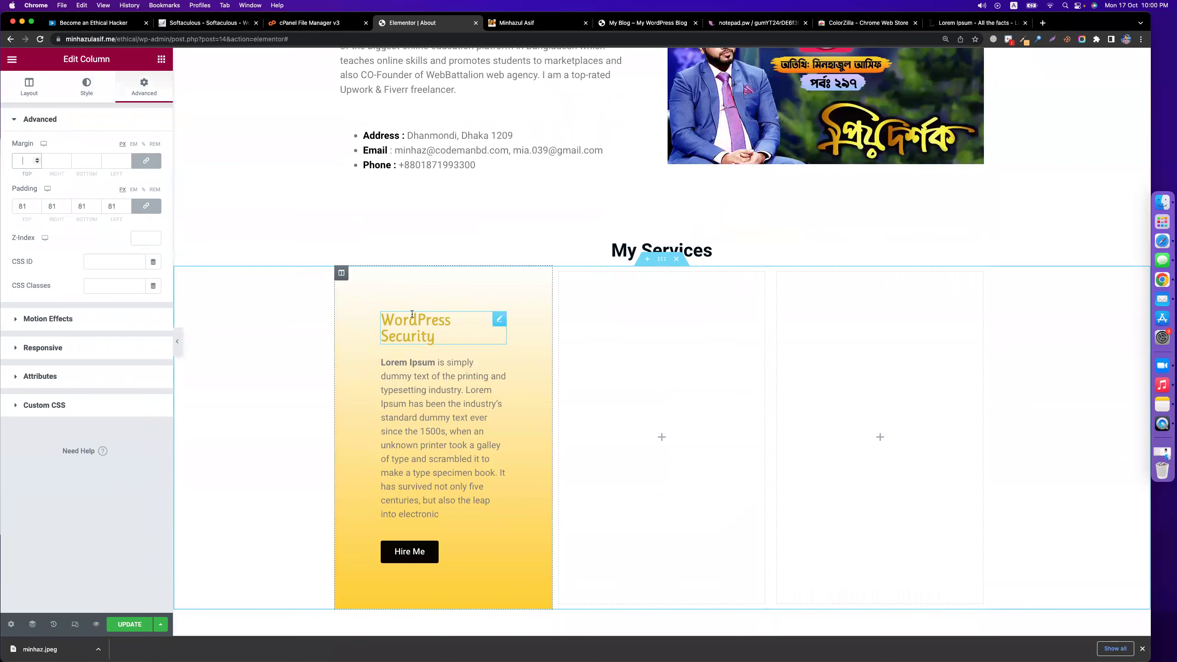
left_click(653, 250)
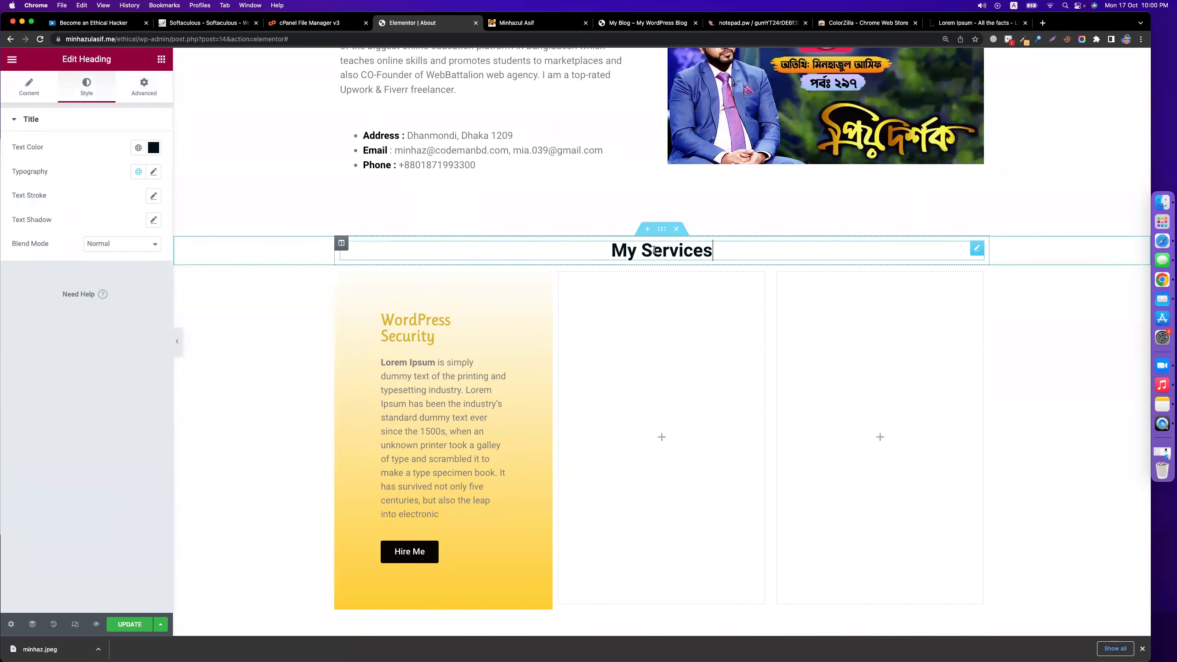
left_click(144, 87)
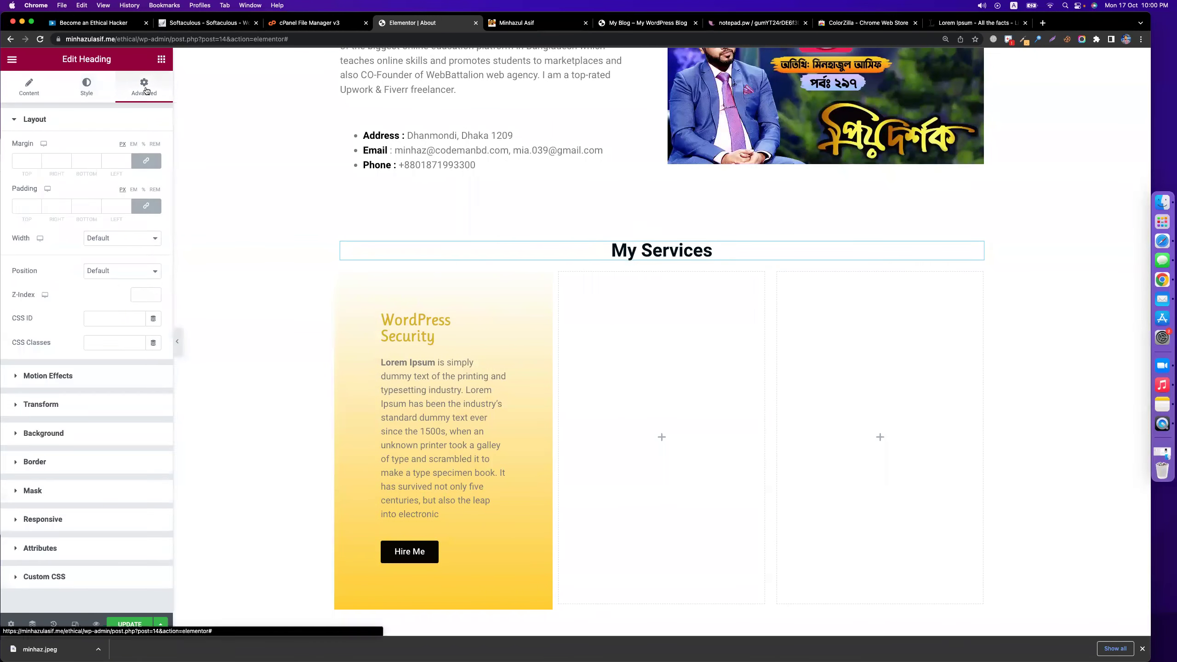
key("Up")
key("Up")
key("Up")
key("Up")
key("Up")
key("Up")
key("Up")
key("Up")
key("Up")
key("Up")
key("Up")
key("Up")
key("Up")
key("Up")
key("Up")
key("Up")
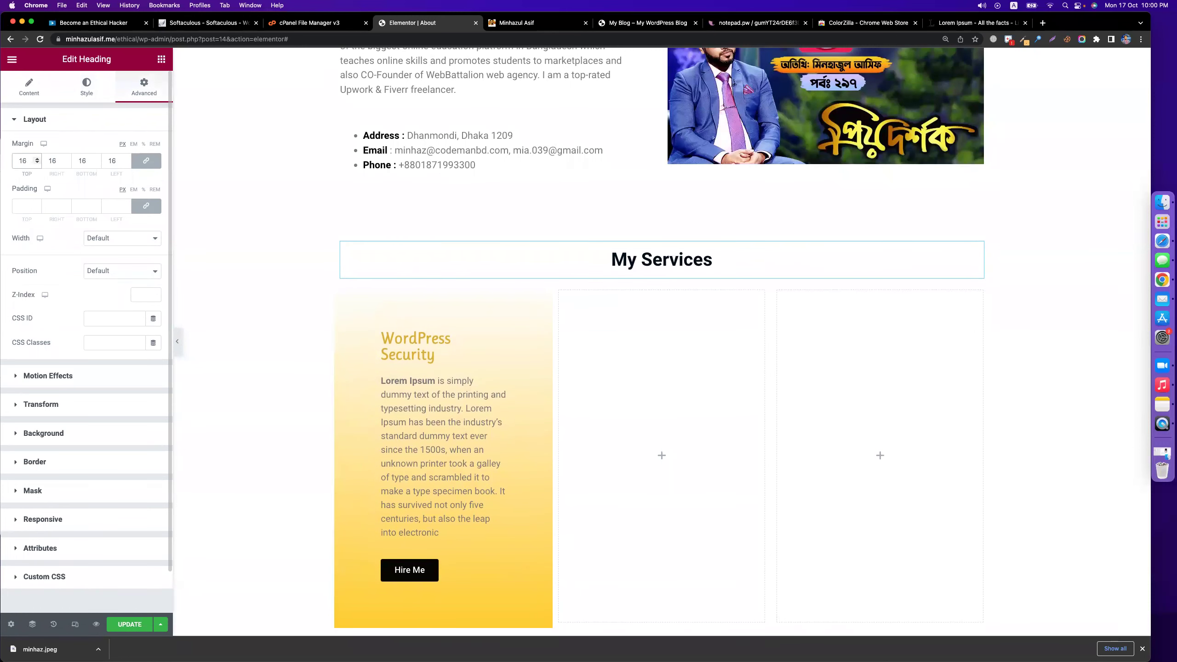
key("BackSpace")
key("BackSpace")
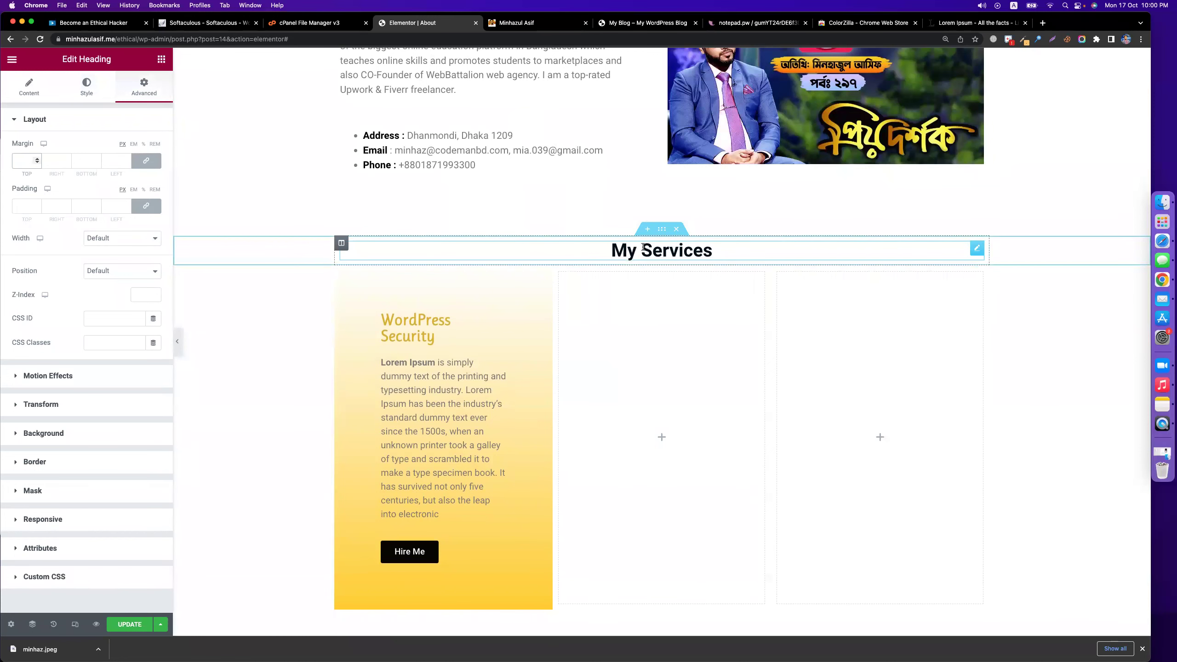
left_click(21, 209)
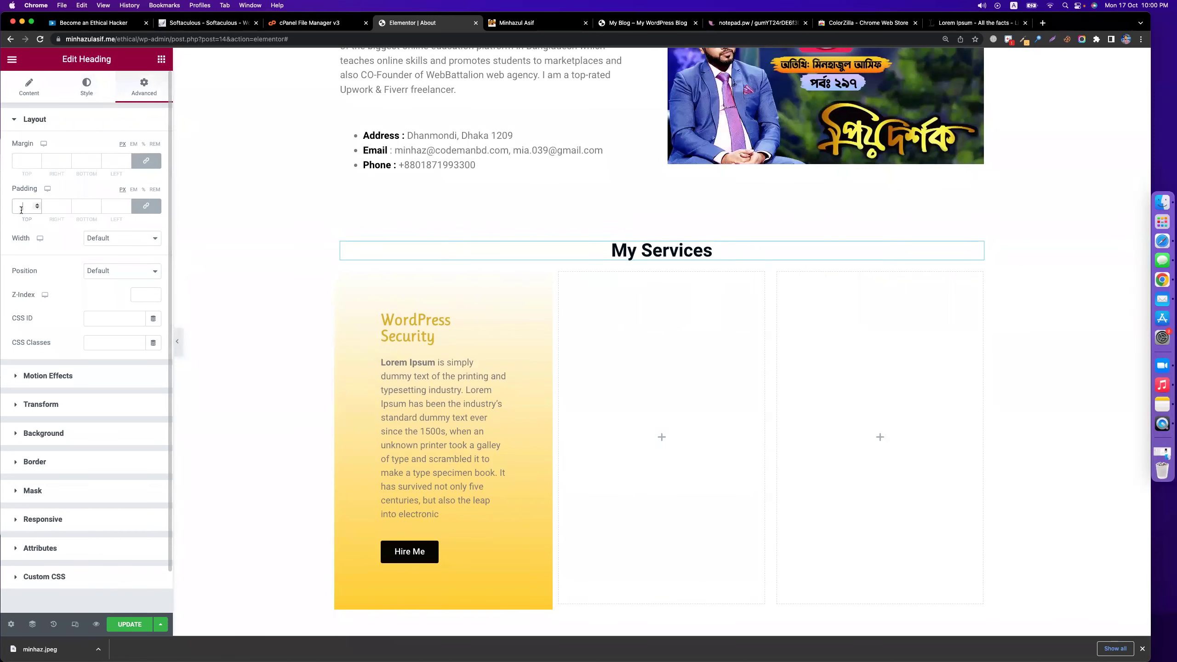
type("17")
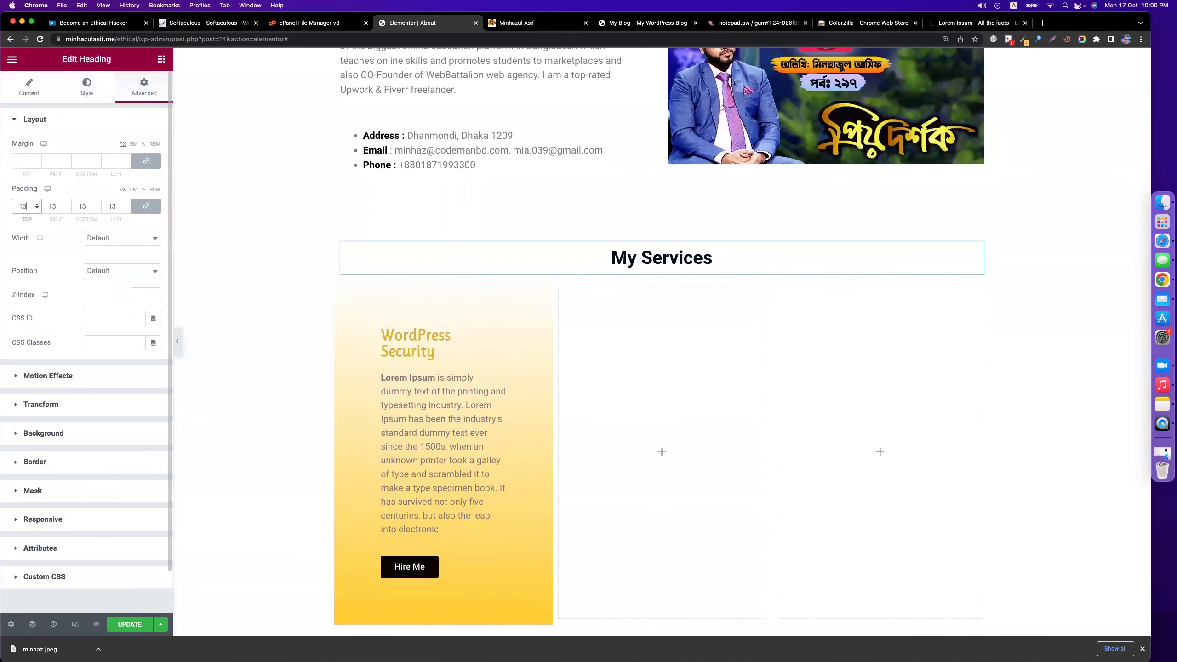
key("Up")
key("Up")
key("Up")
key("Up")
key("BackSpace")
key("BackSpace")
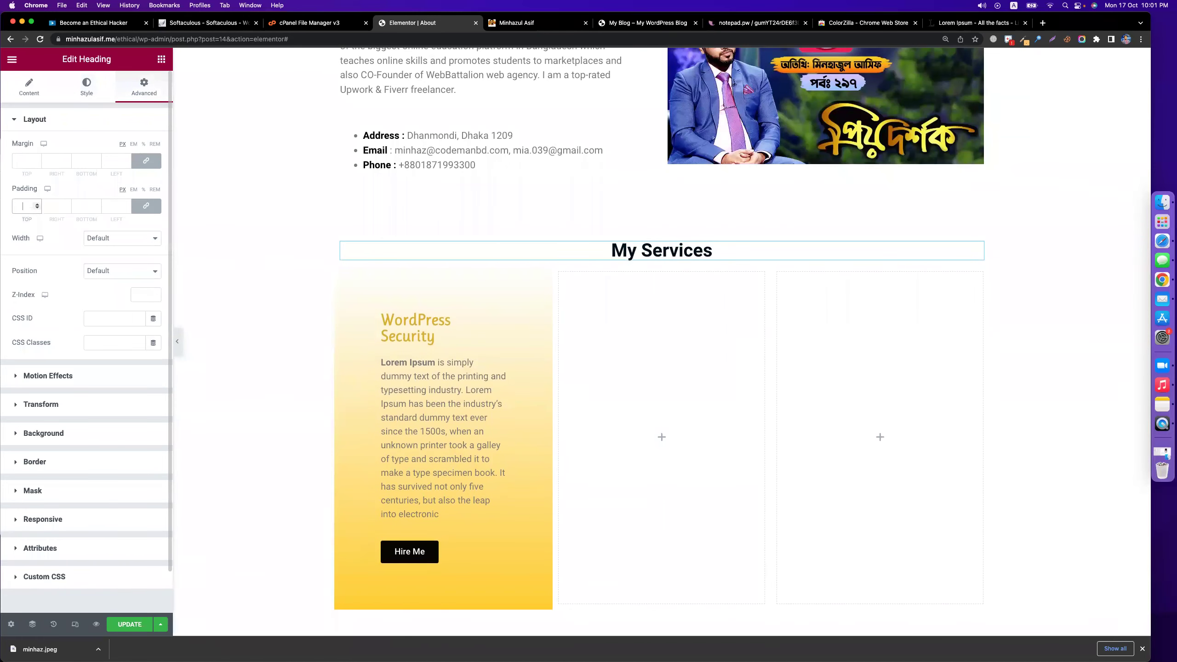
left_click(341, 273)
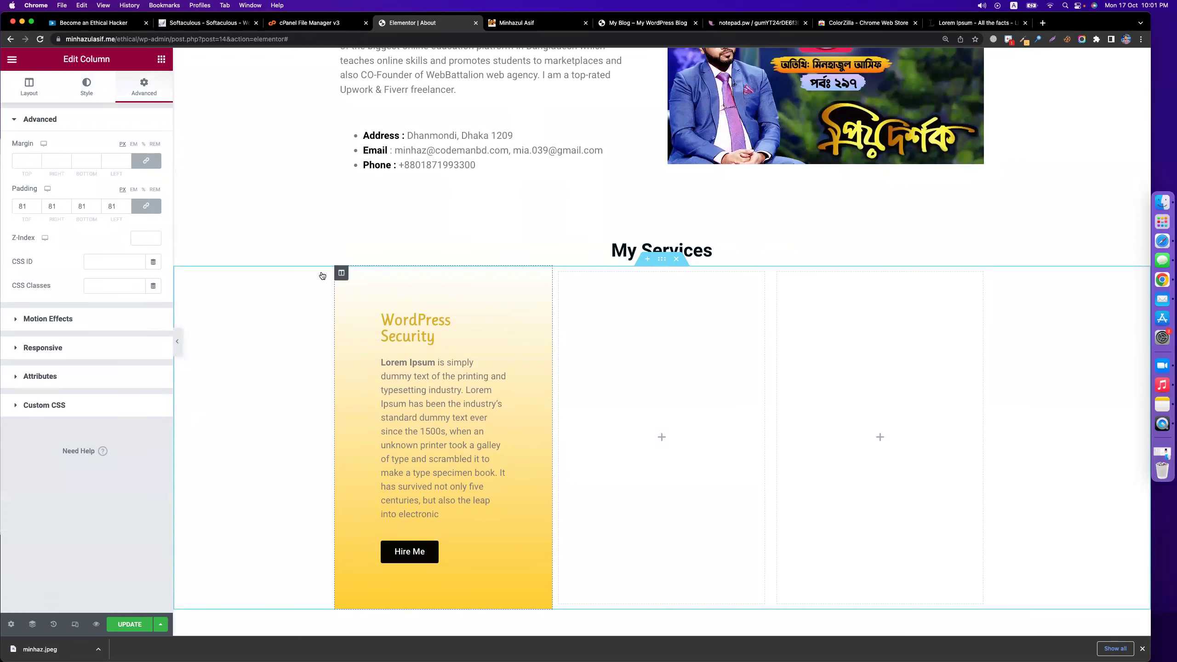
key("BackSpace")
key("BackSpace")
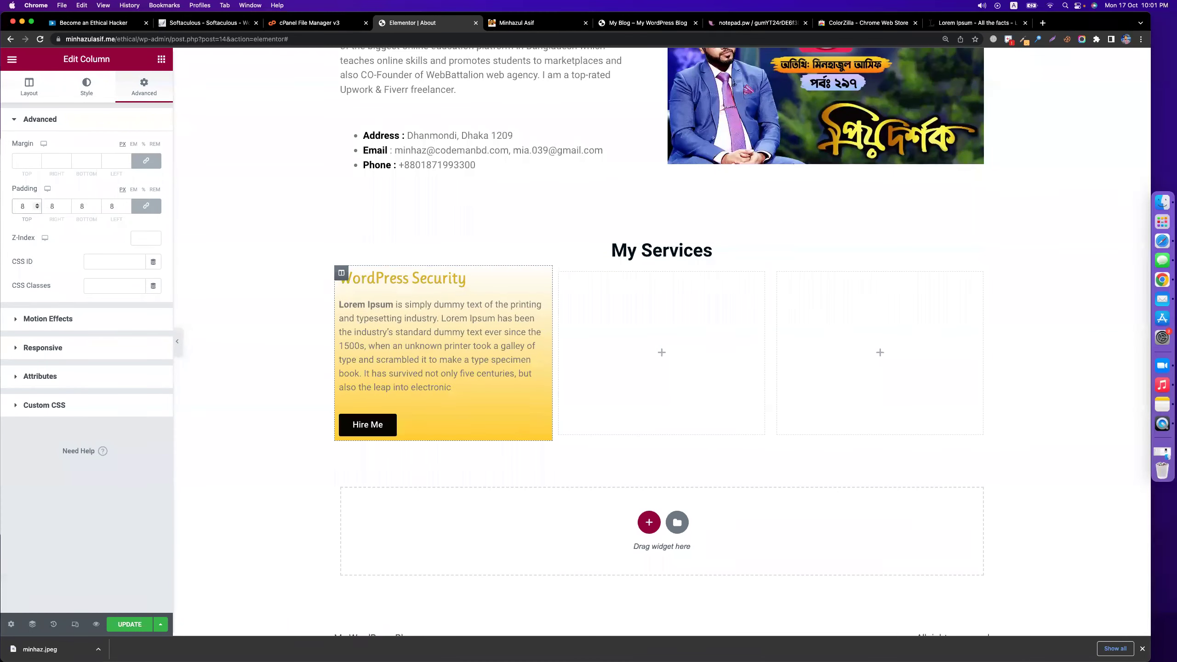
type("50")
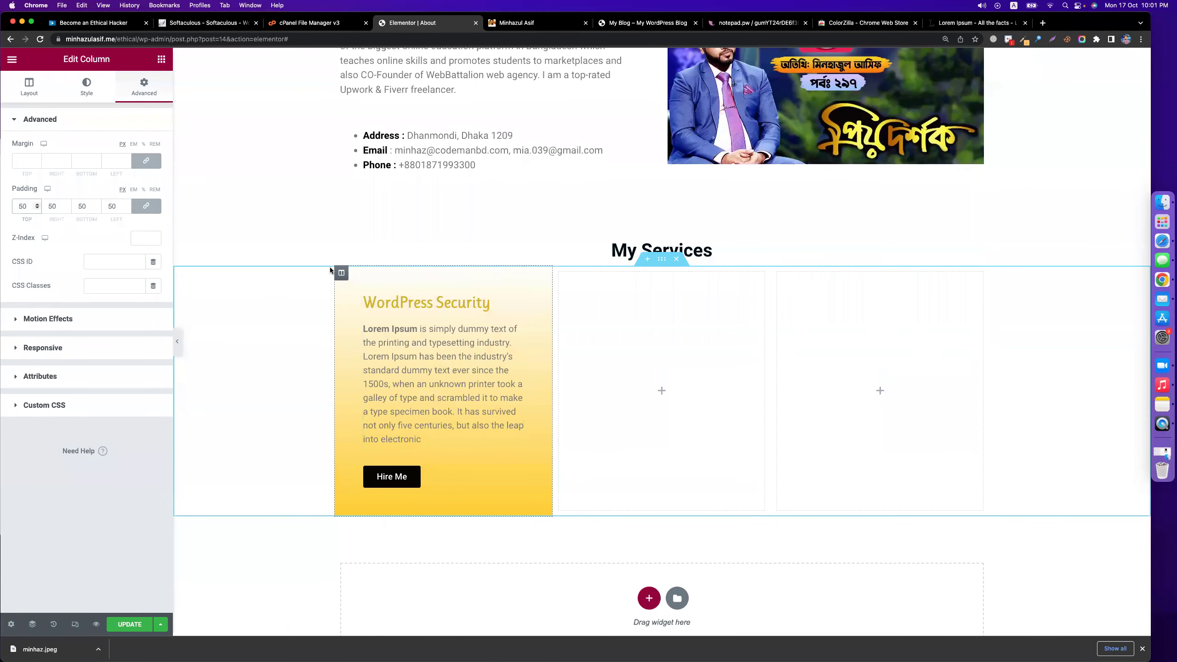
Duplicate the WordPress Security card twice into new columns
right_click(348, 274)
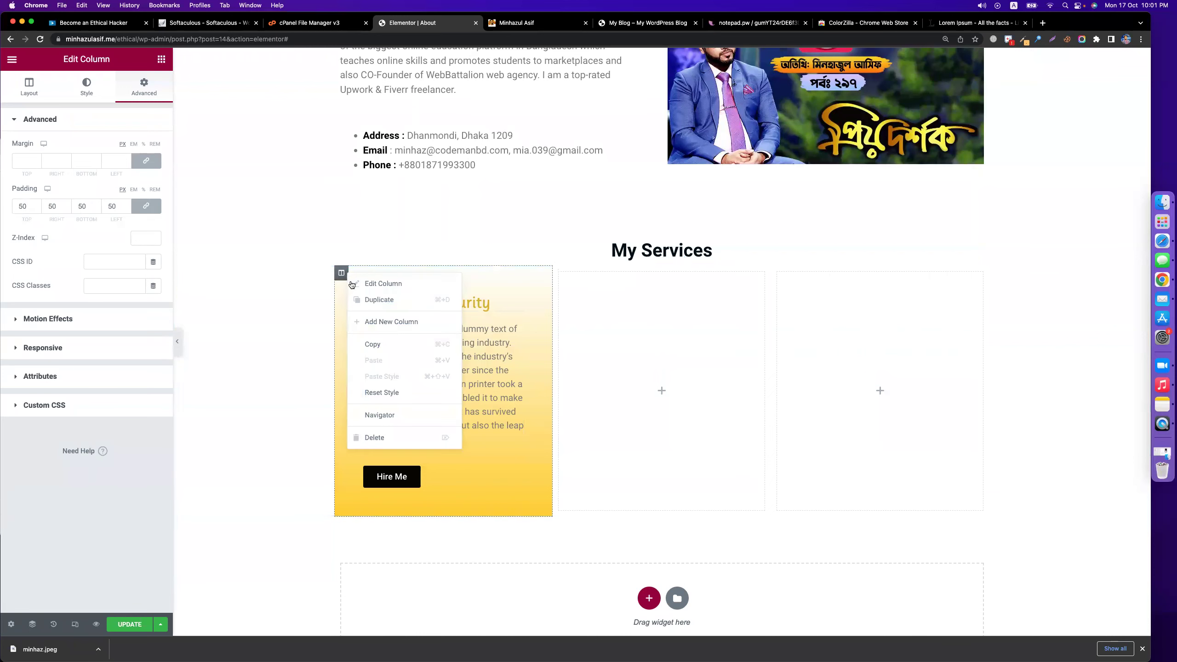
left_click(380, 297)
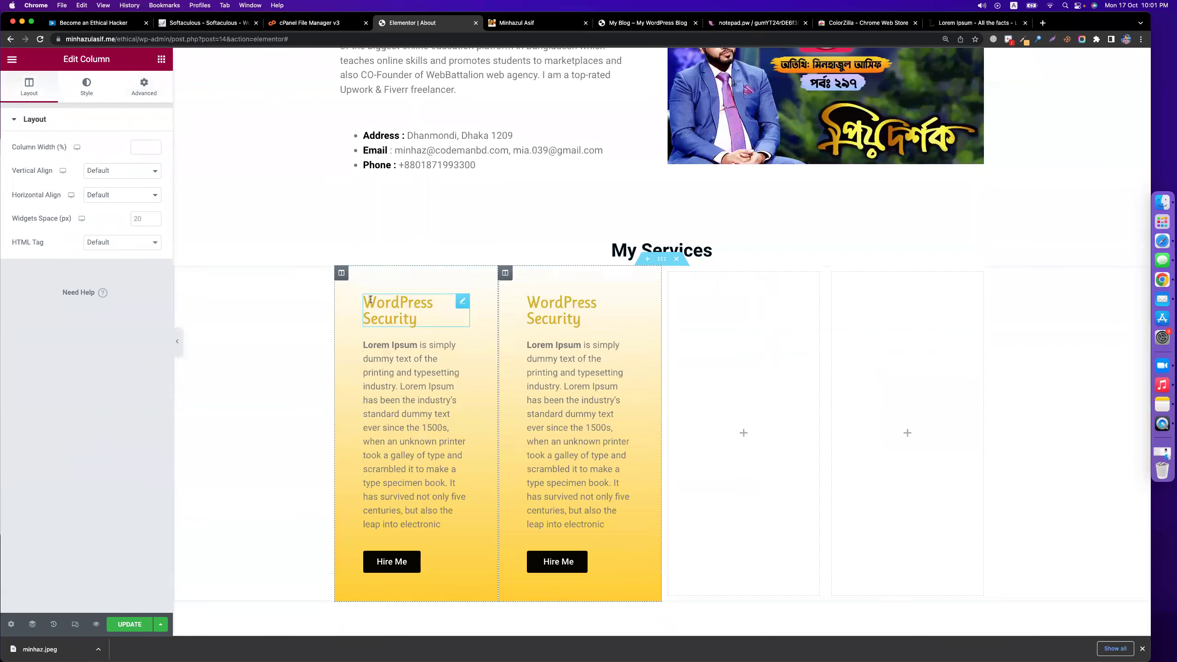
right_click(505, 274)
left_click(523, 294)
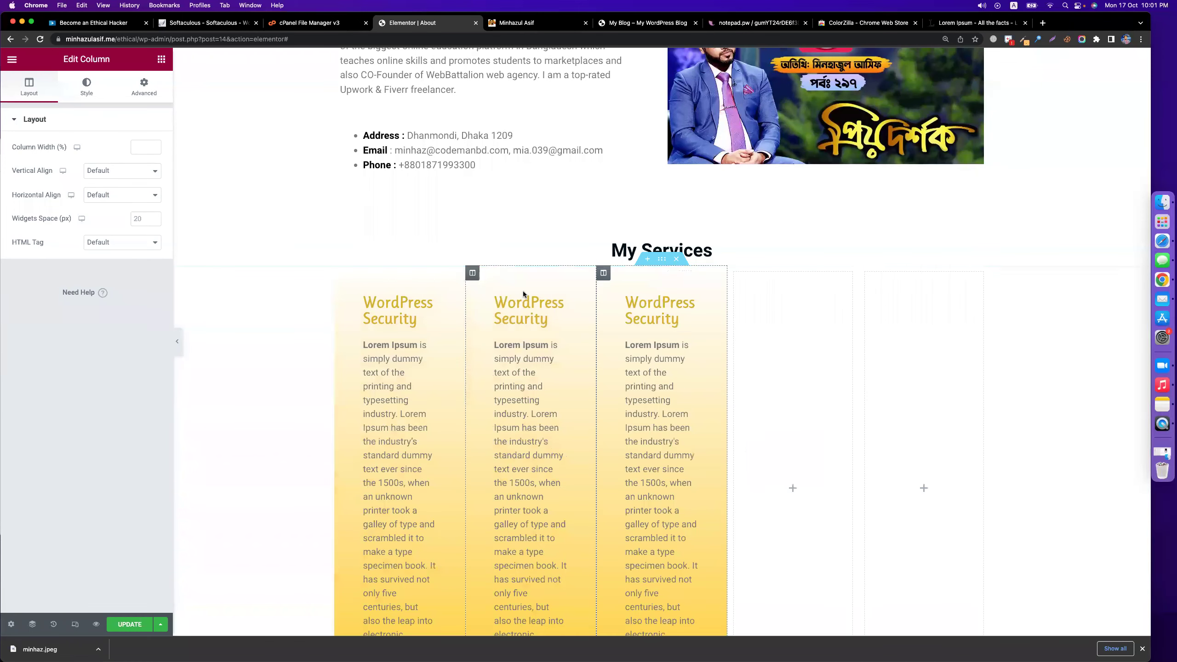
Delete the two leftover empty columns from the services row
right_click(734, 274)
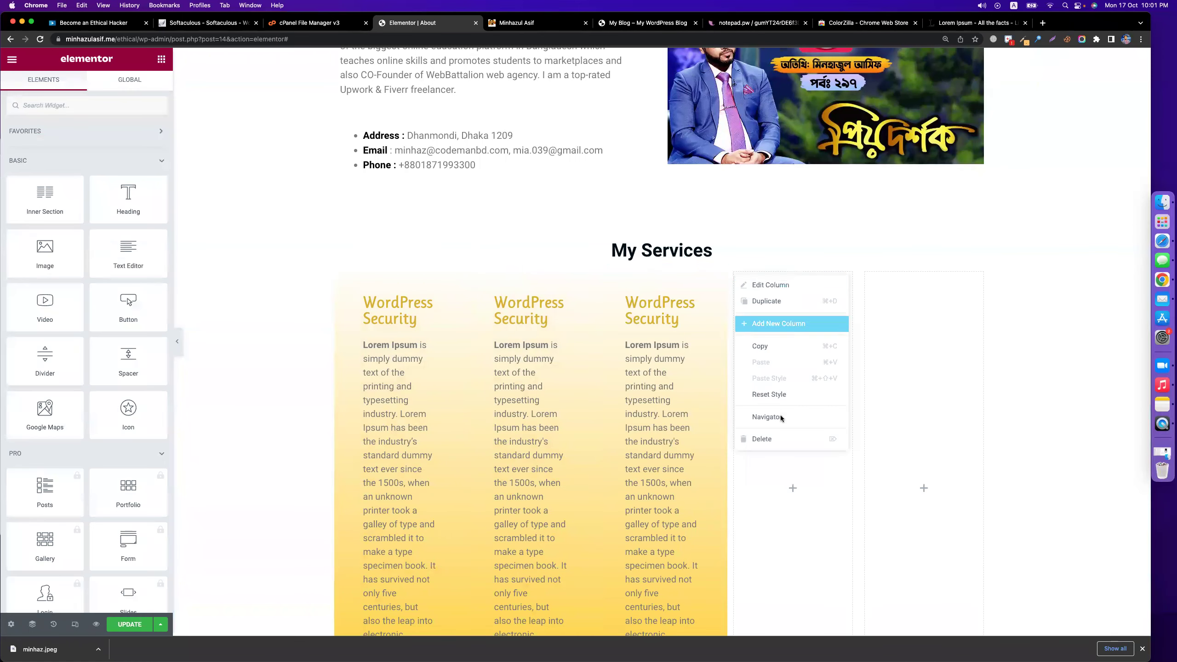
left_click(762, 442)
right_click(832, 274)
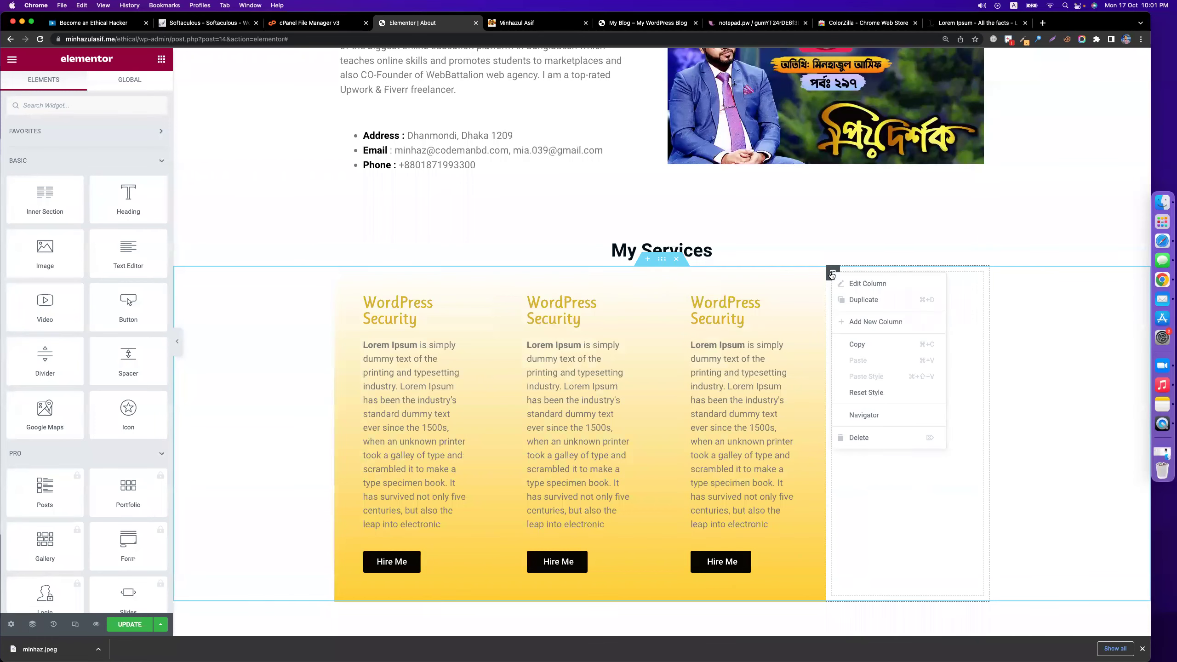
left_click(858, 438)
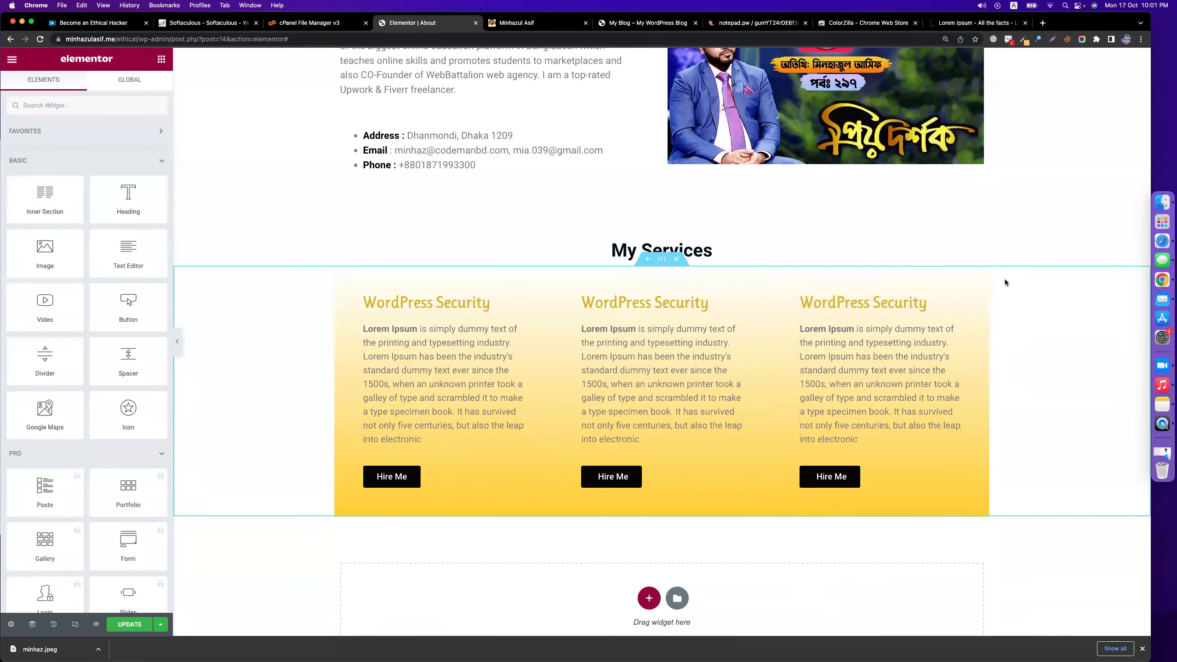
scroll(746, 356, "down", 1)
scroll(649, 334, "up", 1)
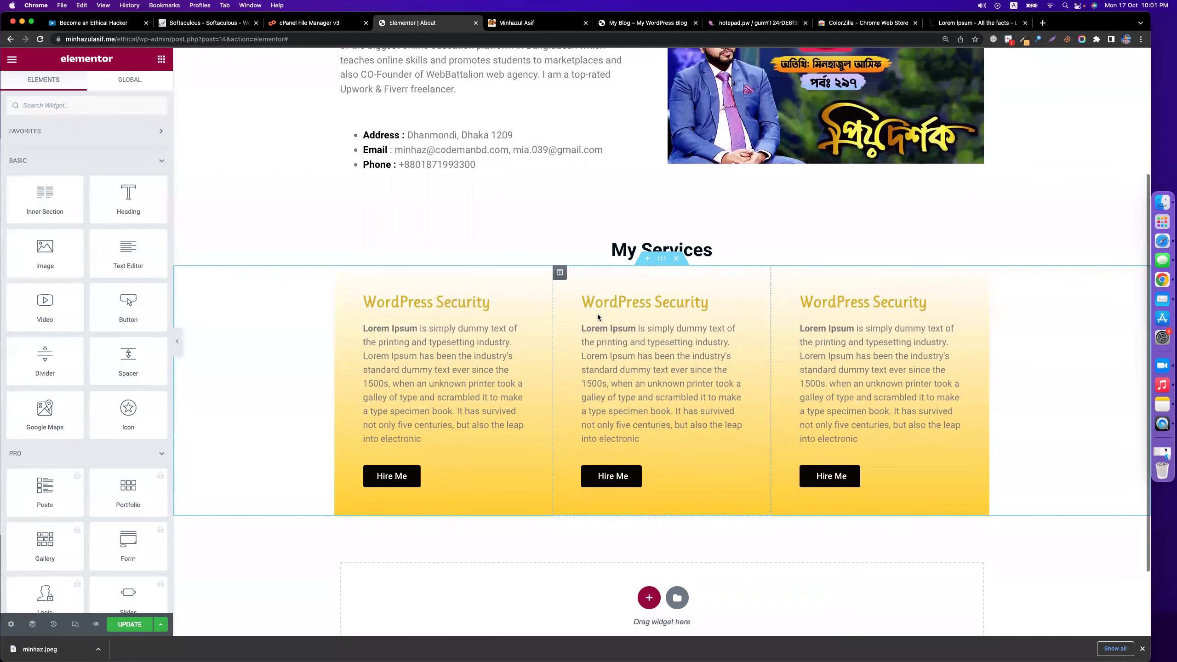
left_click(650, 309)
Retitle the second card 'WordPress Malware Removal'
double_click(51, 163)
type("Malware REmobv al")
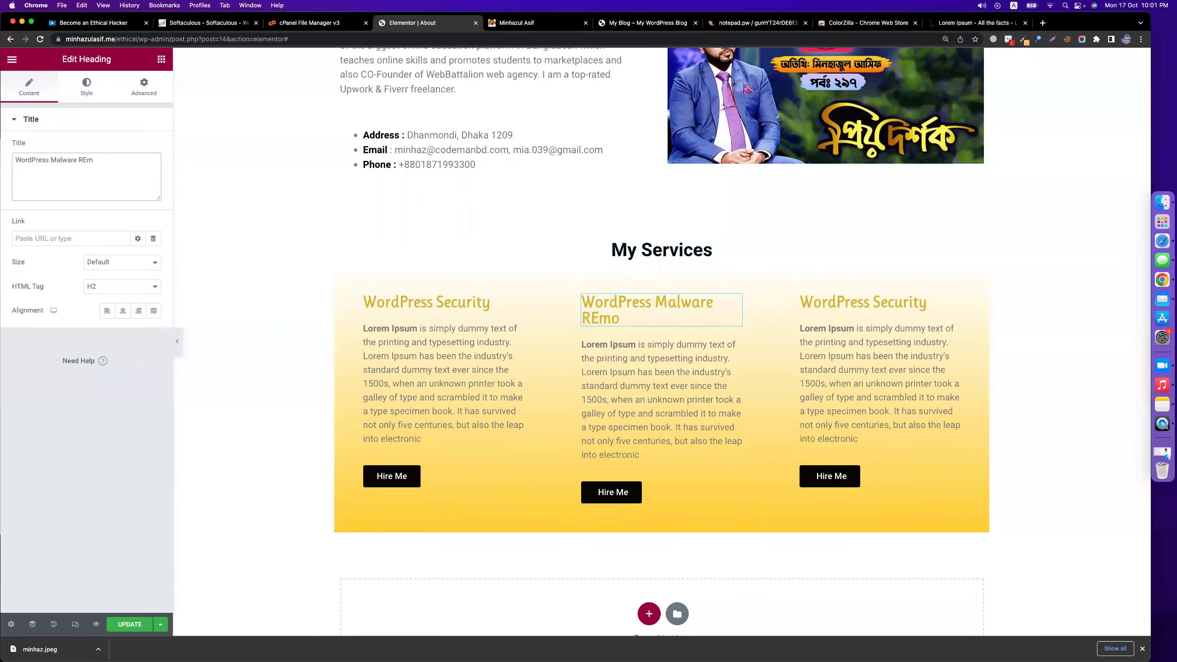
key("BackSpace")
key("BackSpace")
type("emoval")
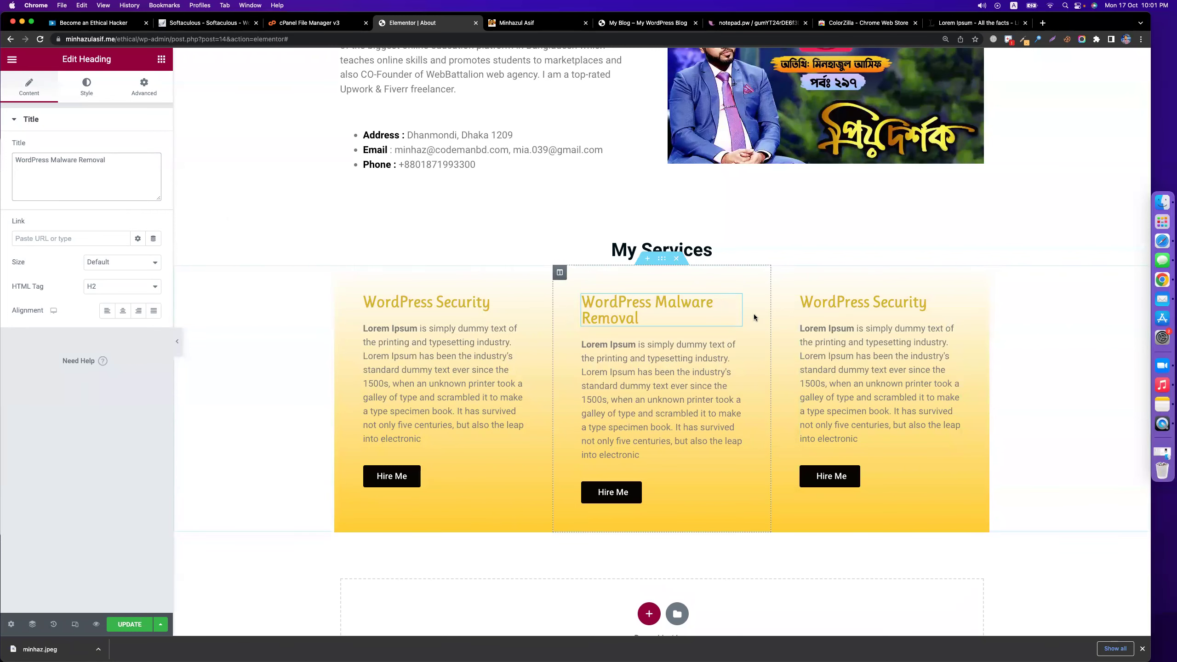
Retitle the third card 'WordPress Penetration'
left_click(866, 308)
double_click(66, 161)
type("Penetration")
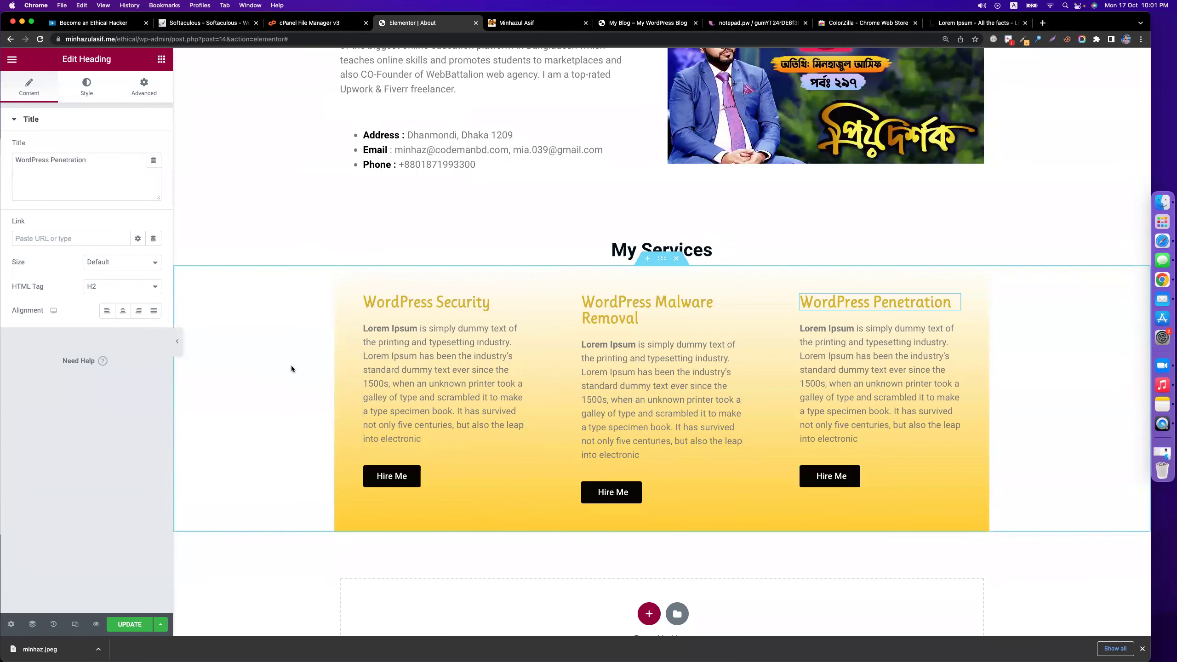
left_click(662, 262)
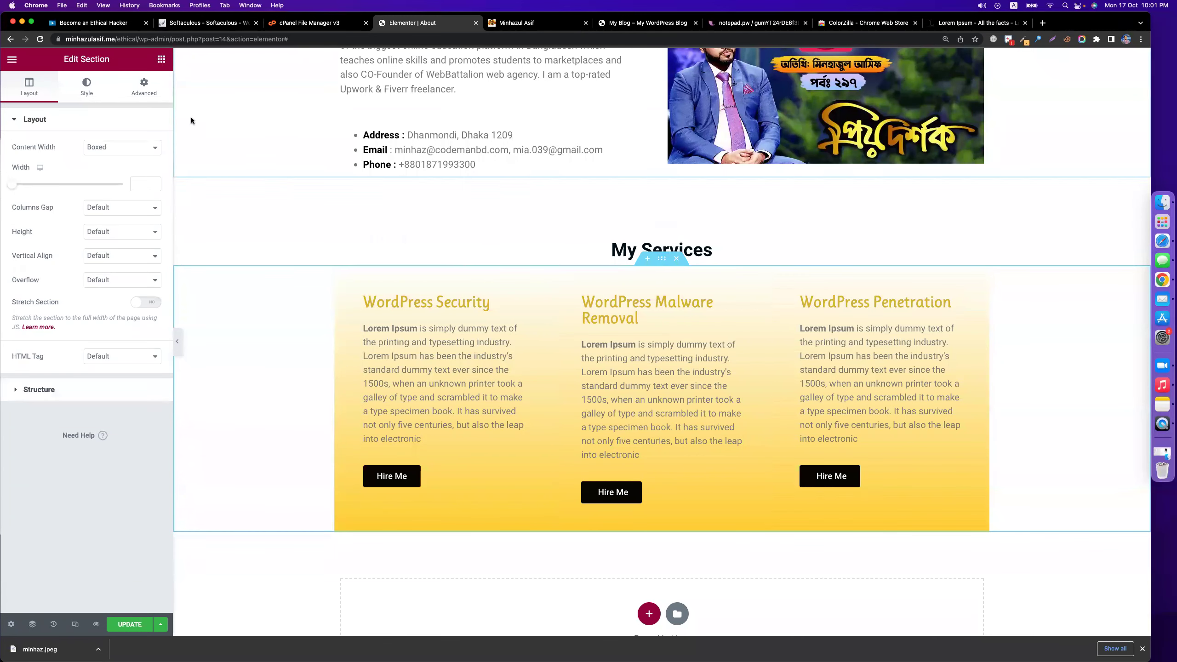
Set the services section's top and bottom margins to 33 and save
left_click(144, 89)
left_click(23, 160)
type("13")
key("Up")
key("Up")
key("Up")
key("Up")
key("Up")
key("Up")
key("Up")
key("Up")
key("Up")
key("Up")
key("Up")
key("Up")
key("Up")
key("Up")
key("Up")
key("Up")
key("Up")
key("Up")
key("Up")
key("Up")
left_click(130, 624)
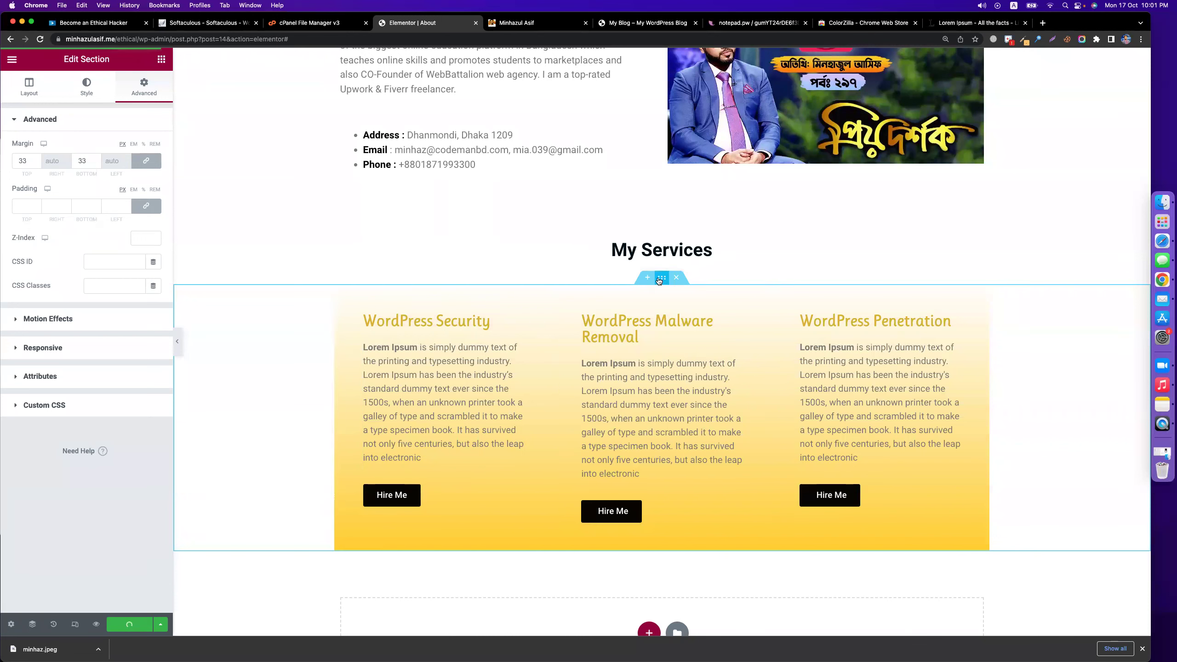
Give the first card column an unlinked right margin of 10
left_click(341, 291)
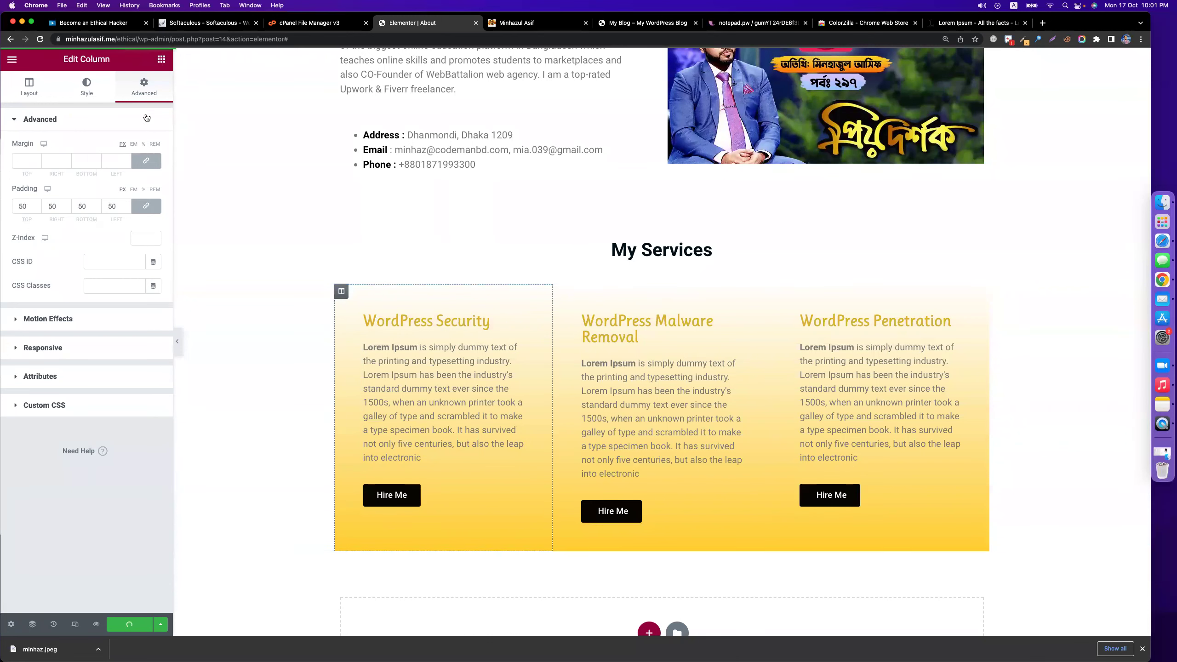
left_click(51, 160)
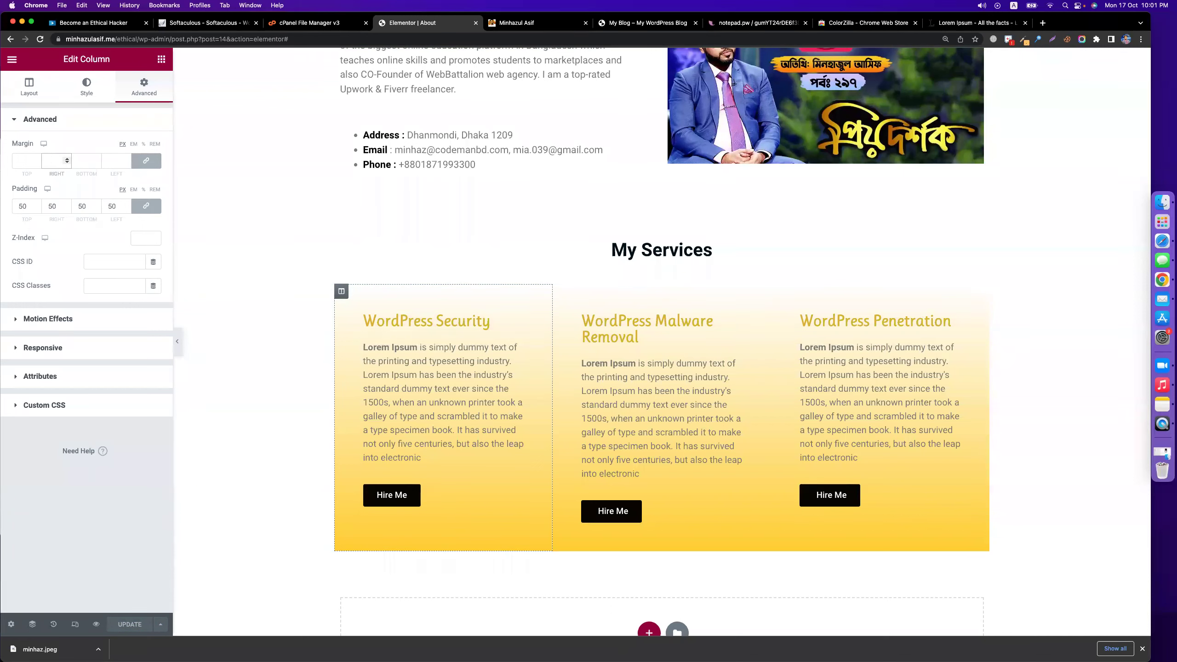
type("-3")
key("Down")
key("Down")
key("Down")
key("Down")
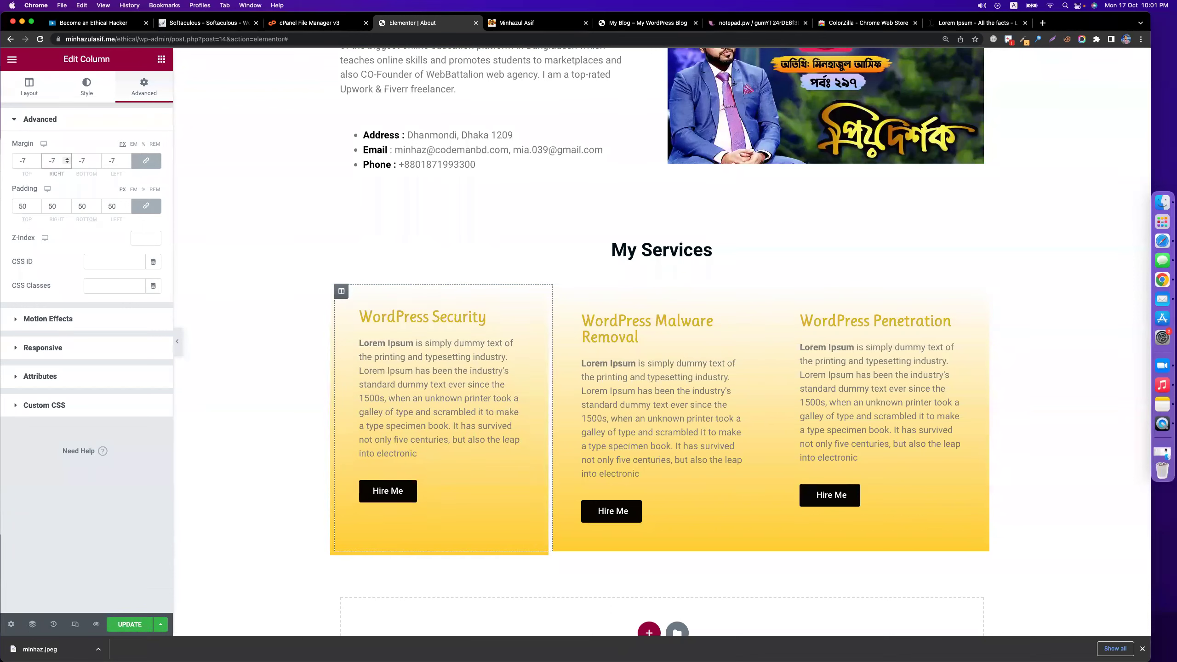
key("BackSpace")
key("BackSpace")
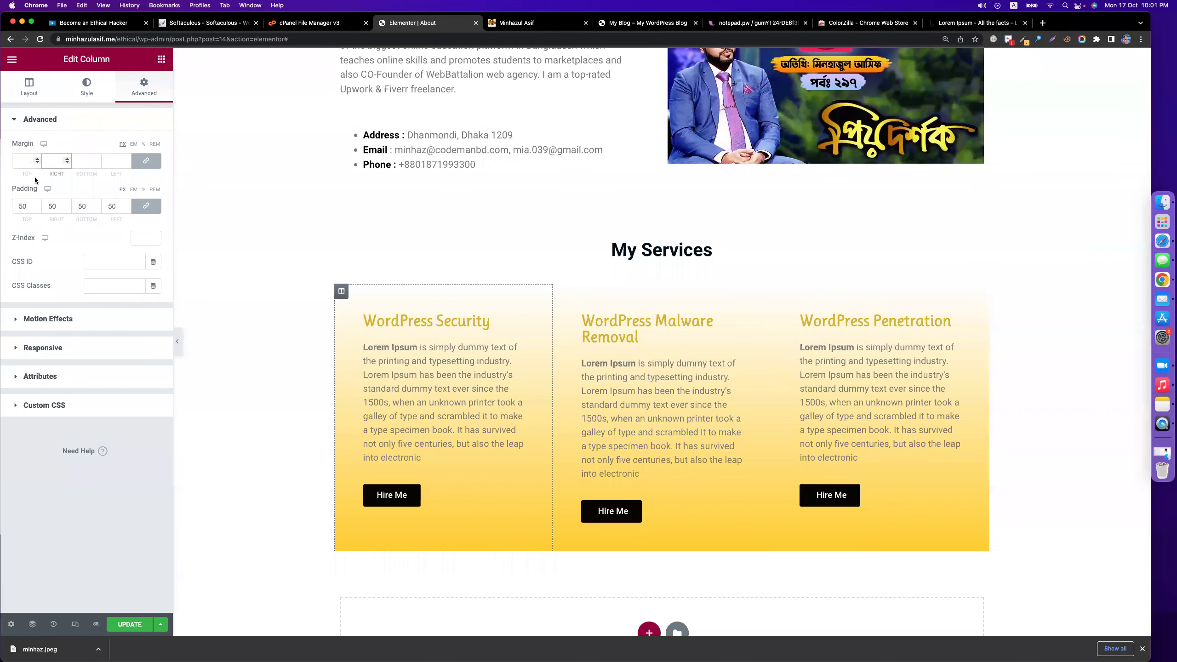
left_click(145, 161)
key("BackSpace")
type("6")
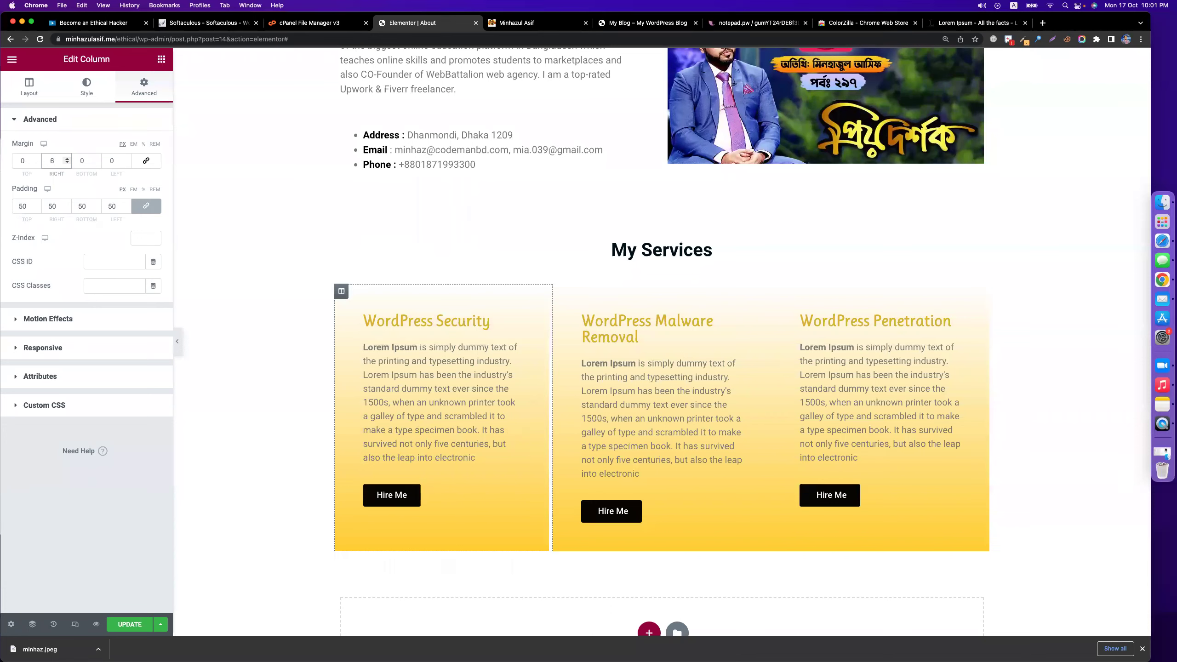
key("Up")
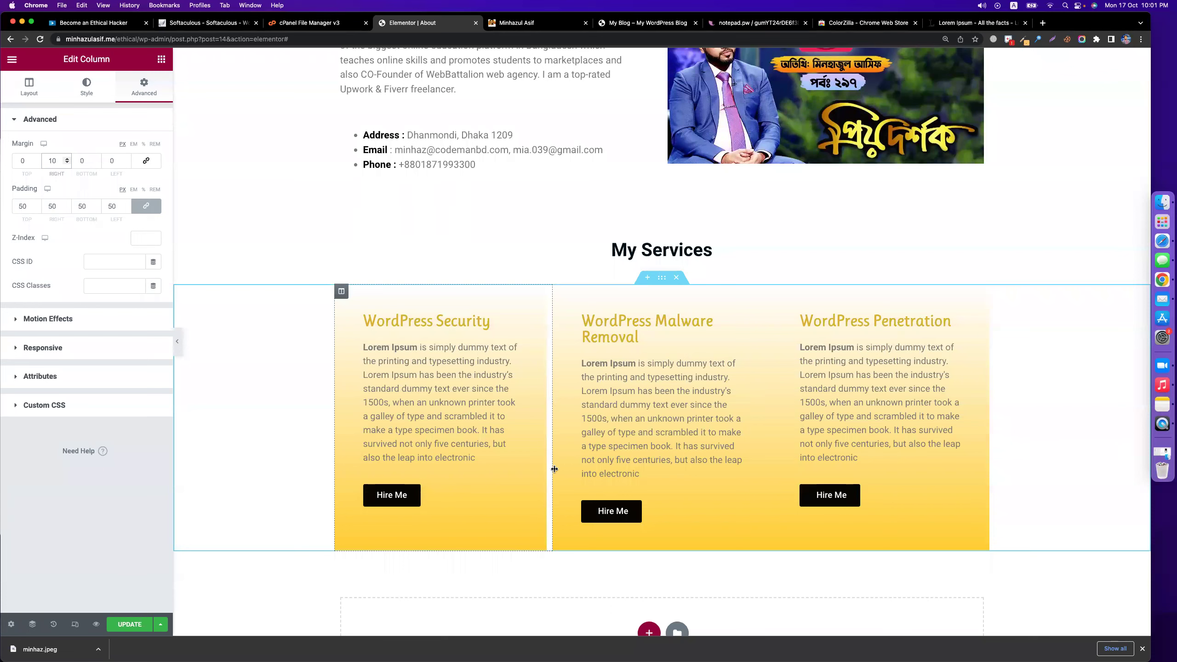
Give the second card a 10 px right margin, save, and view the reference site
left_click(559, 291)
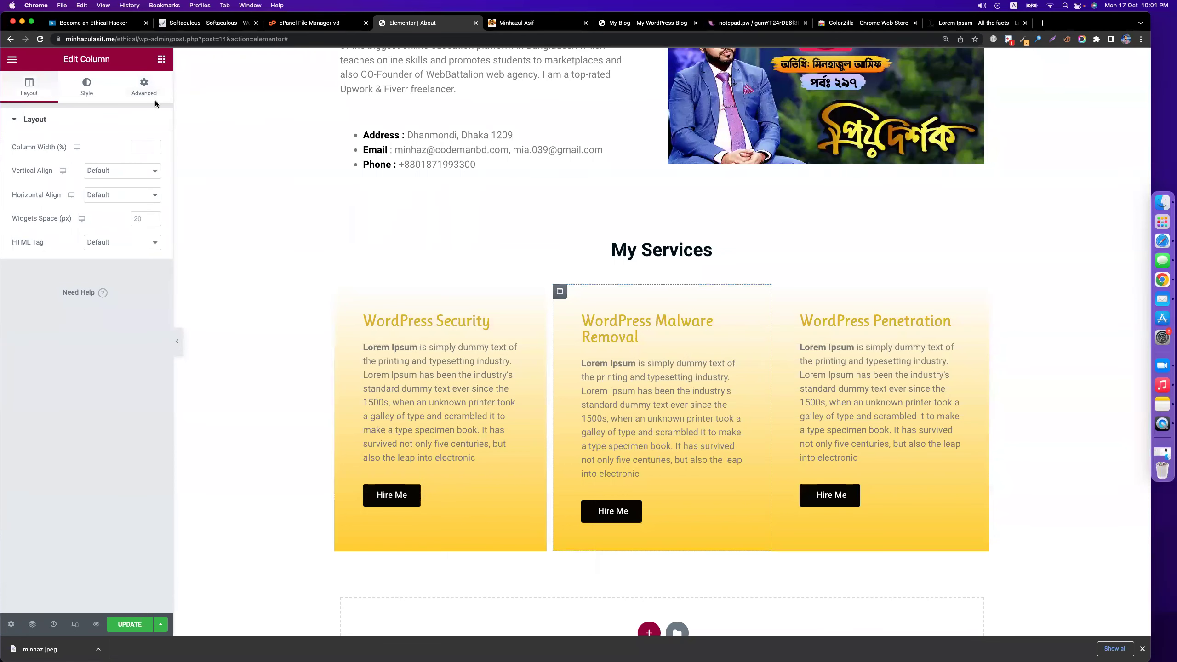
left_click(144, 88)
left_click(146, 161)
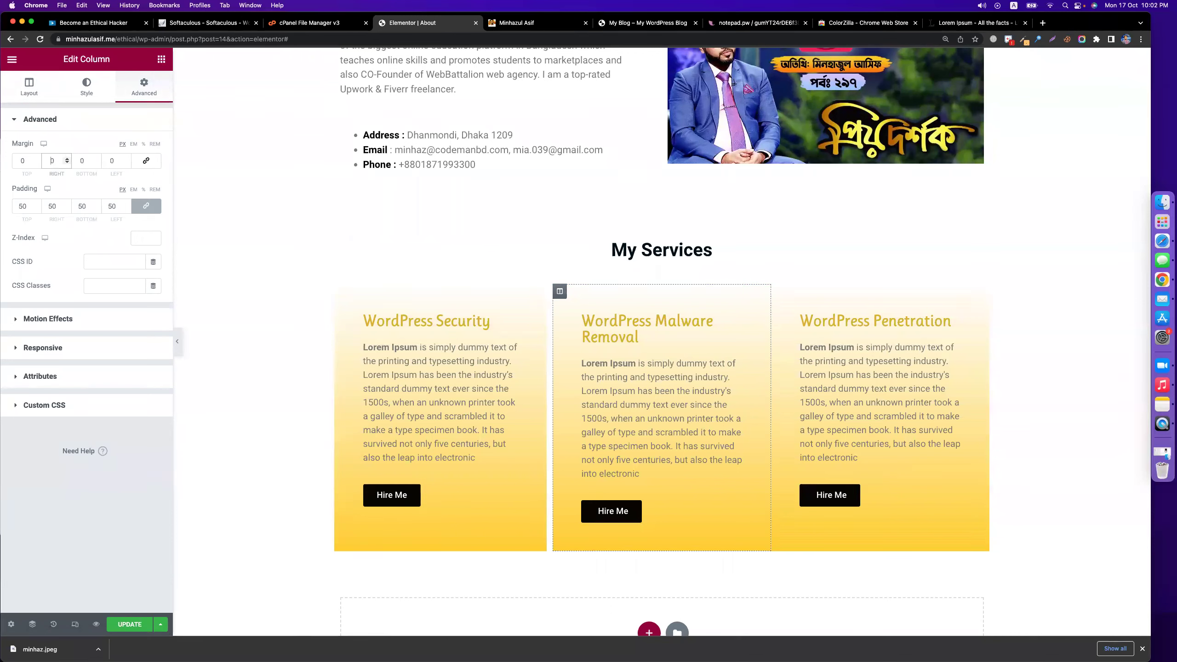
type("10")
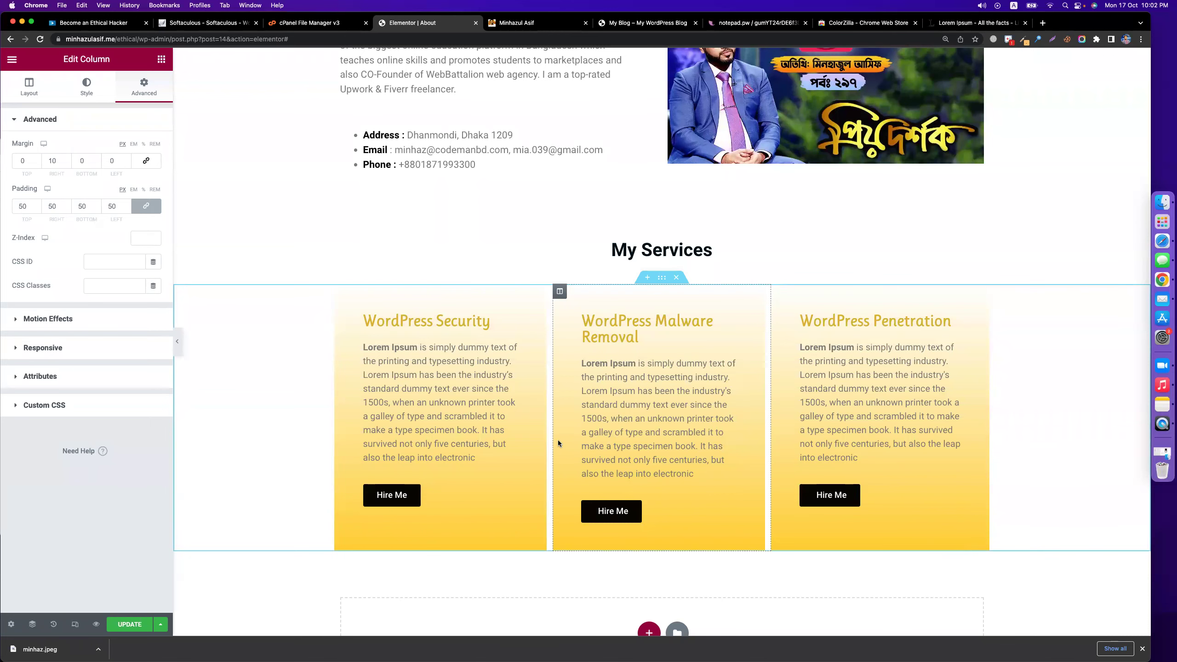
scroll(700, 509, "down", 3)
left_click(130, 624)
scroll(272, 533, "up", 7)
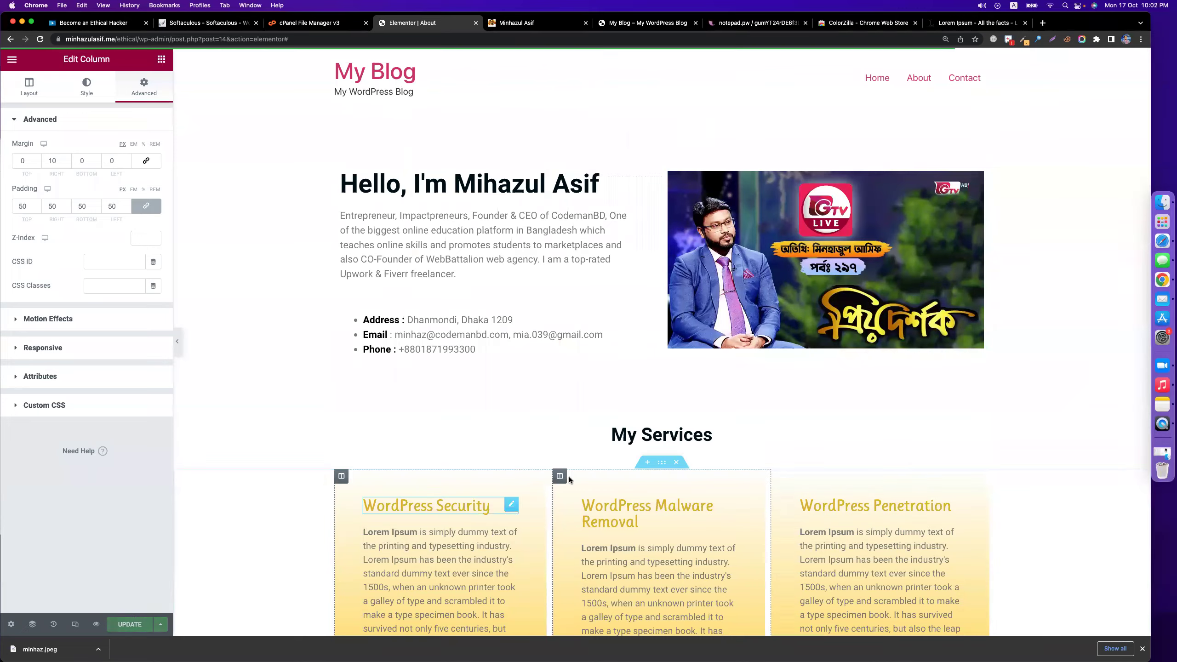
scroll(631, 477, "down", 5)
scroll(529, 333, "up", 5)
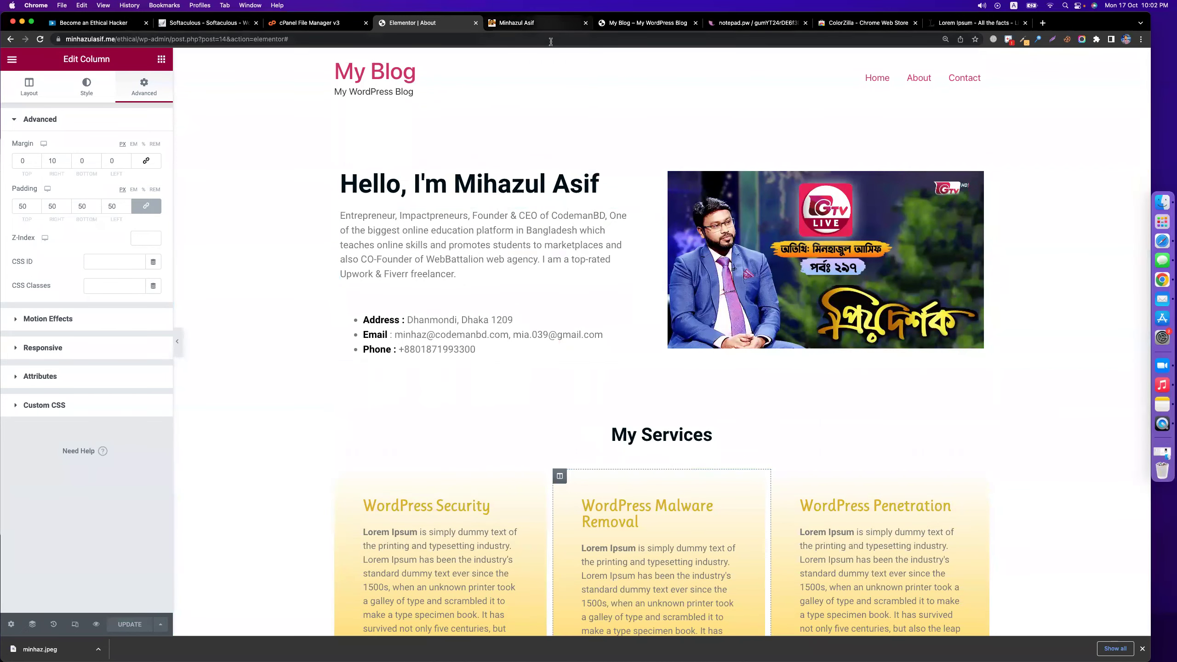
left_click(538, 23)
scroll(676, 263, "up", 5)
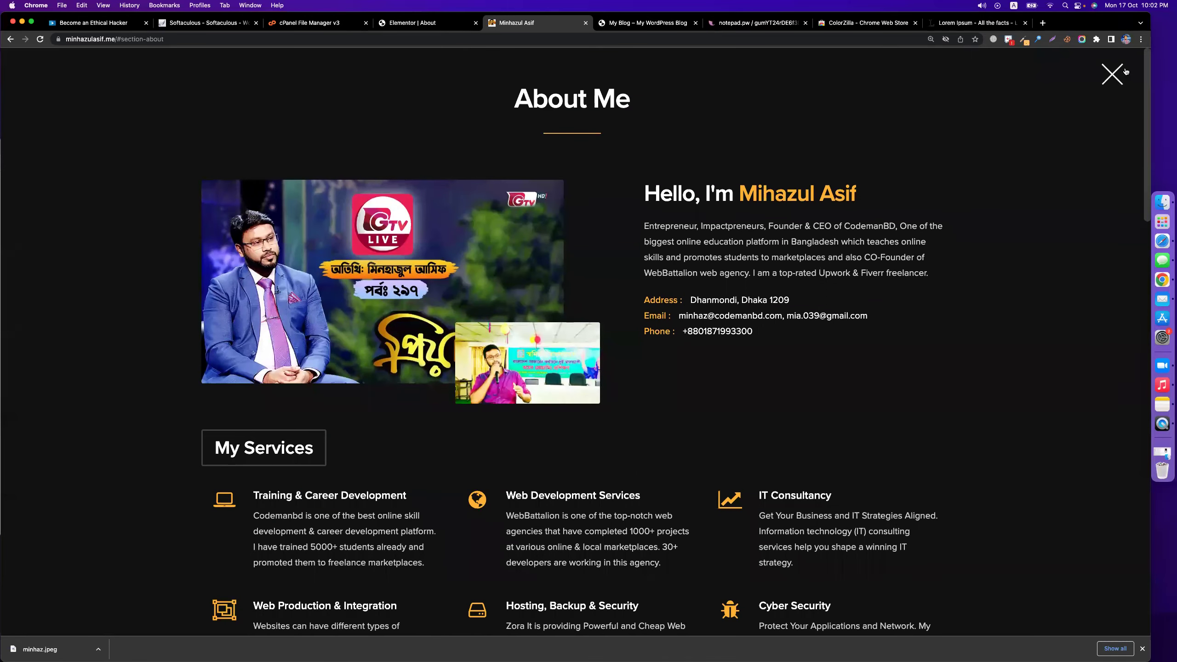
Review the reference site's Contact Me form fields: Name, Email, Subject and Message
left_click(1112, 74)
left_click(688, 76)
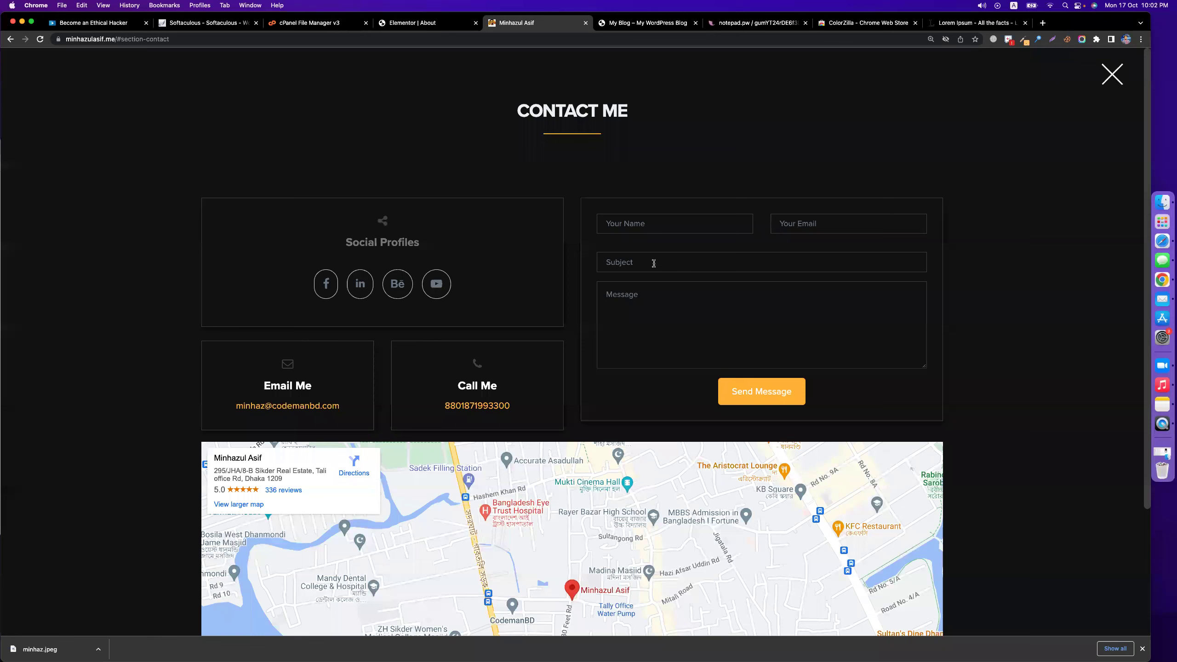
left_click(642, 227)
left_click(793, 226)
left_click(716, 258)
left_click(719, 301)
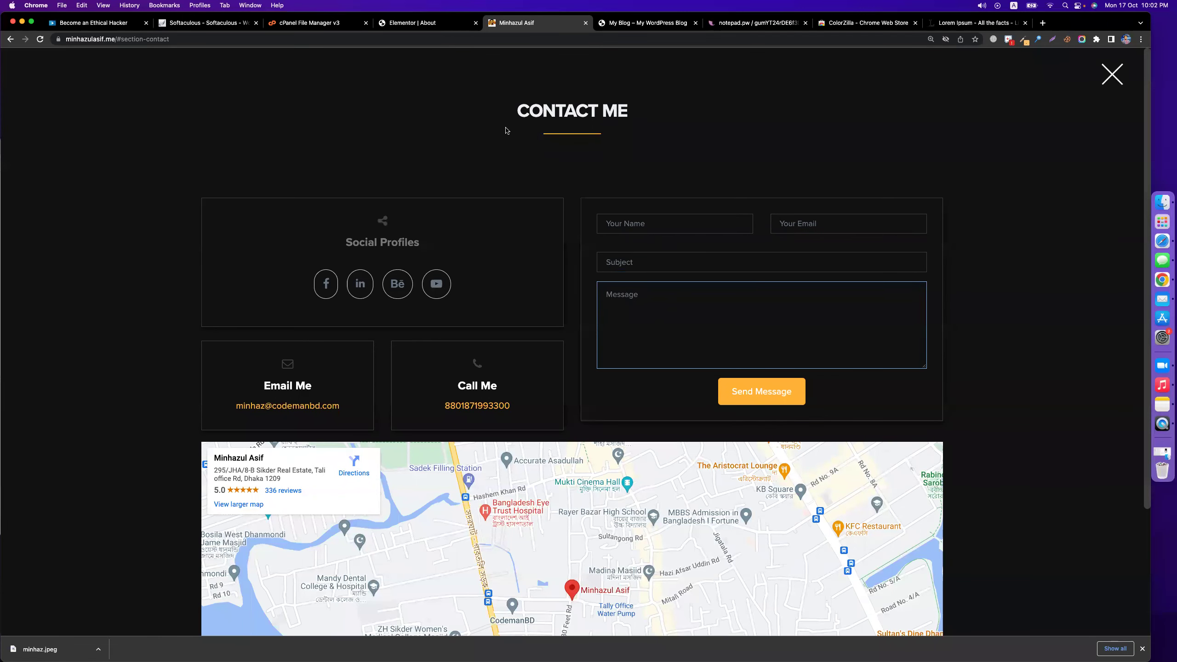
left_click(418, 24)
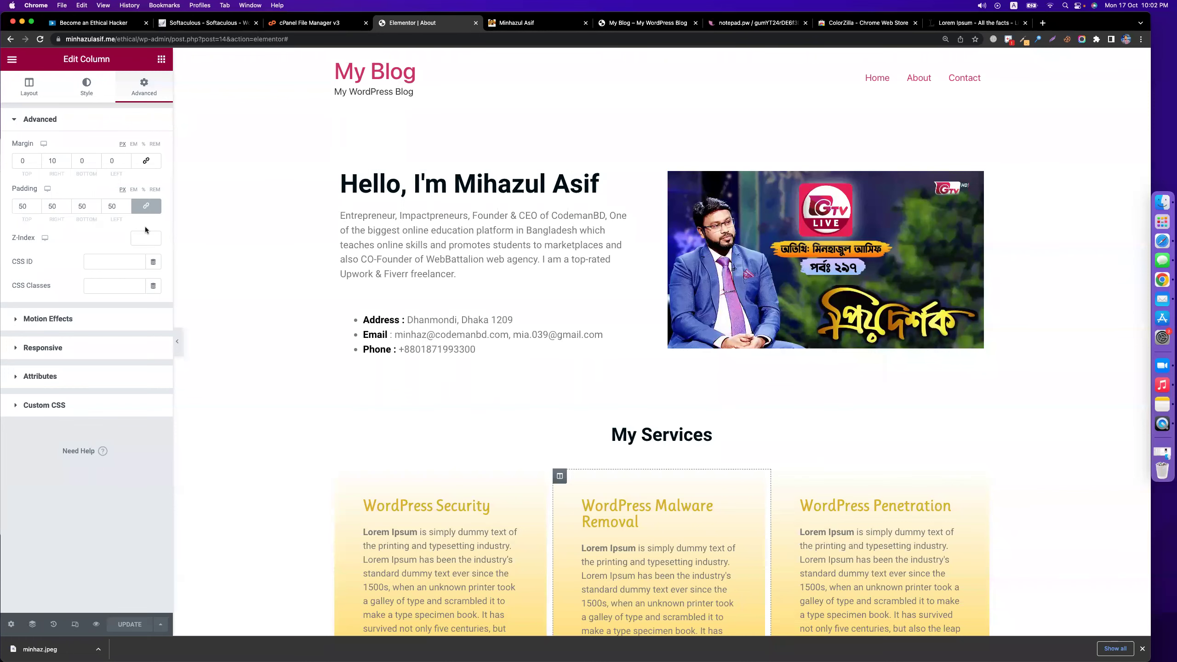
Exit the Elementor editor and reload the site's front-end view
left_click(13, 60)
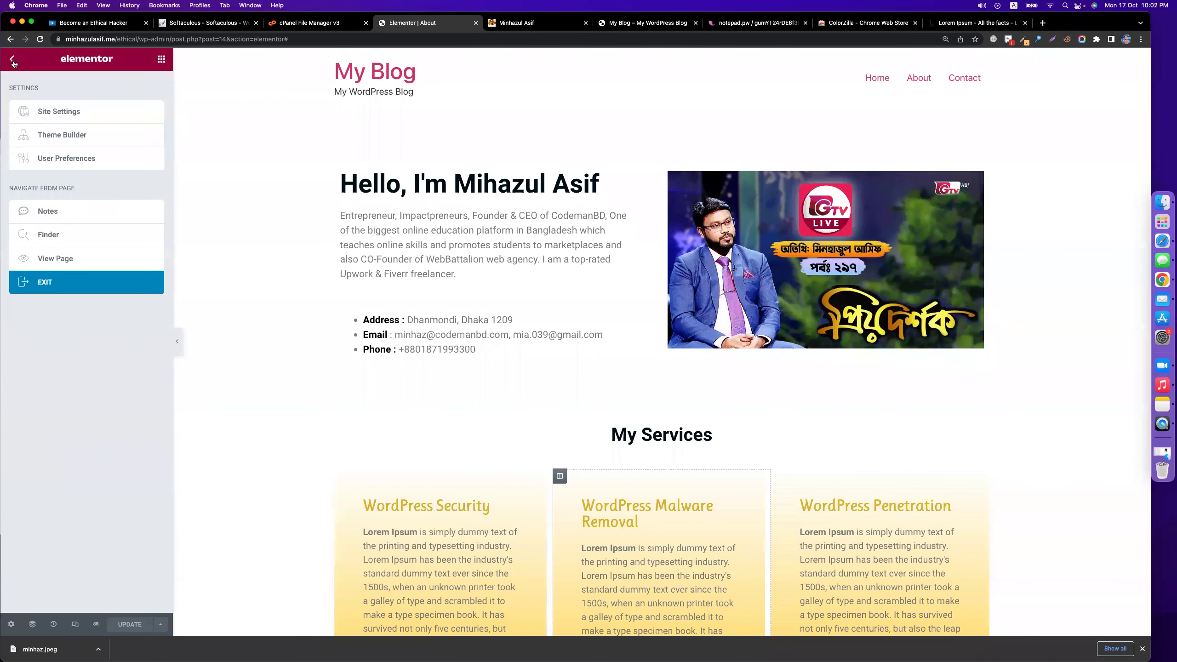
left_click(49, 281)
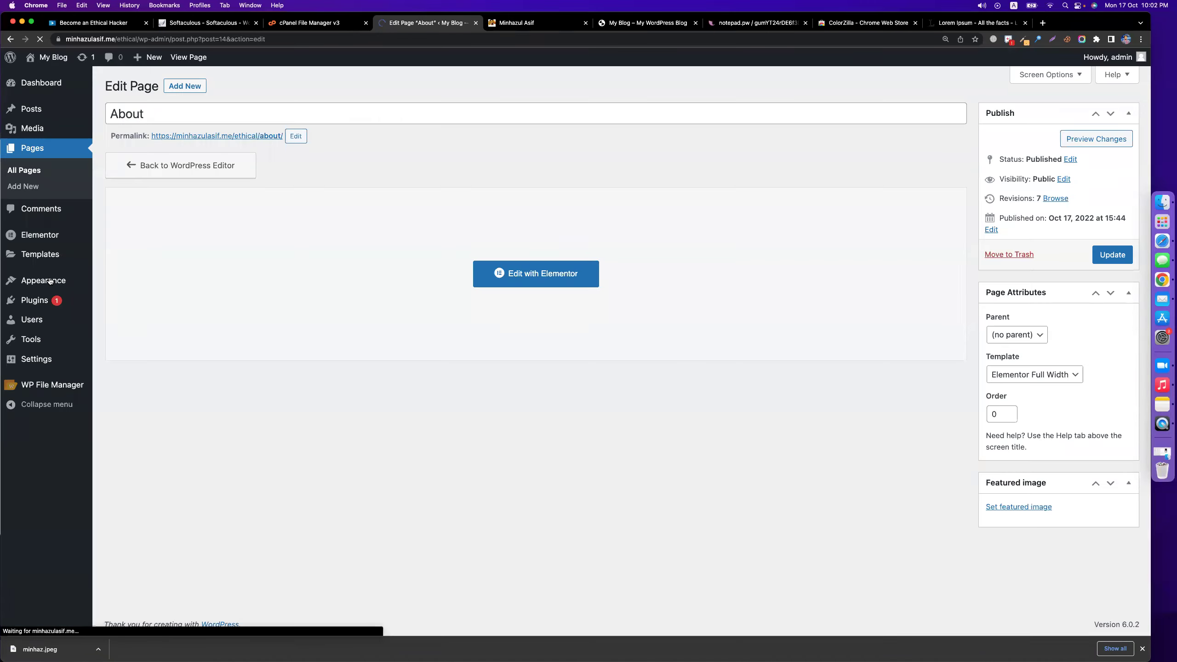
left_click(656, 23)
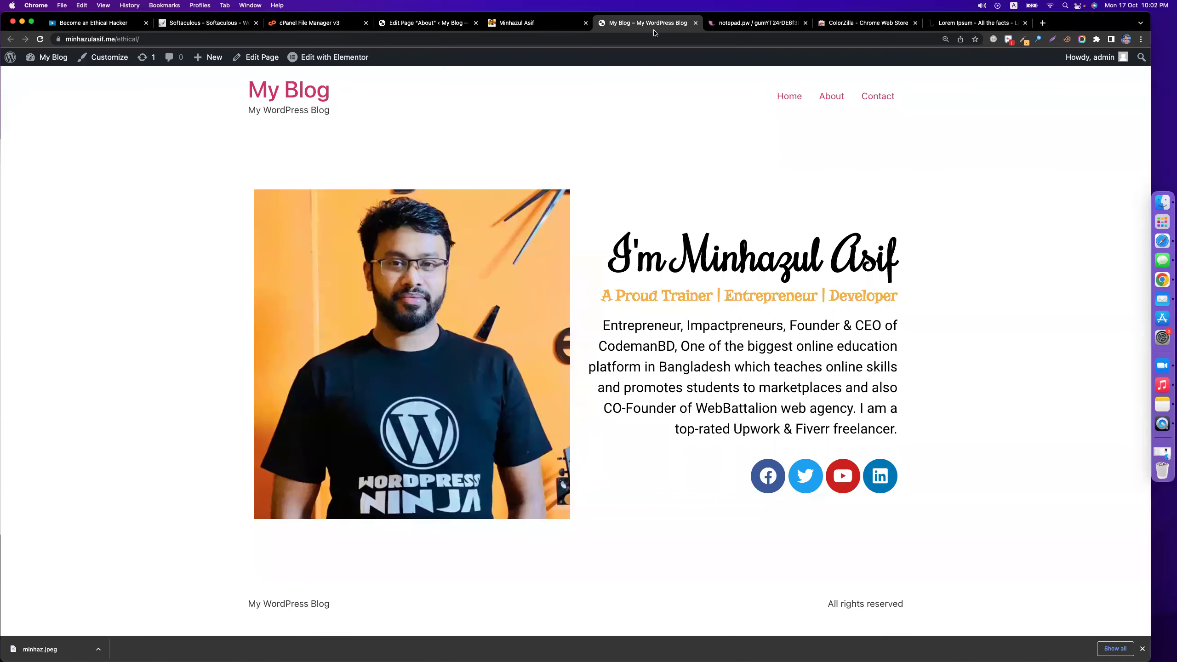
left_click(40, 40)
Review the live About page, compare the reference Contact section, then return to WordPress Pages
left_click(827, 103)
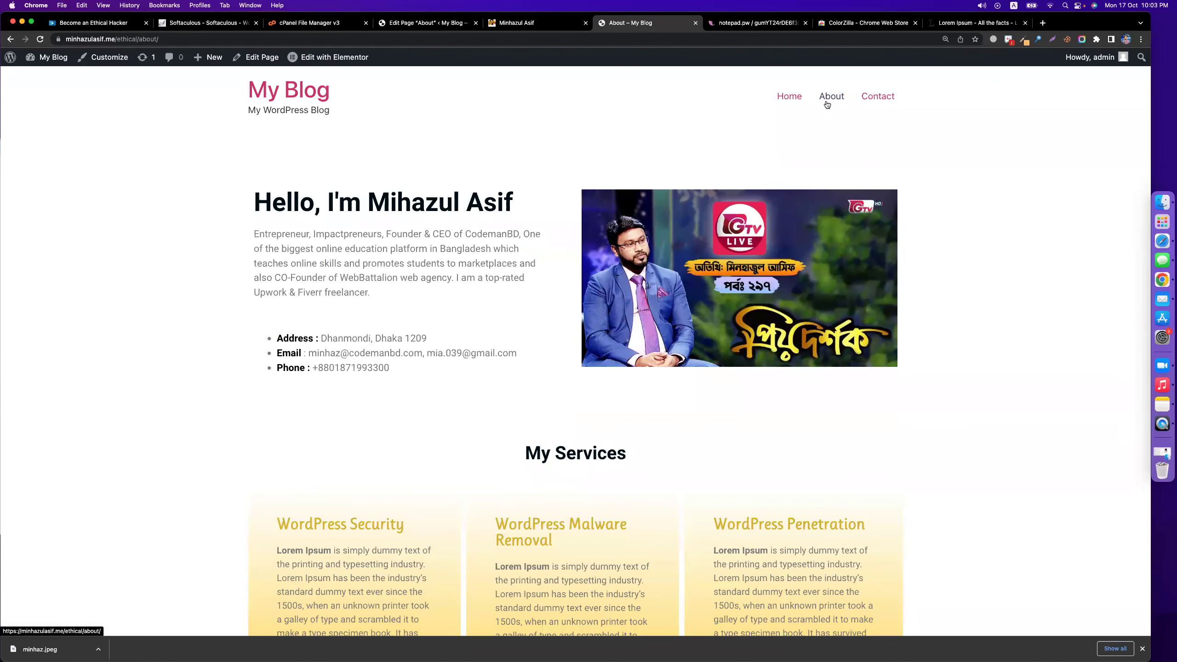
scroll(971, 272, "down", 2)
scroll(971, 272, "up", 2)
scroll(971, 272, "down", 5)
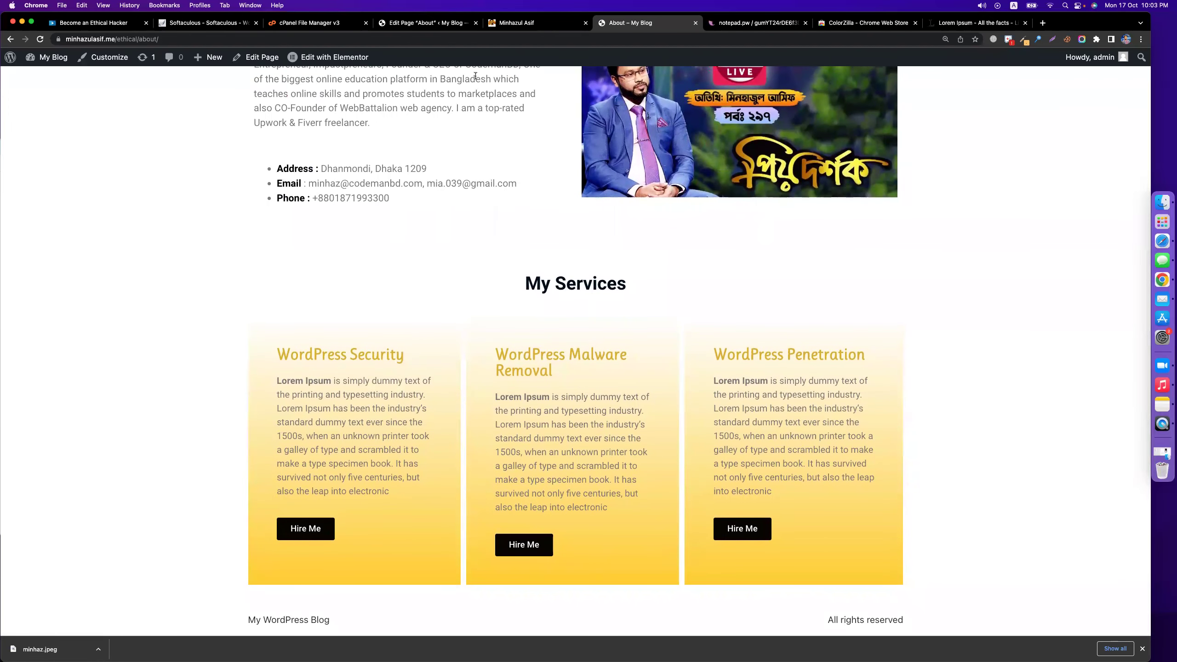
left_click(519, 23)
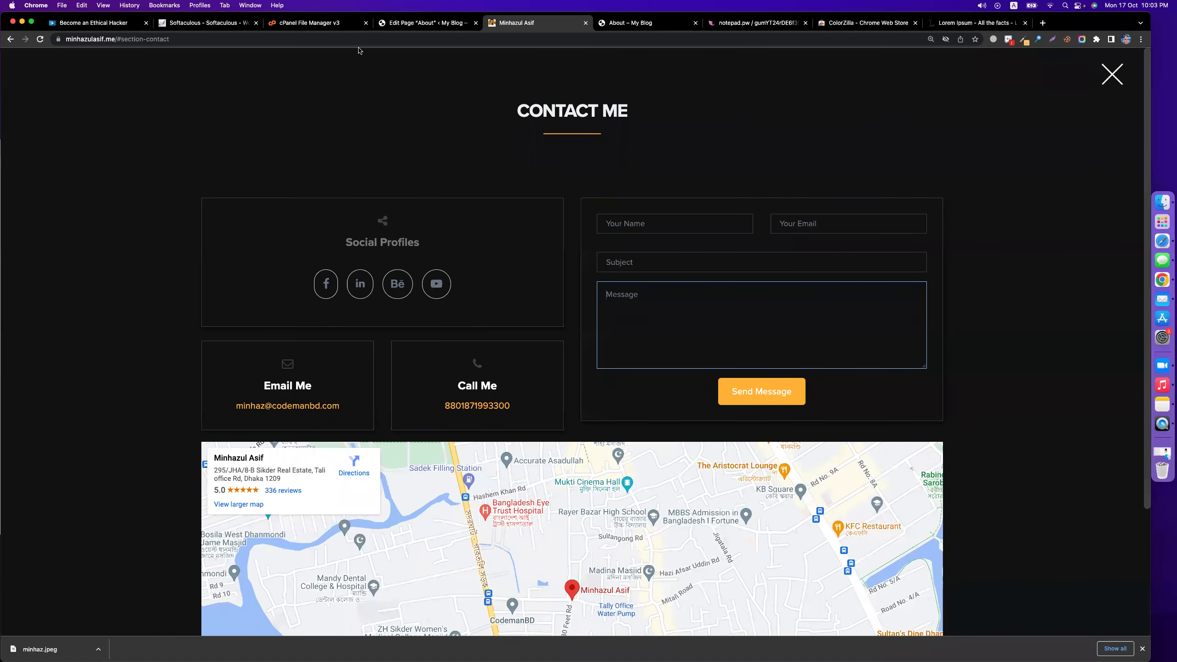
left_click(411, 24)
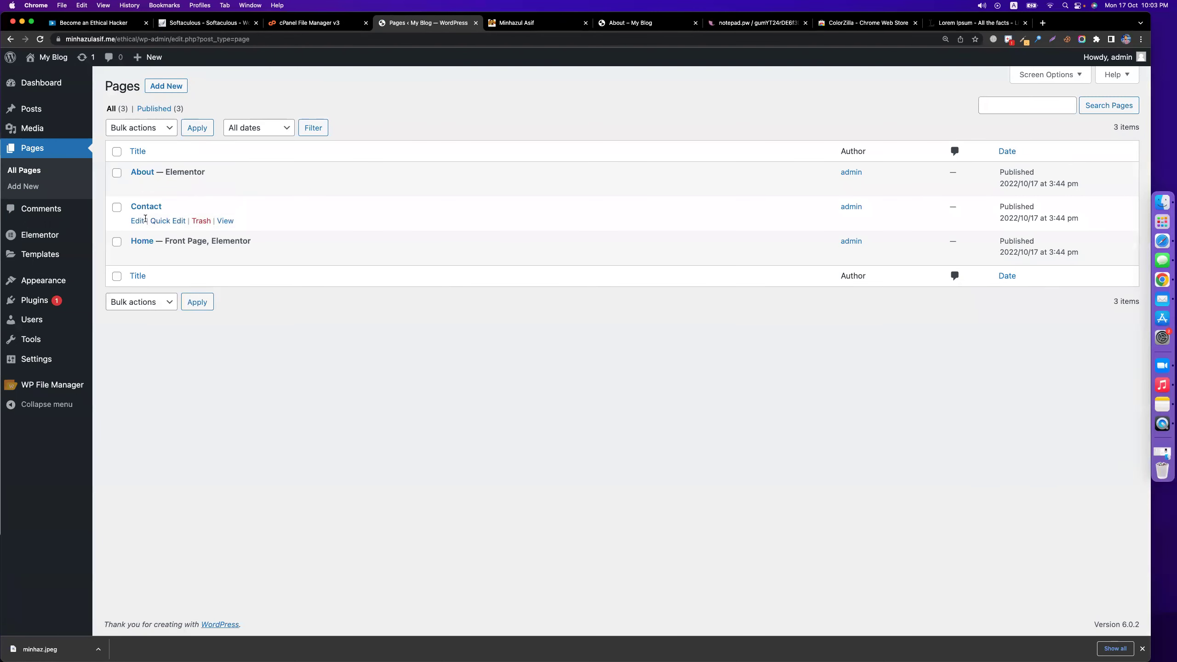
Open the Contact page in Elementor and add a single-column section
left_click(138, 221)
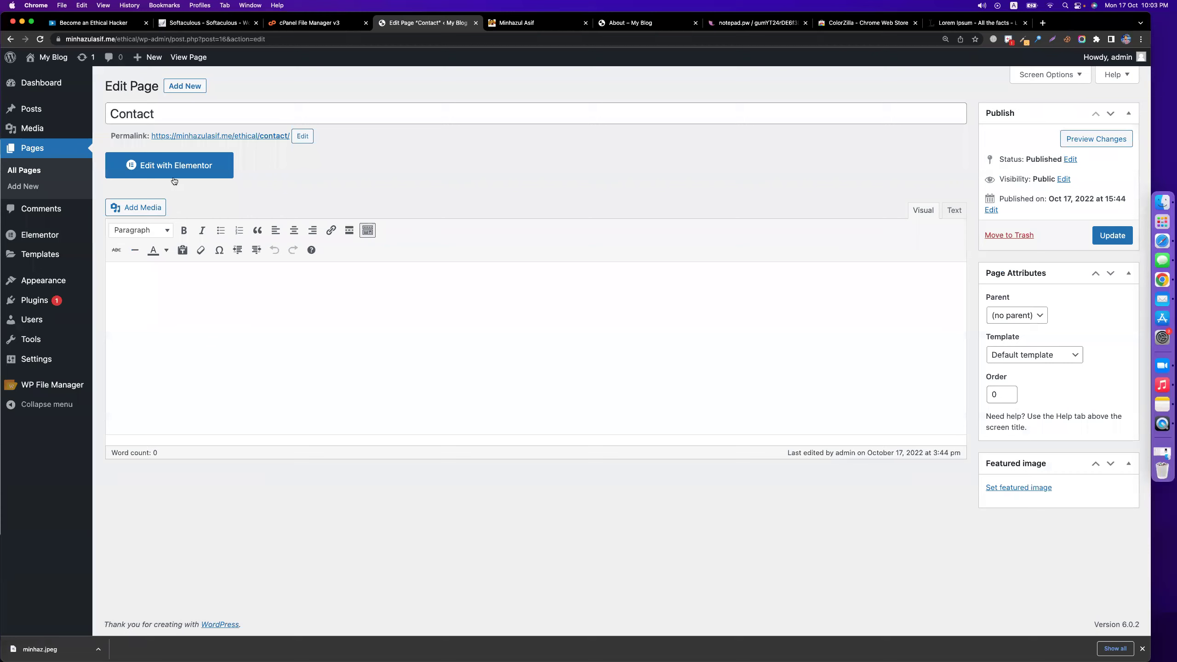
left_click(173, 166)
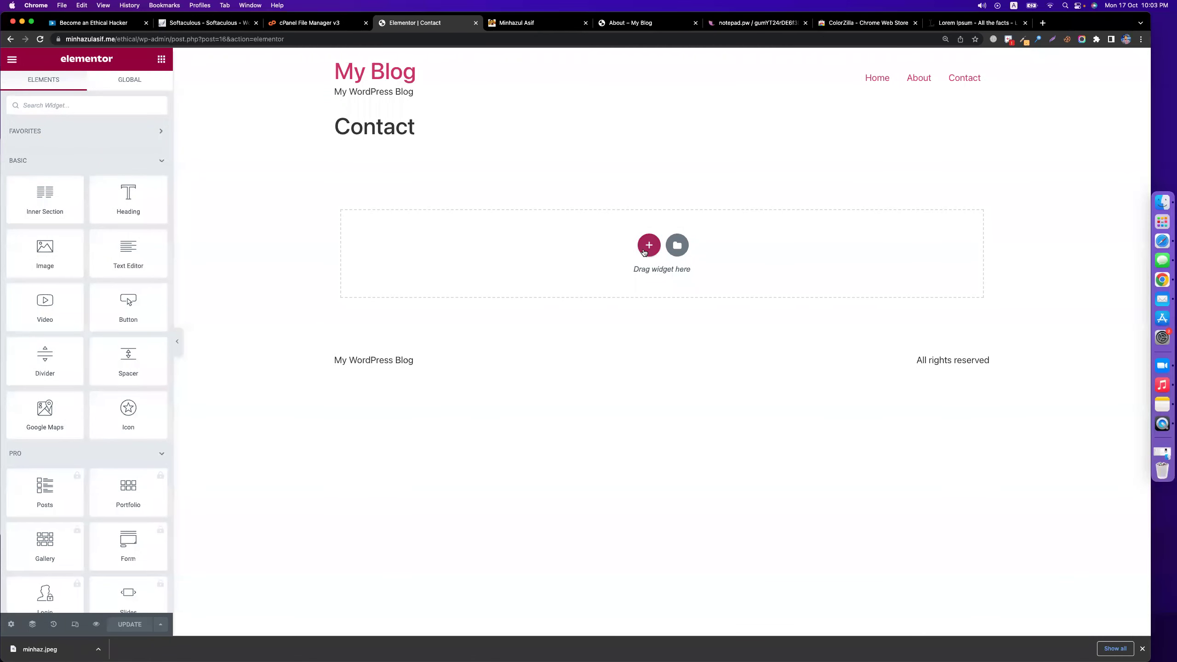
left_click(644, 252)
left_click(507, 273)
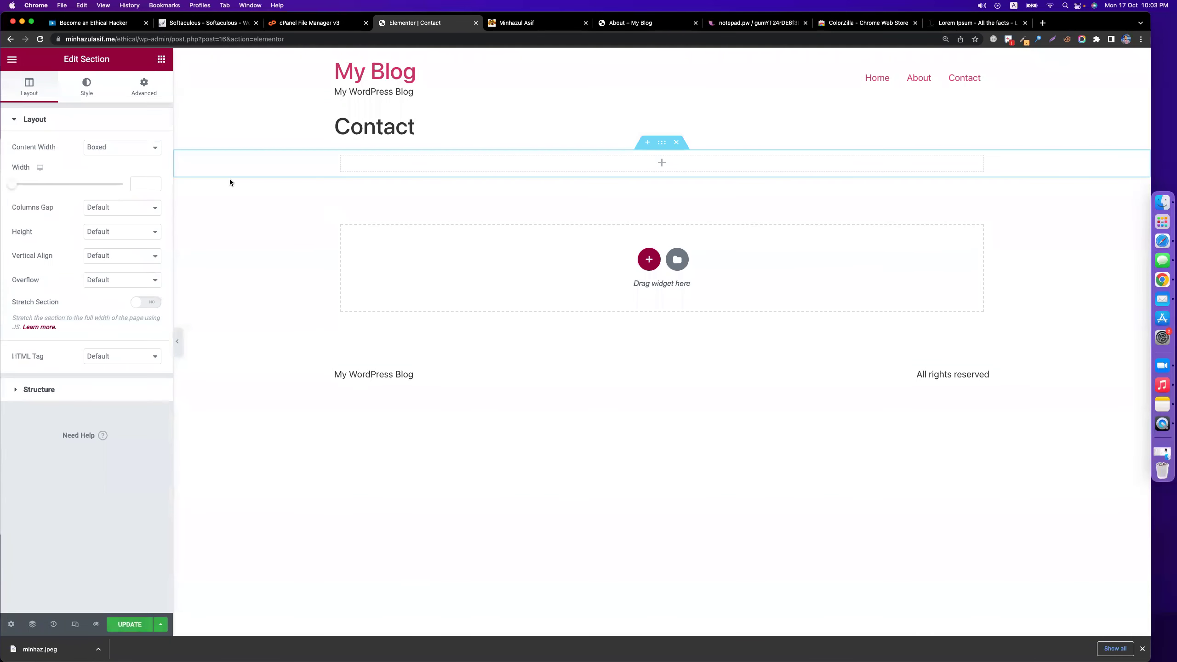
Set the Contact page layout to Elementor Full Width
left_click(12, 623)
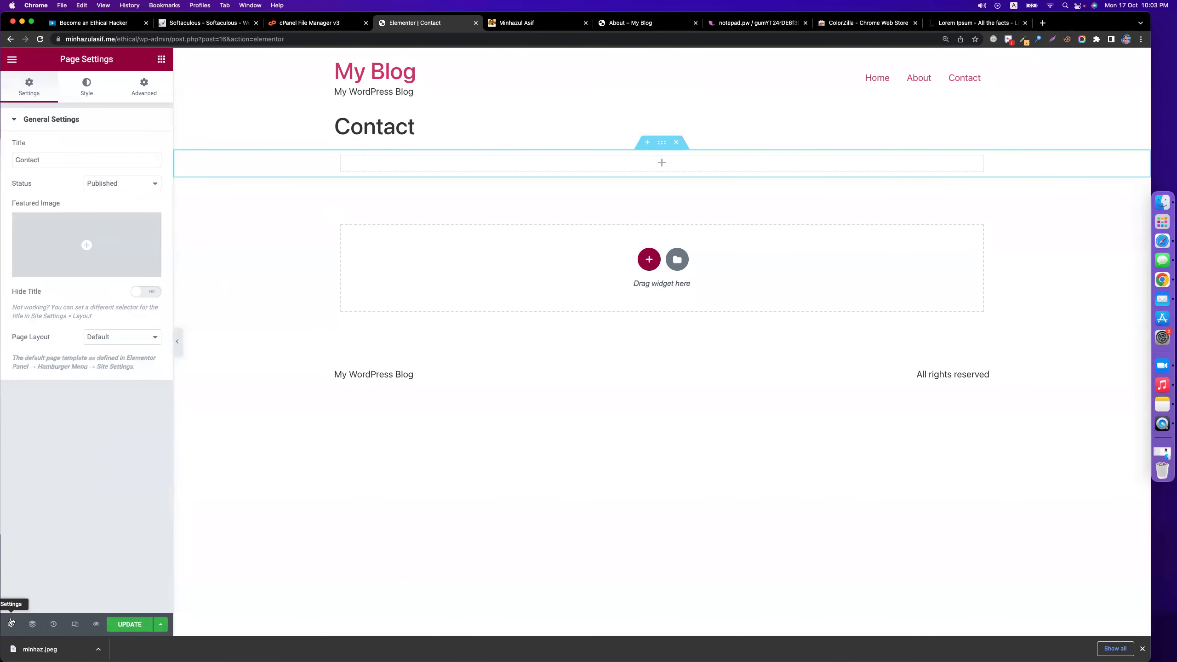
left_click(108, 342)
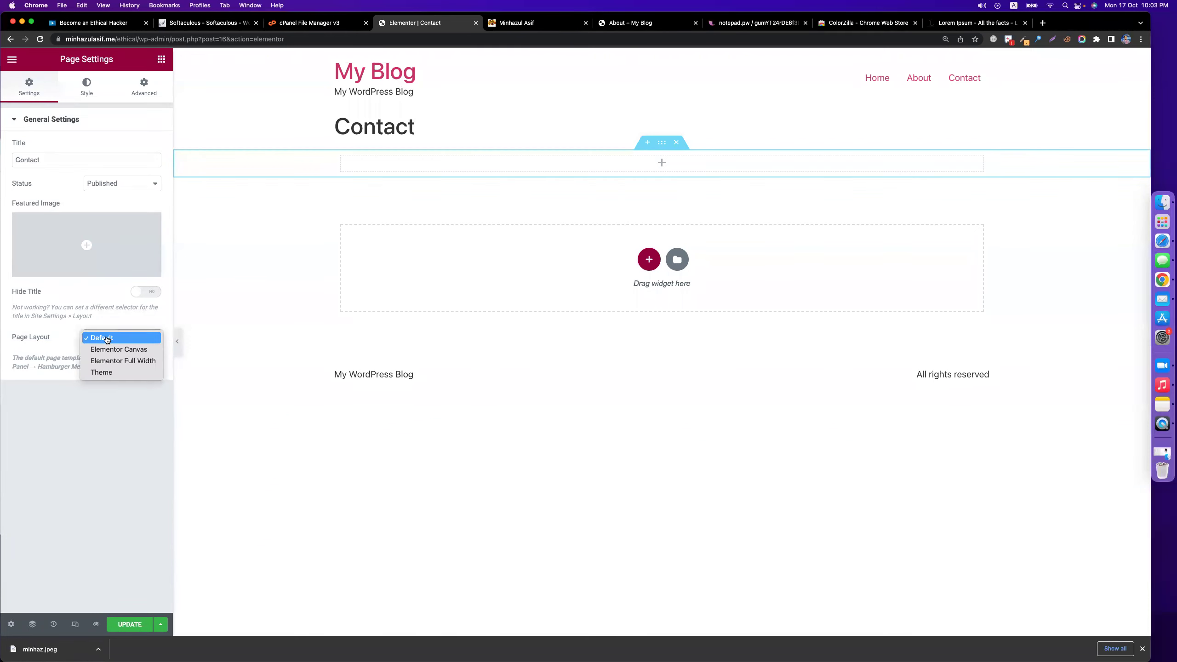
left_click(119, 361)
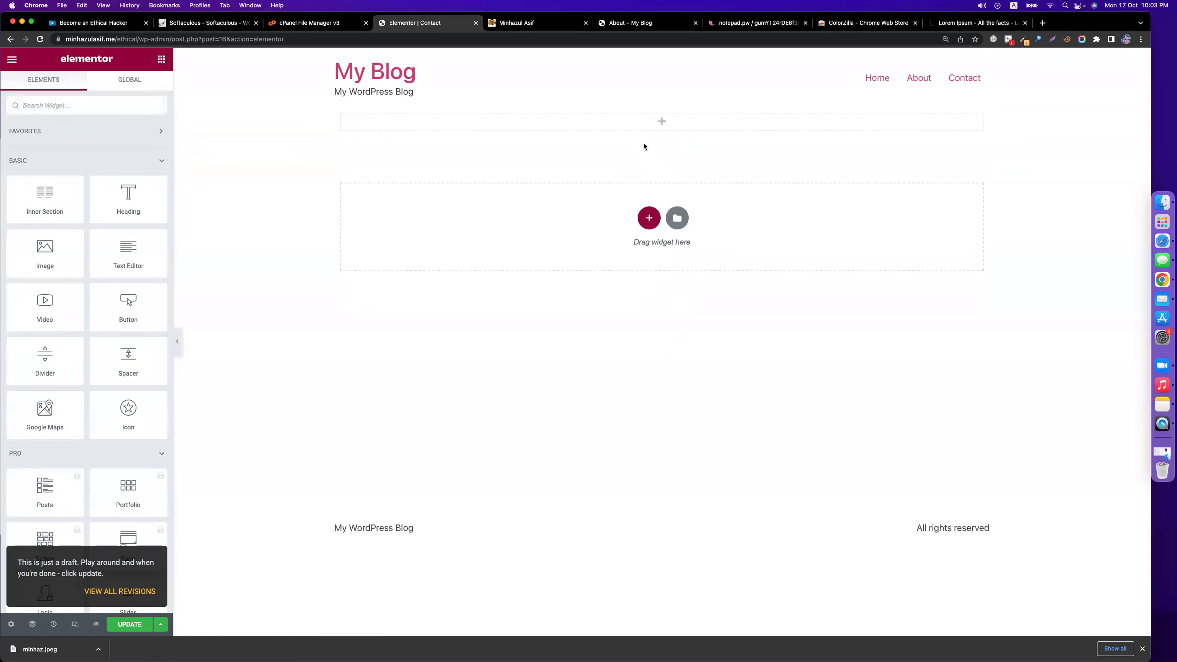
Give the top section a 100 px margin
left_click(661, 102)
left_click(154, 87)
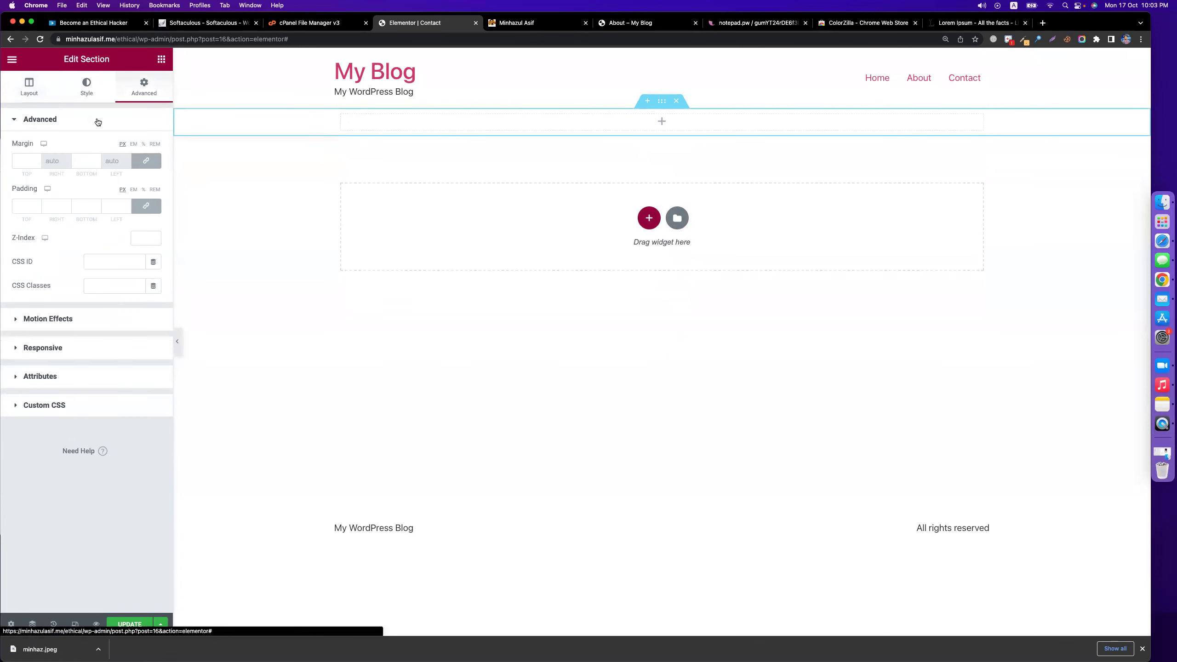
left_click(37, 159)
type("00")
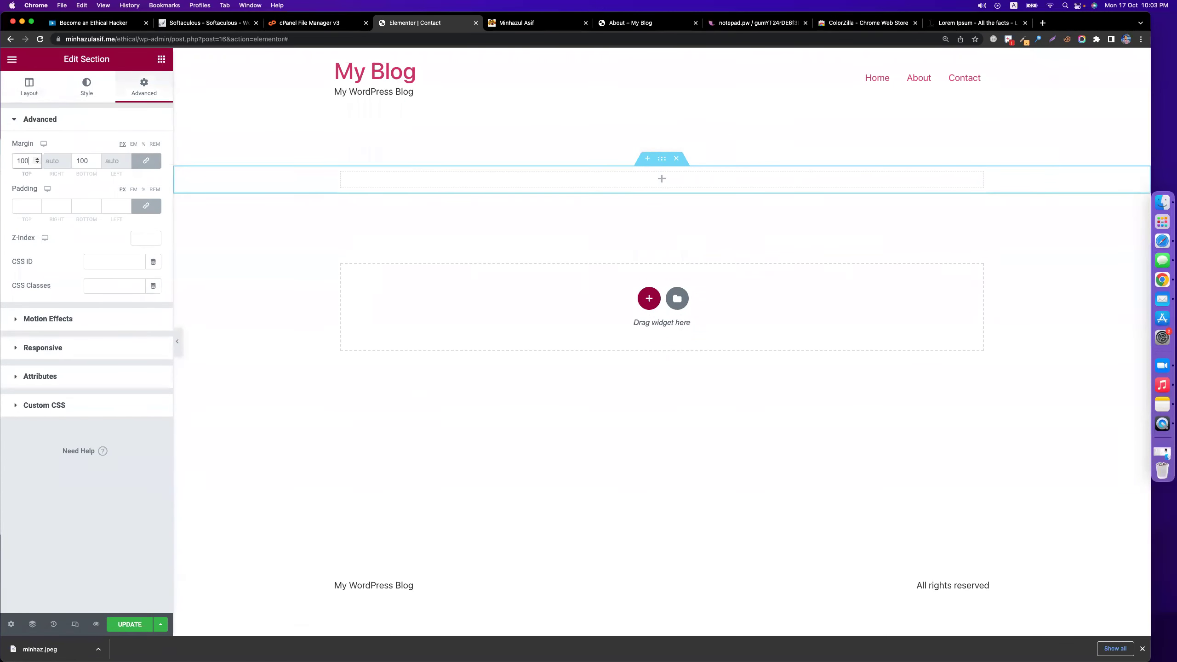
left_click(161, 59)
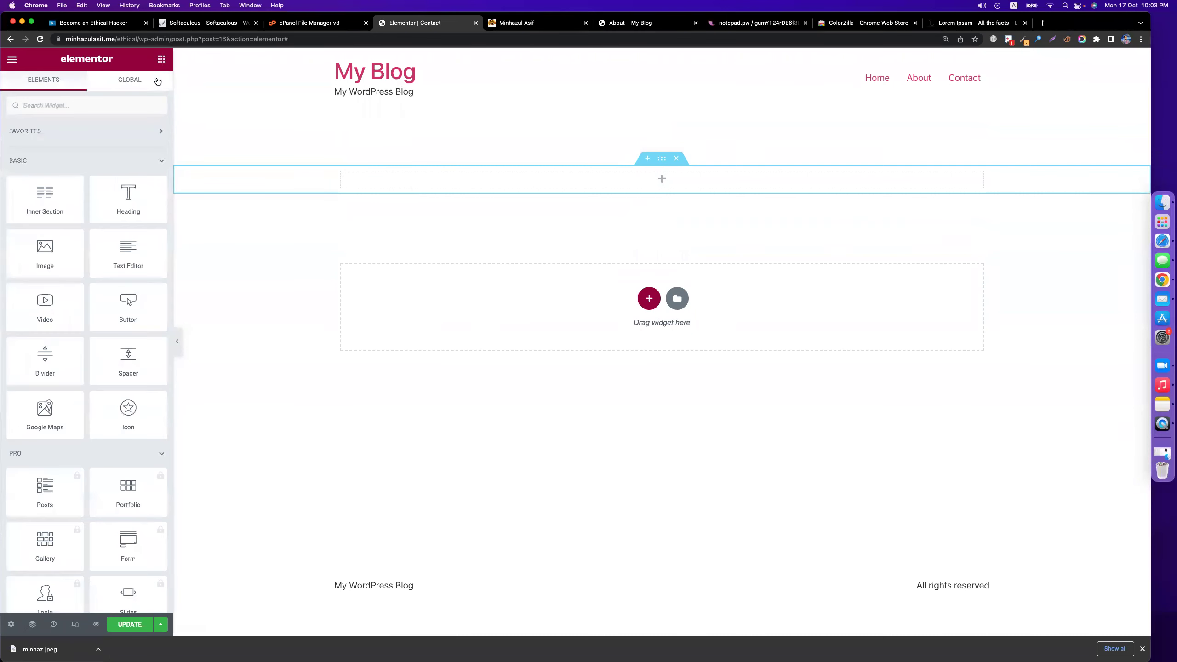
Add a centred heading reading 'Contact Me' to the top section
left_click_drag(118, 201, 577, 174)
left_click(79, 162)
key("super+a")
type("Contact Me")
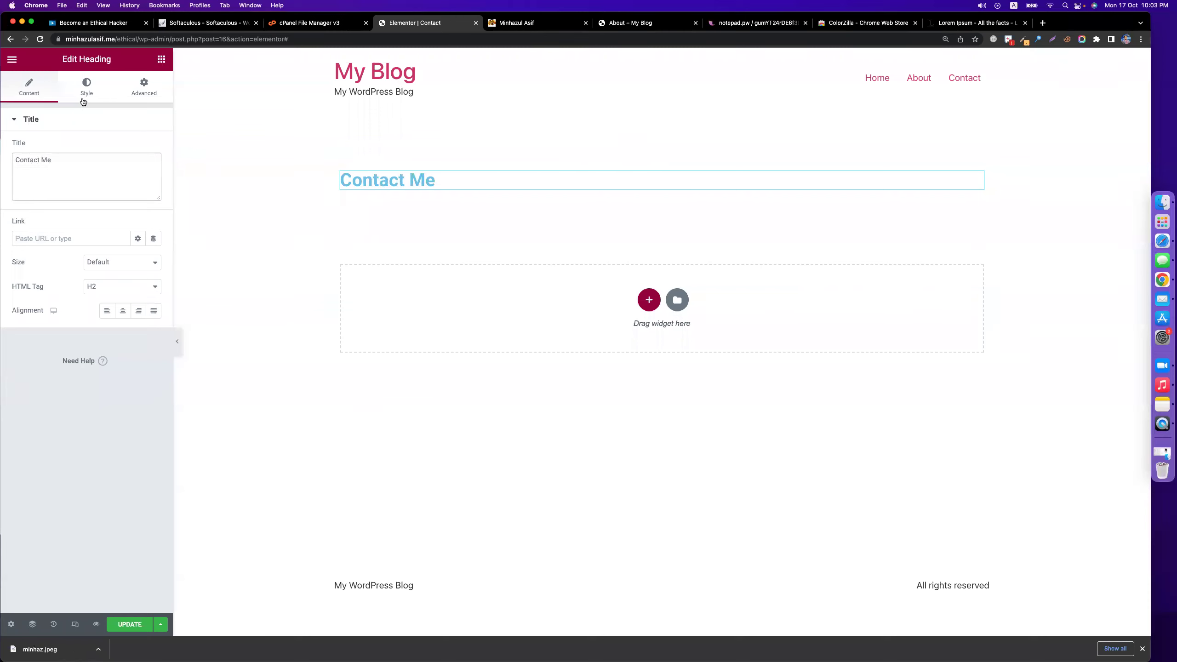
left_click(122, 310)
Style the Contact Me heading black (#000507) with font size 45
left_click(86, 86)
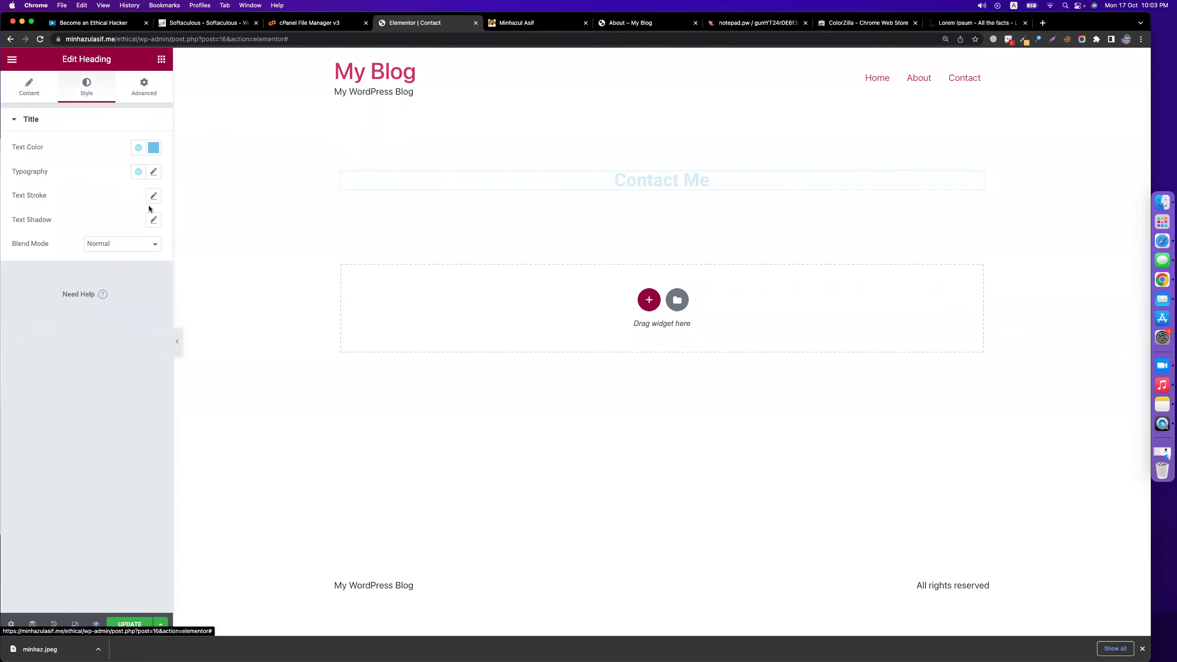
left_click(154, 148)
left_click(150, 284)
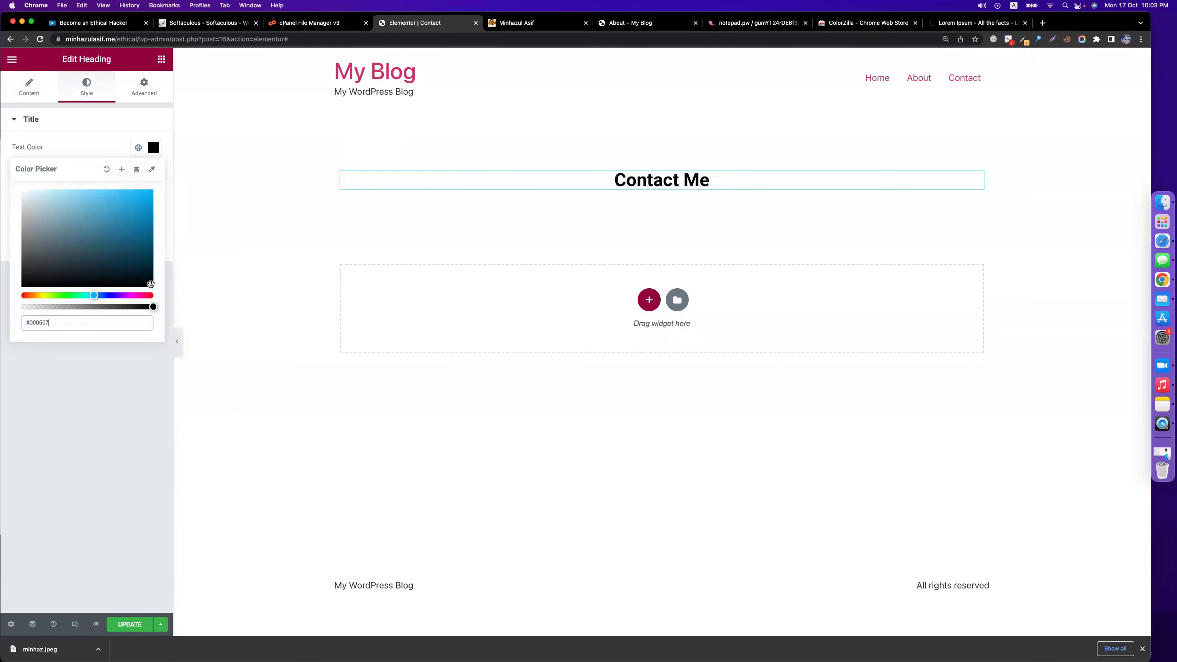
left_click(153, 148)
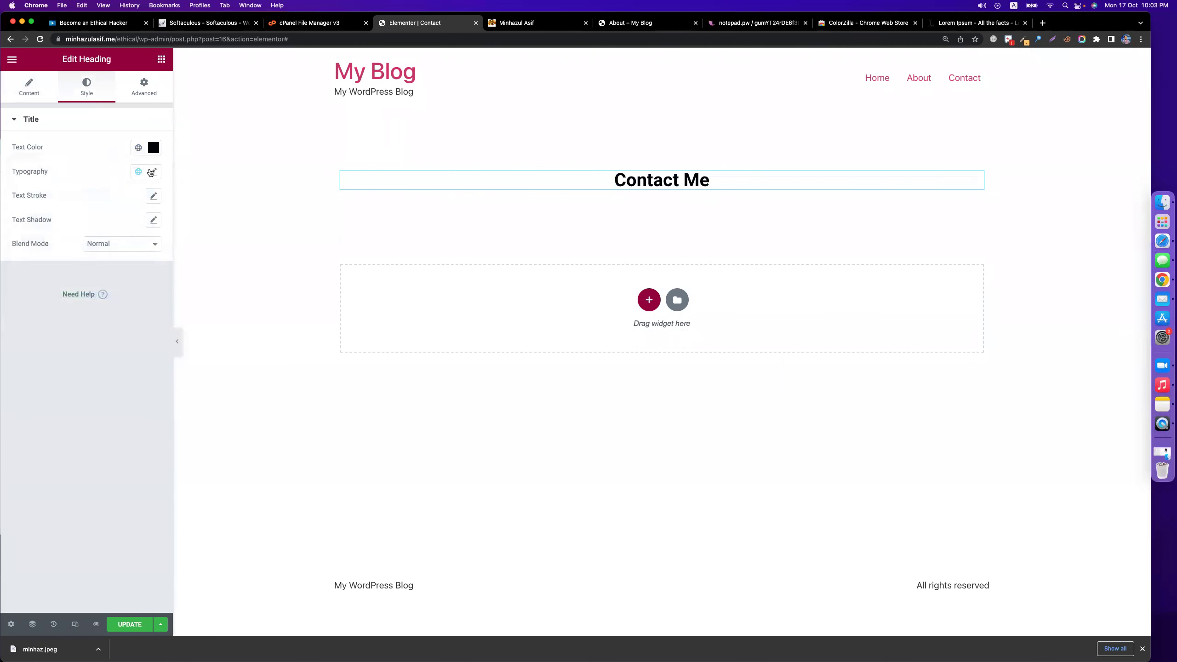
left_click(154, 172)
left_click_drag(21, 268, 41, 265)
left_click(162, 59)
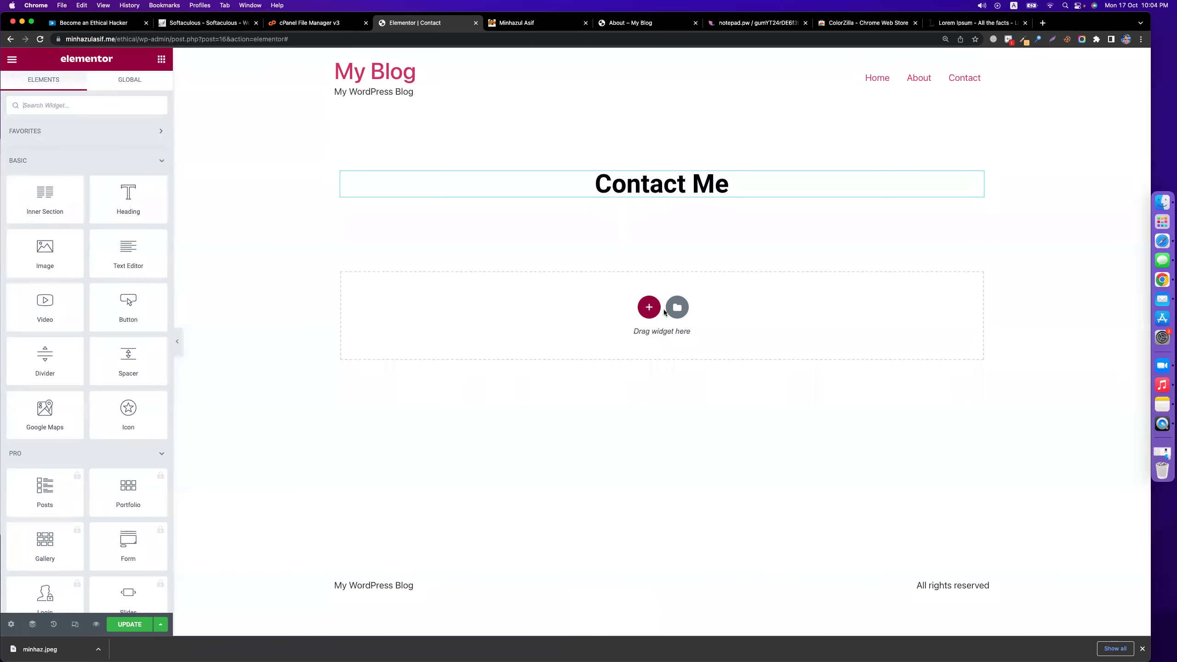
Add a two-column section below the heading
left_click(649, 307)
left_click(576, 337)
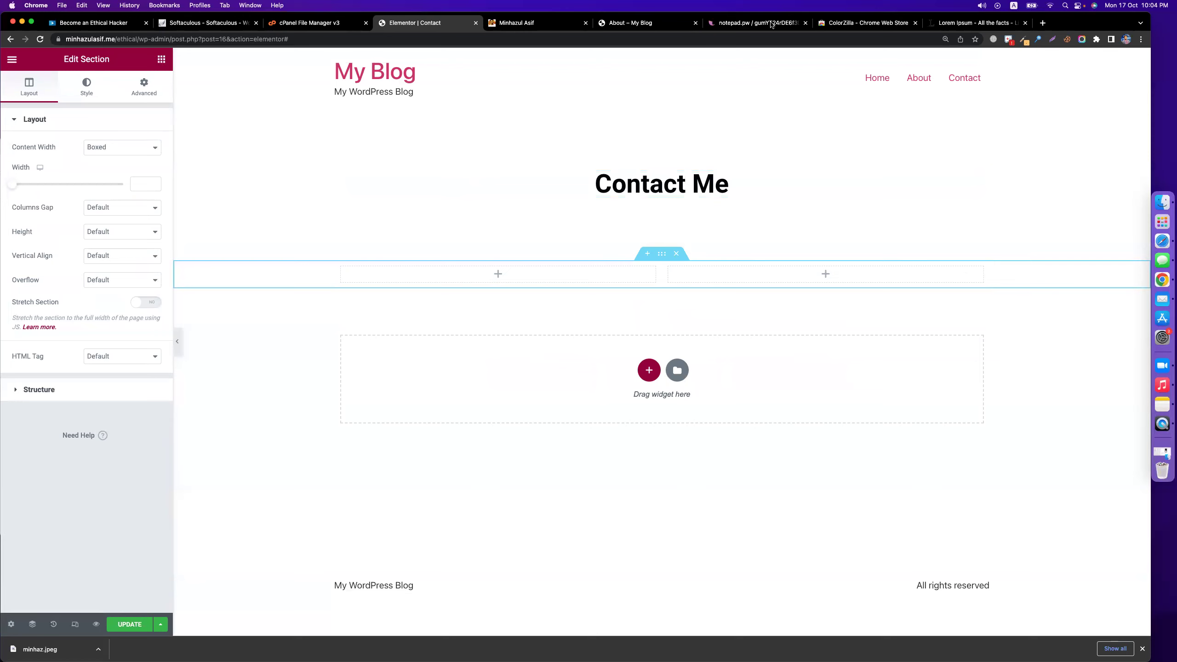
left_click(857, 23)
Load maps.google.com in the spare browser tab
left_click(575, 44)
type("ma")
type("ps")
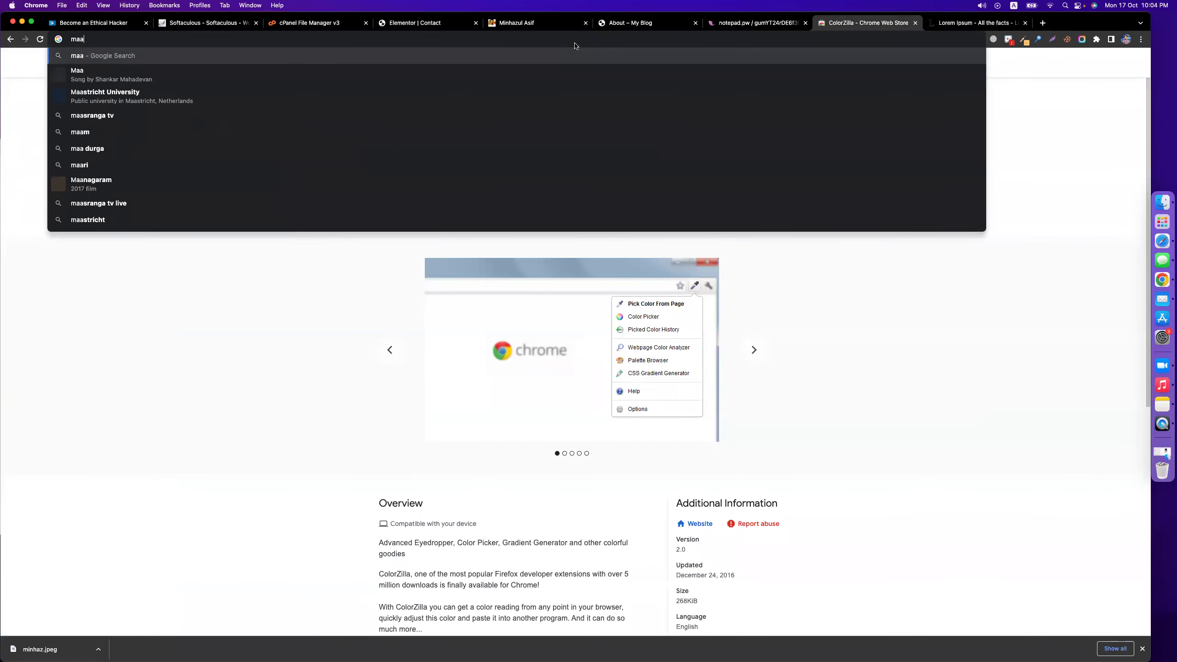
type(".google.c")
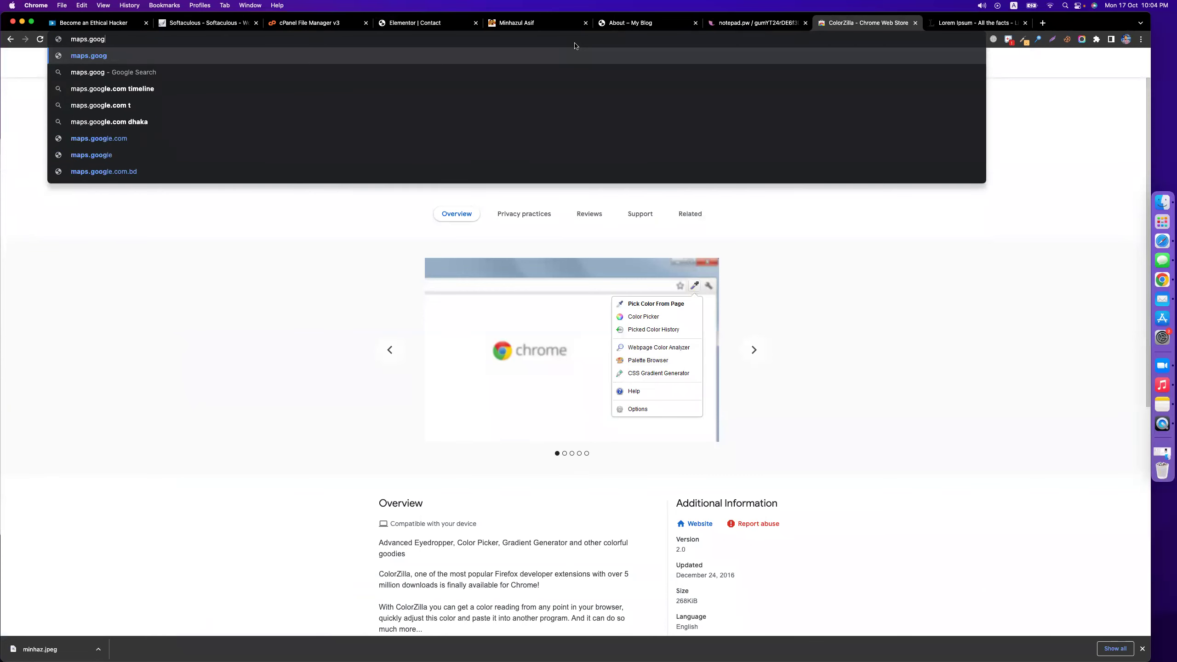
type("om")
key("Return")
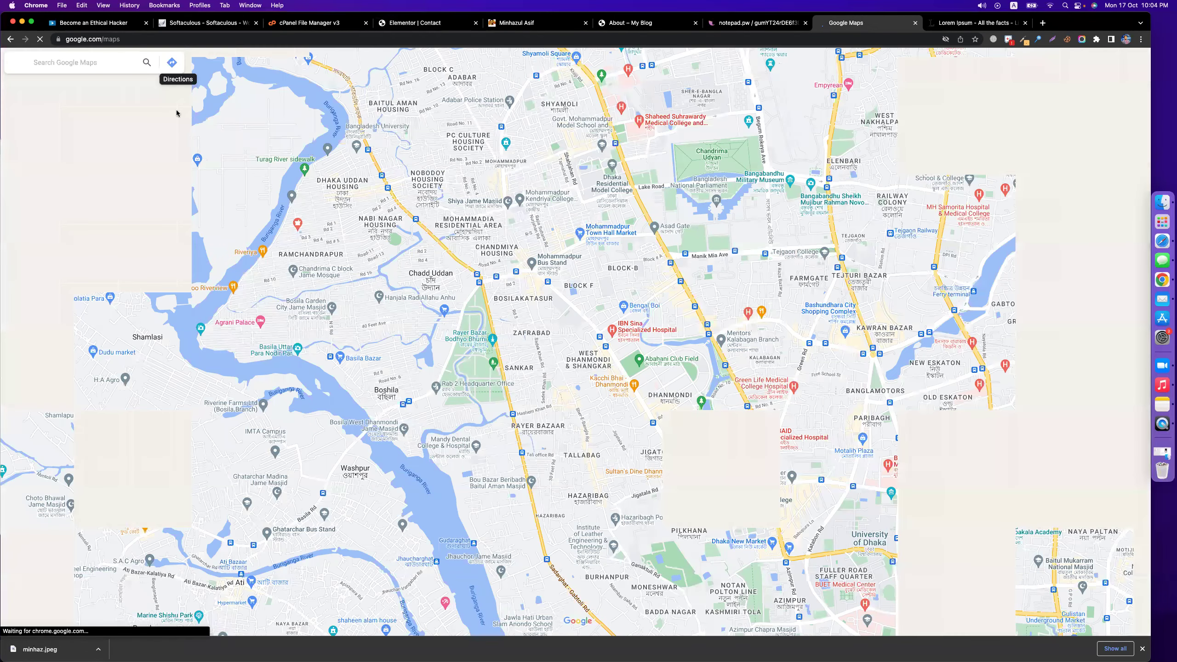
Search Google Maps for the site owner's business by name
left_click(97, 63)
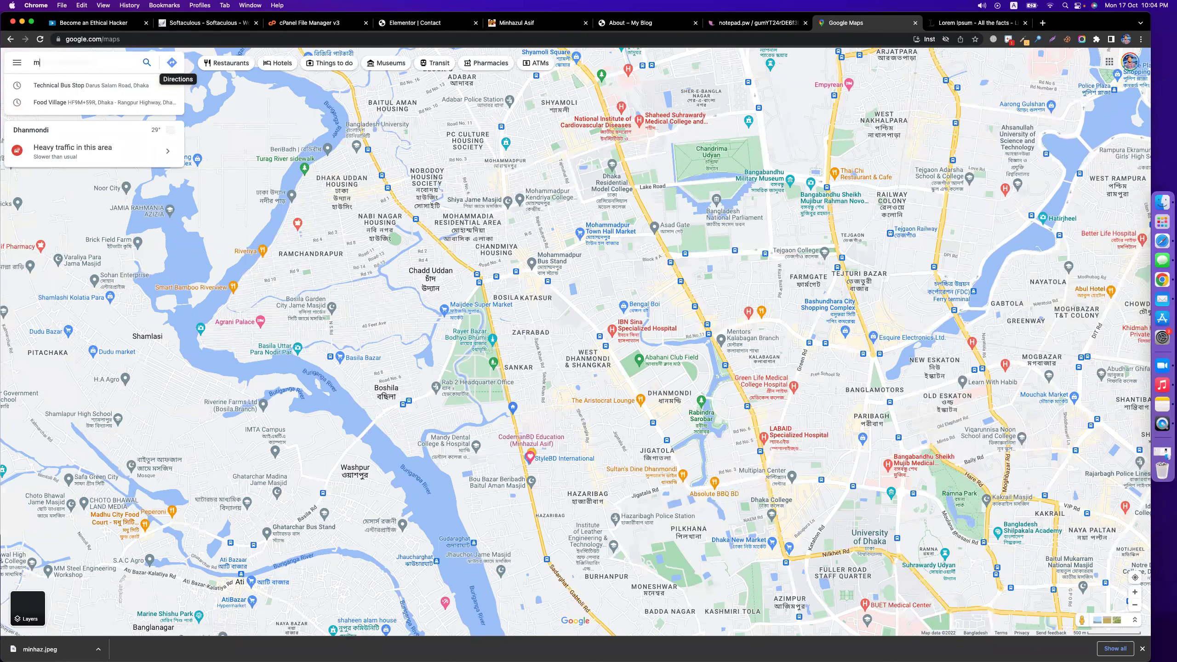
key("Return")
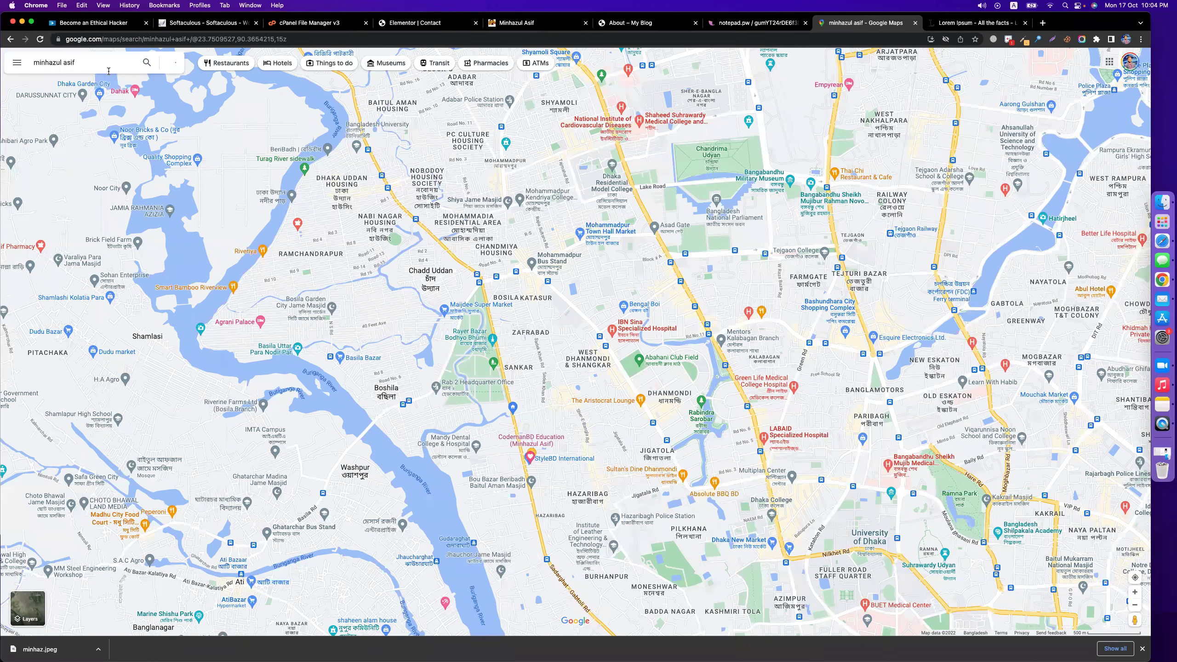
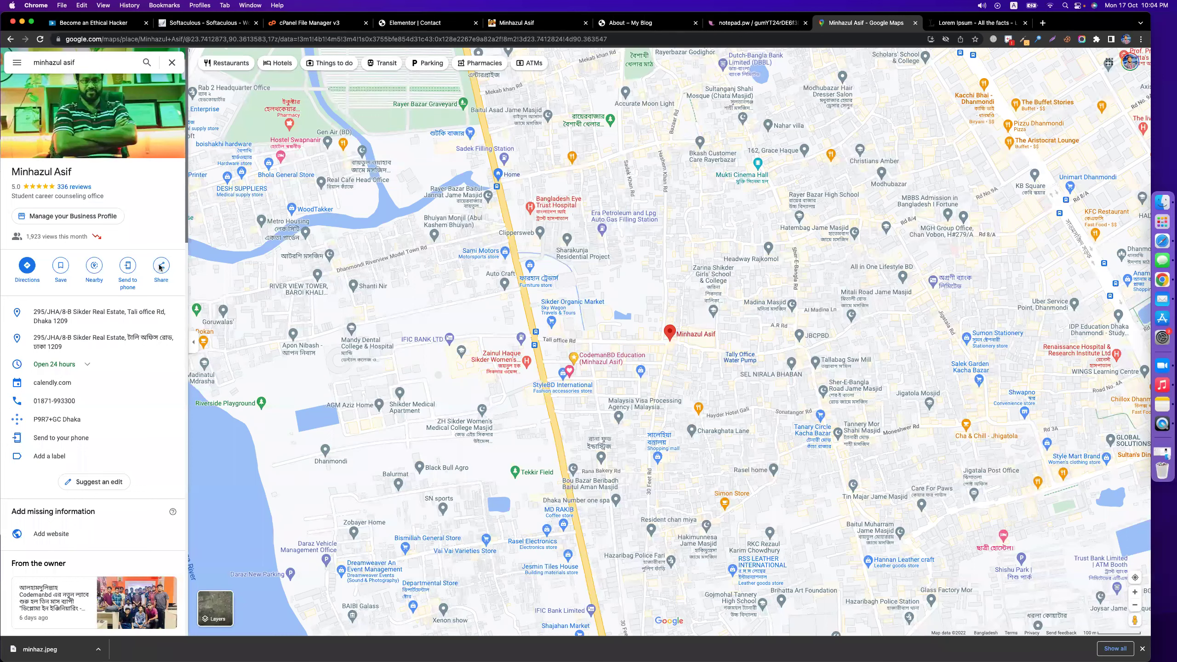
Copy the office location's Google Maps embed HTML and return to the Elementor Contact editor
left_click(160, 266)
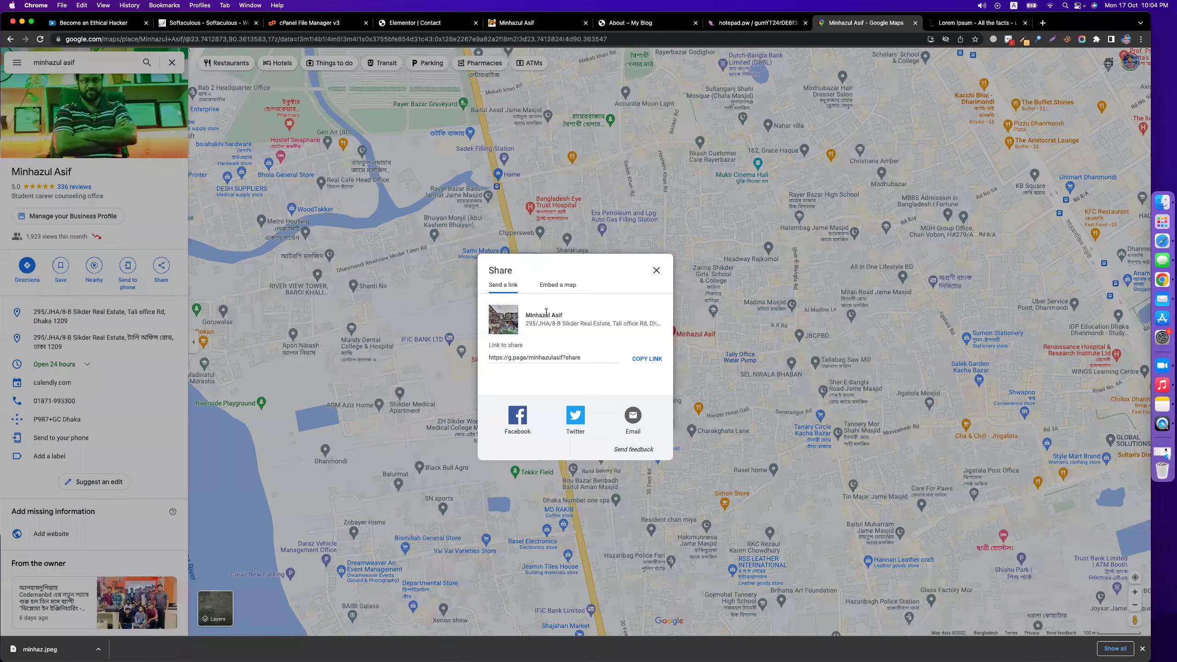
left_click(553, 288)
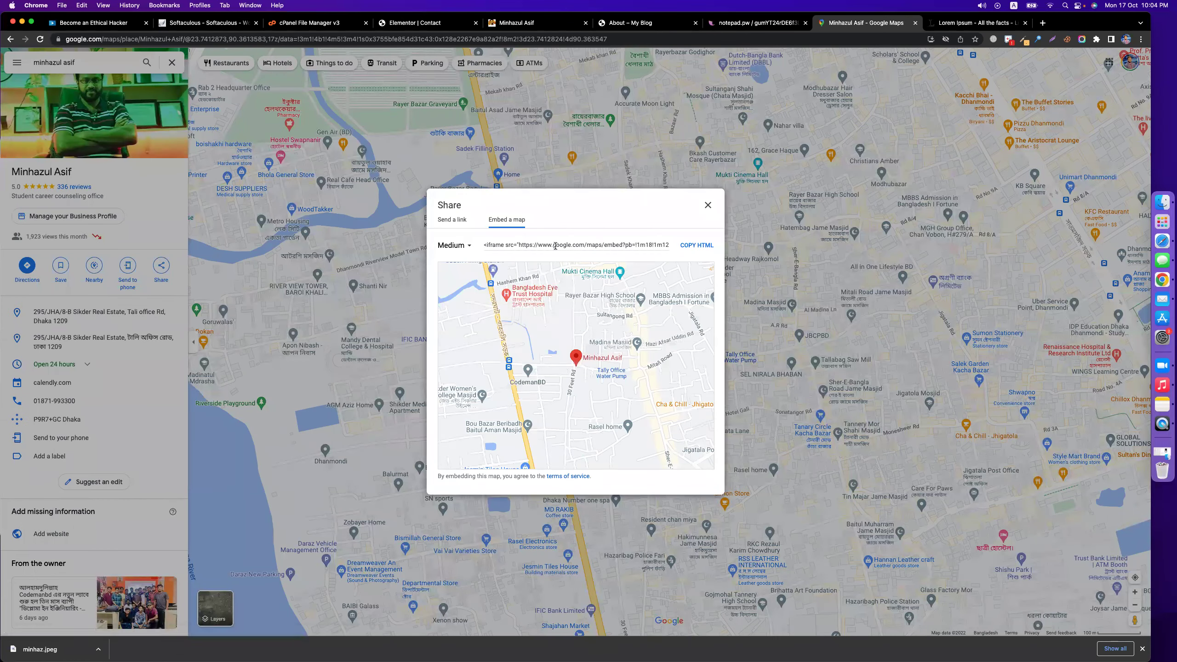
left_click(698, 246)
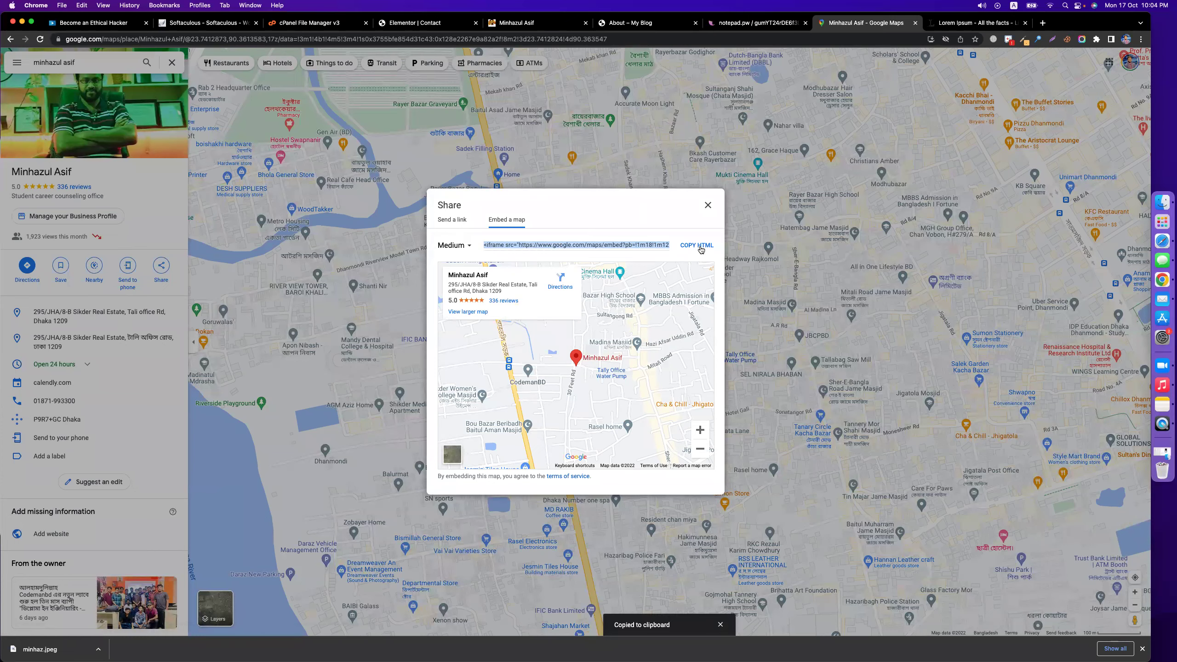
left_click(447, 22)
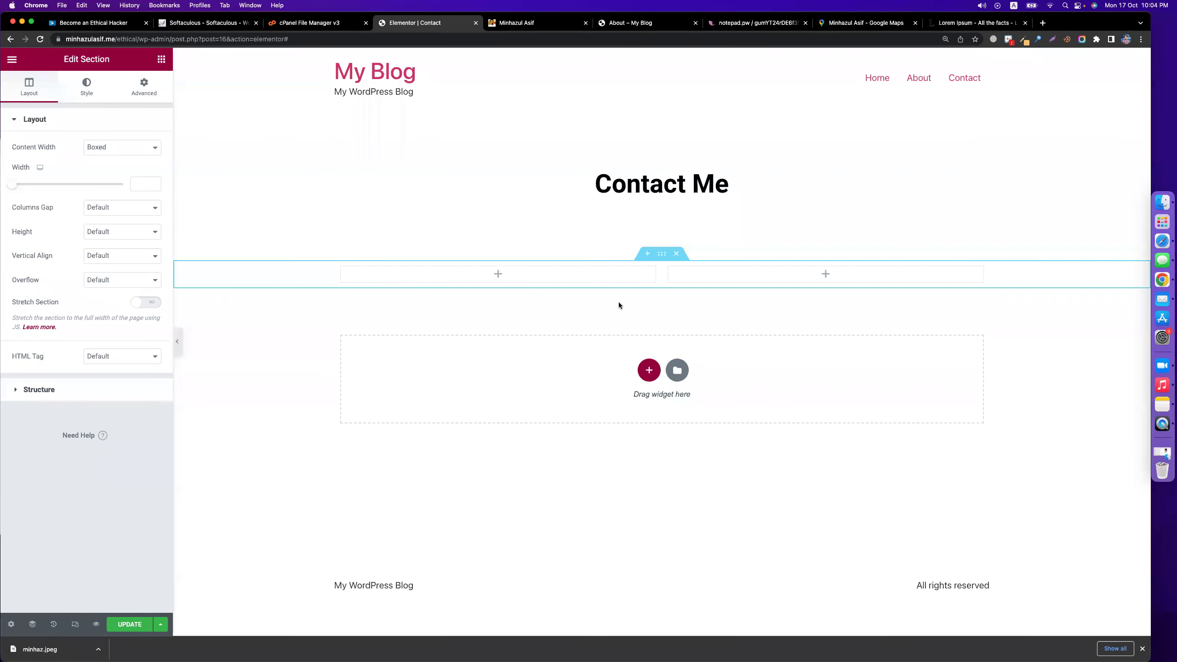
Drop an HTML widget holding the pasted map iframe into the right column, then go to About
left_click(161, 59)
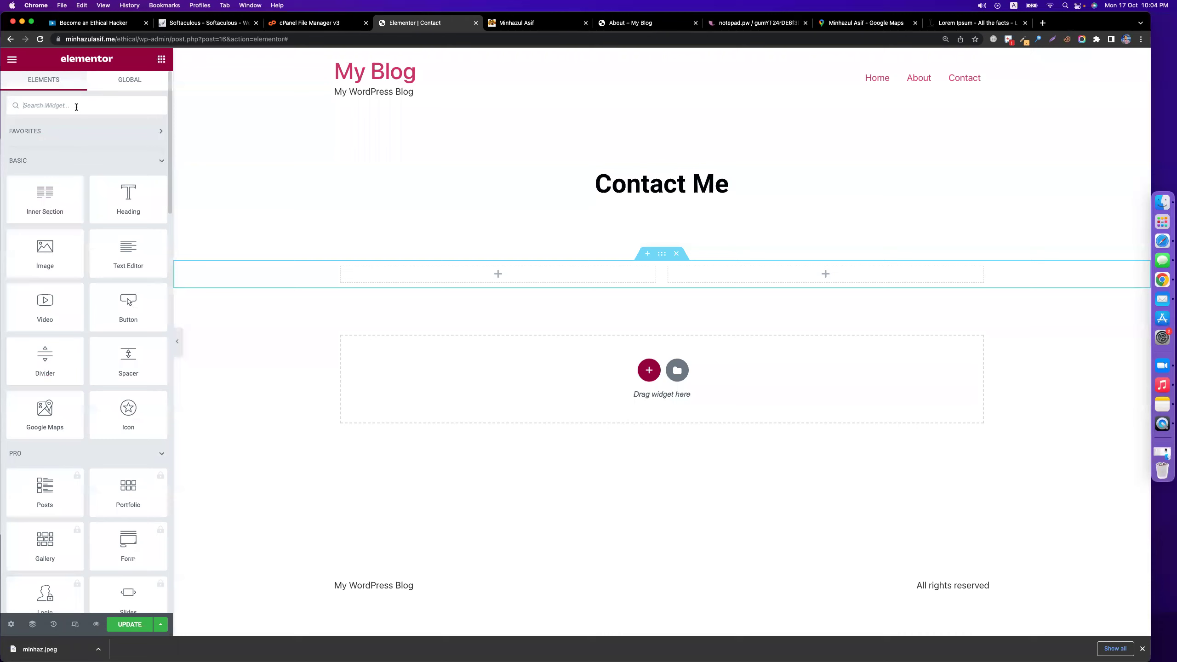
type("code")
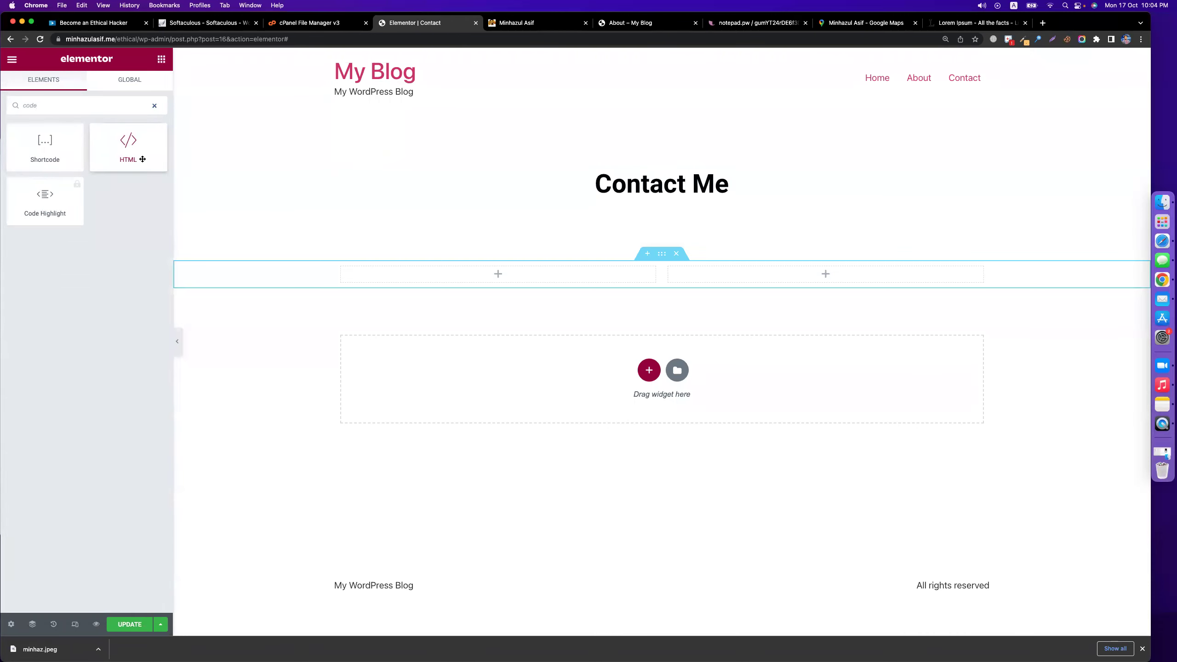
left_click_drag(135, 148, 728, 268)
left_click(101, 178)
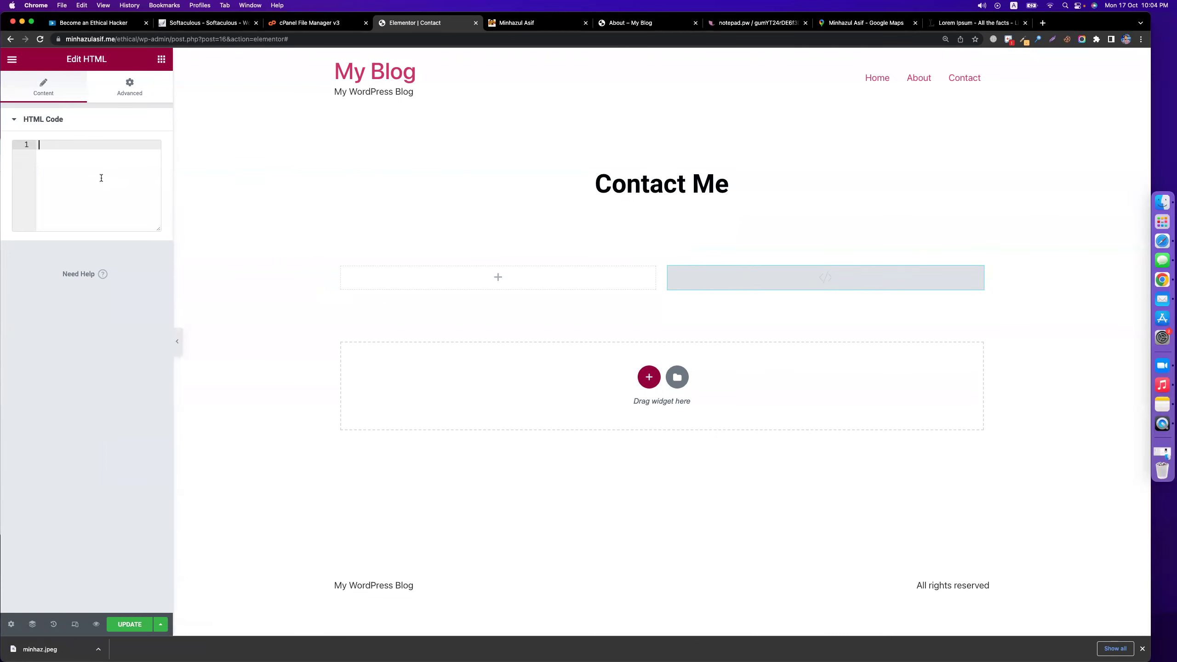
key("super+v")
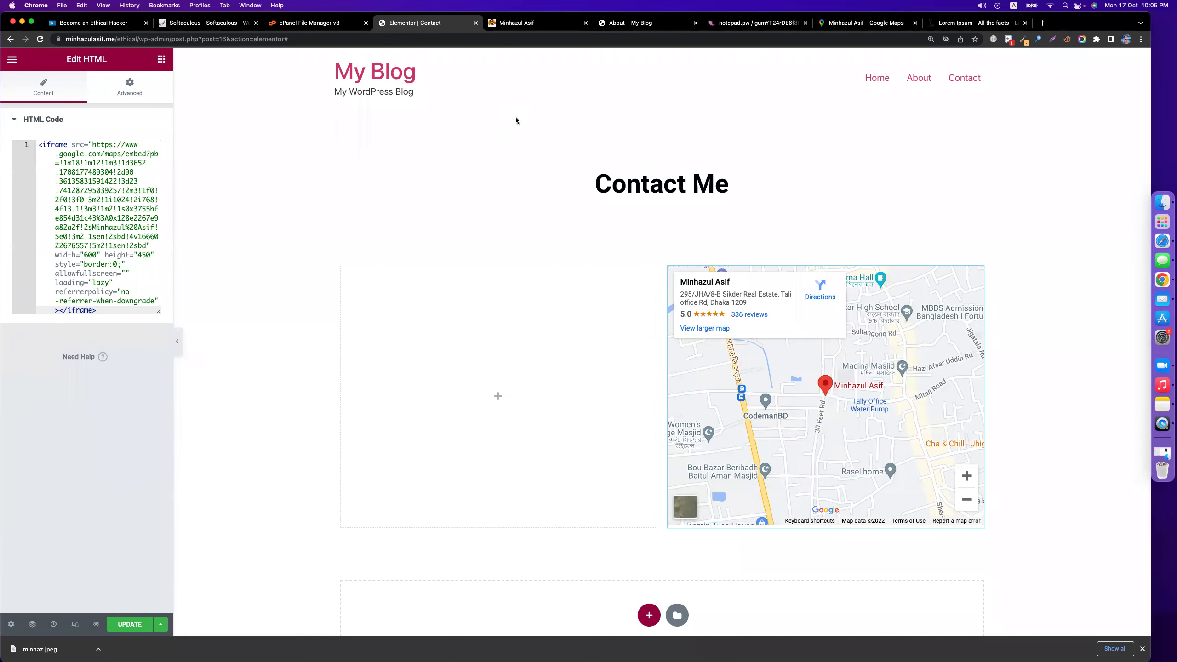
left_click(610, 27)
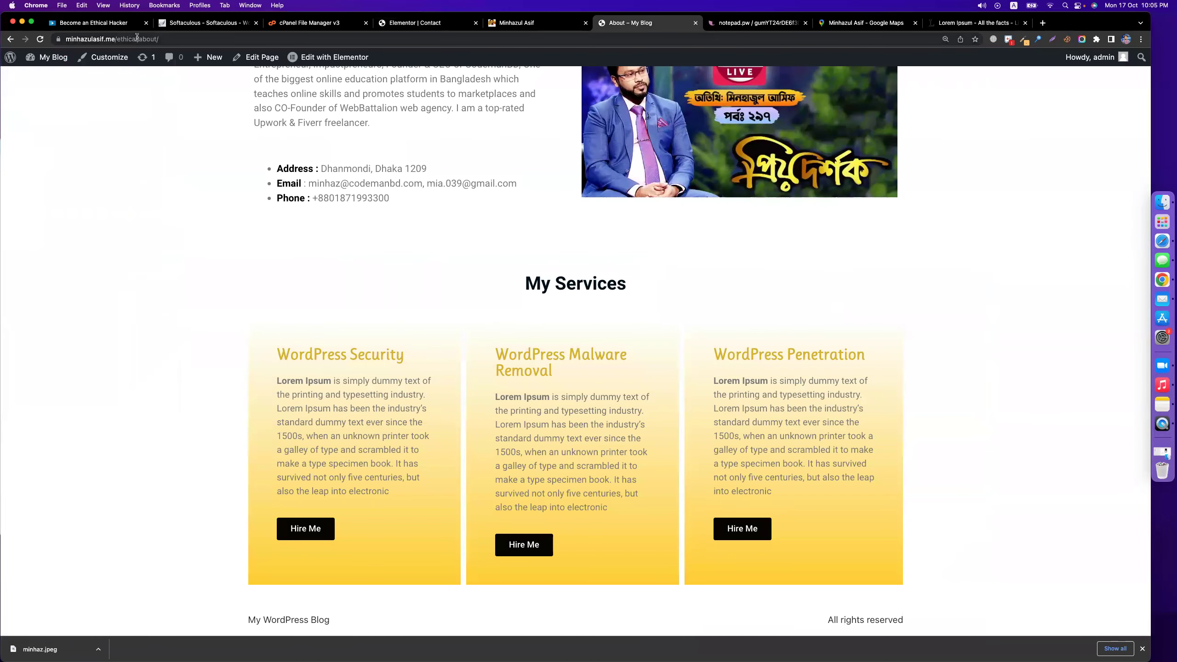
Go to the WordPress Dashboard via My Blog, then to Plugins > Add New
mouse_move(48, 57)
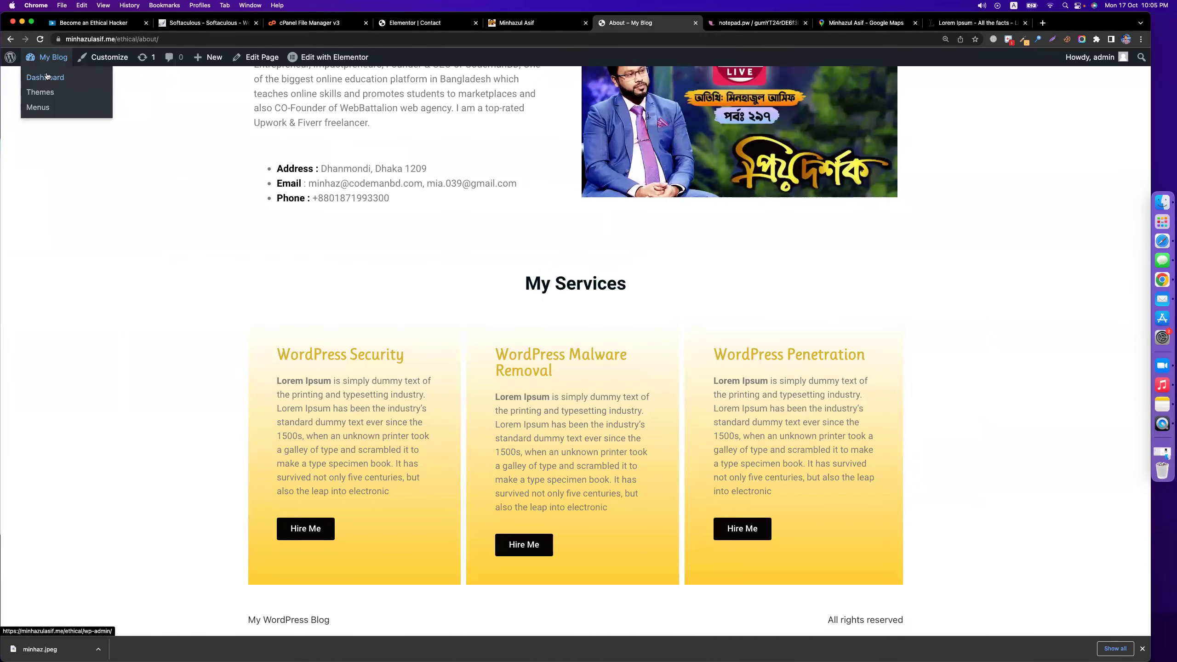
left_click(47, 76)
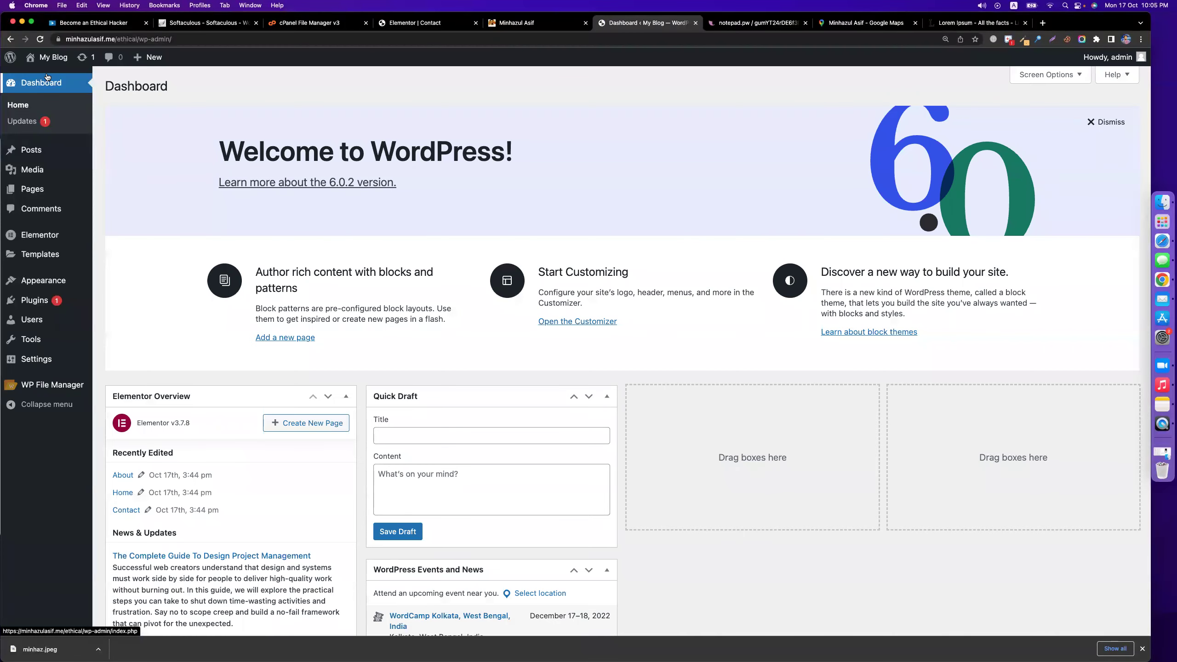
mouse_move(35, 300)
left_click(105, 318)
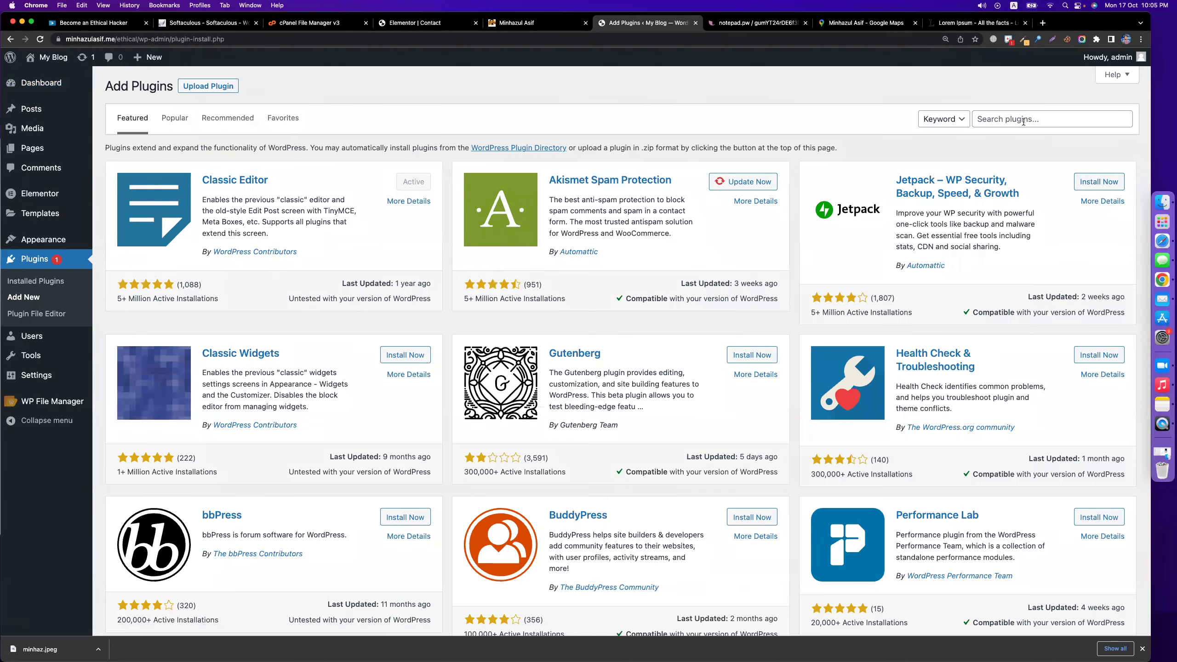
Search plugins for 'contact form 7', then install and activate Contact Form 7
left_click(1023, 121)
type("contact form 7")
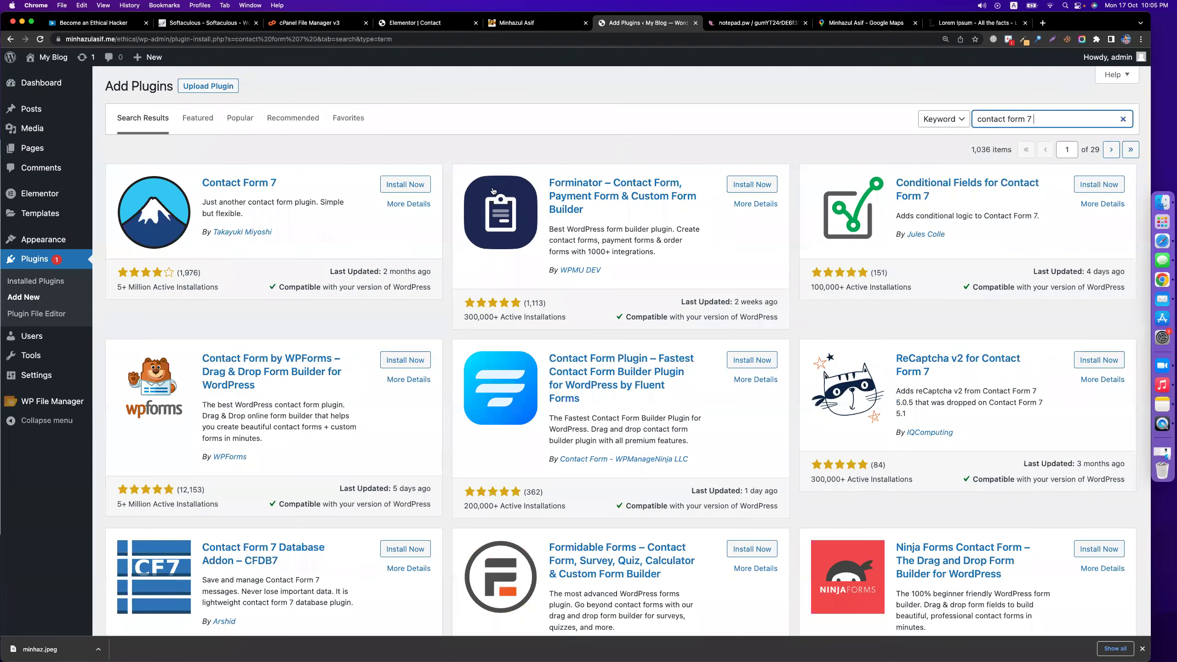
left_click(394, 185)
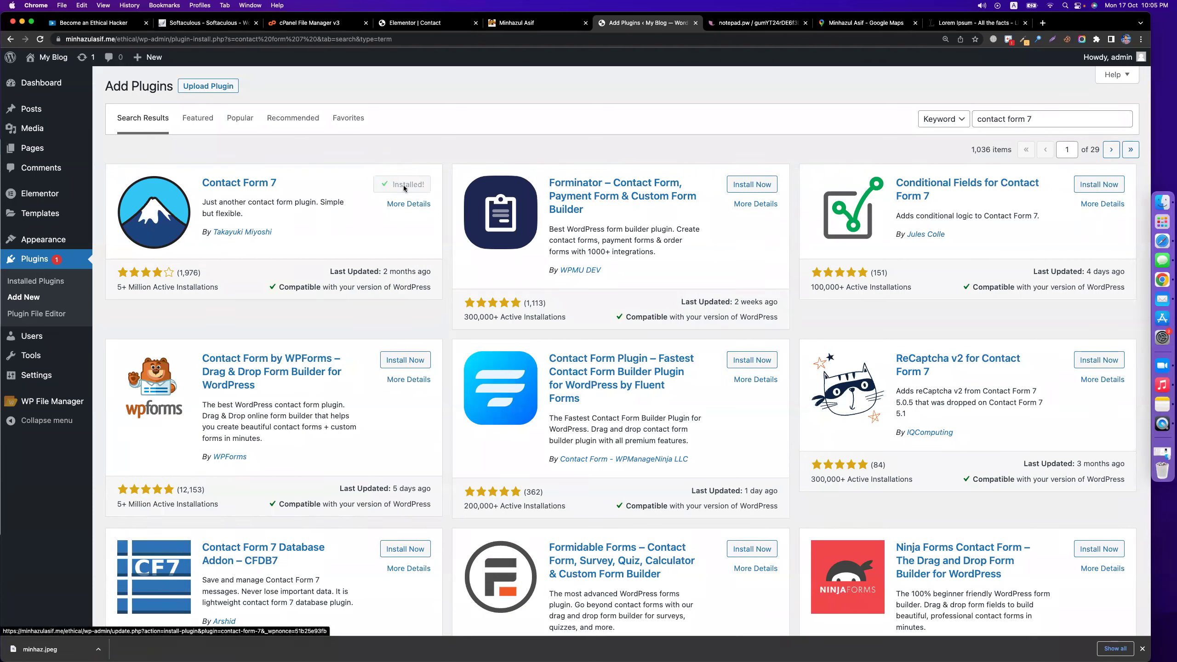
left_click(404, 185)
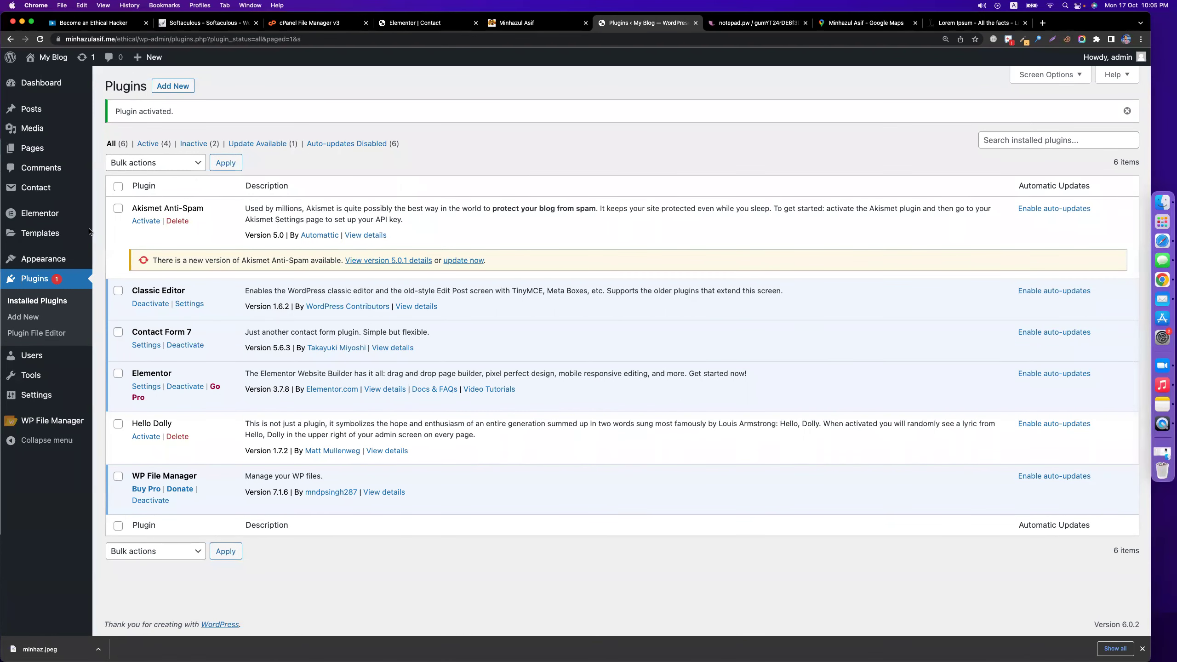
mouse_move(51, 188)
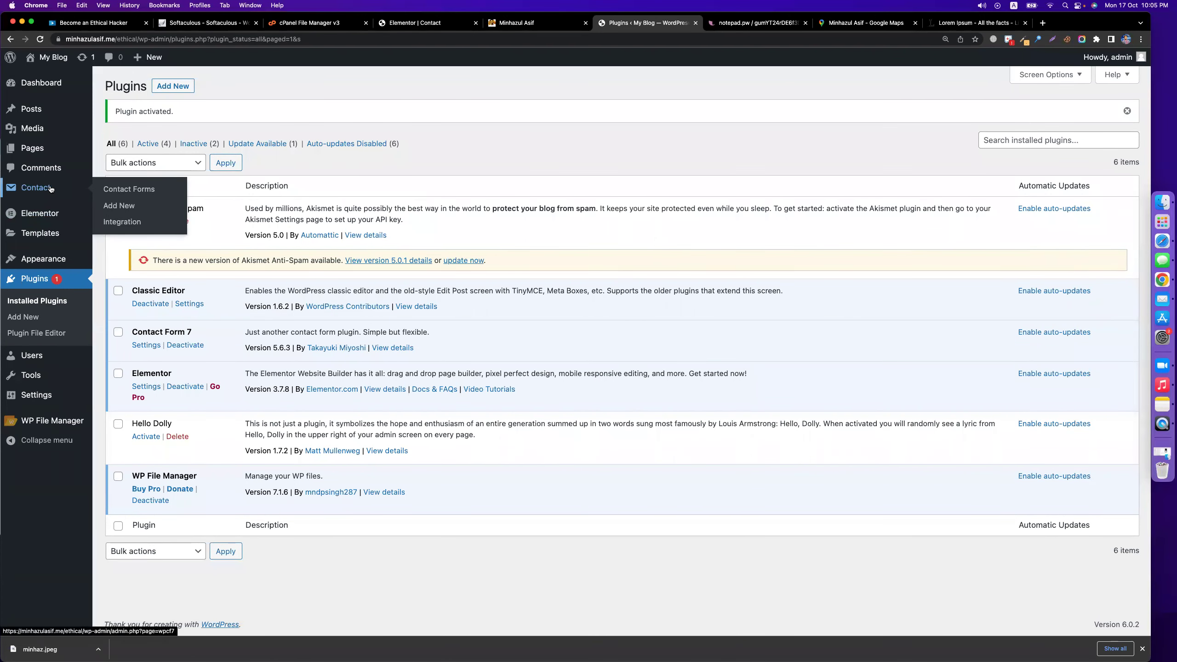
Open Contact Forms and copy the 'Contact form 1' shortcode
left_click(105, 190)
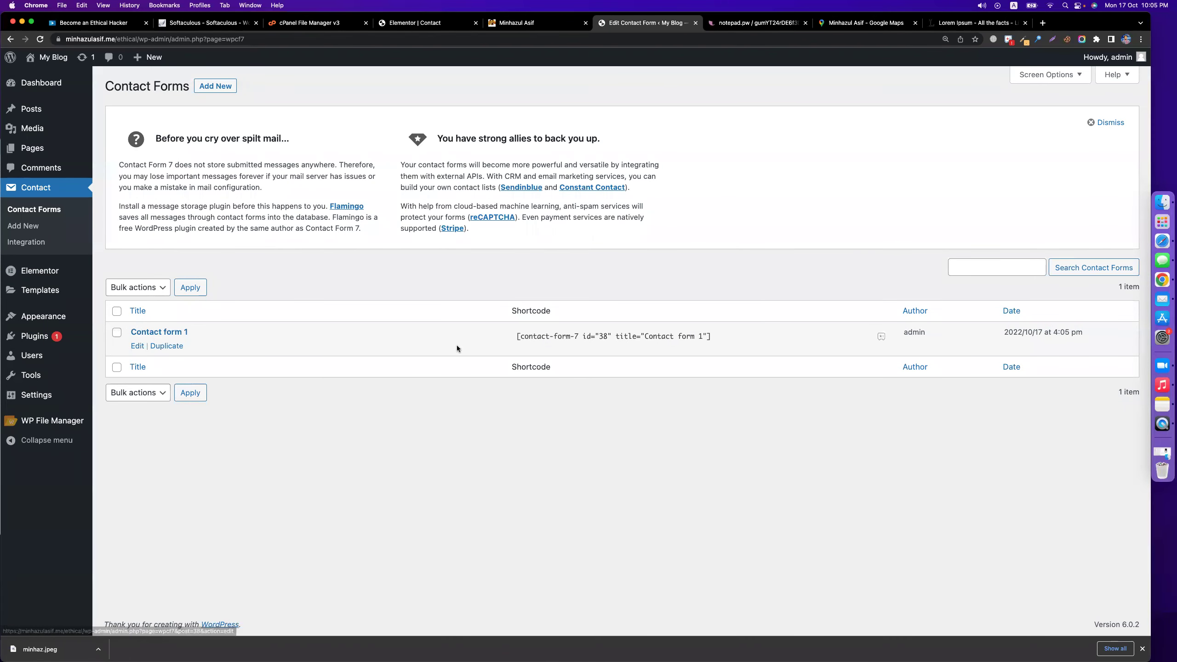
left_click_drag(516, 337, 553, 337)
key("super+a")
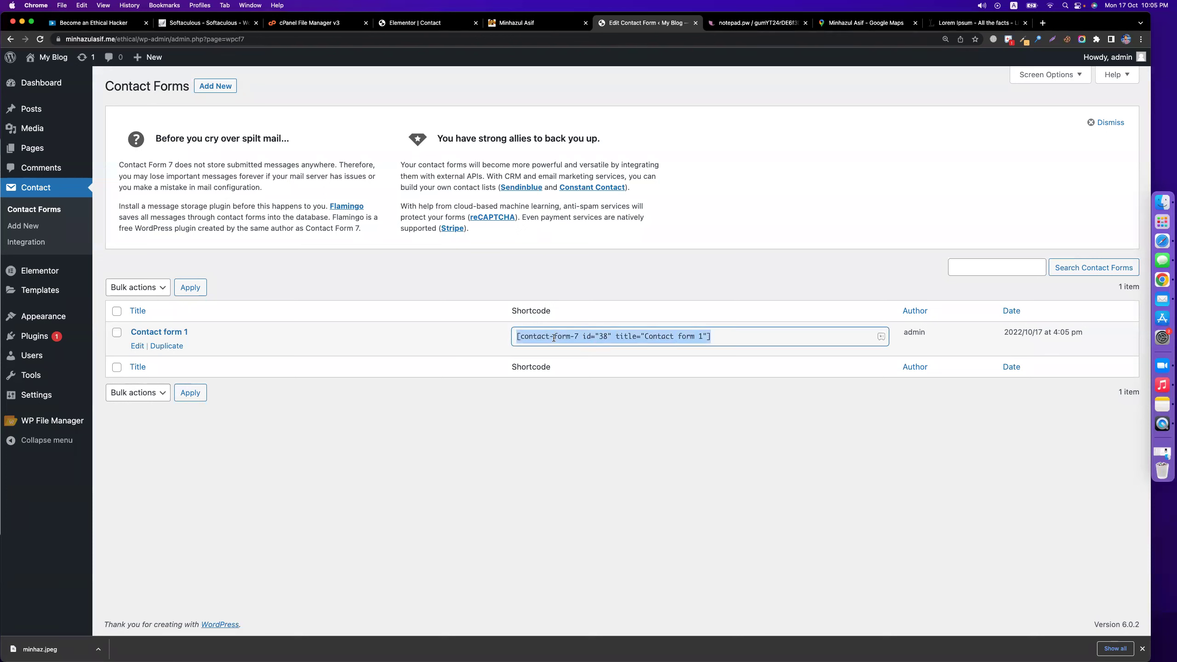
right_click(554, 338)
left_click(563, 361)
Add a Shortcode widget with the Contact form 1 shortcode to the left column and save
left_click(429, 26)
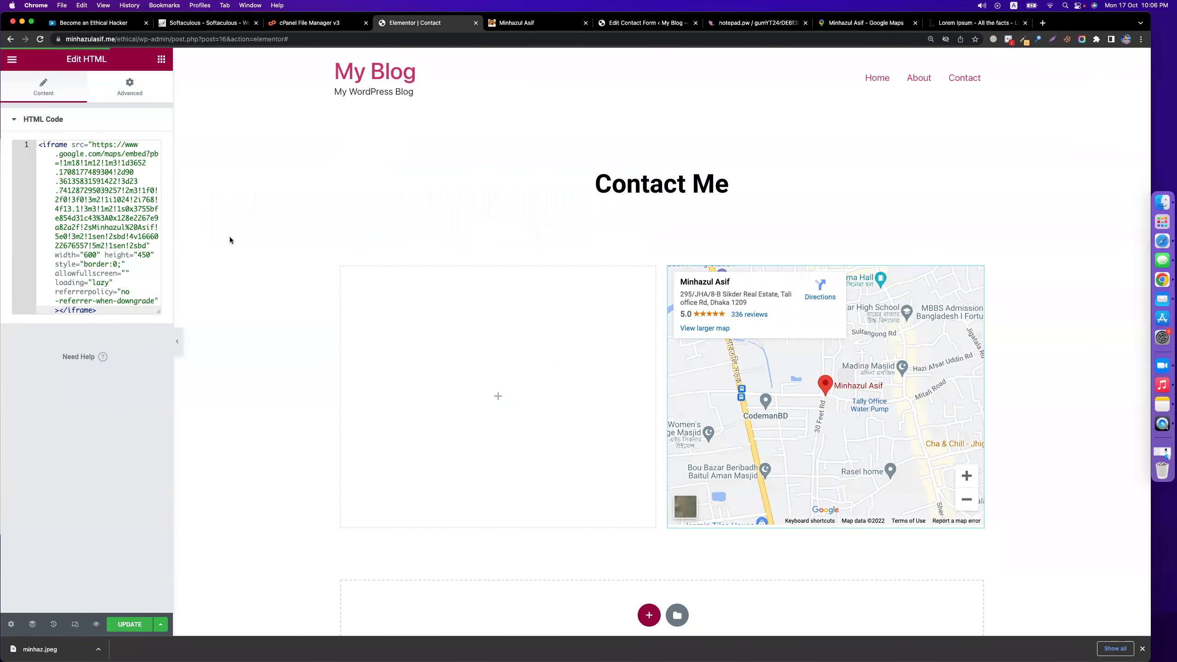
left_click(162, 60)
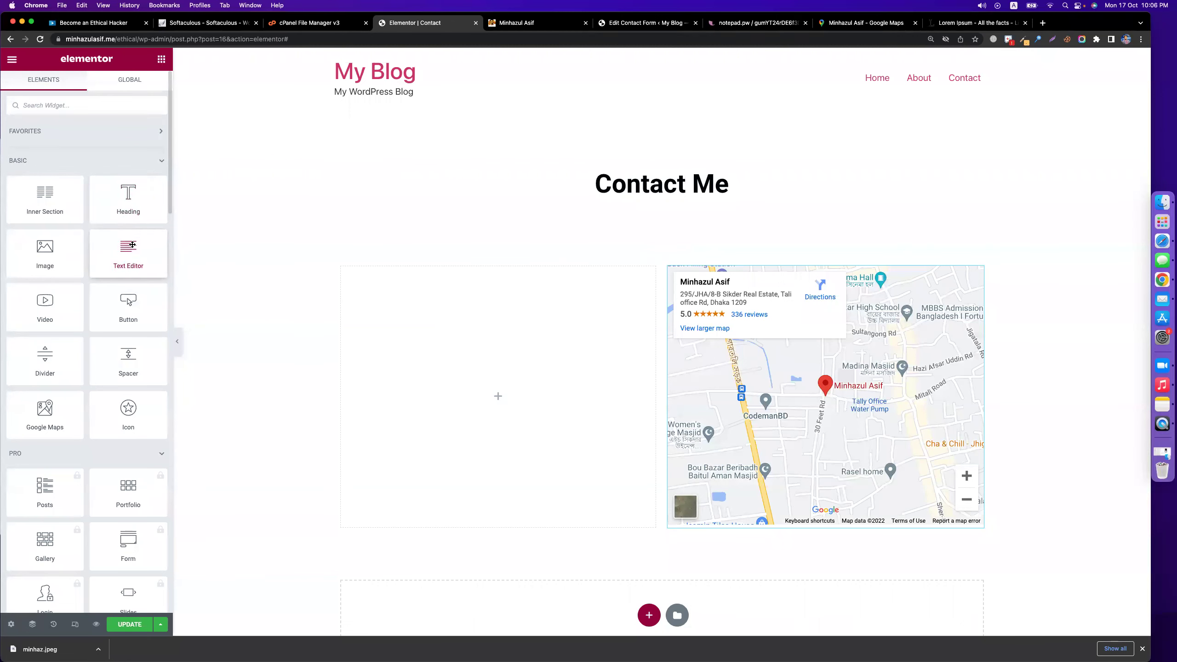
left_click(90, 111)
type("short")
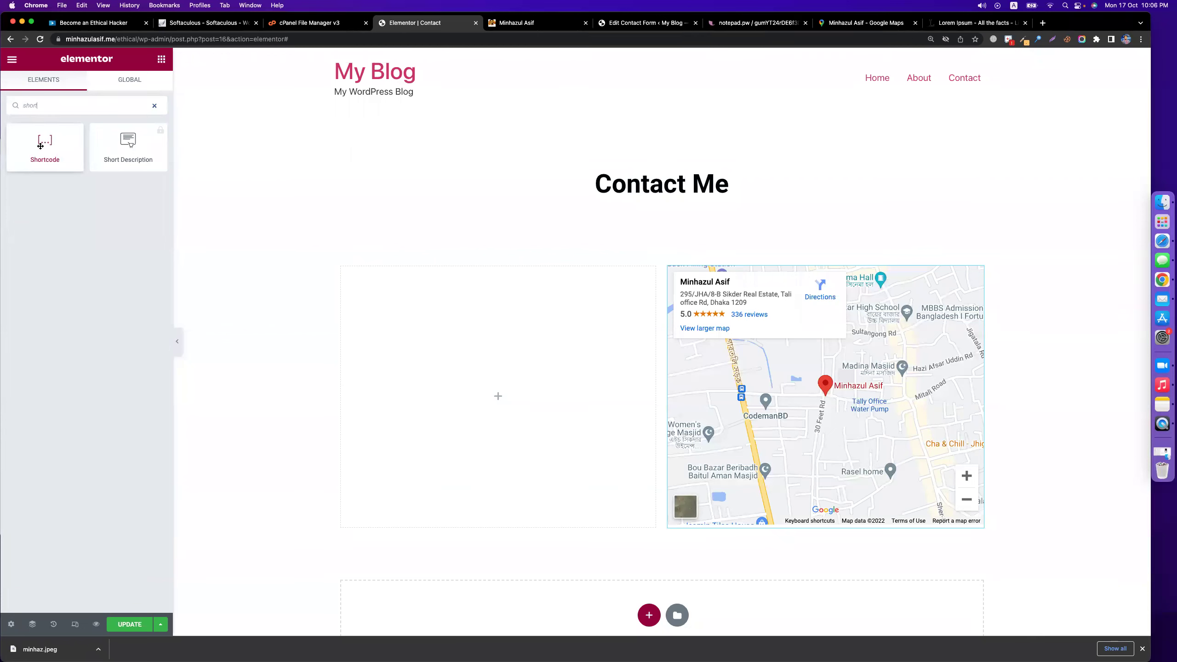
left_click_drag(41, 145, 498, 428)
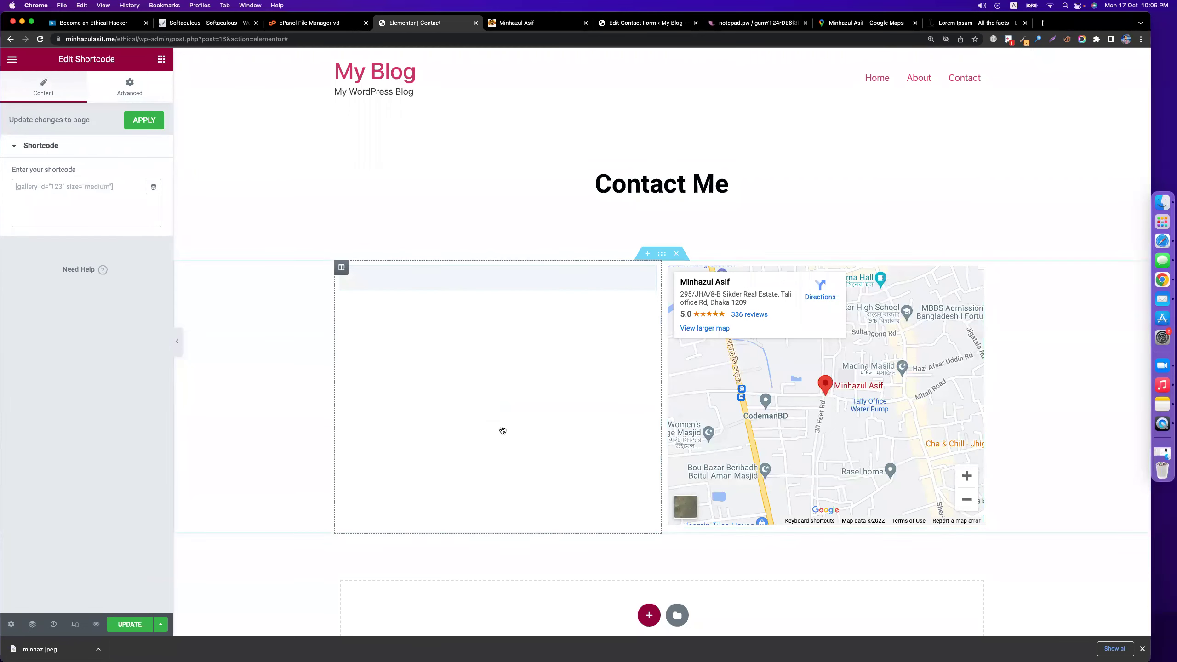
left_click(115, 201)
key("super+v")
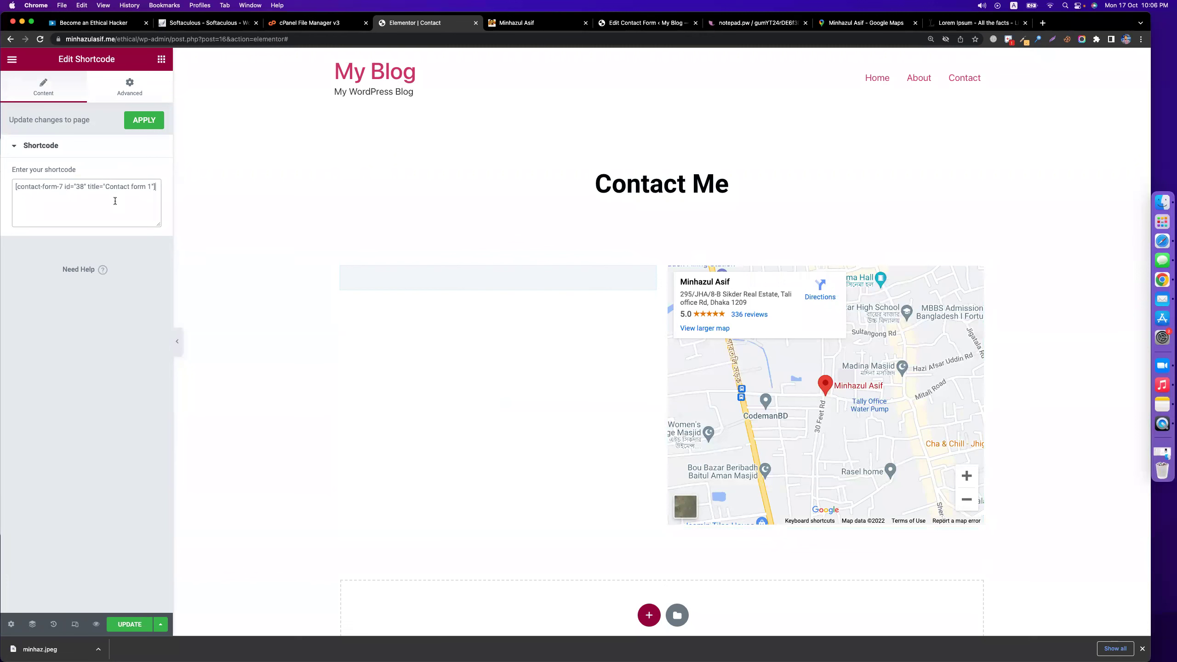
left_click(127, 624)
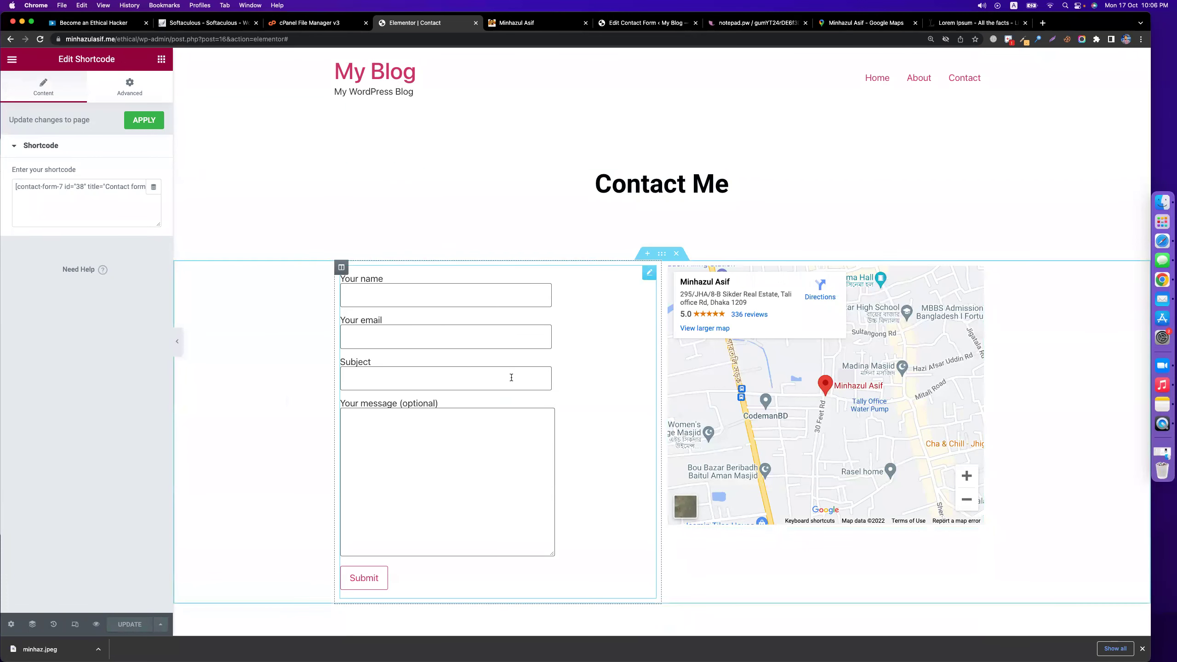
Try the form's name, email, Subject and message fields in the preview
left_click(470, 288)
left_click(430, 330)
left_click(417, 372)
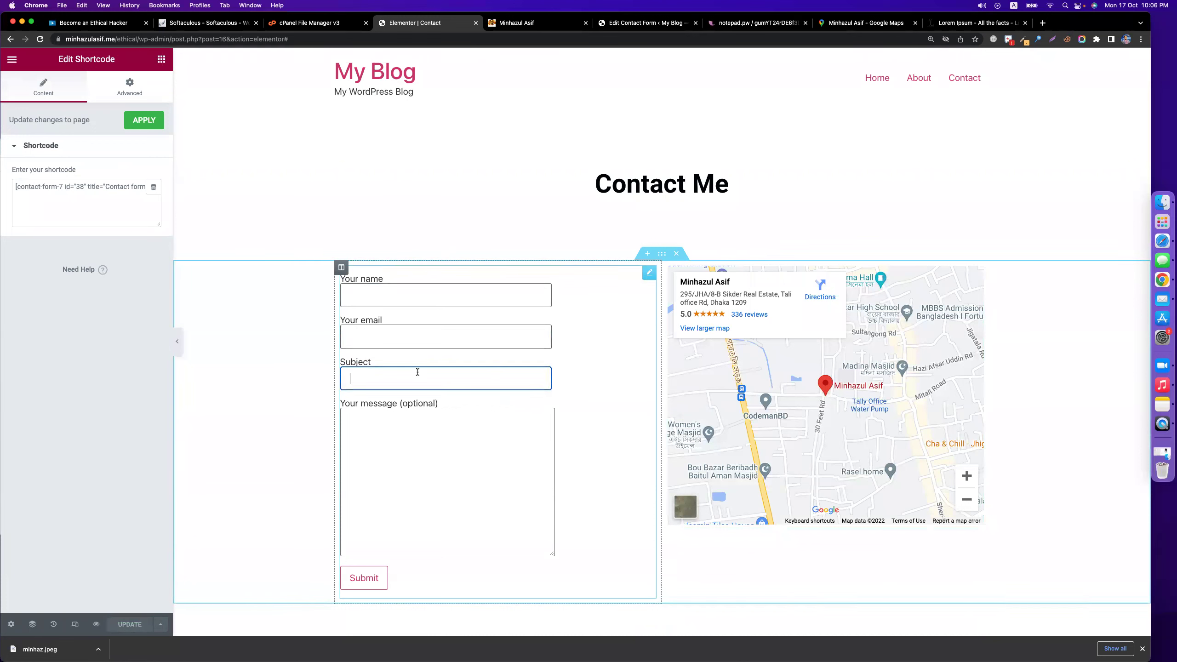
left_click(418, 436)
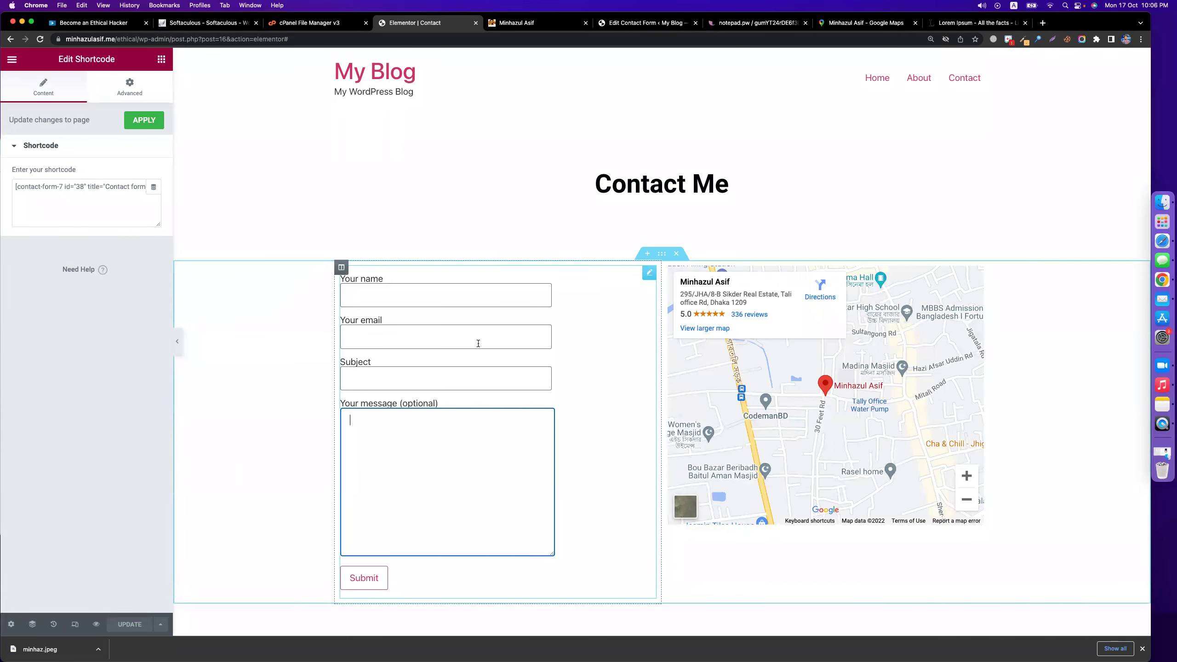
Open the live site from Visit Site in a new browser tab
left_click(627, 24)
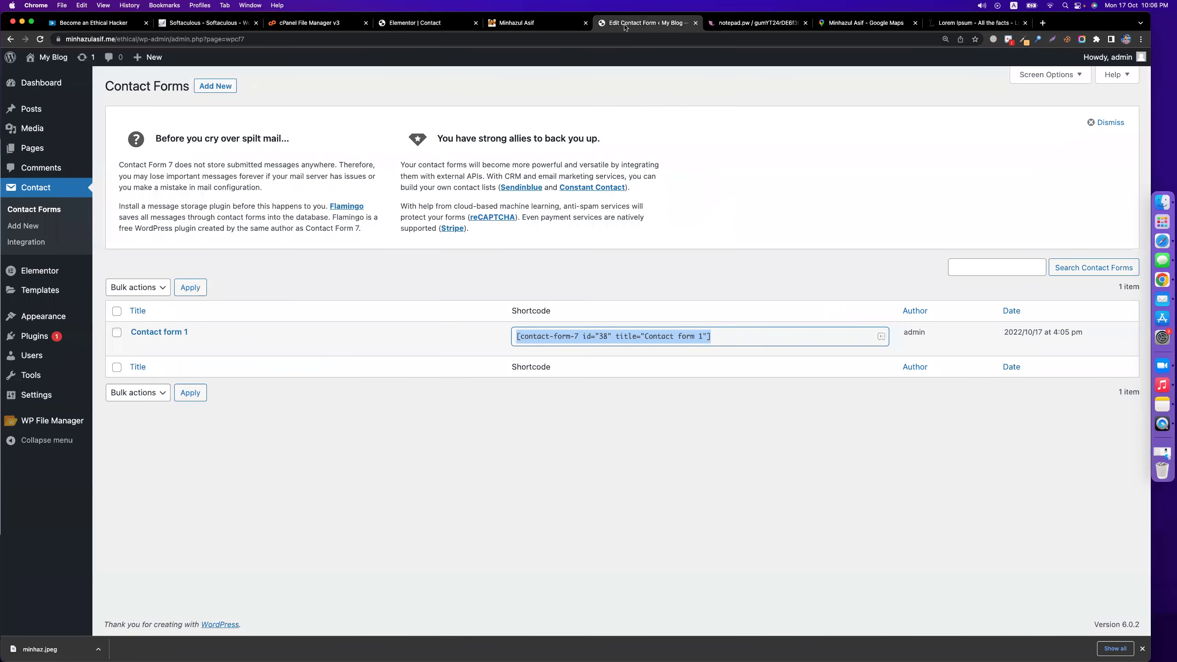
right_click(50, 73)
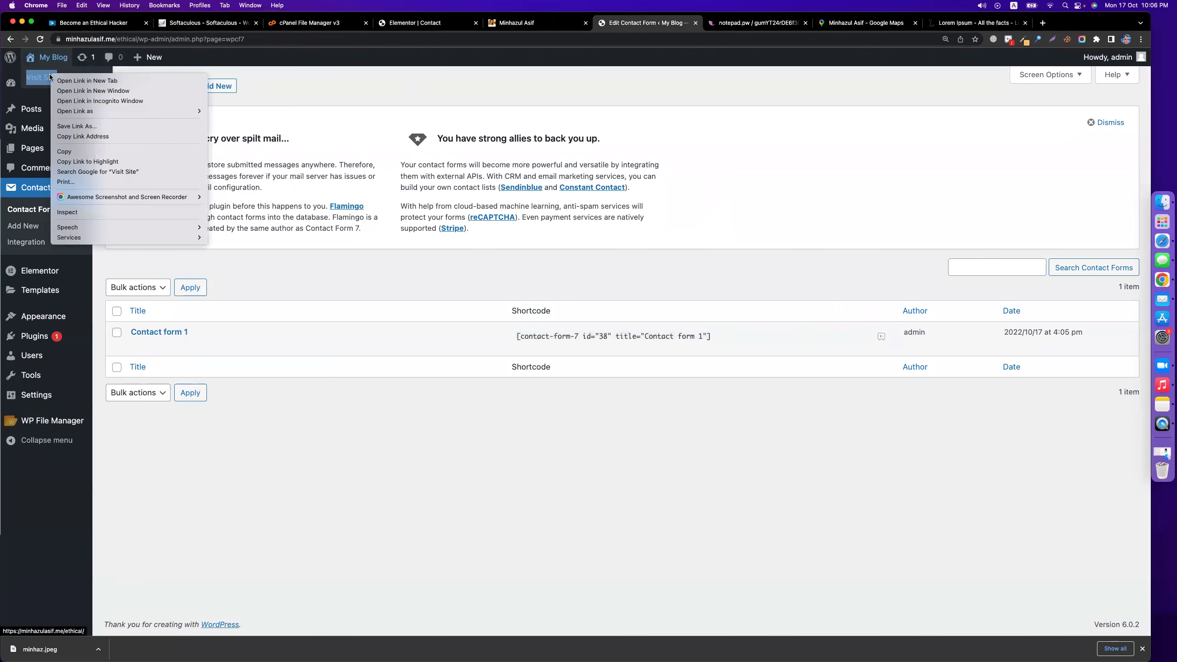
left_click(69, 81)
left_click(699, 22)
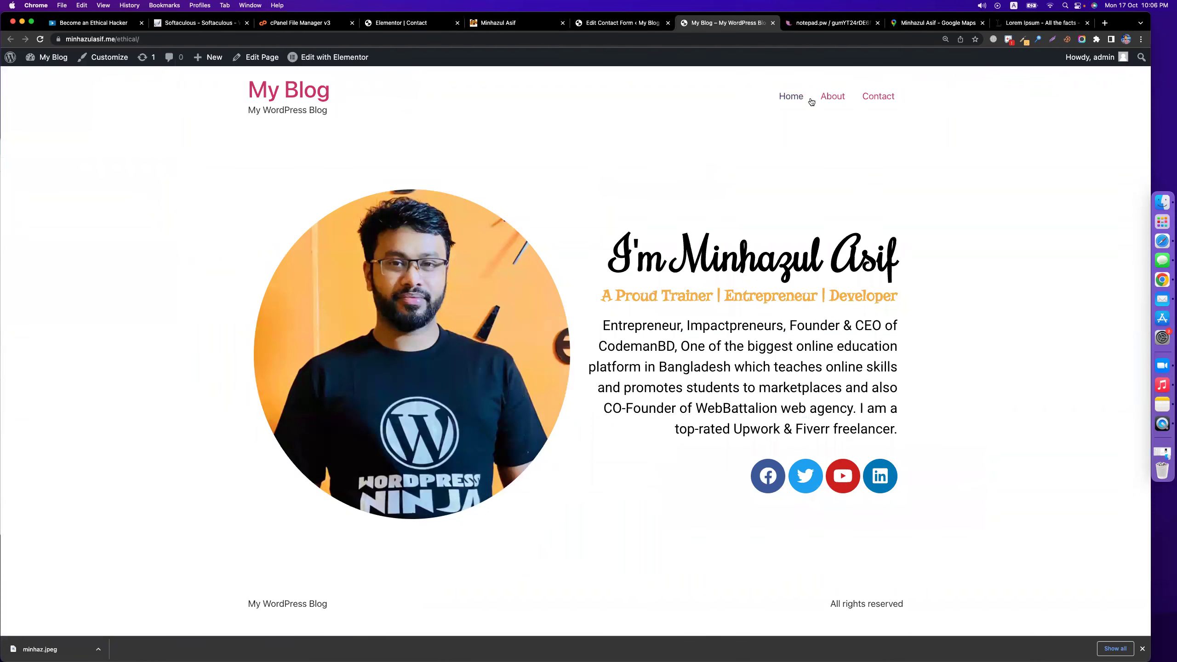
Browse the live About and Contact pages, then return to About
left_click(829, 97)
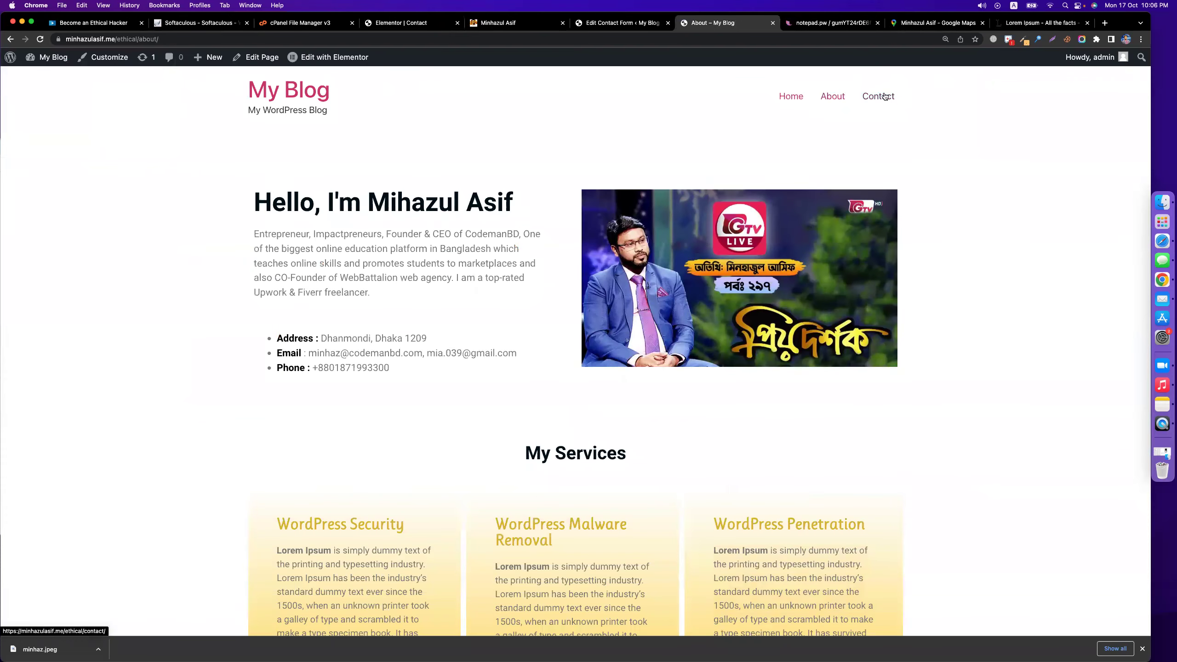
left_click(880, 95)
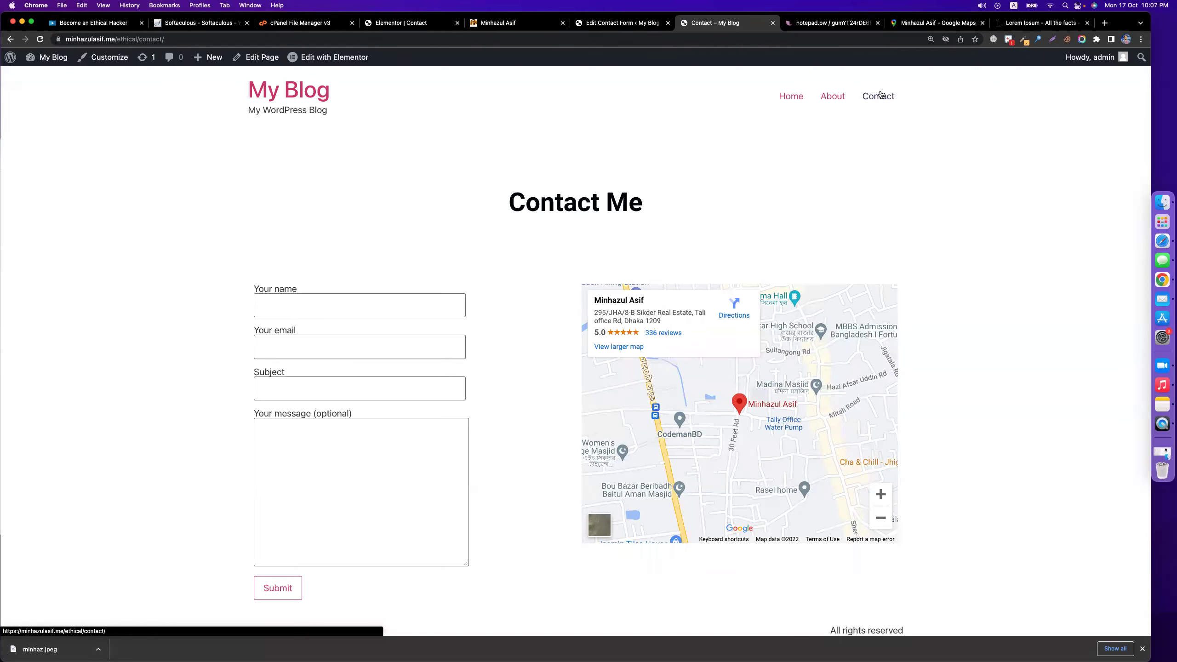
left_click(832, 102)
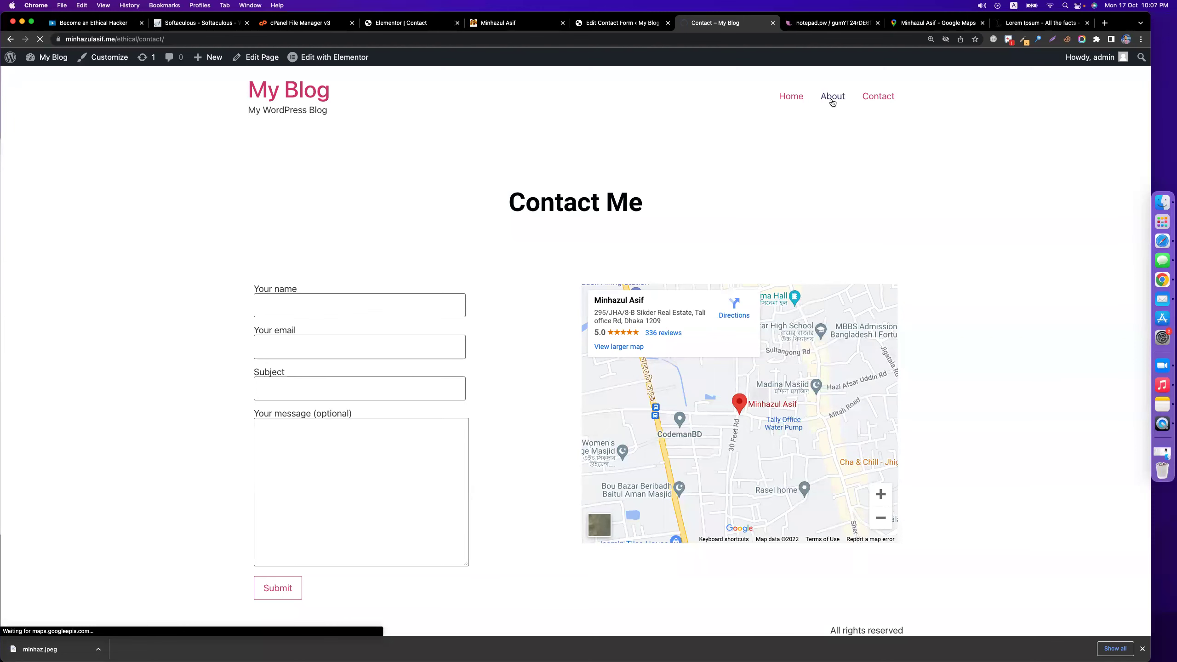
Review the live About page, selecting the WordPress Malware Removal service heading
left_click(833, 98)
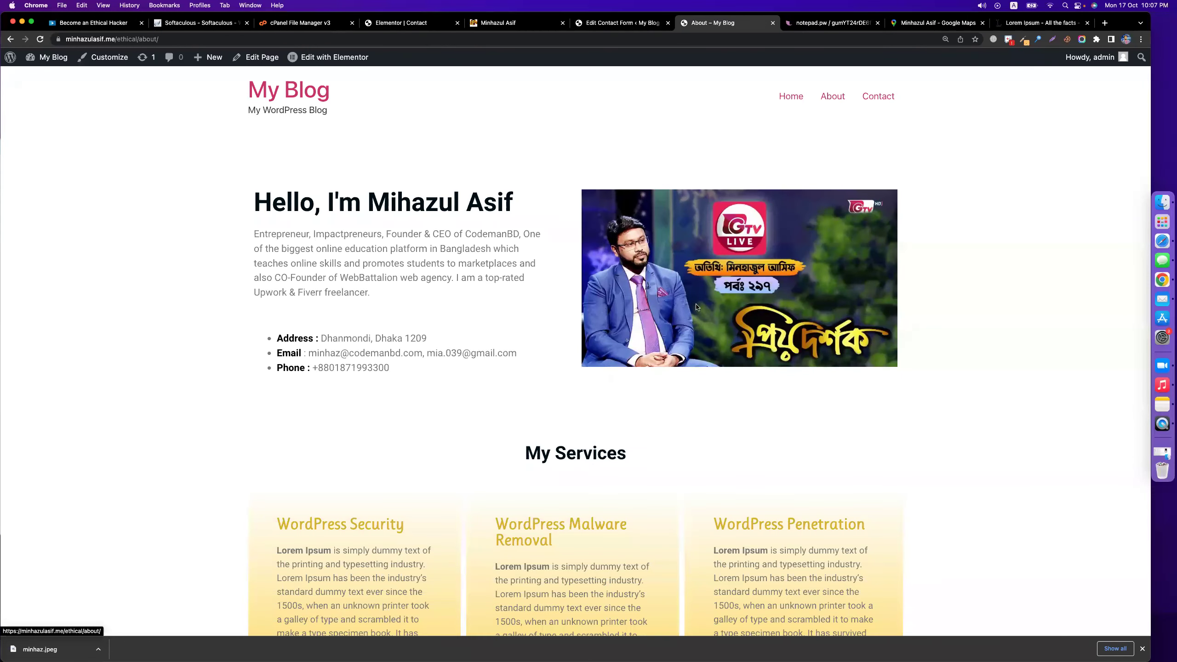
scroll(522, 381, "down", 4)
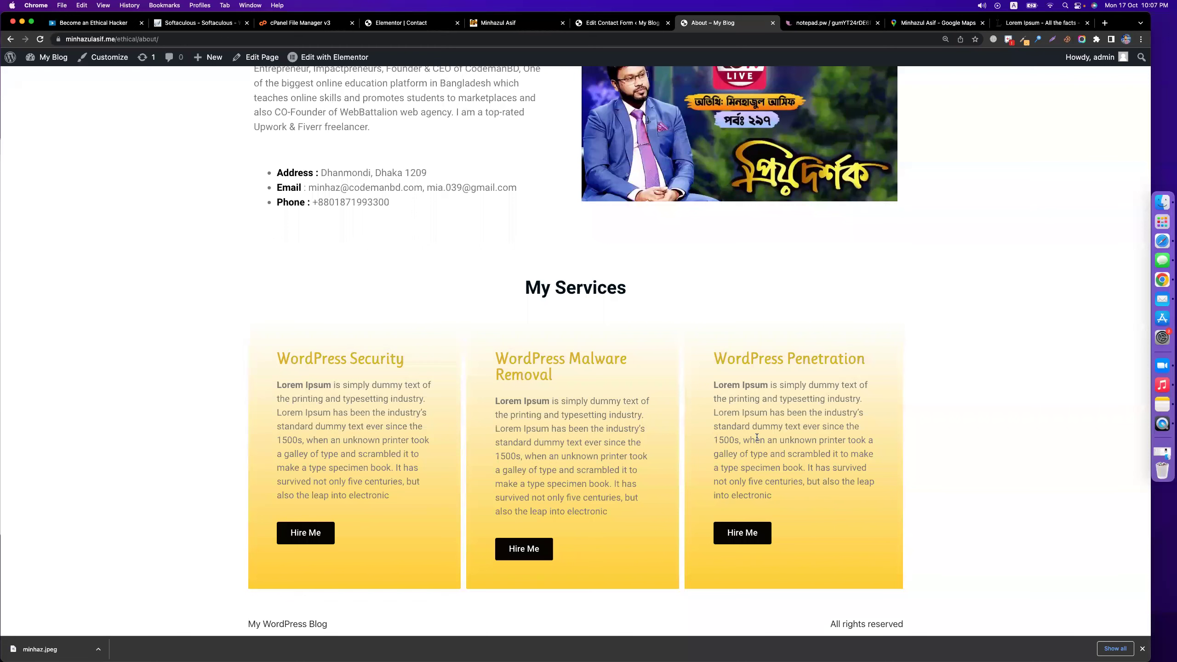
left_click_drag(549, 371, 492, 349)
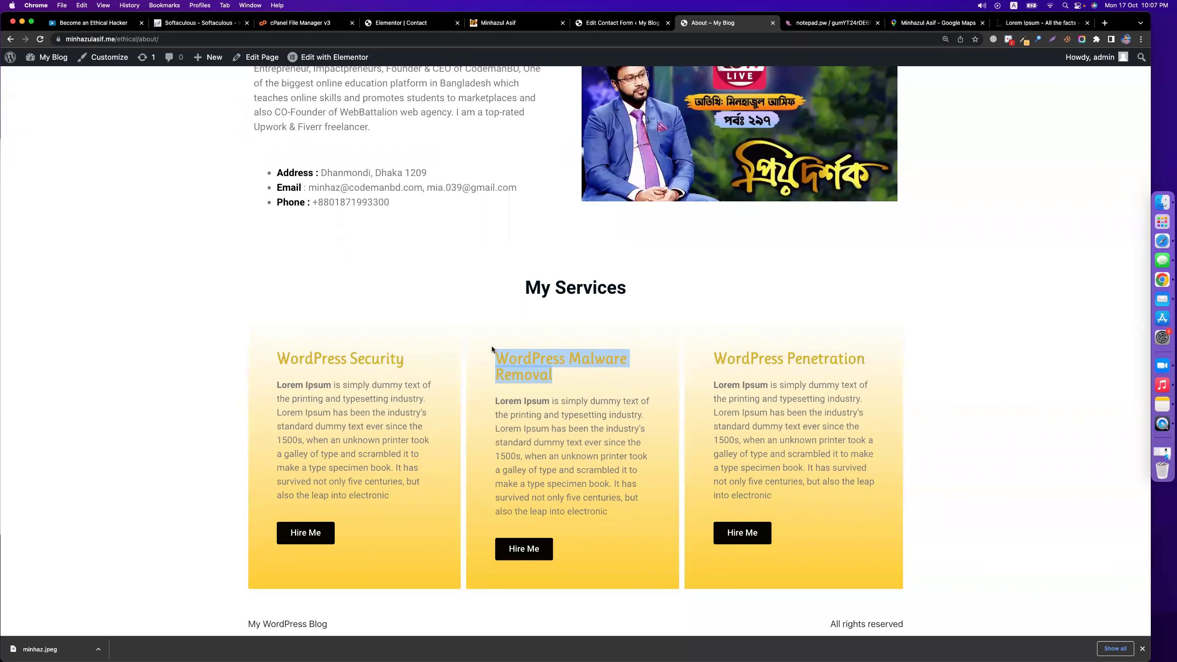
scroll(437, 271, "up", 3)
left_click(414, 311)
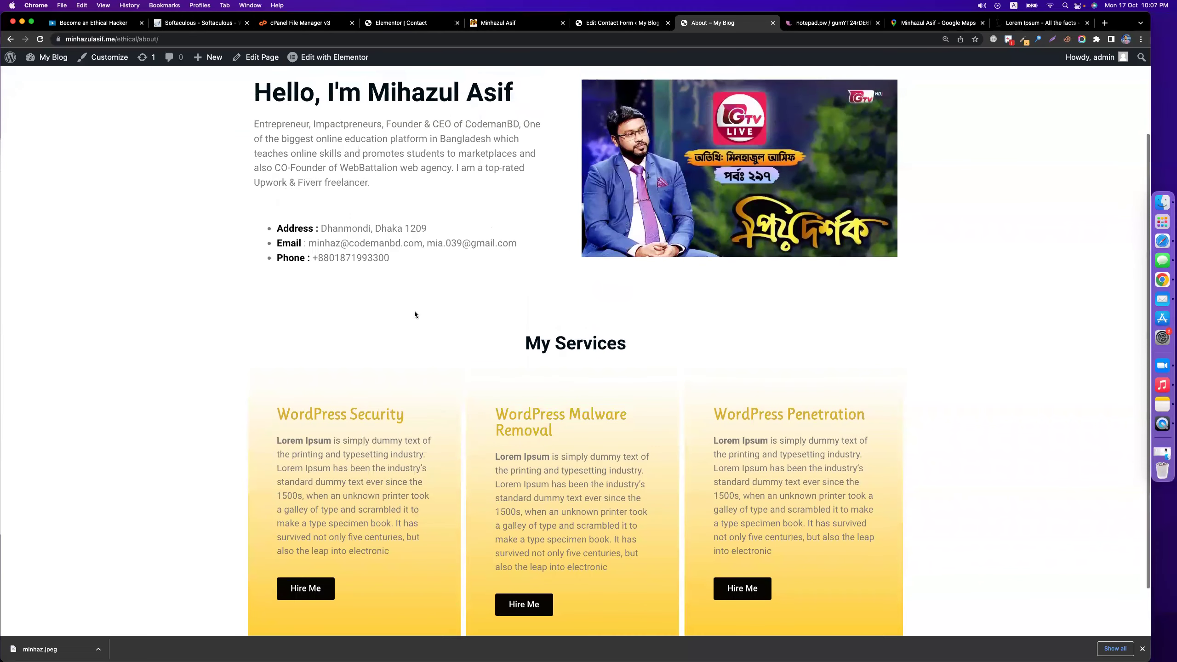
Select the WordPress Security card text and the site URL, then switch to the cPanel window
scroll(477, 394, "down", 3)
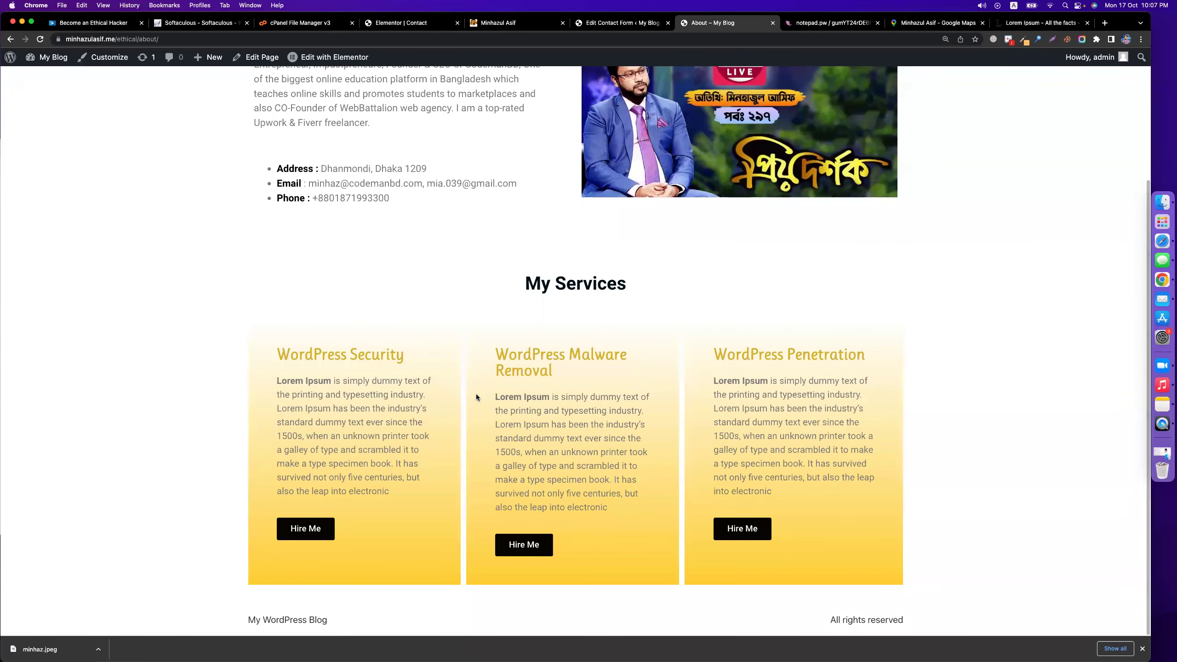
left_click_drag(278, 349, 399, 492)
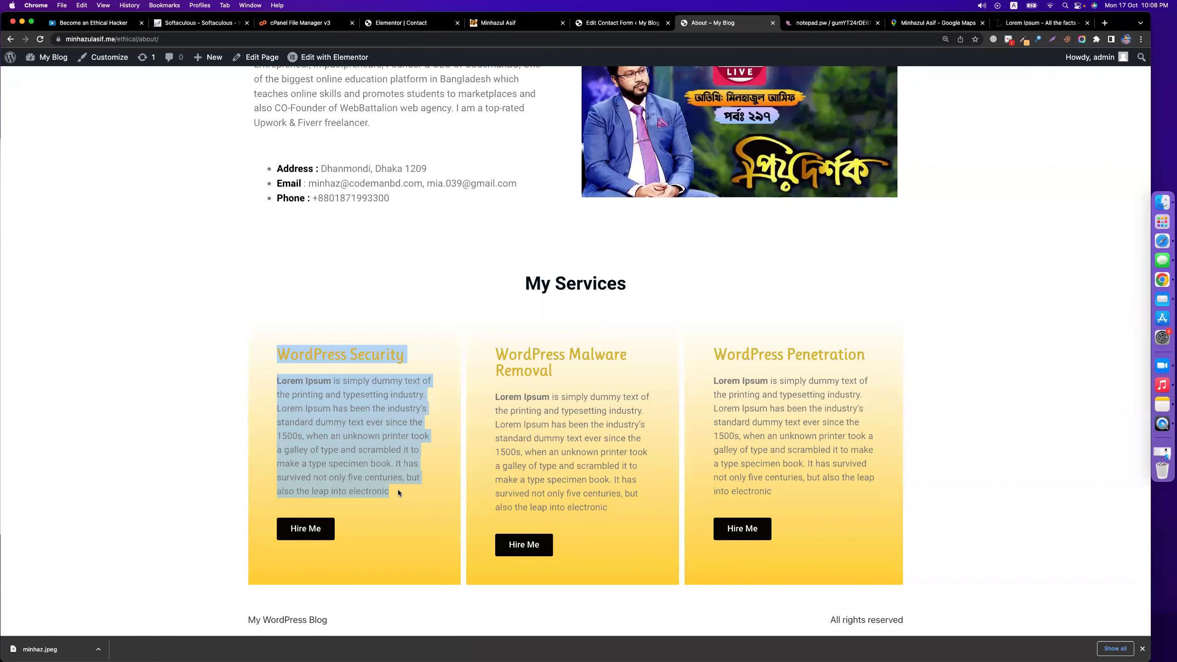
left_click(926, 461)
scroll(930, 447, "up", 4)
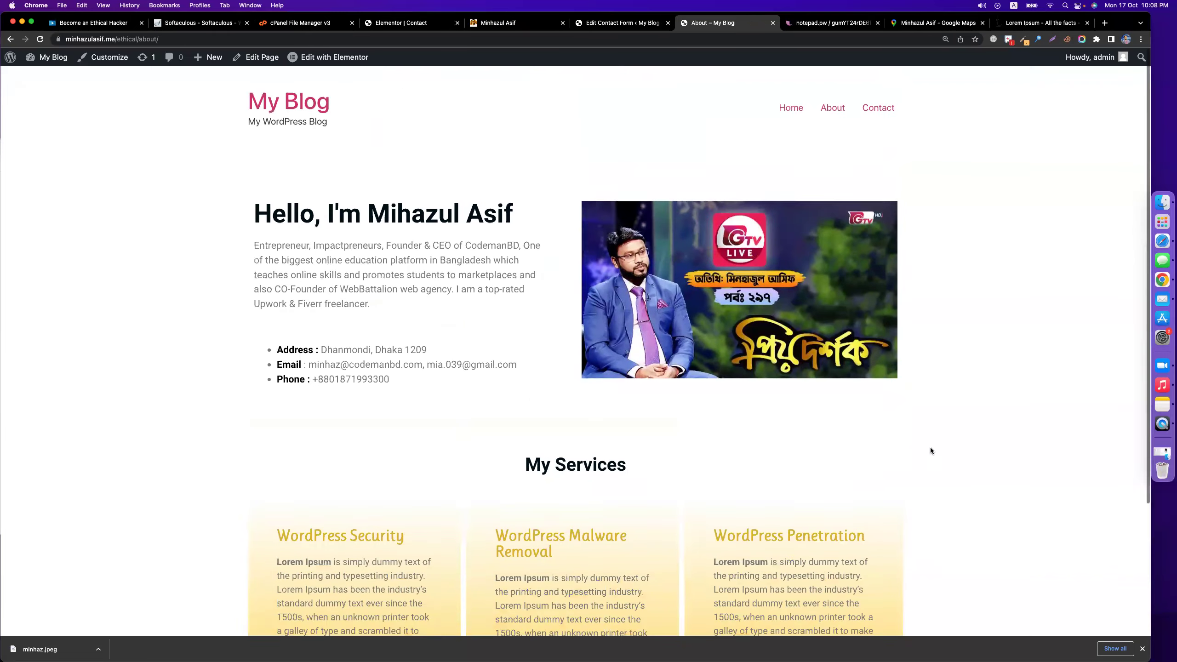
left_click_drag(135, 43, 4, 28)
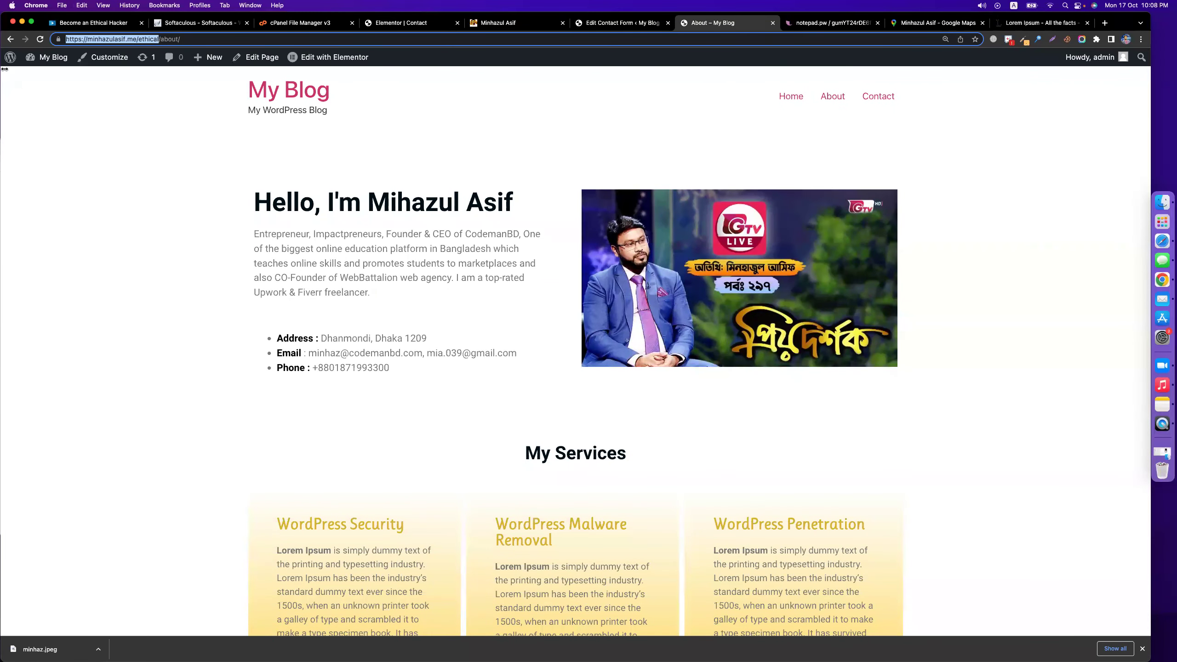
key("super+grave")
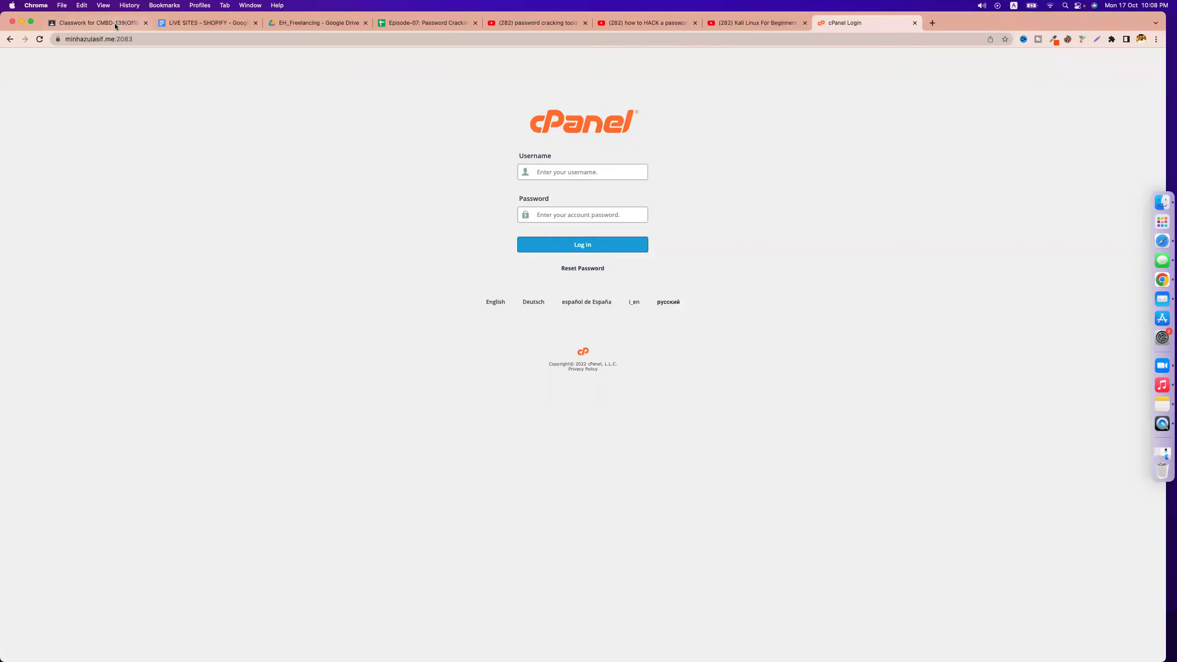
Open the Classwork page of the CMBD-151(Ethical Hacking) class in Google Classroom
left_click(115, 24)
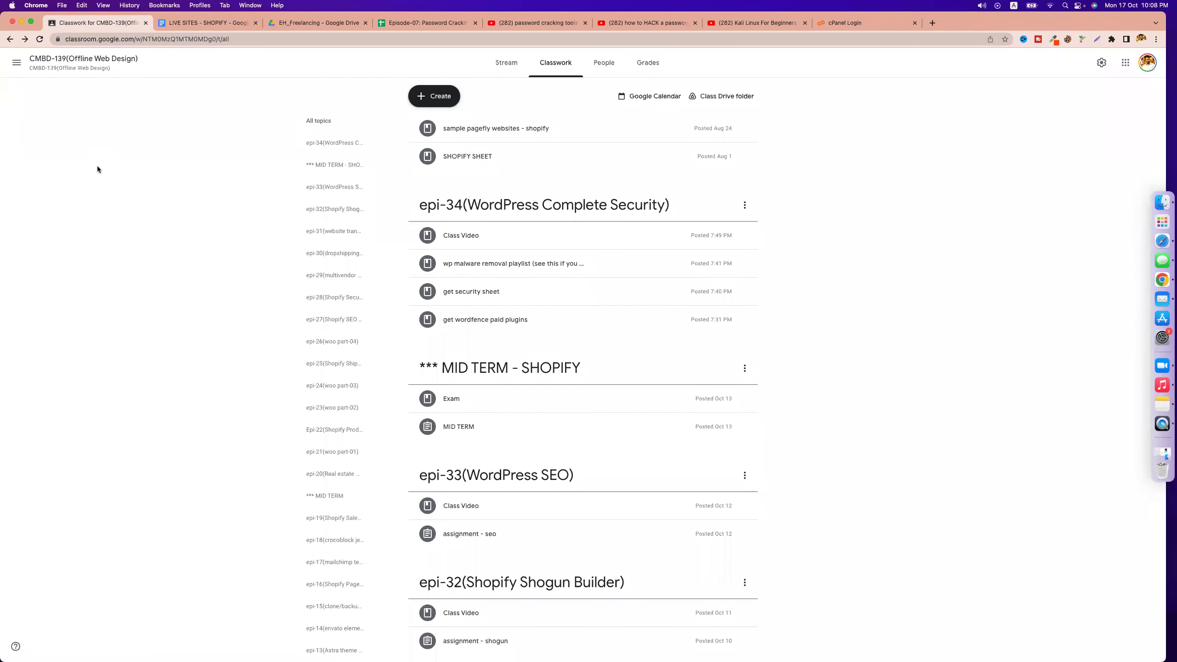
left_click(17, 63)
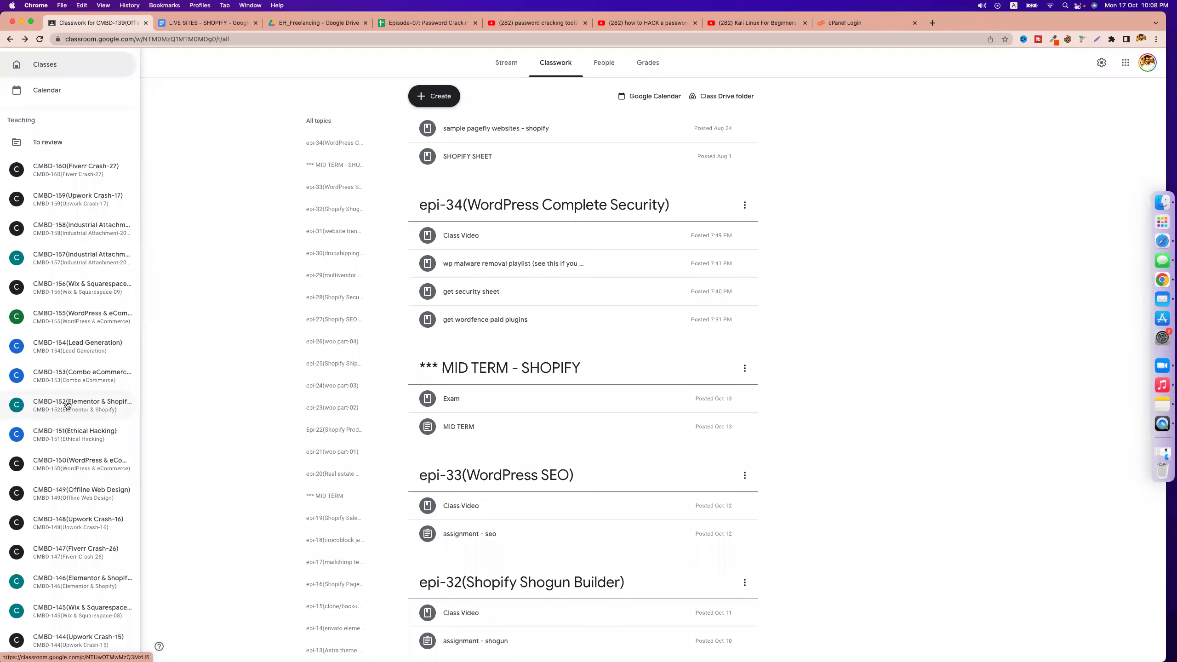
left_click(75, 434)
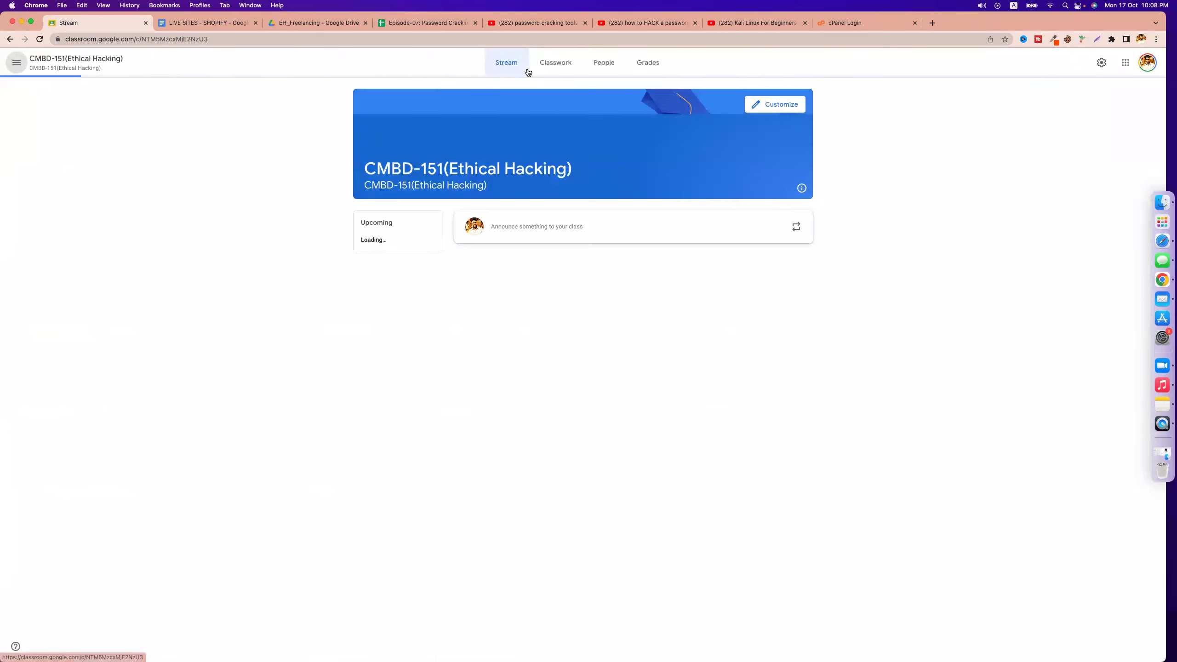
left_click(569, 73)
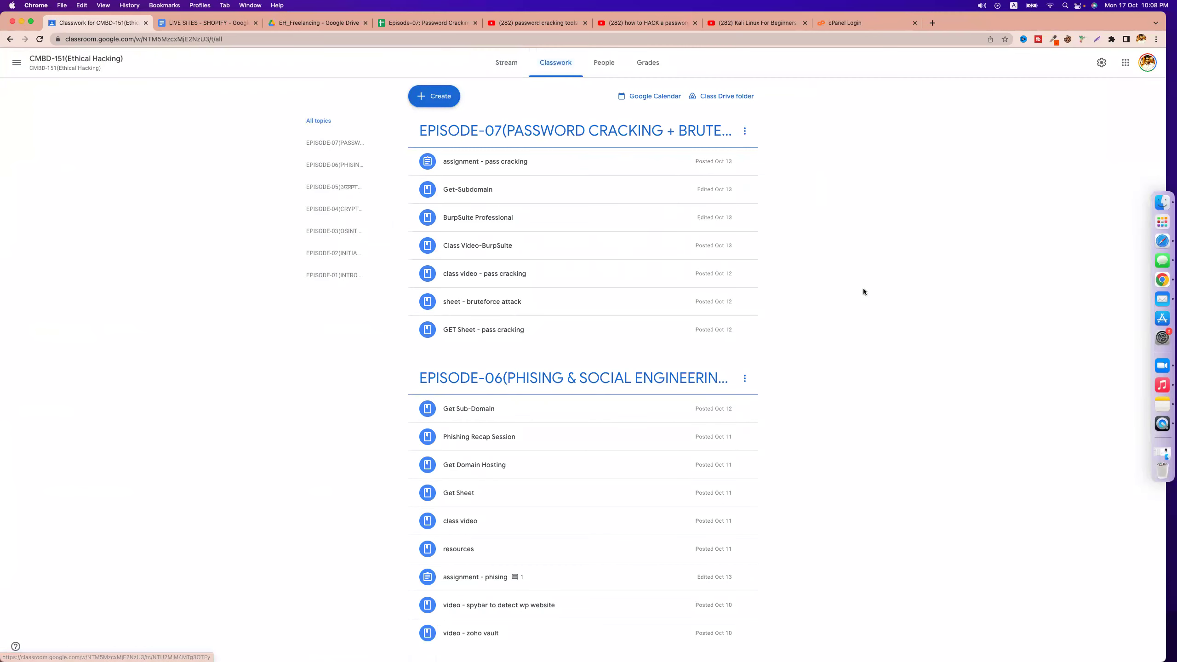
Start a new topic named 'EPISODE-08(PASS CRACK +'
left_click(434, 96)
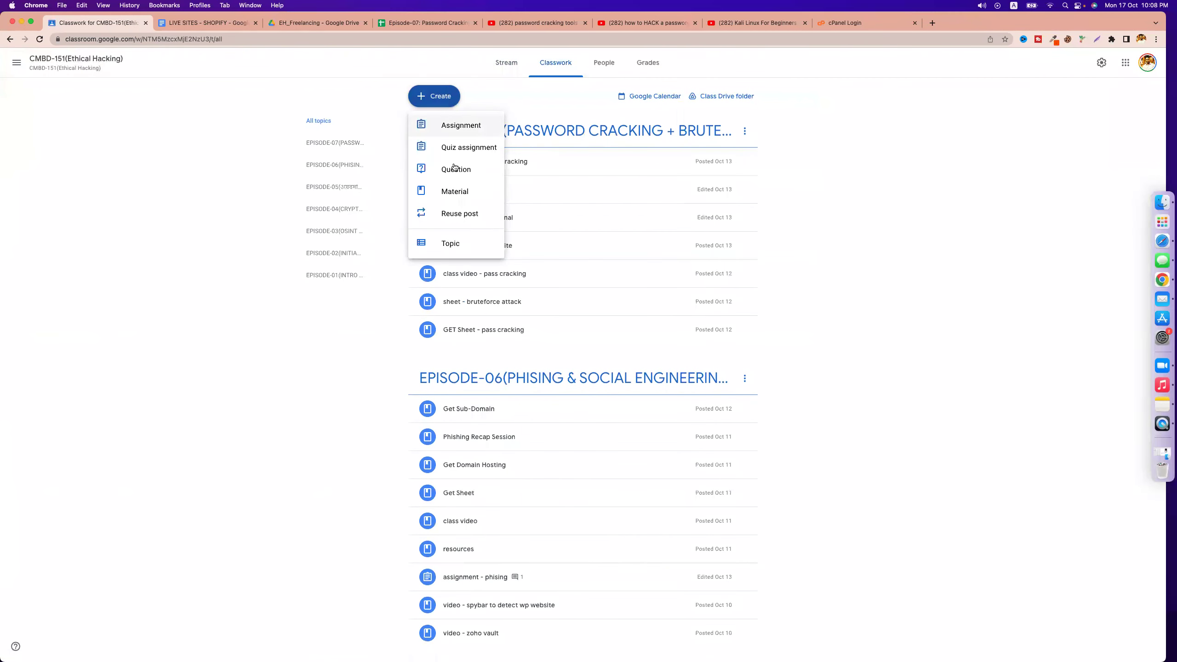
left_click(450, 244)
left_click(579, 351)
type("EP")
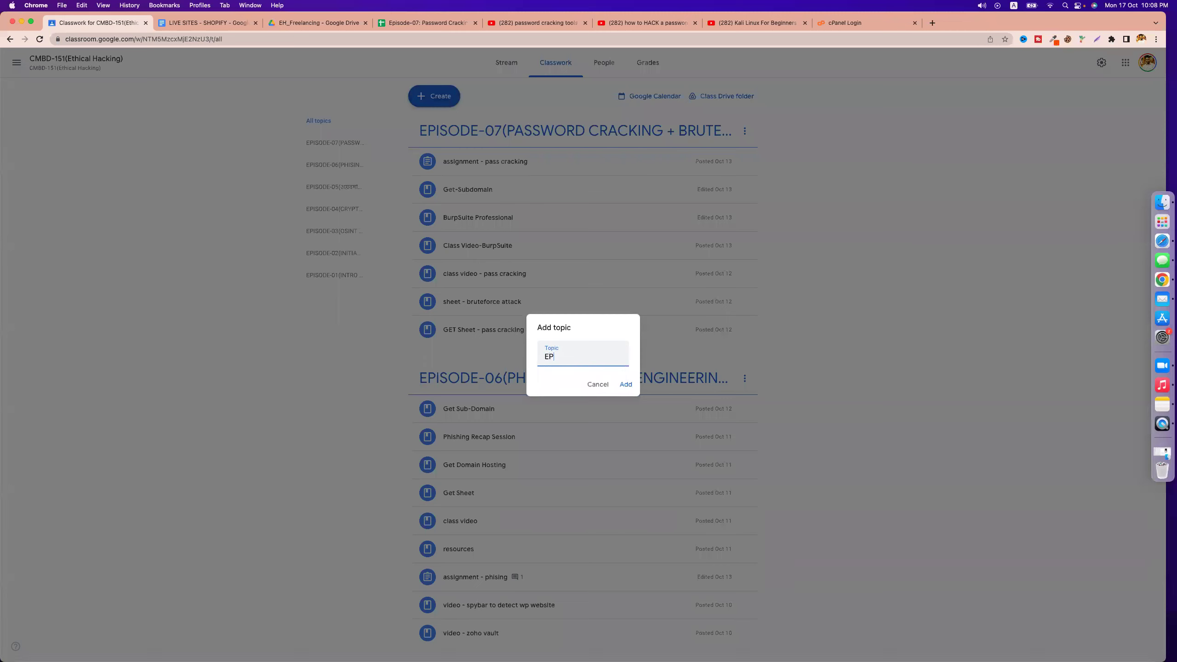
type("ISODE-08(PASS CRACK")
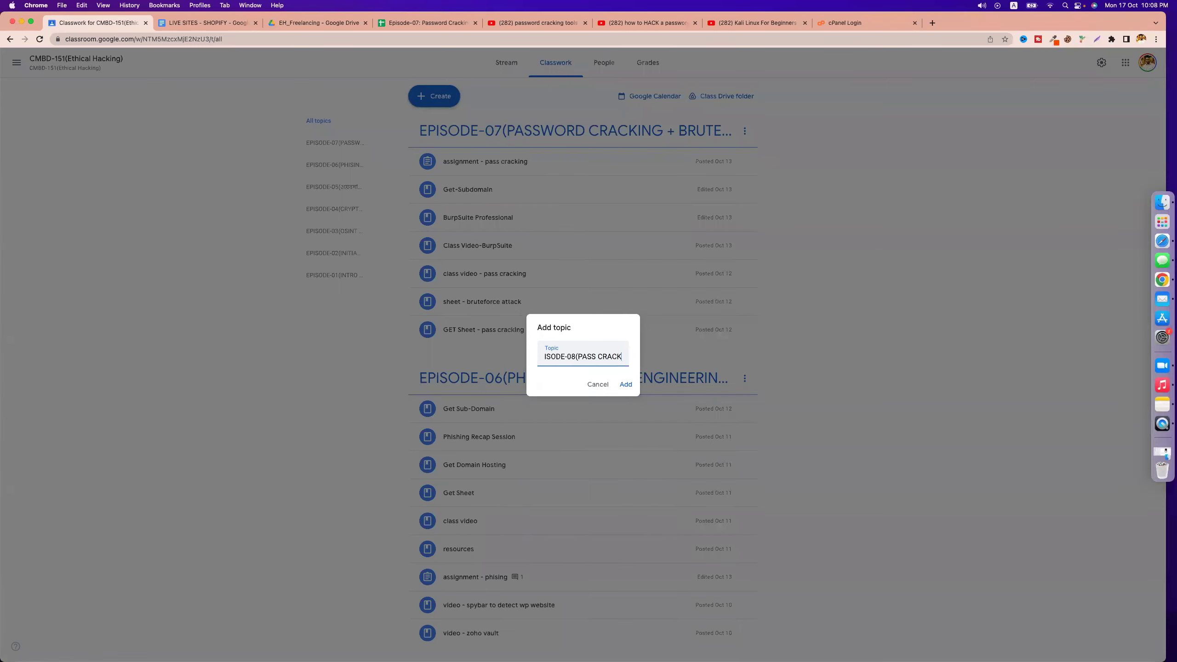